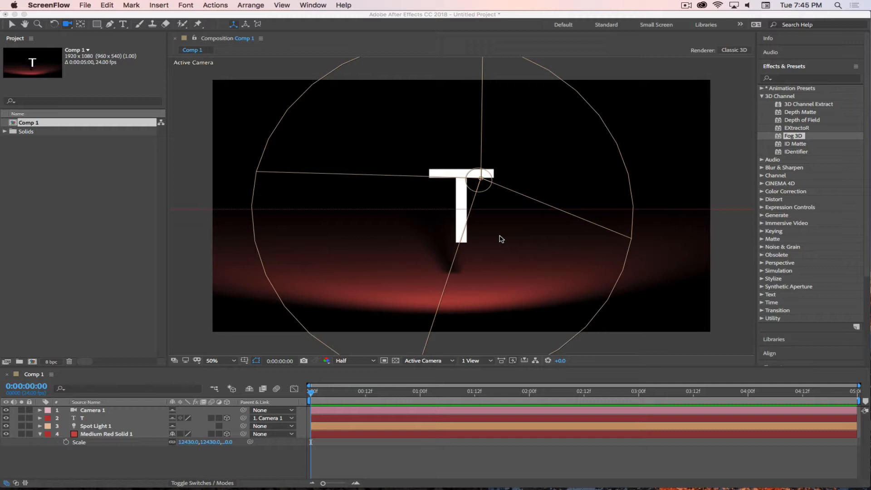
Create a new composition with the HDTV 1080 24 preset and a duration of 10 seconds
{"action": "left_click", "coordinate": [62, 159]}
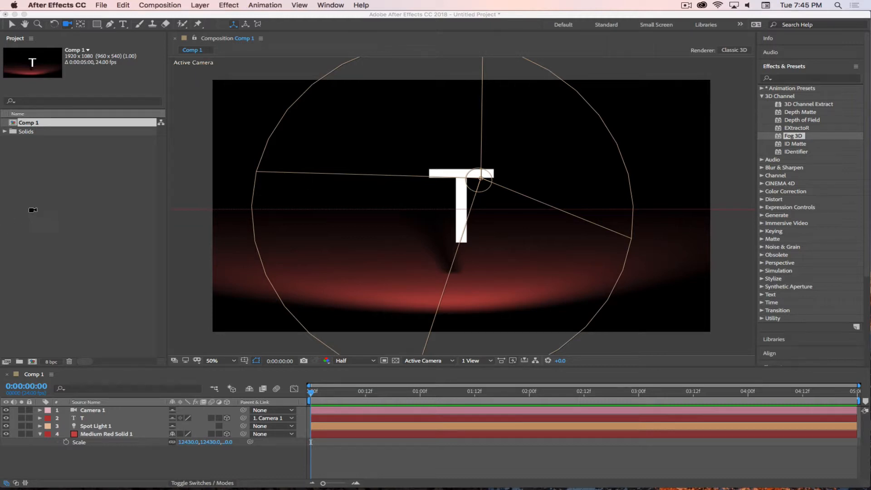
{"action": "left_click", "coordinate": [162, 5]}
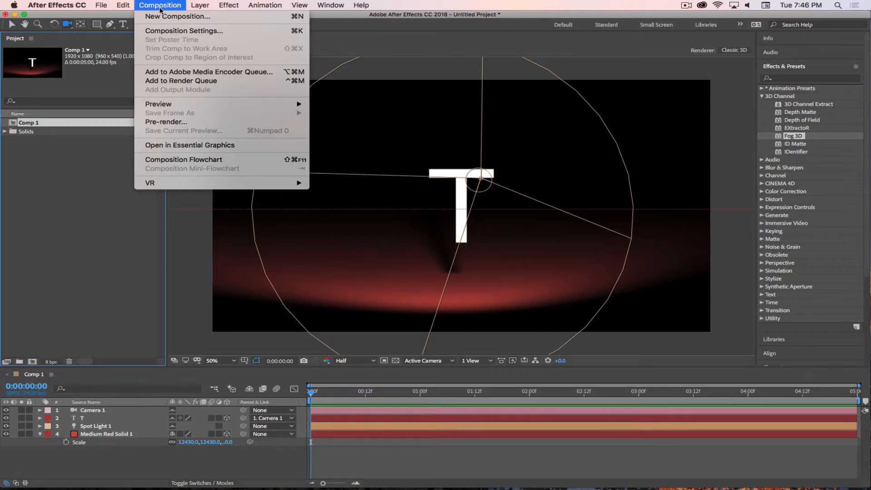
{"action": "left_click", "coordinate": [162, 6]}
{"action": "left_click", "coordinate": [159, 6]}
{"action": "left_click", "coordinate": [175, 16]}
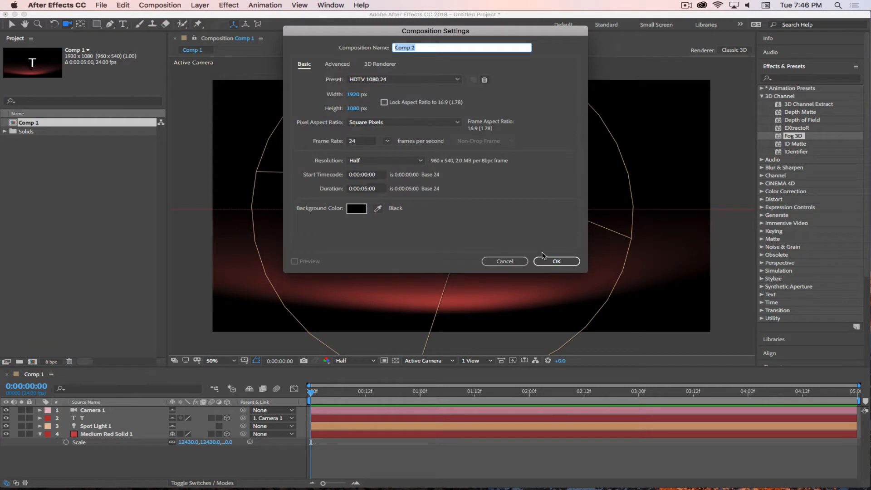
{"action": "left_click", "coordinate": [366, 188]}
{"action": "key", "text": "BackSpace"}
{"action": "key", "text": "BackSpace"}
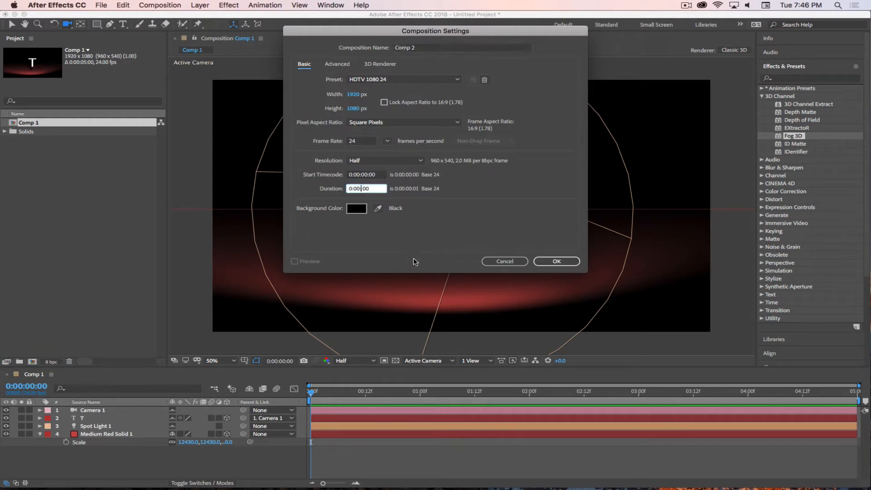
{"action": "type", "text": "10:"}
{"action": "left_click", "coordinate": [551, 258]}
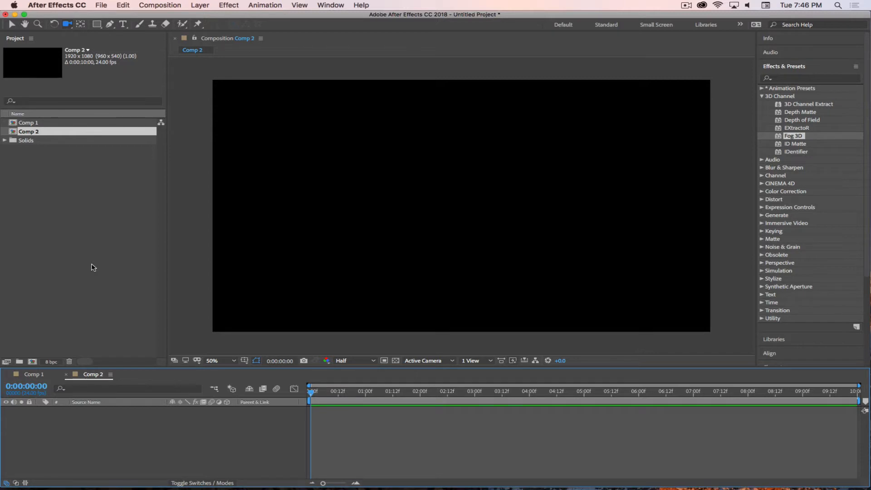
Add a white text layer reading TRON and move it to about the centre of the composition
{"action": "left_click", "coordinate": [123, 24]}
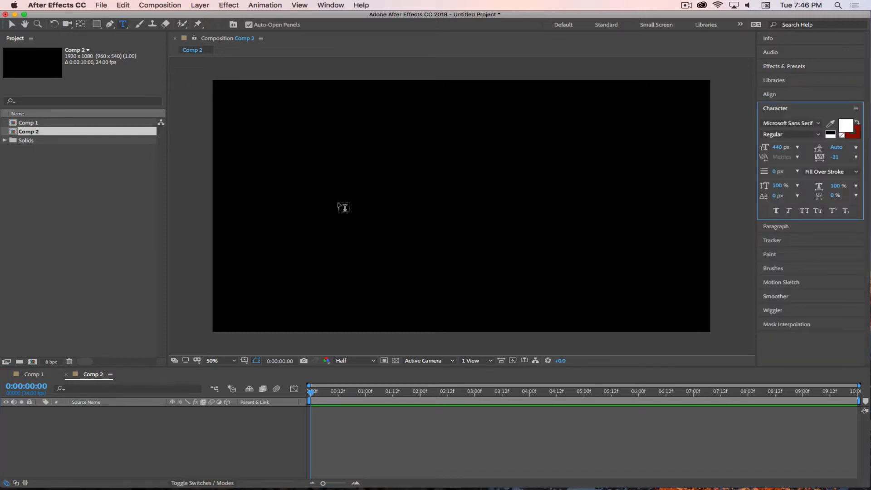
{"action": "left_click", "coordinate": [341, 207]}
{"action": "type", "text": "TRON"}
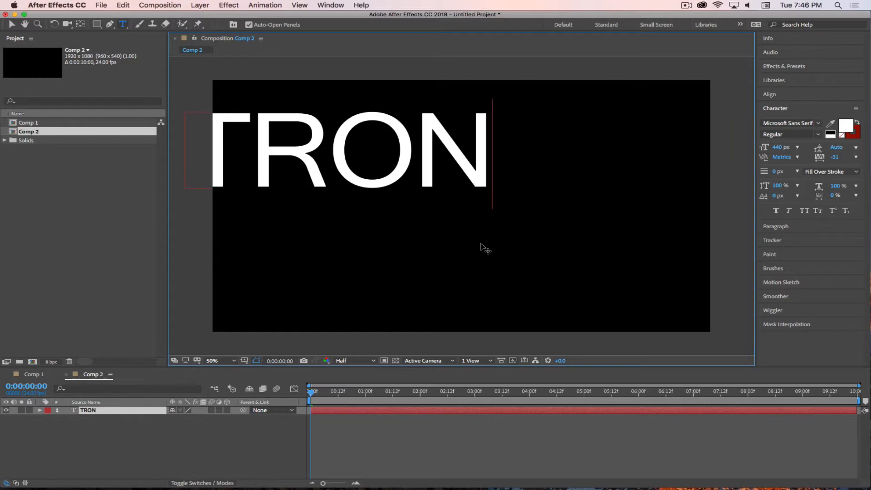
{"action": "key", "text": "BackSpace"}
{"action": "type", "text": "N"}
{"action": "left_click", "coordinate": [11, 25]}
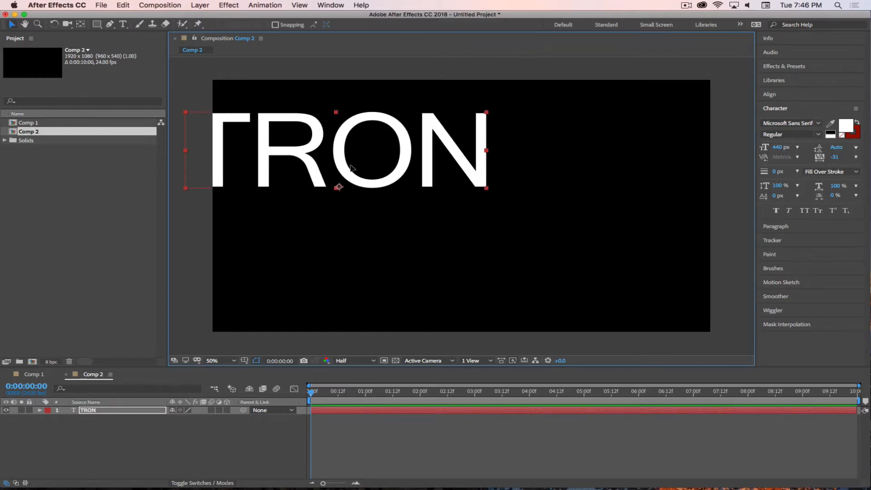
{"action": "left_click_drag", "start_coordinate": [339, 186], "coordinate": [448, 218]}
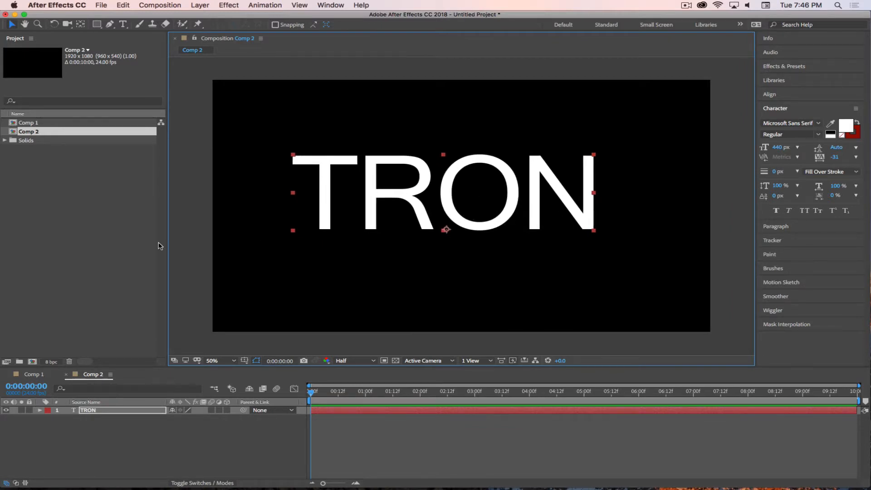
Switch to Safari and examine the paused Tron Legacy VFX video frame as a colour reference
{"action": "key", "text": "super+Tab"}
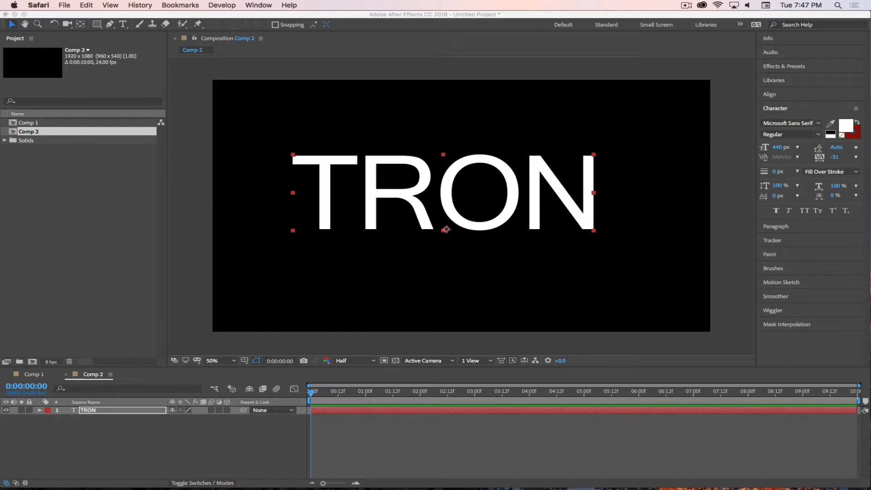
{"action": "left_click_drag", "start_coordinate": [0, 111], "coordinate": [671, 3]}
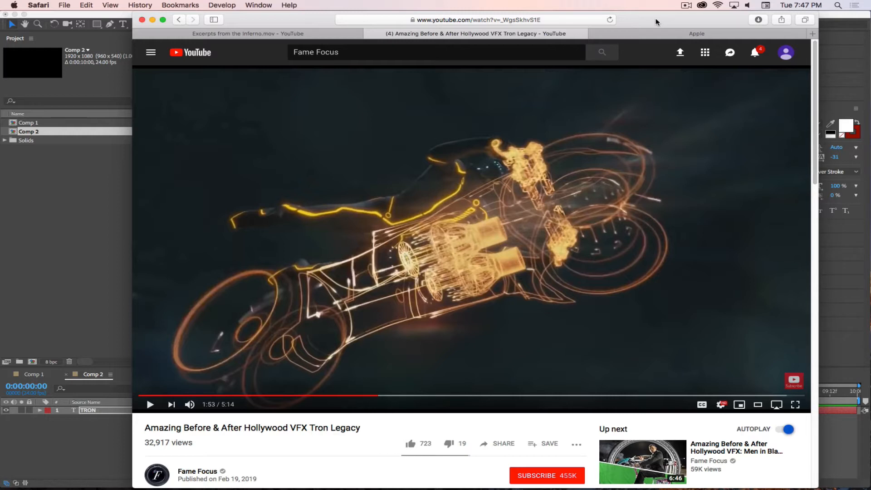
{"action": "left_click_drag", "start_coordinate": [655, 22], "coordinate": [0, 18]}
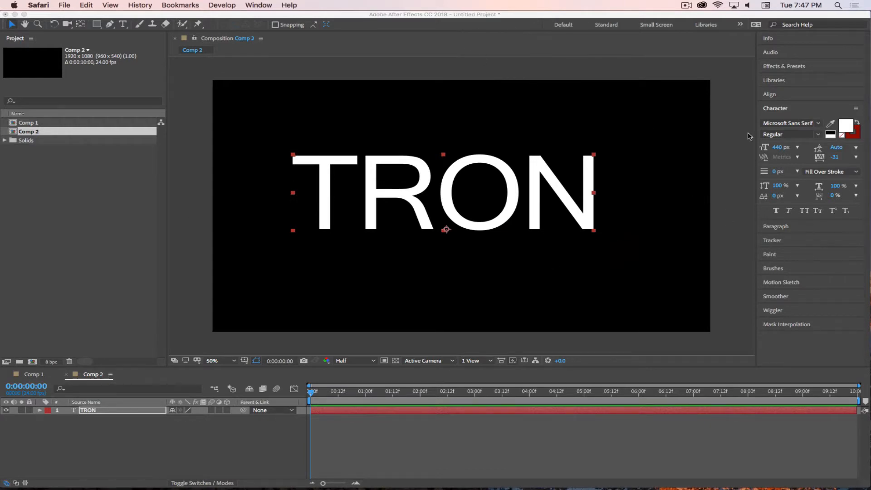
Back in After Effects, create a 1920 x 1080 red solid named Ramp and place it beneath the TRON text layer
{"action": "left_click", "coordinate": [86, 250]}
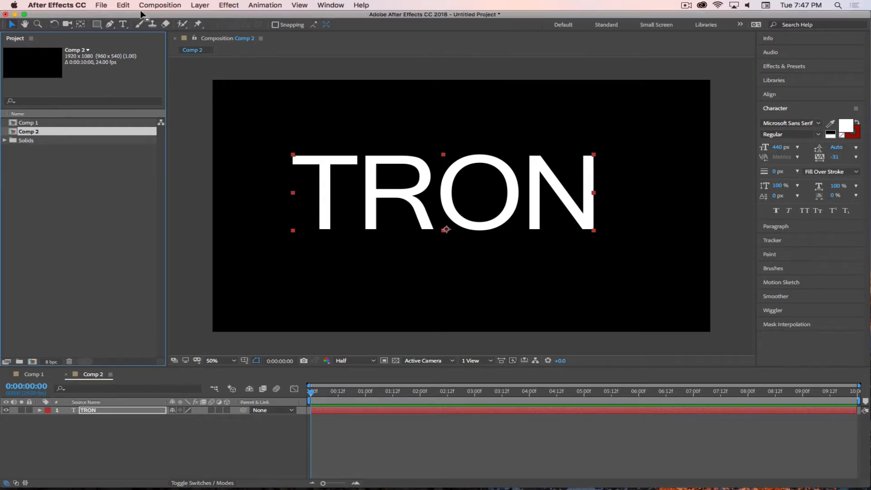
{"action": "left_click", "coordinate": [198, 4]}
{"action": "left_click", "coordinate": [196, 4]}
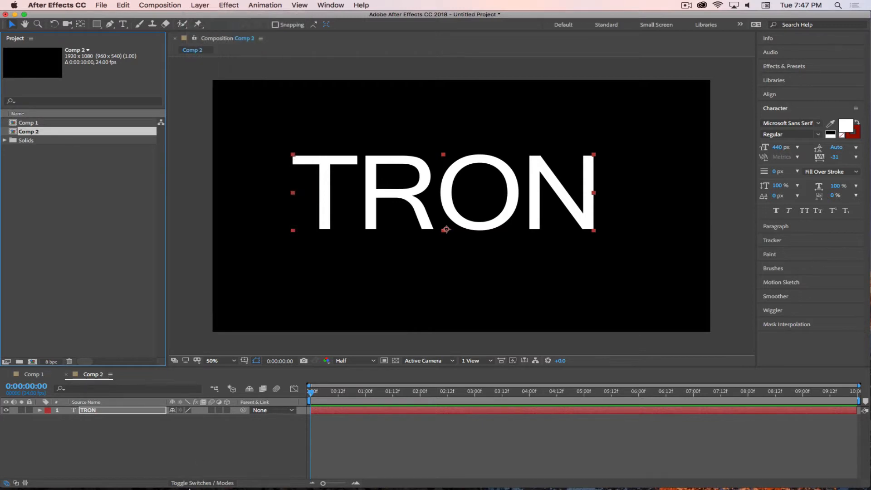
{"action": "left_click", "coordinate": [148, 435]}
{"action": "left_click", "coordinate": [200, 4]}
{"action": "mouse_move", "coordinate": [213, 16]}
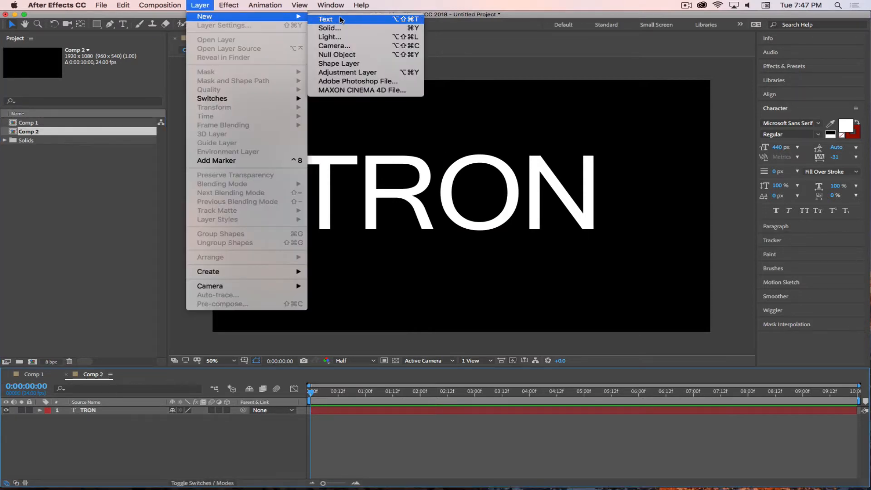
{"action": "left_click", "coordinate": [329, 28]}
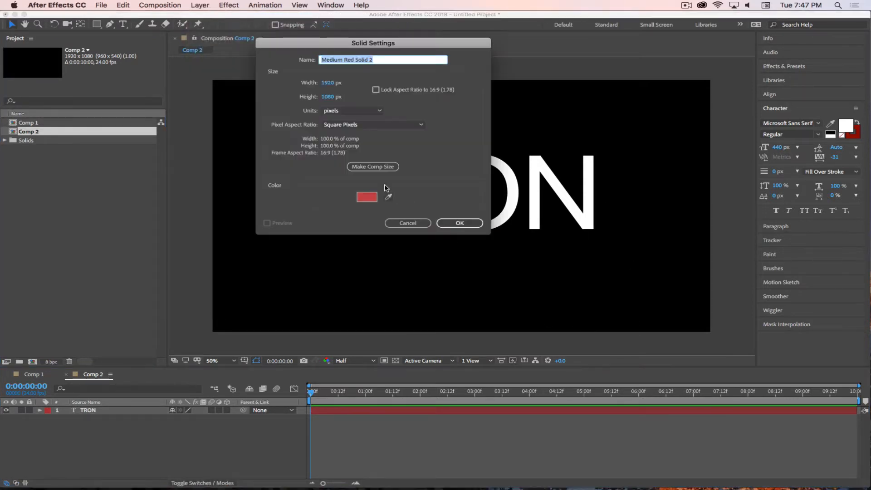
{"action": "type", "text": "Ramp"}
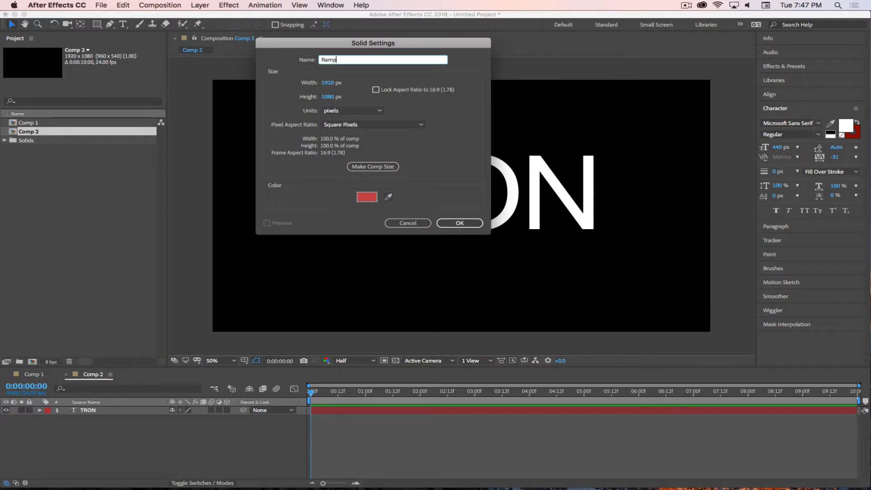
{"action": "left_click", "coordinate": [460, 223]}
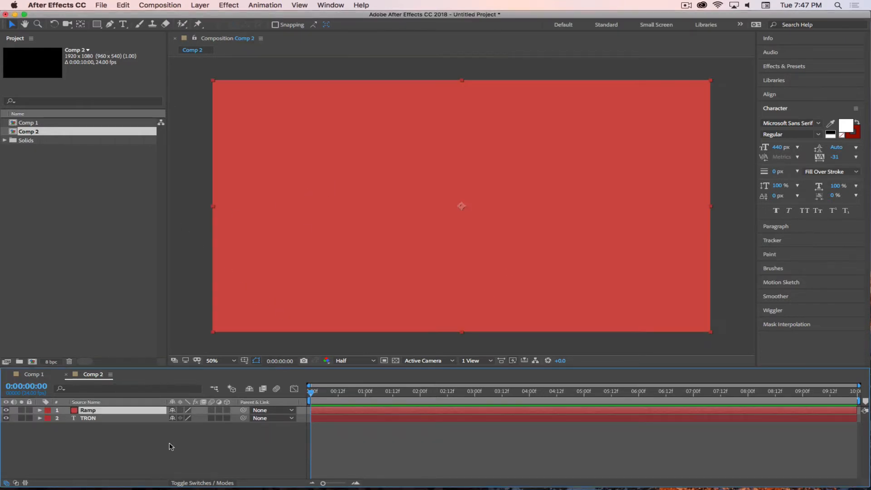
{"action": "left_click_drag", "start_coordinate": [132, 410], "coordinate": [133, 438]}
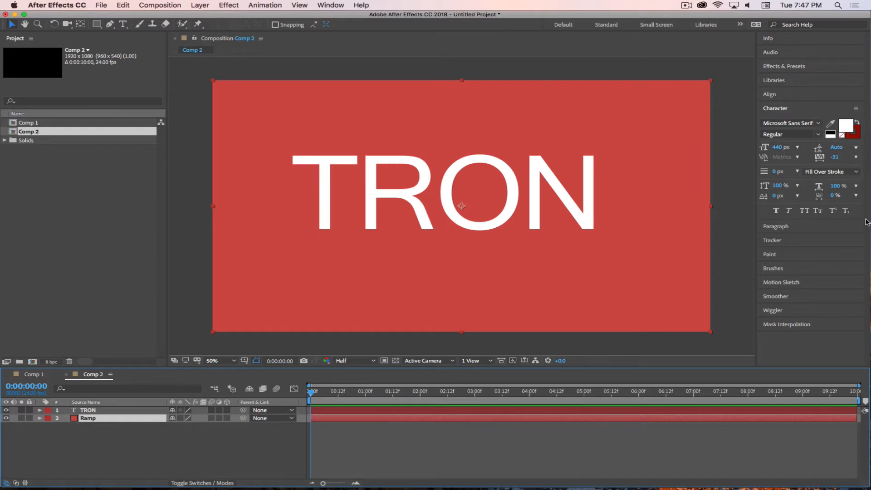
Find the Gradient Ramp effect by searching for Ramp and apply it to the Ramp solid
{"action": "left_click", "coordinate": [791, 67]}
{"action": "left_click", "coordinate": [824, 74]}
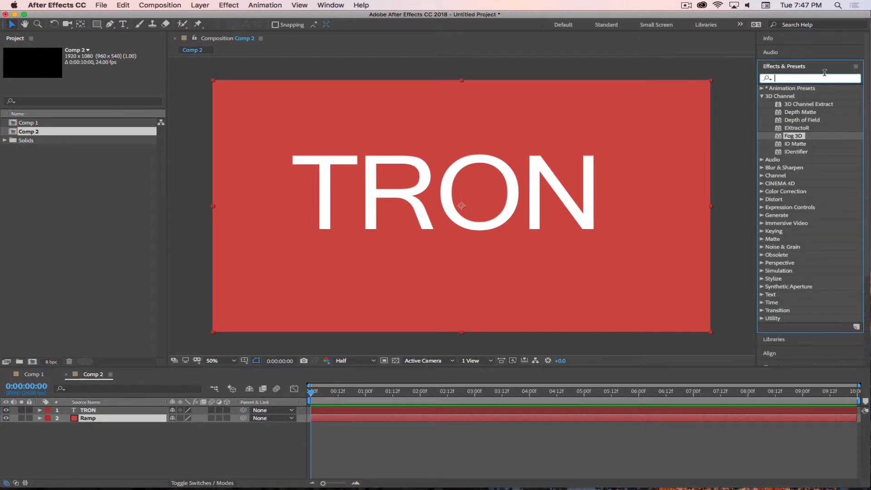
{"action": "type", "text": "Ramp"}
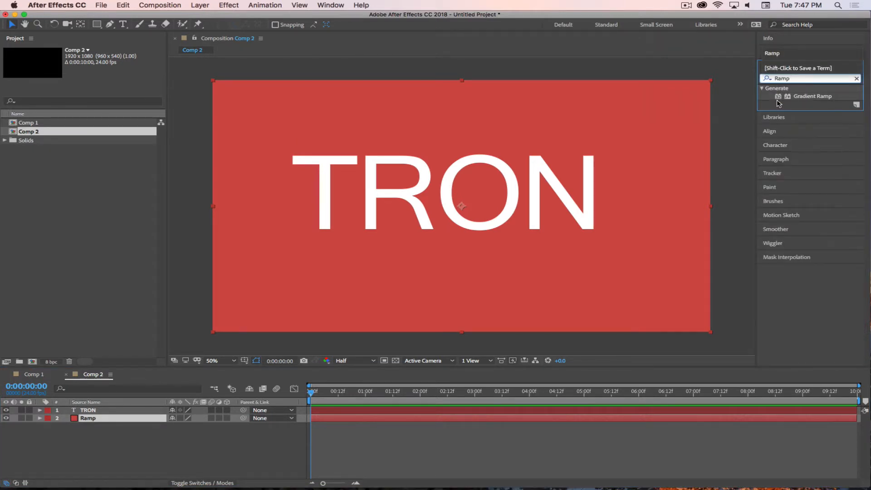
{"action": "left_click_drag", "start_coordinate": [781, 96], "coordinate": [656, 297]}
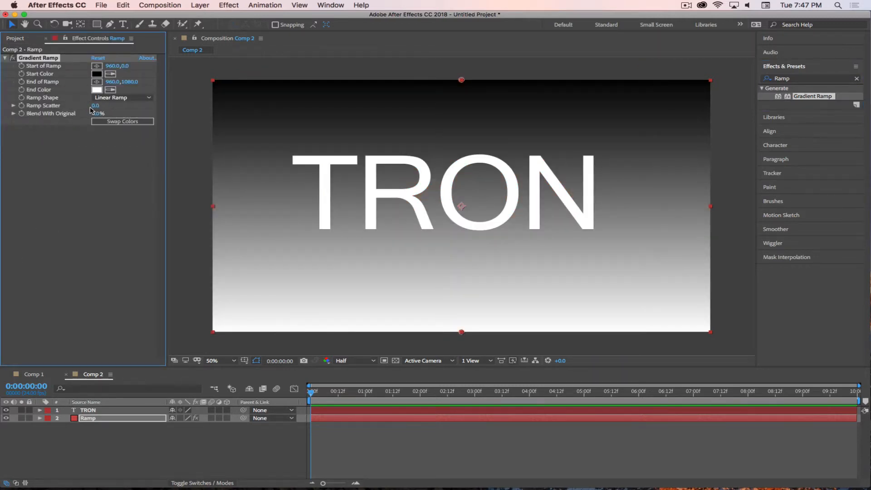
Swap the gradient's start and end colors and change the ramp shape to Radial Ramp
{"action": "left_click", "coordinate": [136, 121]}
{"action": "left_click", "coordinate": [120, 97]}
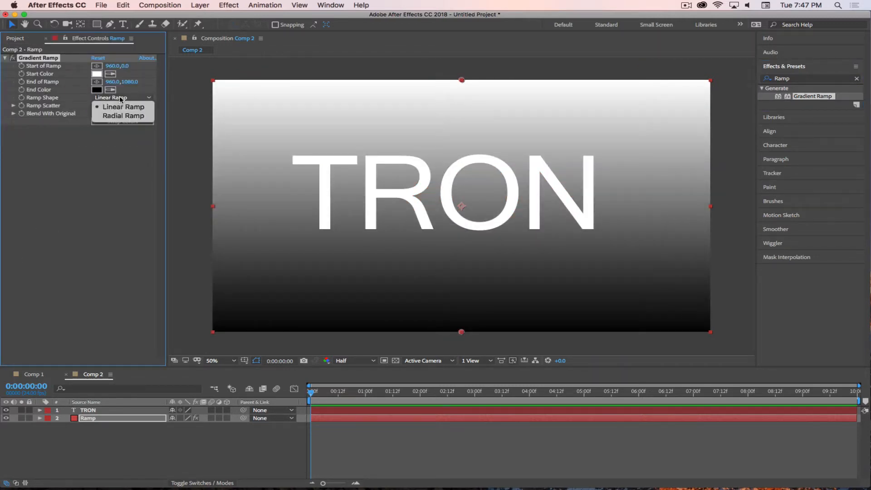
{"action": "left_click", "coordinate": [129, 114]}
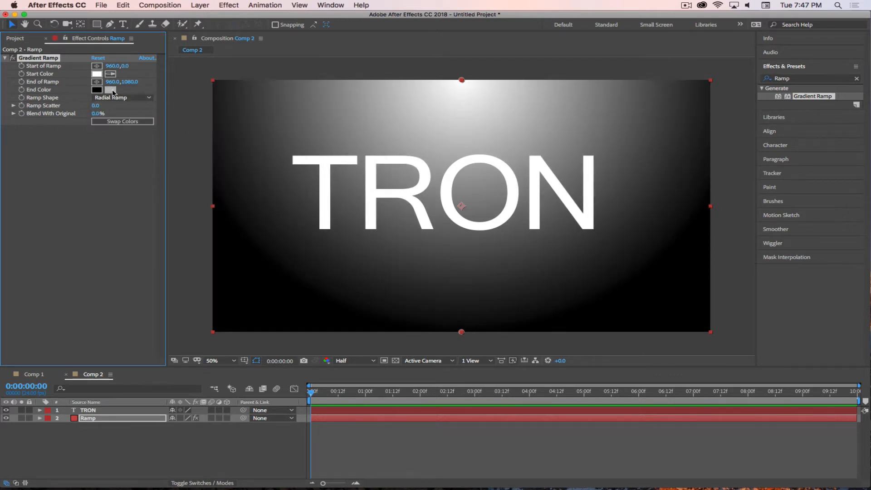
Set the Gradient Ramp's end color to dark teal 052A28
{"action": "key", "text": "super+Tab"}
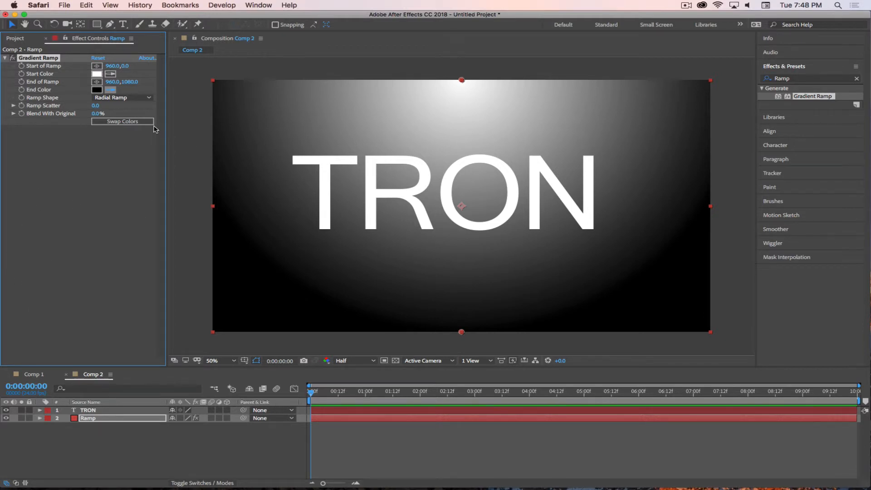
{"action": "left_click", "coordinate": [103, 97]}
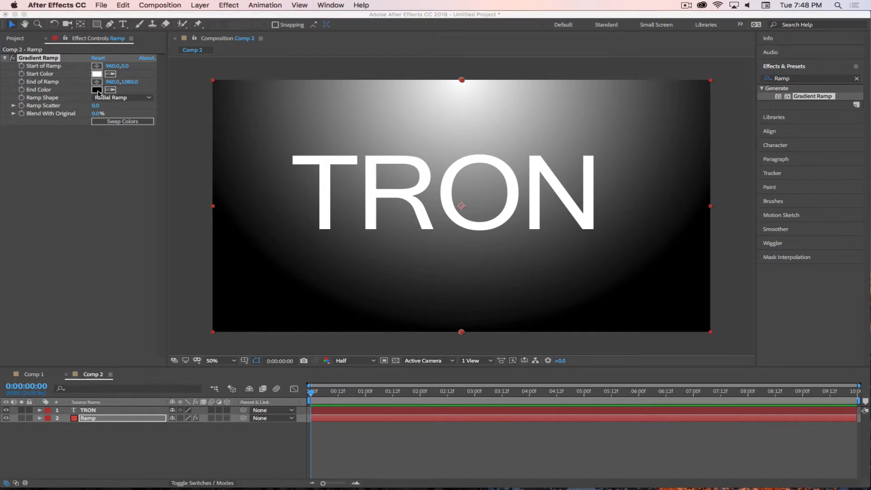
{"action": "left_click", "coordinate": [97, 90]}
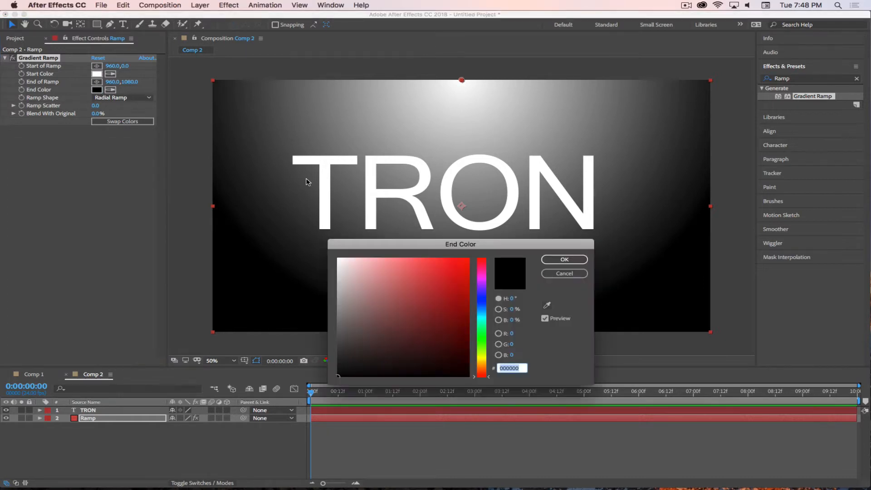
{"action": "left_click", "coordinate": [481, 331]}
{"action": "left_click_drag", "start_coordinate": [463, 339], "coordinate": [450, 363]}
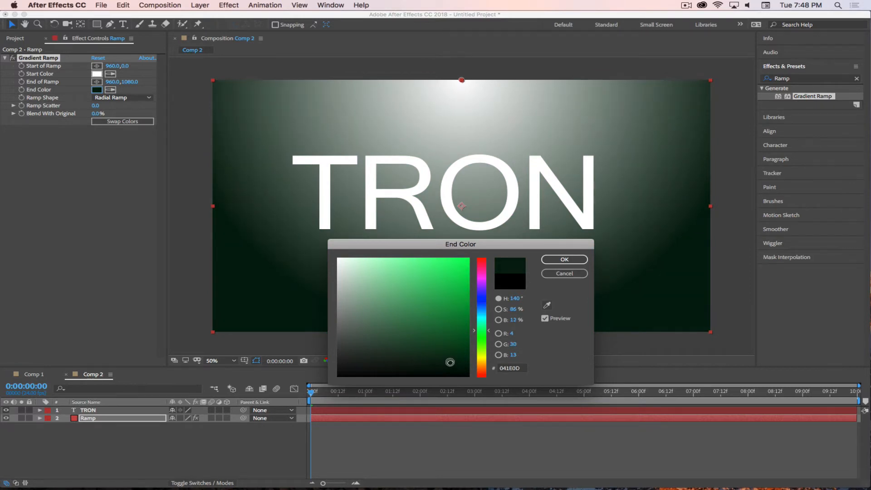
{"action": "left_click_drag", "start_coordinate": [483, 327], "coordinate": [483, 319]}
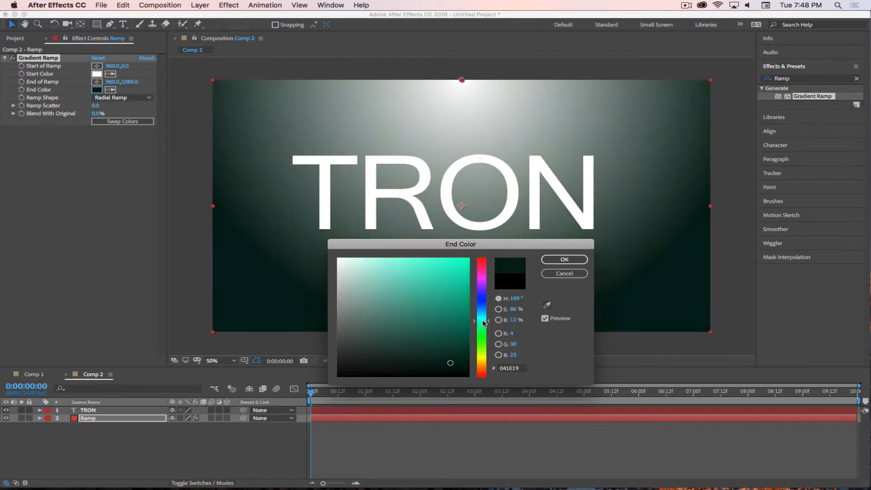
{"action": "left_click_drag", "start_coordinate": [457, 354], "coordinate": [454, 357]}
{"action": "left_click_drag", "start_coordinate": [481, 320], "coordinate": [481, 317]}
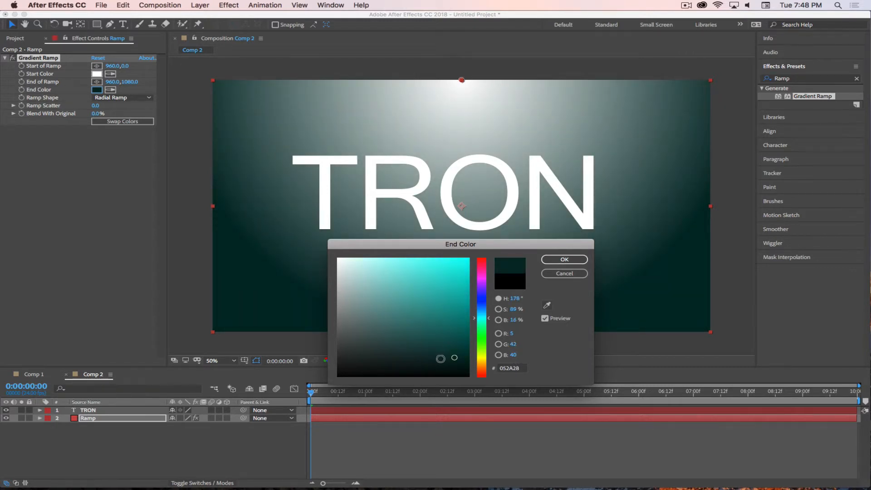
{"action": "left_click", "coordinate": [565, 260]}
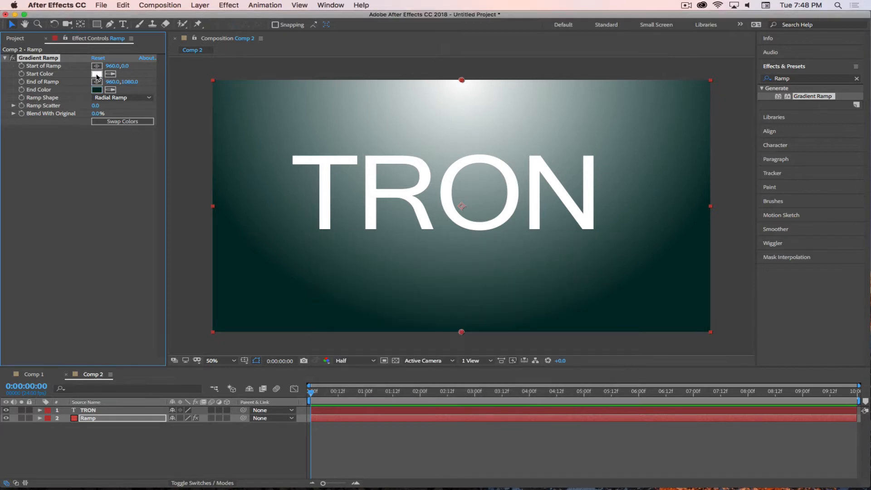
Set the Gradient Ramp's start color to muted teal 3F736C
{"action": "left_click", "coordinate": [97, 73]}
{"action": "left_click", "coordinate": [481, 317]}
{"action": "left_click_drag", "start_coordinate": [485, 319], "coordinate": [485, 321]}
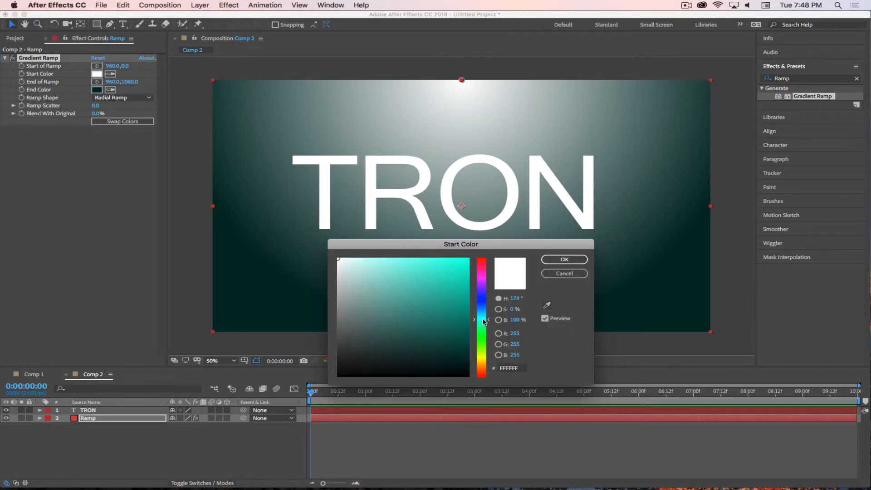
{"action": "mouse_move", "coordinate": [413, 330]}
{"action": "left_mouse_down"}
{"action": "mouse_move", "coordinate": [393, 313]}
{"action": "mouse_move", "coordinate": [397, 324]}
{"action": "left_mouse_up"}
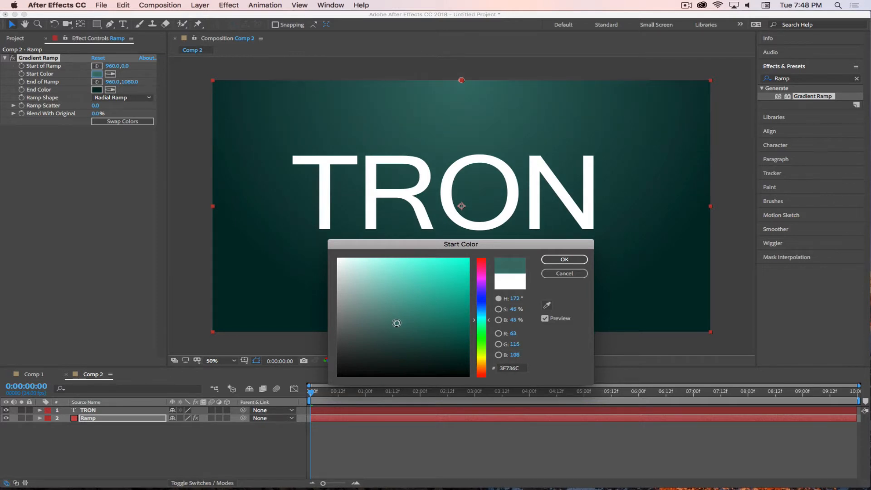
{"action": "left_click", "coordinate": [550, 264]}
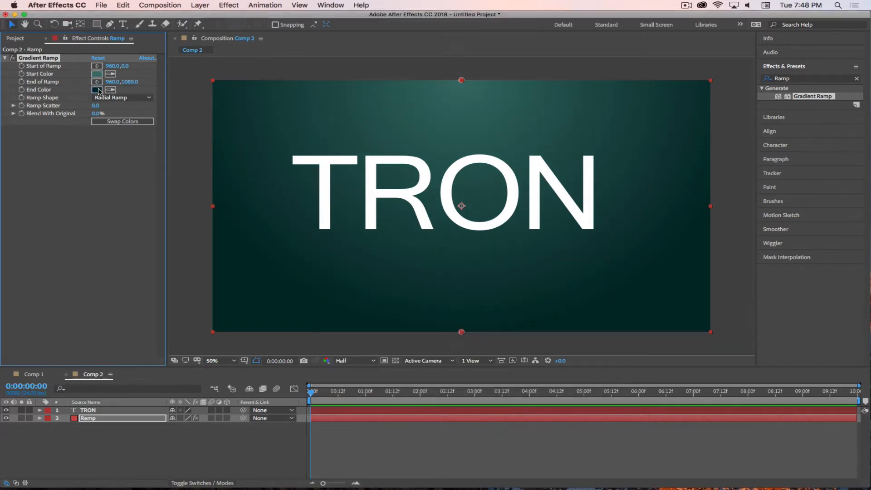
Set the Gradient Ramp's end color to a very dark blue-teal, 02191F
{"action": "left_click", "coordinate": [97, 89]}
{"action": "left_click", "coordinate": [457, 365]}
{"action": "left_click_drag", "start_coordinate": [457, 365], "coordinate": [460, 366]}
{"action": "left_click_drag", "start_coordinate": [490, 319], "coordinate": [490, 313]}
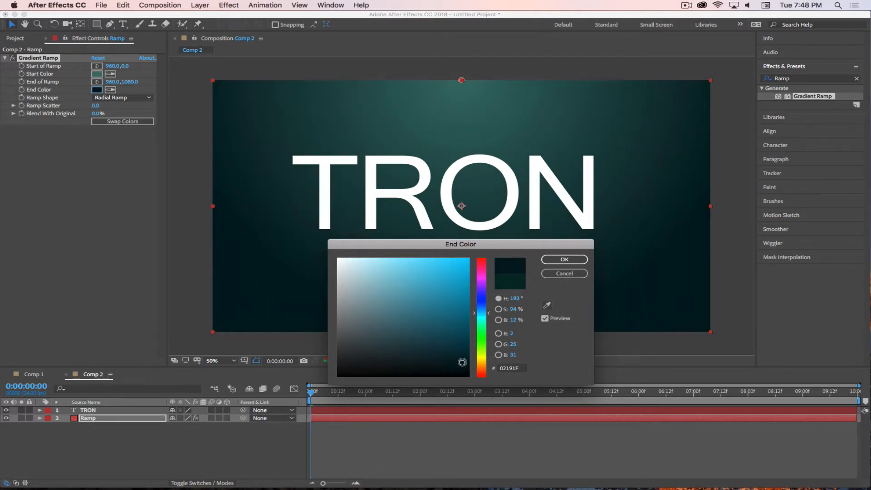
{"action": "left_click", "coordinate": [564, 259]}
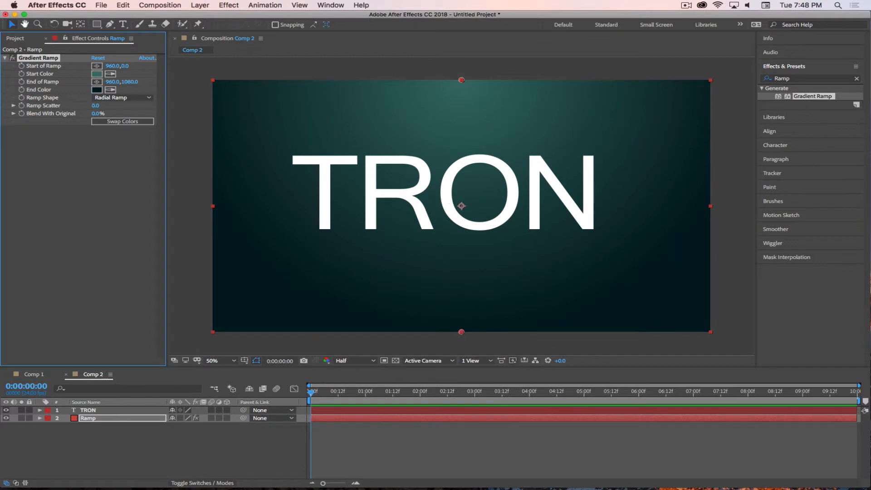
Set the Gradient Ramp's start color to muted blue-teal 3F6772 and deselect the Ramp layer
{"action": "left_click", "coordinate": [97, 74]}
{"action": "left_click_drag", "start_coordinate": [488, 324], "coordinate": [490, 315]}
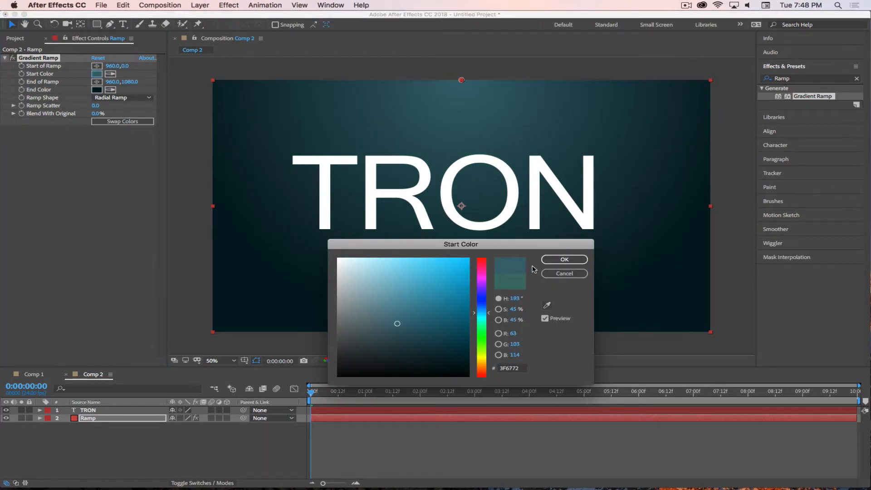
{"action": "left_click", "coordinate": [561, 260]}
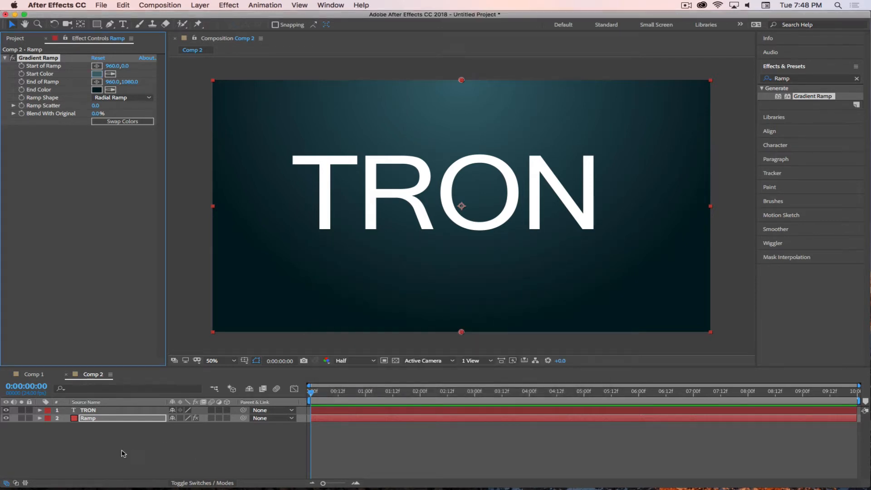
{"action": "left_click", "coordinate": [122, 452]}
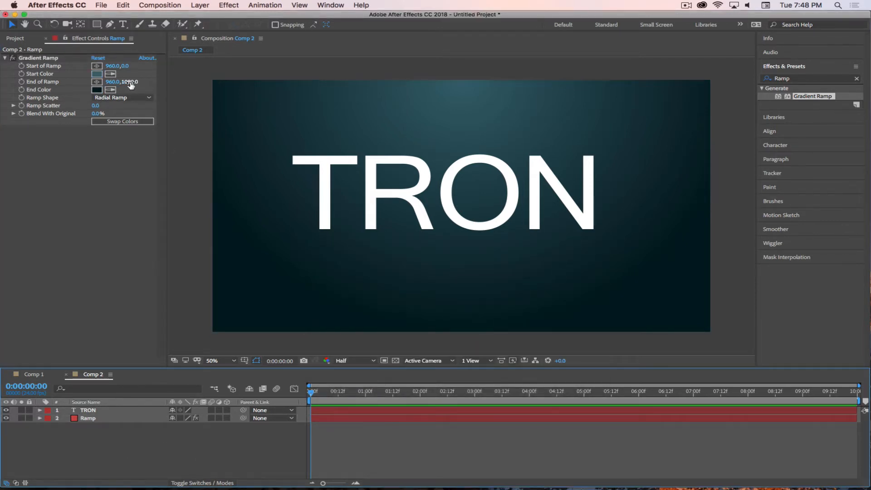
Spread the gradient by setting End of Ramp to 960, 1293 and Start of Ramp to 960, -304
{"action": "left_click_drag", "start_coordinate": [130, 82], "coordinate": [229, 91]}
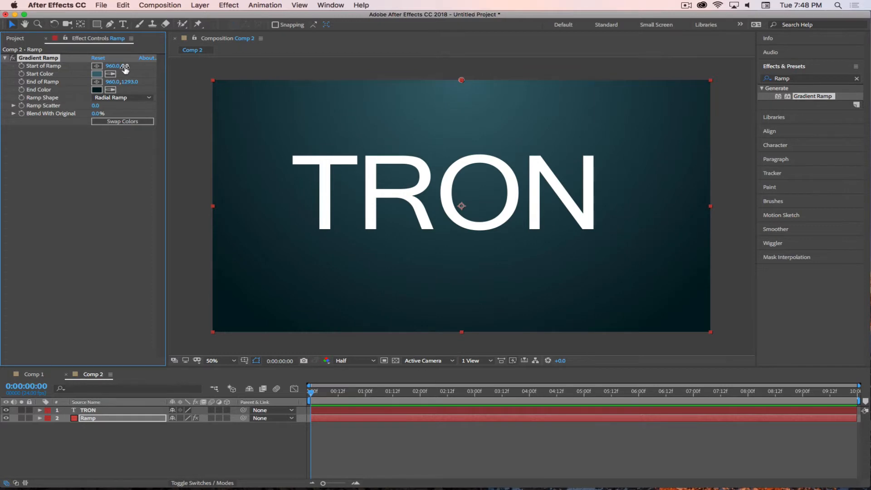
{"action": "left_click_drag", "start_coordinate": [125, 66], "coordinate": [106, 67]}
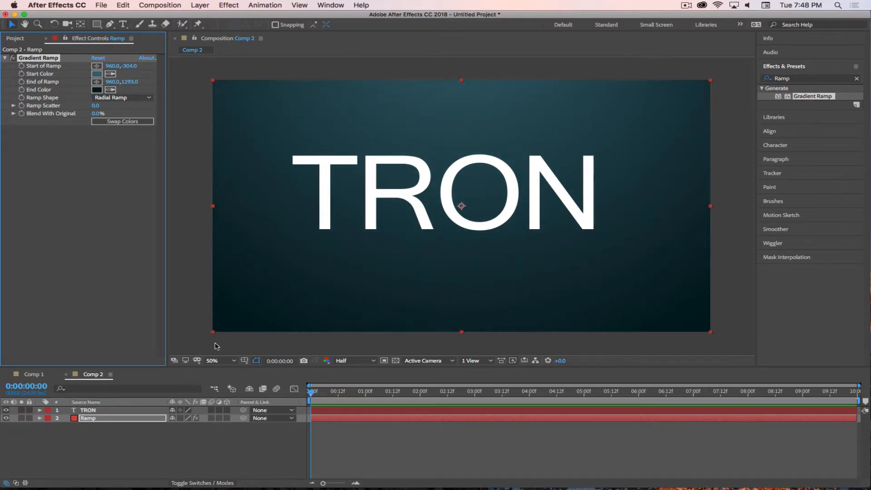
{"action": "left_click", "coordinate": [131, 469]}
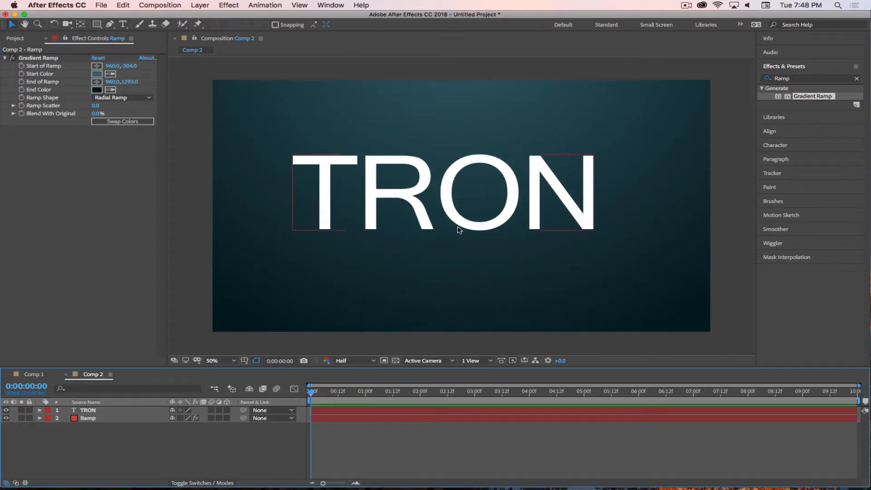
Move the TRON text slightly down and to the right in the composition, and deselect it
{"action": "left_click_drag", "start_coordinate": [449, 224], "coordinate": [451, 233]}
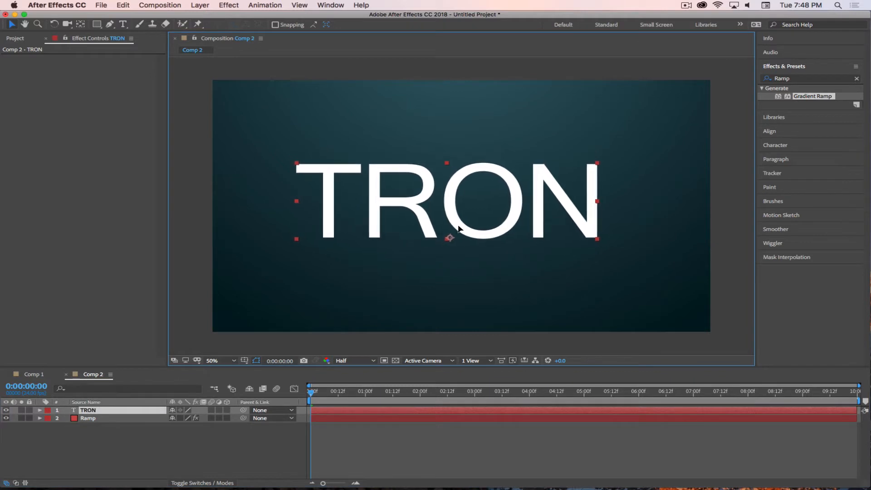
{"action": "left_click", "coordinate": [187, 455]}
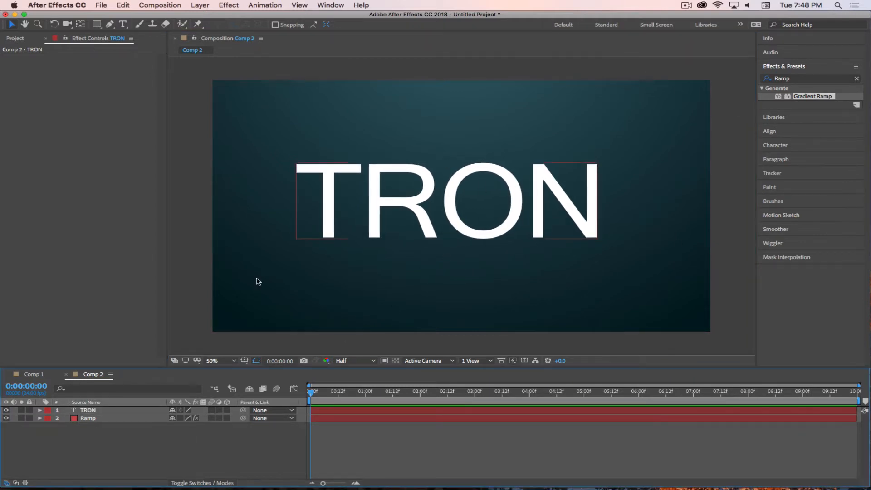
Change the TRON text's stroke color from red to a bright cyan-teal
{"action": "left_click", "coordinate": [99, 412]}
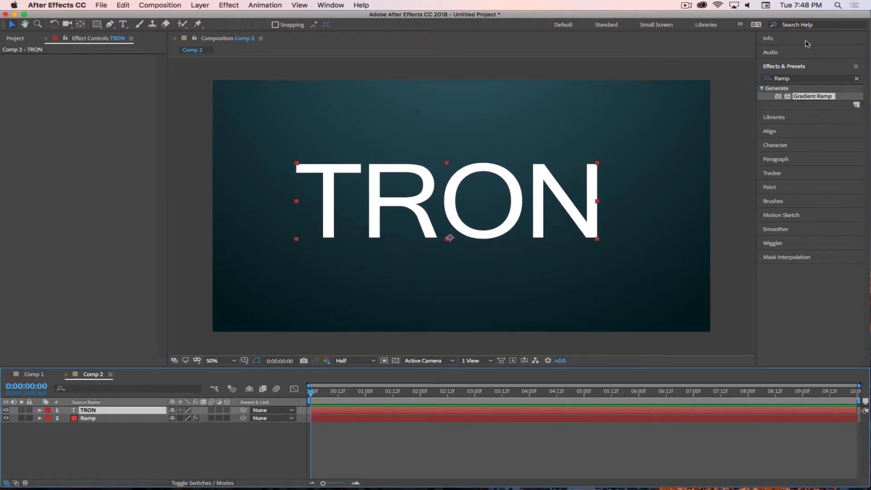
{"action": "left_click", "coordinate": [784, 146]}
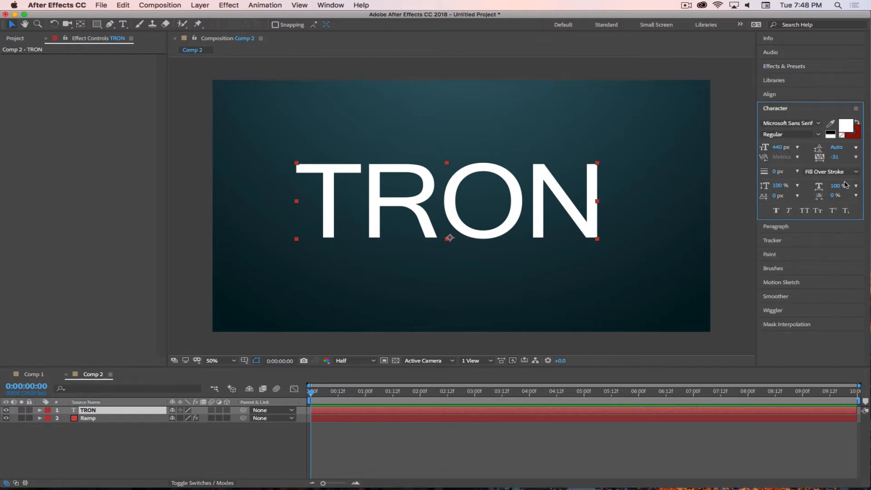
{"action": "left_click", "coordinate": [858, 131]}
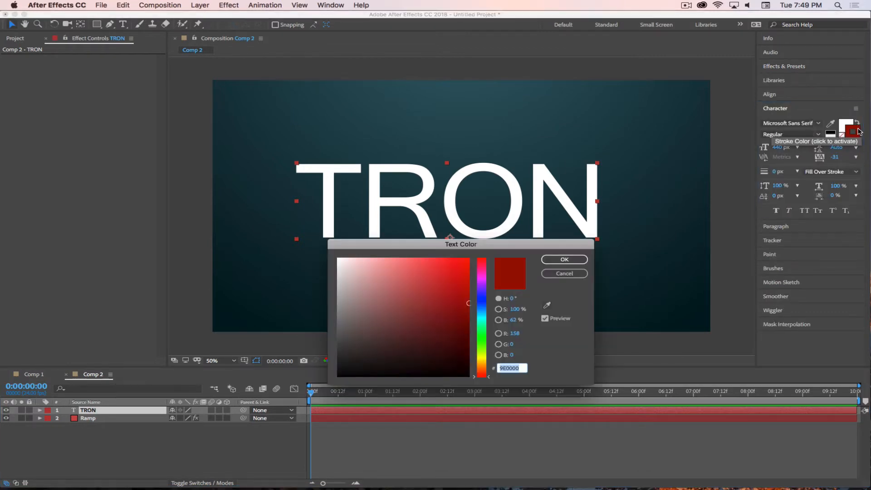
{"action": "left_click", "coordinate": [549, 274]}
{"action": "left_click", "coordinate": [844, 136]}
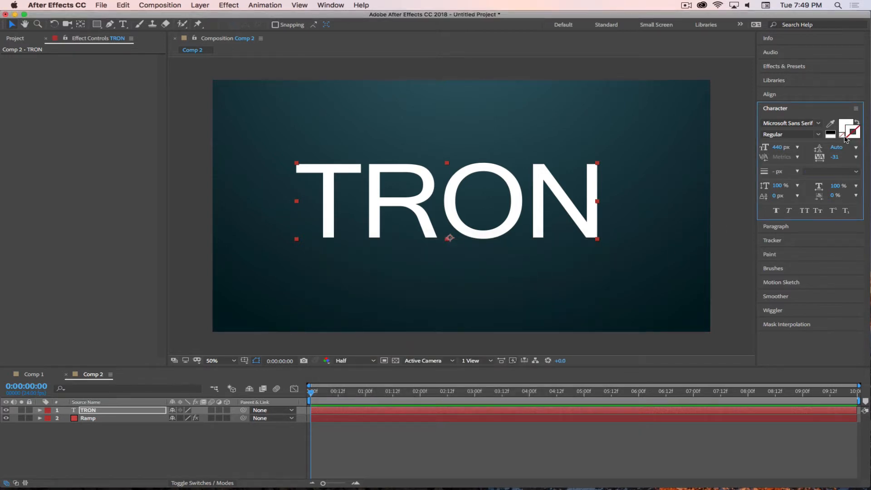
{"action": "left_click", "coordinate": [843, 135]}
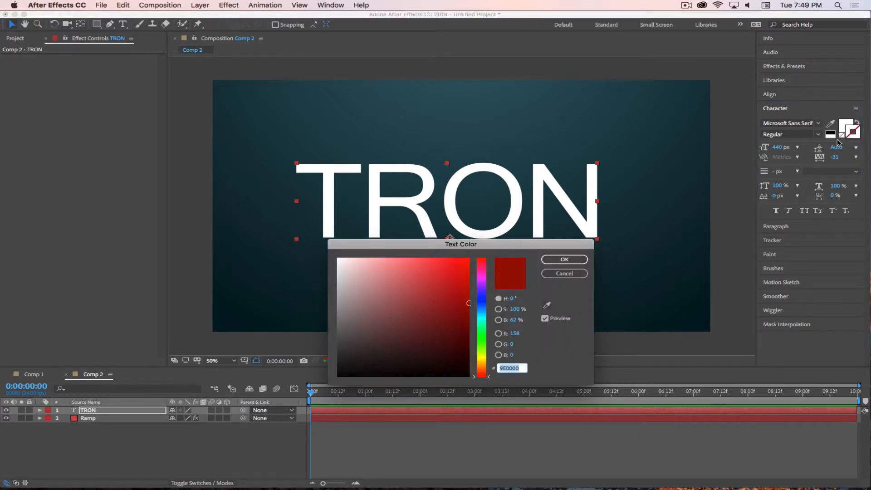
{"action": "left_click", "coordinate": [481, 317]}
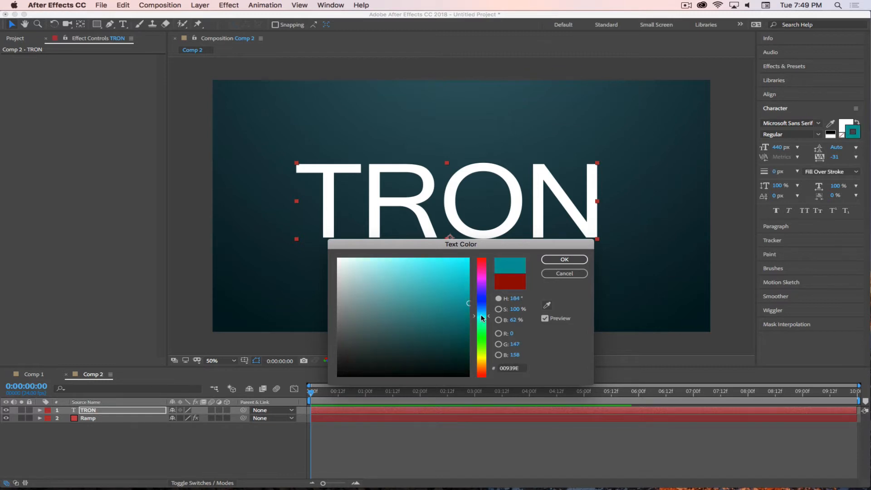
{"action": "mouse_move", "coordinate": [469, 303]}
{"action": "left_mouse_down"}
{"action": "mouse_move", "coordinate": [459, 273]}
{"action": "mouse_move", "coordinate": [447, 281]}
{"action": "left_mouse_up"}
{"action": "left_click", "coordinate": [565, 259]}
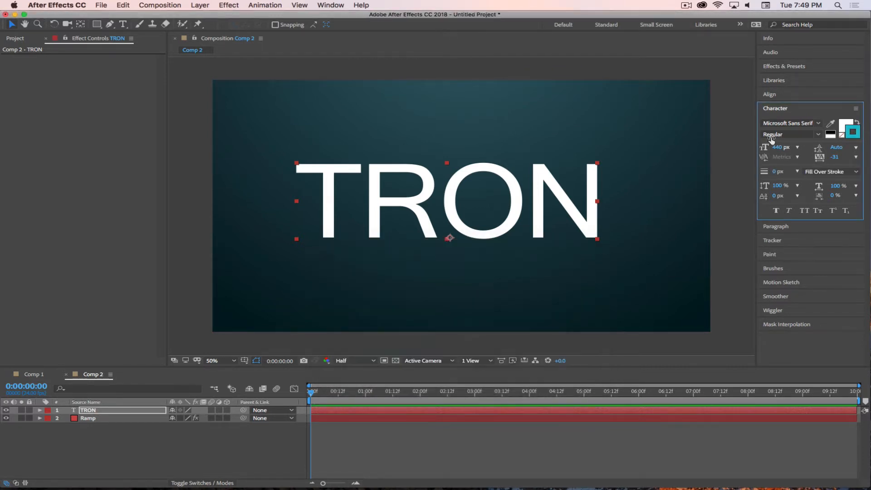
Set the TRON text's fill color to black, 000000
{"action": "left_click", "coordinate": [844, 126]}
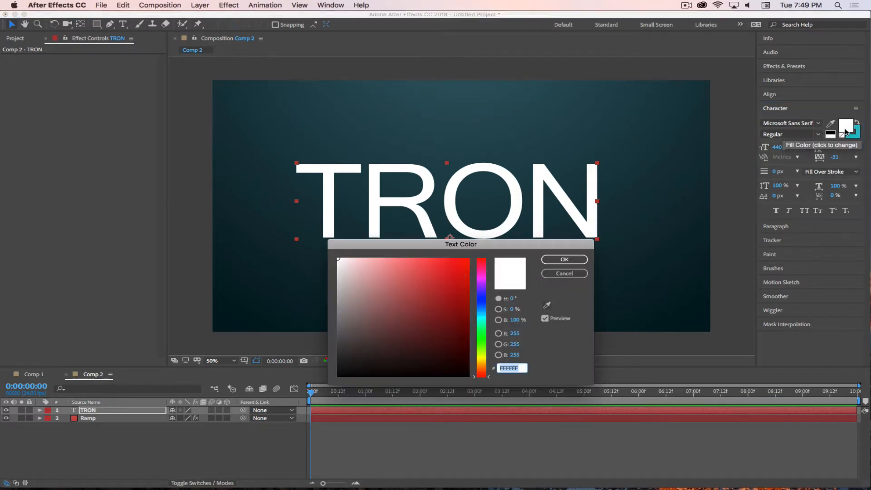
{"action": "left_click", "coordinate": [397, 340]}
{"action": "left_click_drag", "start_coordinate": [372, 354], "coordinate": [210, 441]}
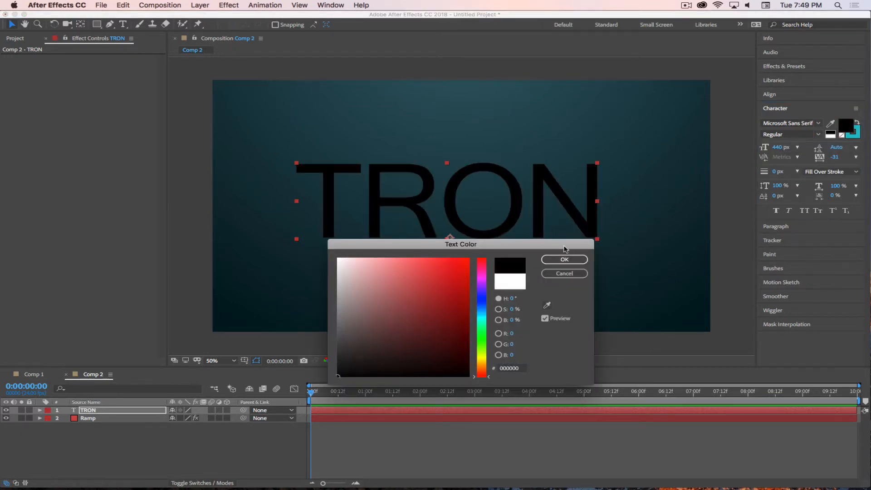
{"action": "left_click", "coordinate": [564, 259]}
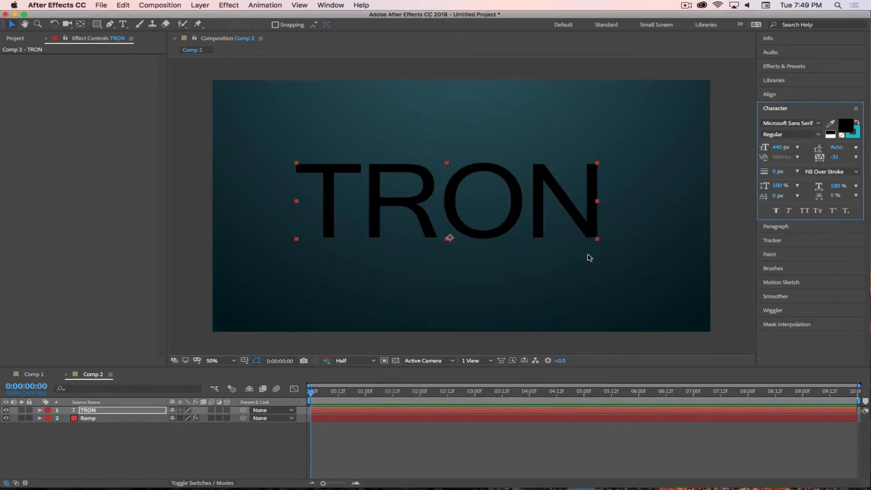
Give the TRON text an 11 px stroke and deselect the layer
{"action": "left_click", "coordinate": [853, 133]}
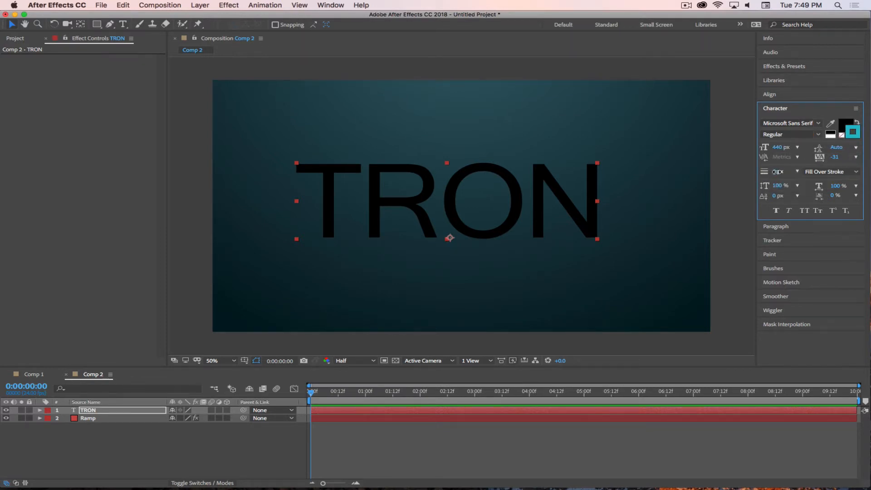
{"action": "left_click_drag", "start_coordinate": [777, 172], "coordinate": [782, 172]}
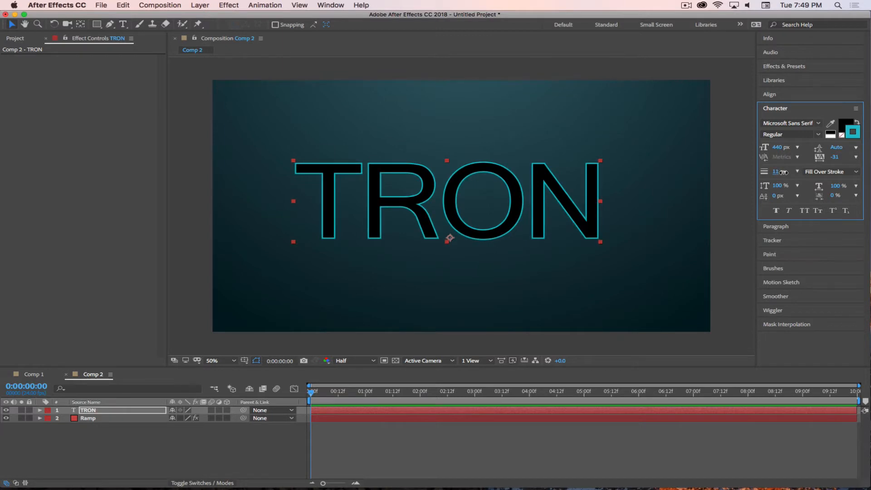
{"action": "left_click", "coordinate": [188, 441]}
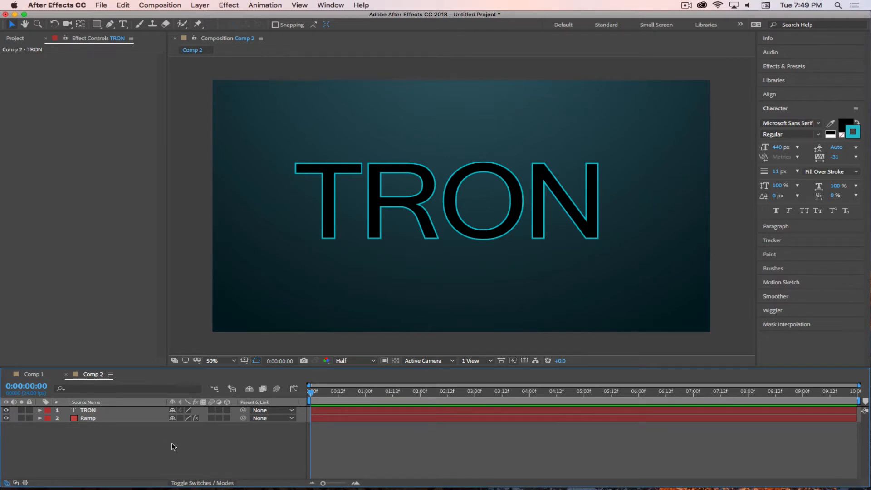
Switch to Safari and search Google for "scratched glass texture"
{"action": "mouse_move", "coordinate": [293, 486]}
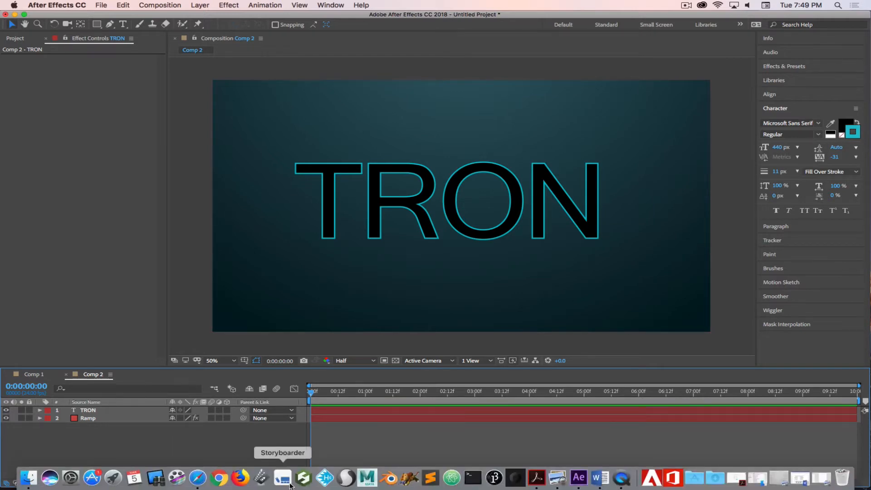
{"action": "left_click", "coordinate": [201, 484]}
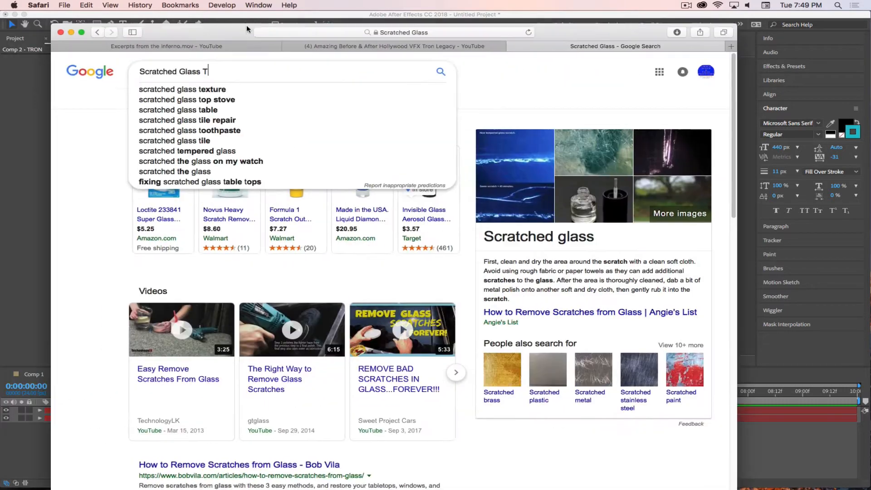
{"action": "left_click_drag", "start_coordinate": [246, 28], "coordinate": [303, 8]}
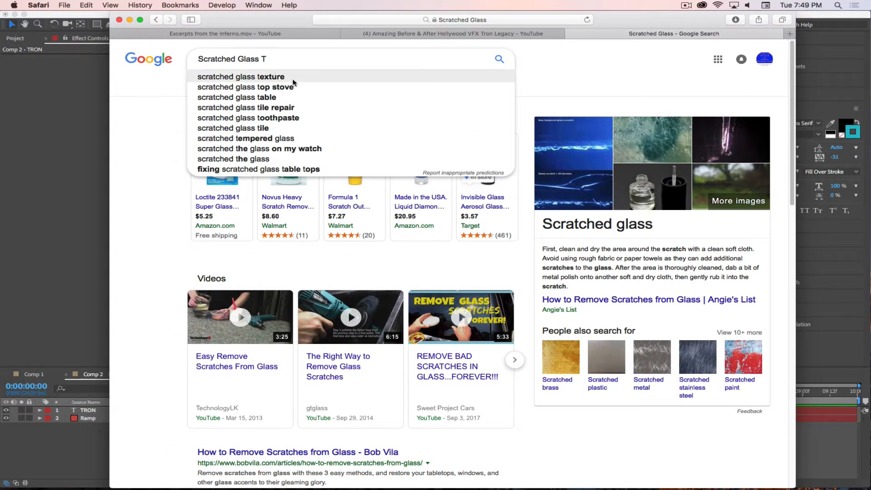
{"action": "left_click", "coordinate": [278, 76]}
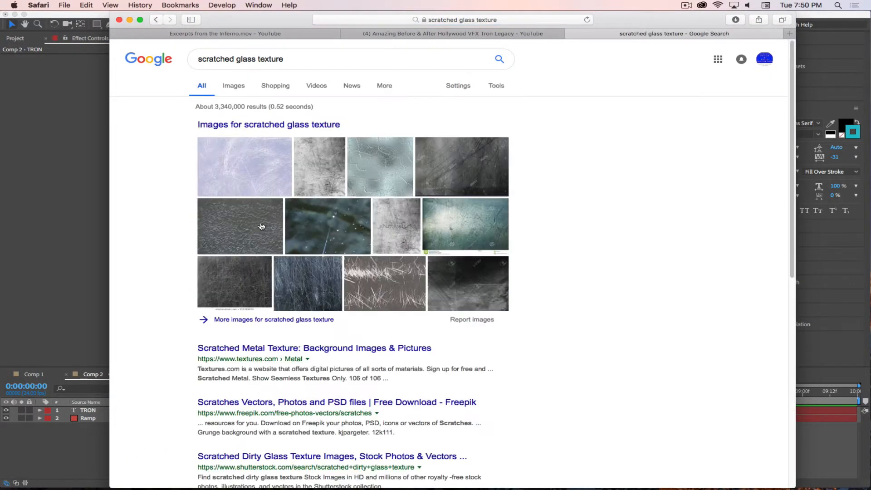
Browse the scratched glass image results and preview several, including the dusty window and green glass textures, for a suitable overlay
{"action": "left_click", "coordinate": [457, 182]}
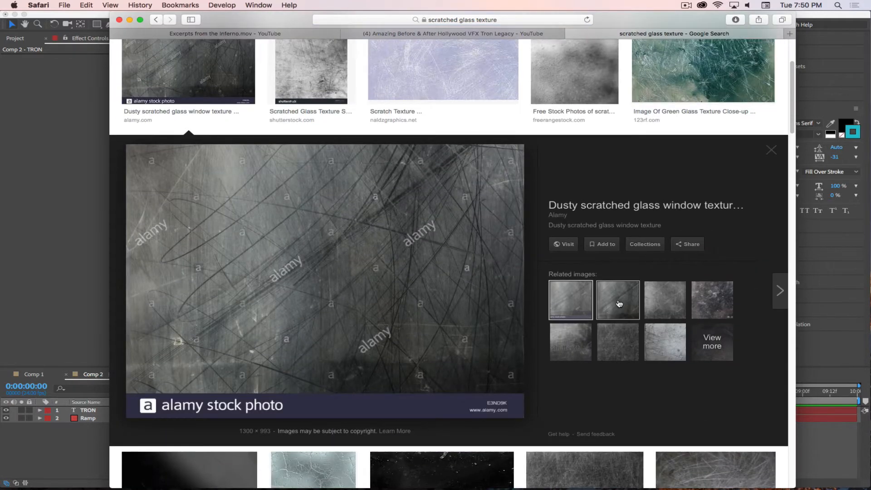
{"action": "left_click", "coordinate": [617, 301]}
{"action": "left_click", "coordinate": [665, 342]}
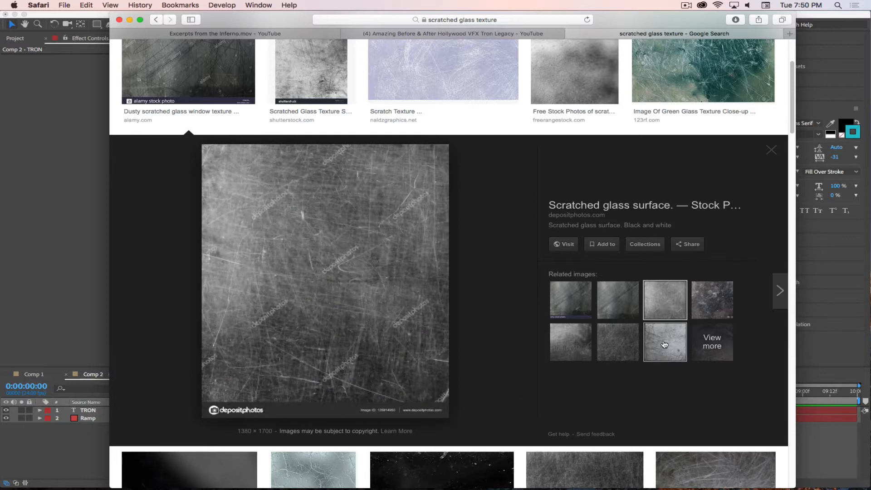
{"action": "left_click", "coordinate": [772, 150]}
{"action": "left_click", "coordinate": [703, 86]}
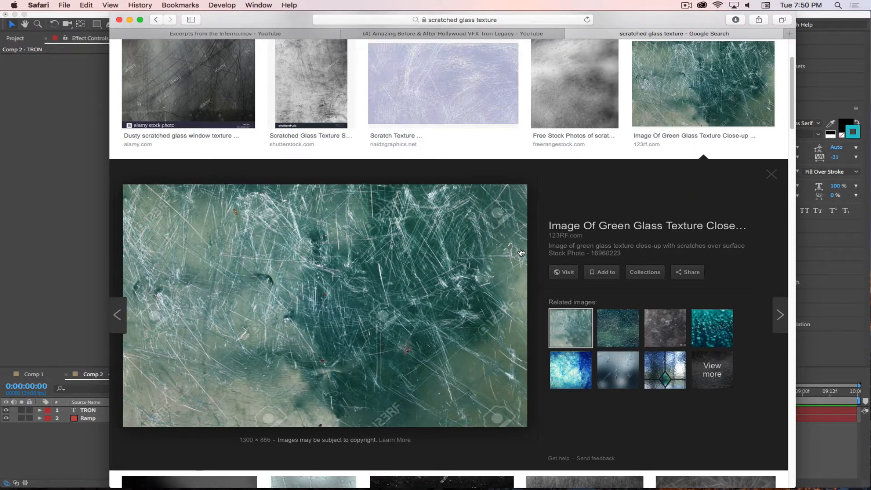
{"action": "left_click", "coordinate": [771, 174]}
{"action": "scroll", "coordinate": [272, 104], "scroll_direction": "up", "scroll_amount": 3}
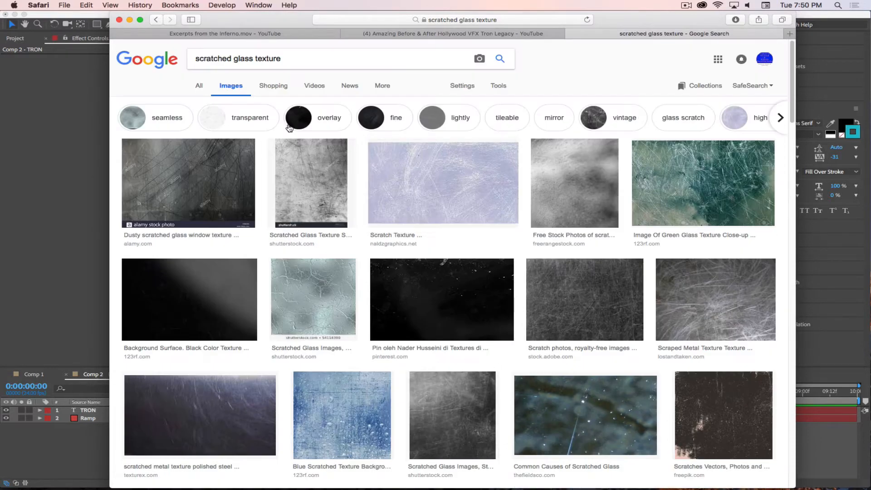
{"action": "scroll", "coordinate": [223, 286], "scroll_direction": "down", "scroll_amount": 5}
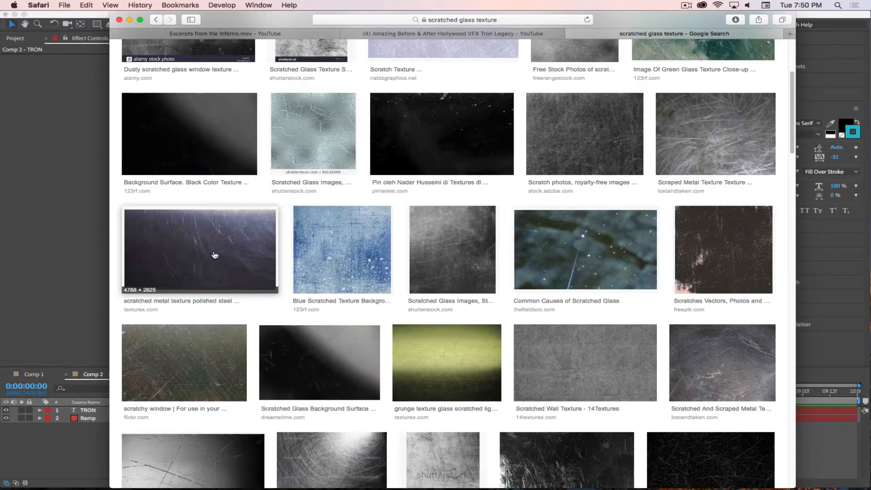
Open the full-size dark scratched metal texture image from TextureX in a new browser tab and view it
{"action": "left_click", "coordinate": [215, 255]}
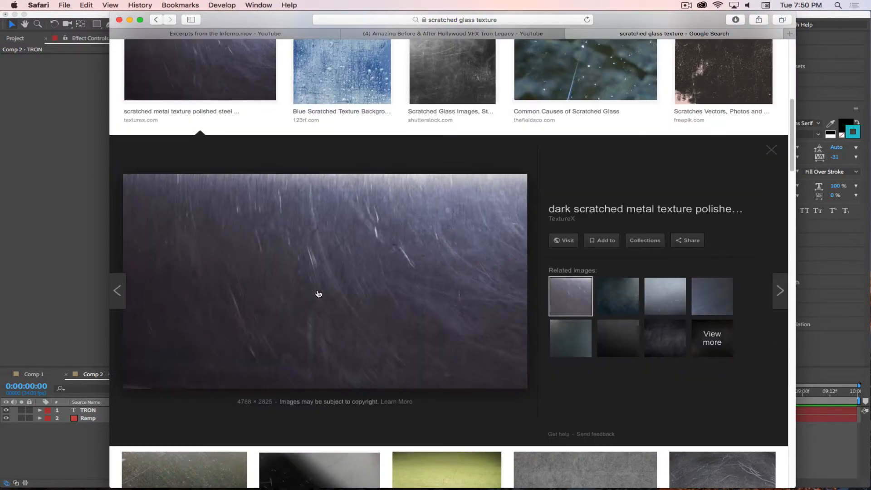
{"action": "right_click", "coordinate": [342, 271]}
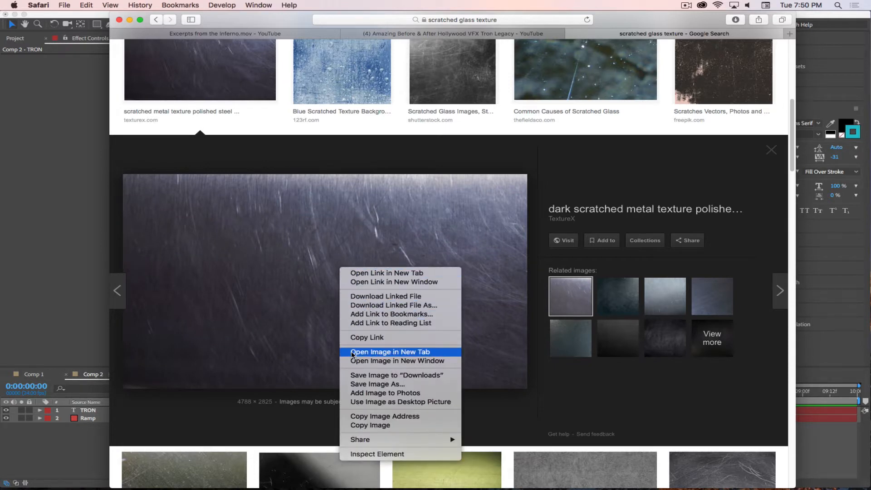
{"action": "left_click", "coordinate": [372, 352]}
{"action": "left_click", "coordinate": [677, 32]}
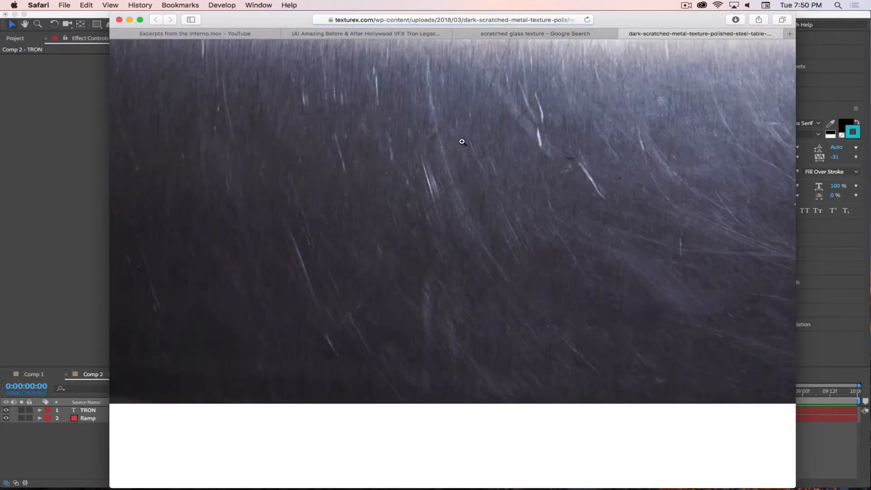
Save the scratched metal texture image into a new Desktop folder named with the owner's name plus "_w5_3D"
{"action": "right_click", "coordinate": [476, 185]}
{"action": "left_click", "coordinate": [511, 215]}
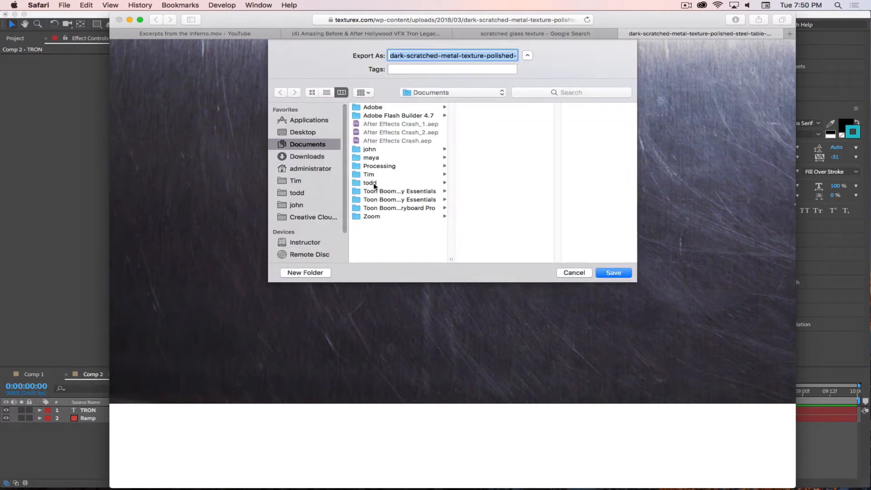
{"action": "left_click", "coordinate": [303, 132]}
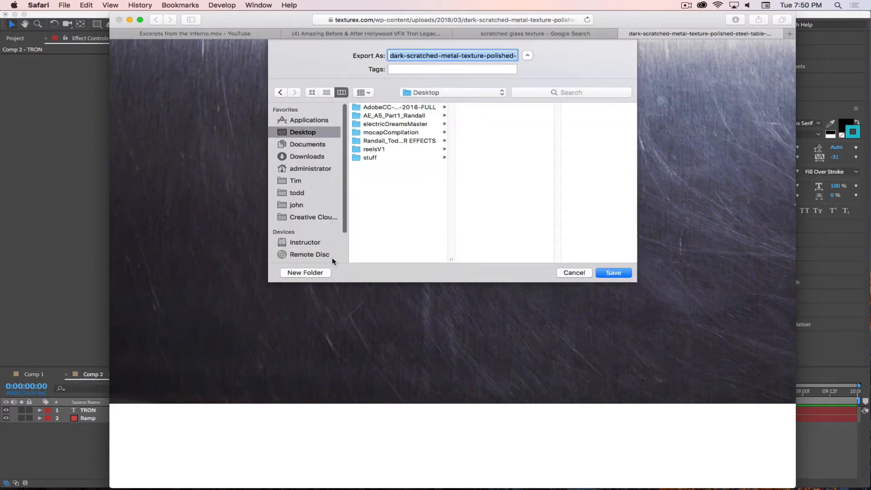
{"action": "left_click", "coordinate": [305, 272]}
{"action": "type", "text": "Randall_Todd_w5_3D"}
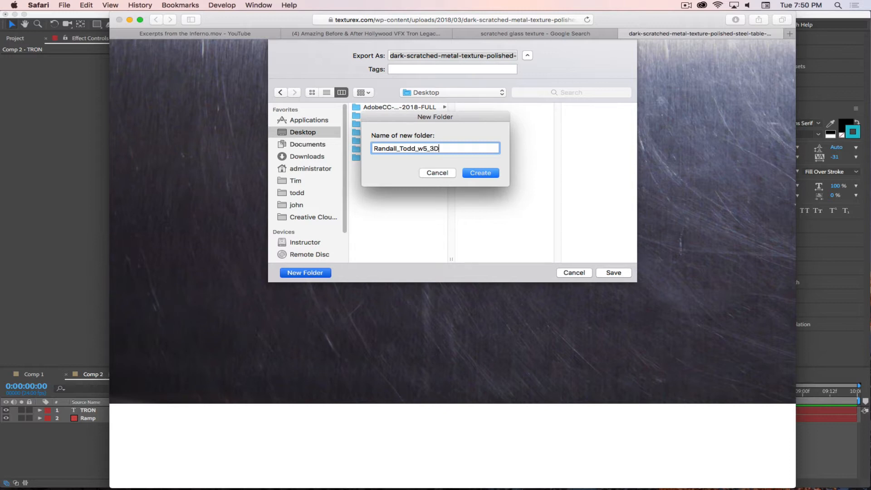
{"action": "left_click", "coordinate": [479, 175]}
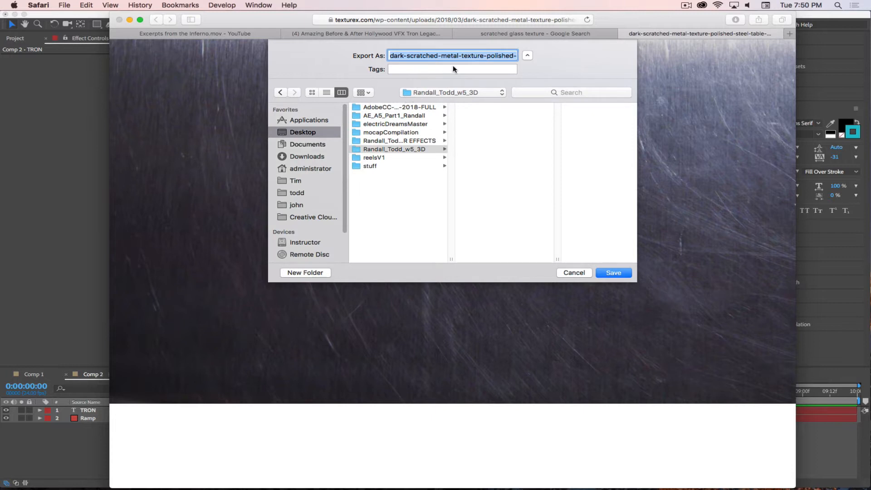
{"action": "left_click", "coordinate": [622, 271]}
Switch to After Effects and import the saved scratched metal texture from the new Desktop folder into the project
{"action": "left_click", "coordinate": [64, 201]}
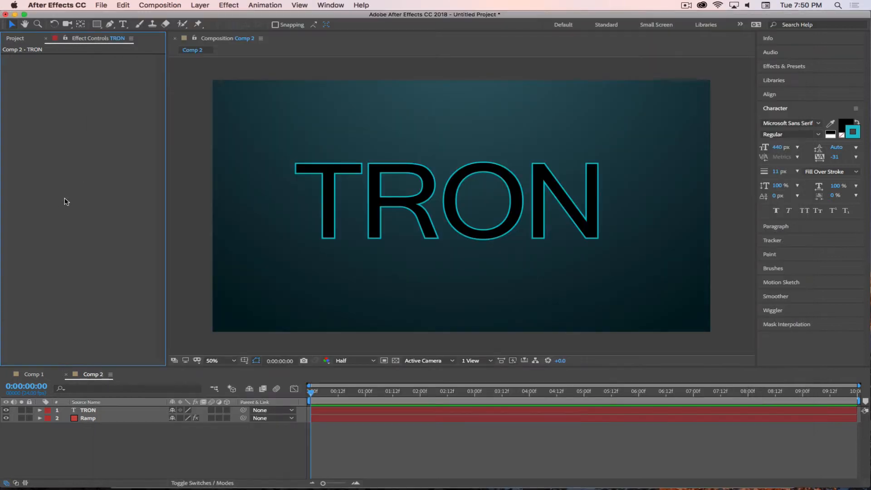
{"action": "left_click", "coordinate": [17, 43]}
{"action": "key", "text": "super+Tab"}
{"action": "key", "text": "super+Tab"}
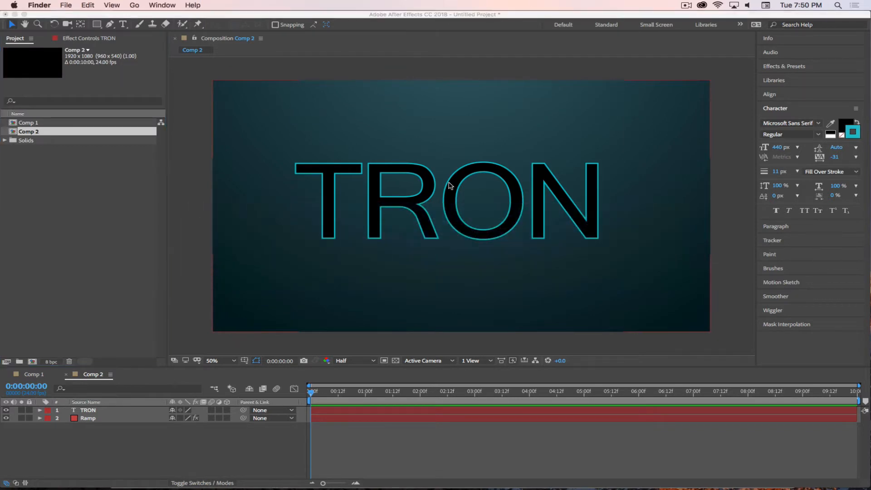
{"action": "left_click_drag", "start_coordinate": [0, 194], "coordinate": [276, 172]}
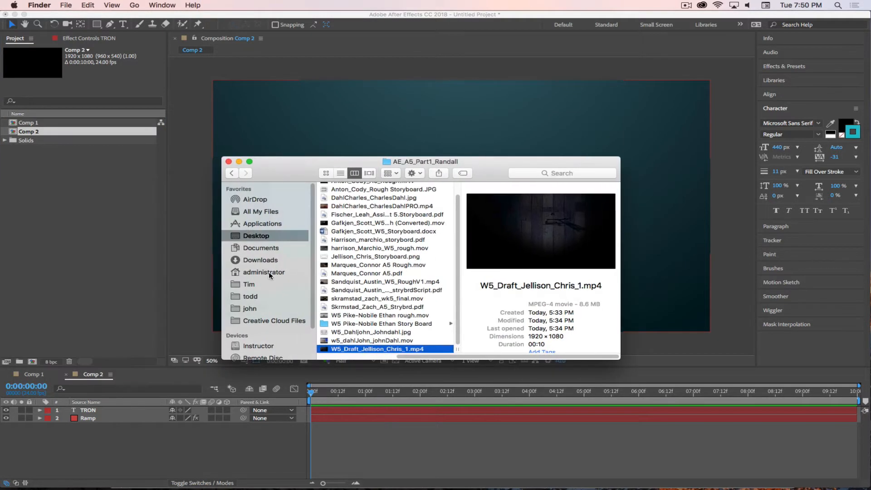
{"action": "left_click", "coordinate": [257, 236]}
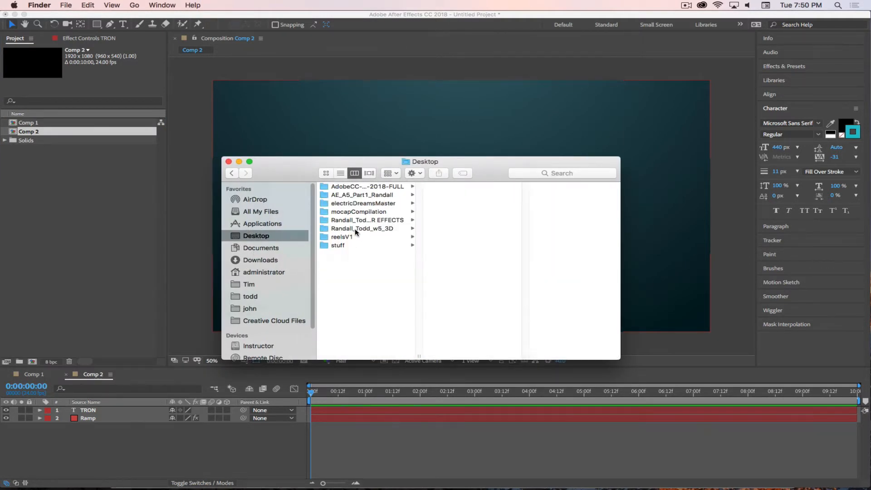
{"action": "left_click", "coordinate": [372, 228]}
{"action": "left_click_drag", "start_coordinate": [456, 191], "coordinate": [87, 198]}
{"action": "left_click", "coordinate": [97, 236]}
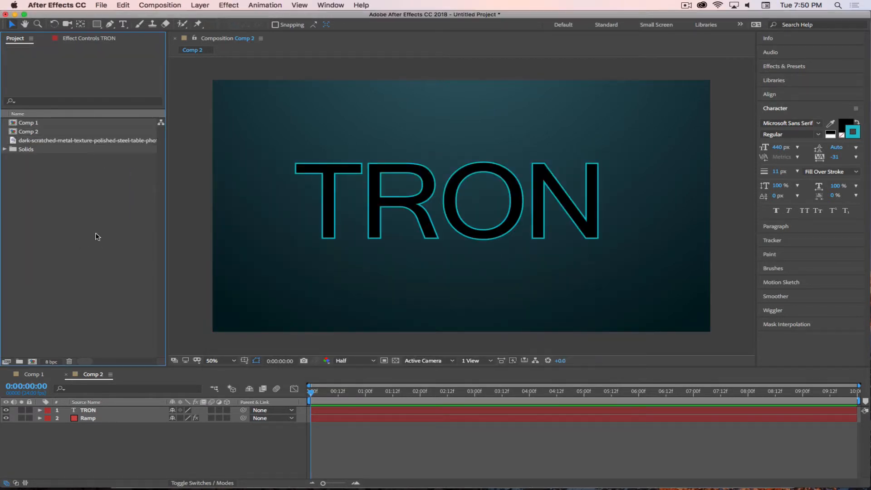
Add the scratched metal texture as a layer above TRON in Comp 2 and show the layers' mode and track matte options
{"action": "left_click", "coordinate": [14, 141]}
{"action": "left_click_drag", "start_coordinate": [13, 144], "coordinate": [112, 408]}
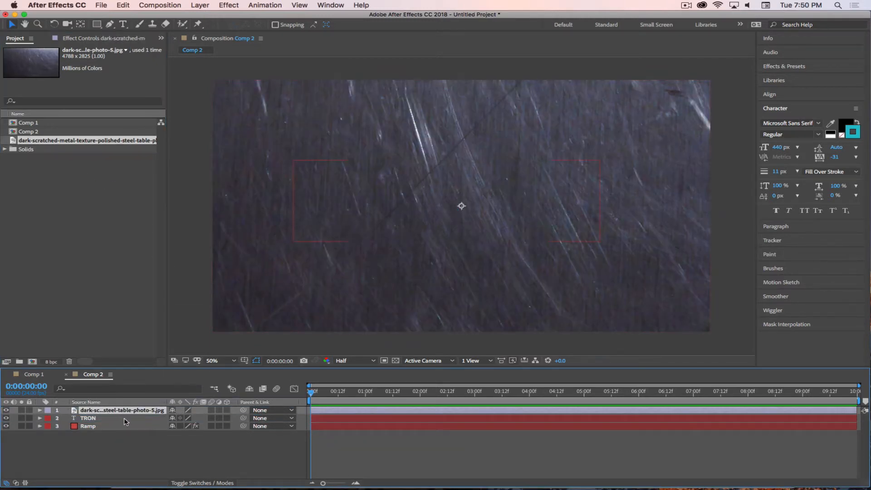
{"action": "left_click", "coordinate": [122, 419]}
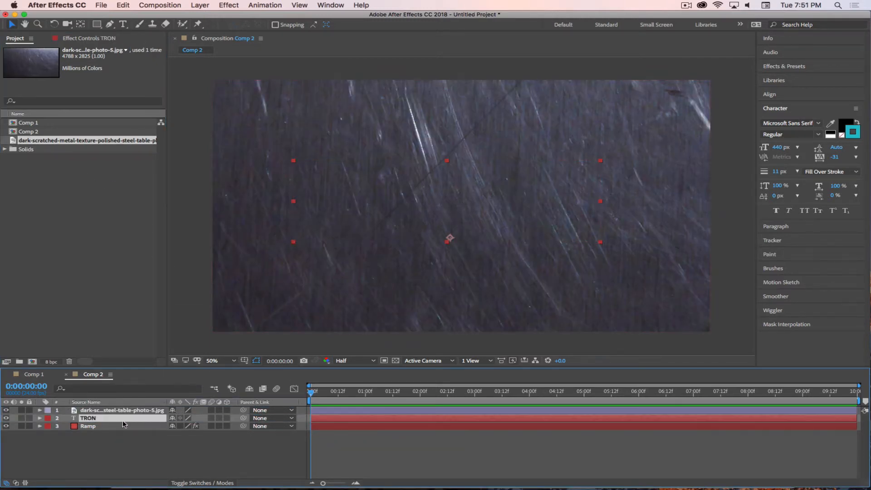
{"action": "left_click", "coordinate": [214, 484]}
{"action": "left_click", "coordinate": [234, 418]}
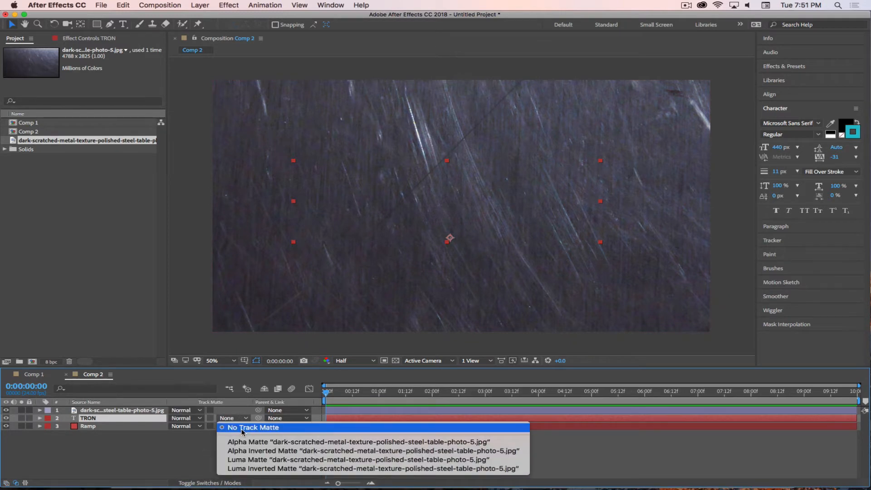
{"action": "left_click", "coordinate": [243, 428]}
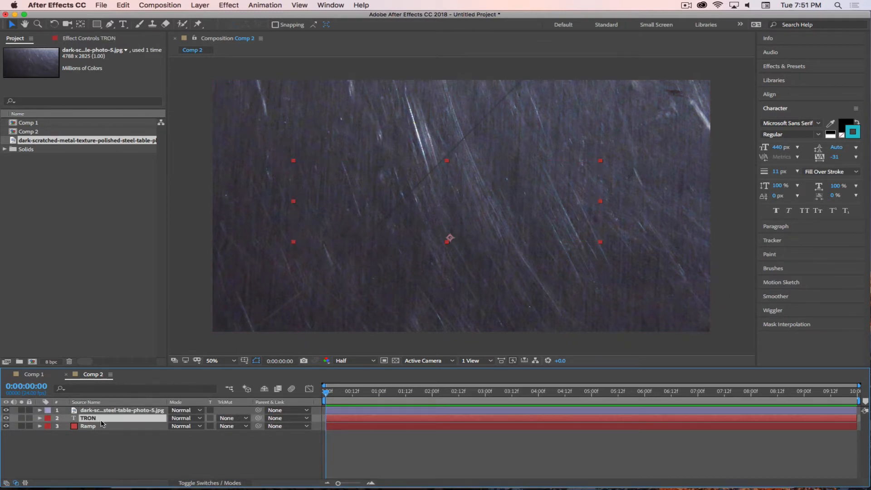
Duplicate the TRON text layer and give the copy a white fill and no stroke
{"action": "key", "text": "super+d"}
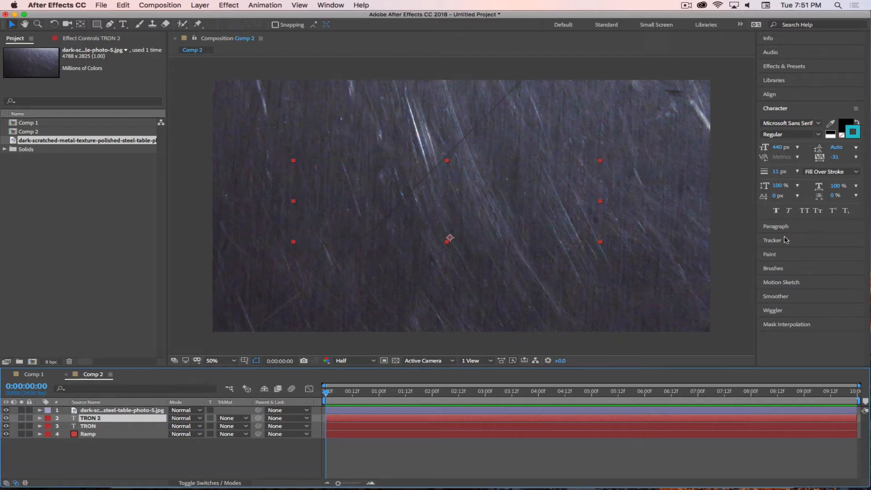
{"action": "left_click", "coordinate": [844, 126]}
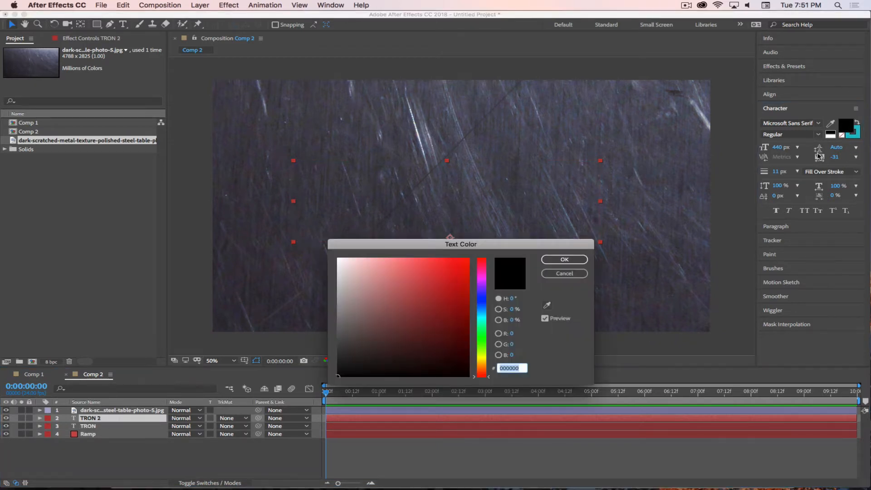
{"action": "left_click_drag", "start_coordinate": [363, 282], "coordinate": [335, 255]}
{"action": "left_click", "coordinate": [564, 259]}
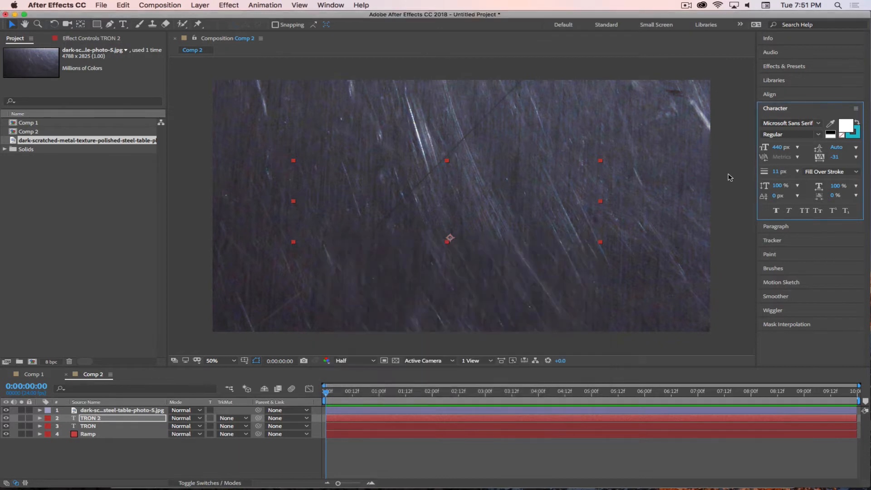
{"action": "left_click", "coordinate": [842, 135]}
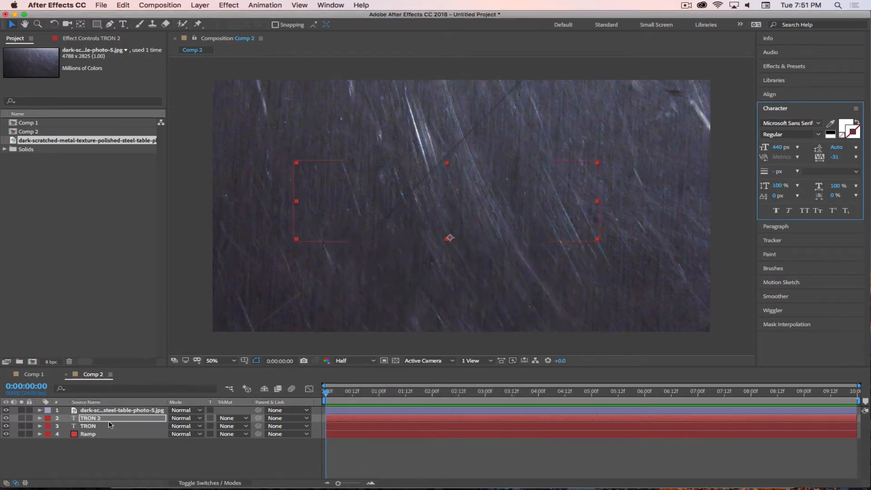
{"action": "left_click", "coordinate": [5, 411]}
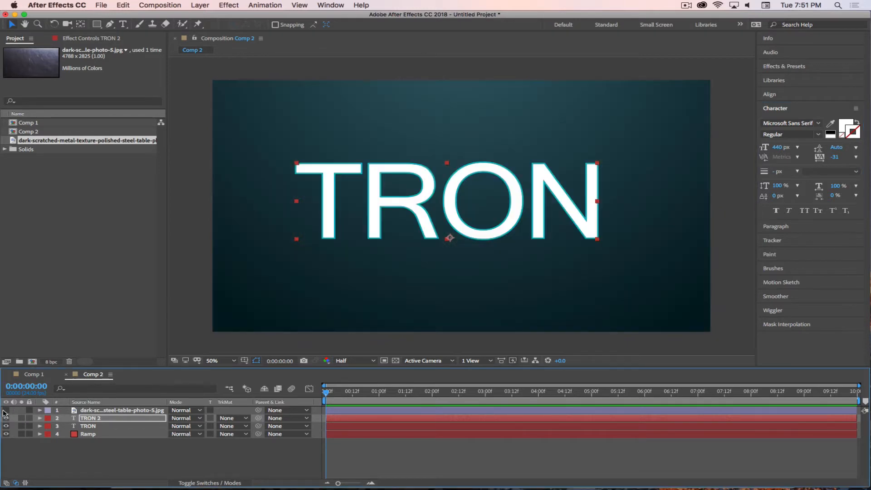
{"action": "left_click", "coordinate": [6, 410]}
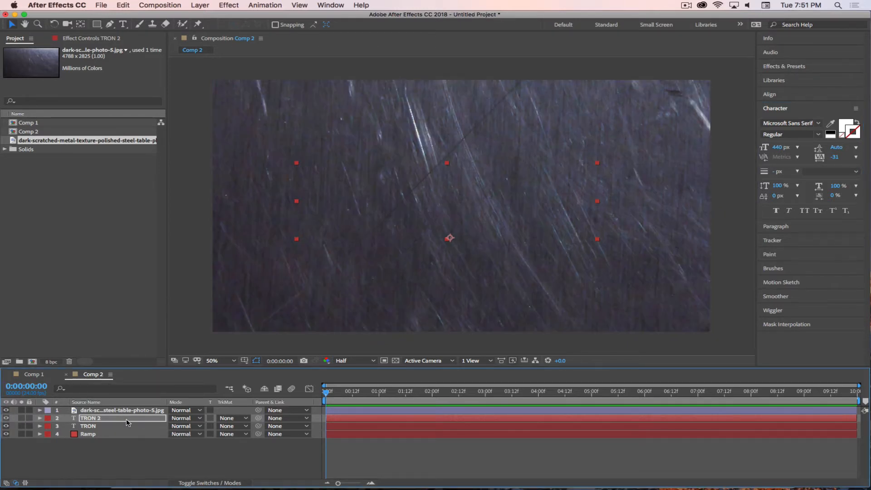
Try an Alpha Inverted Matte from the scratched texture on TRON 2 and view that layer soloed over the transparency grid
{"action": "left_click", "coordinate": [96, 410]}
{"action": "left_click", "coordinate": [131, 418]}
{"action": "left_click", "coordinate": [131, 411]}
{"action": "left_click", "coordinate": [130, 416]}
{"action": "left_click", "coordinate": [234, 418]}
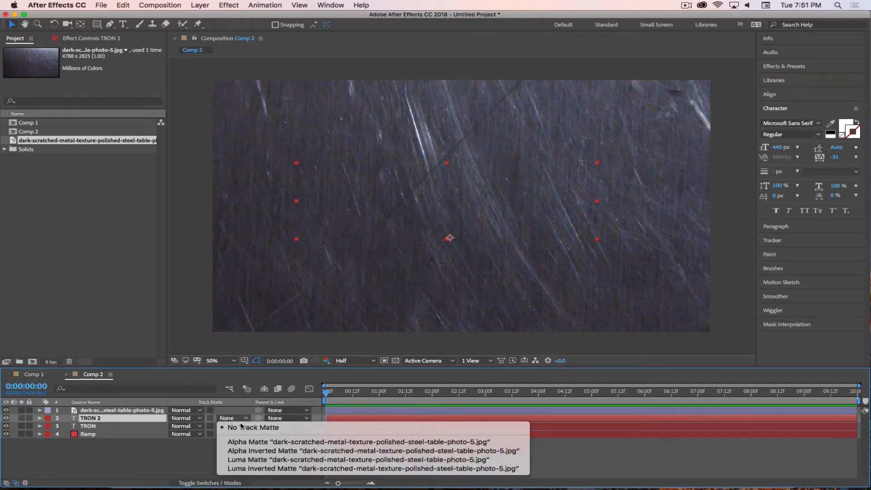
{"action": "left_click", "coordinate": [251, 451]}
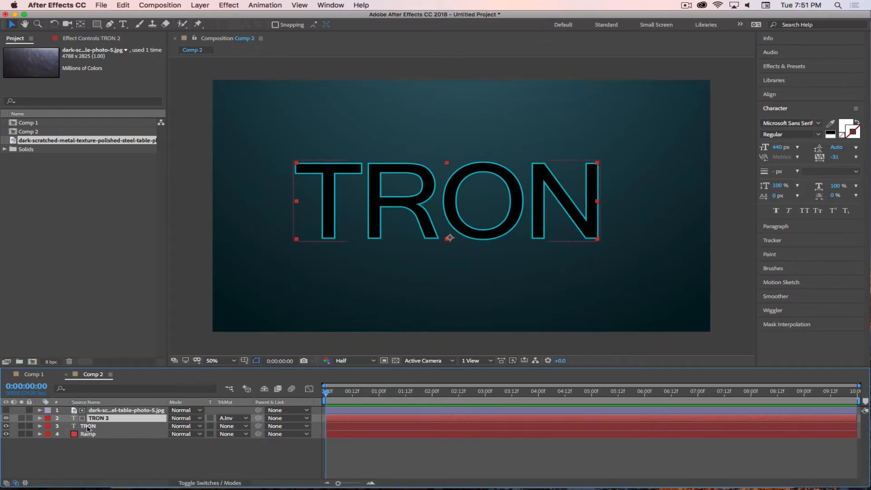
{"action": "left_click", "coordinate": [23, 418]}
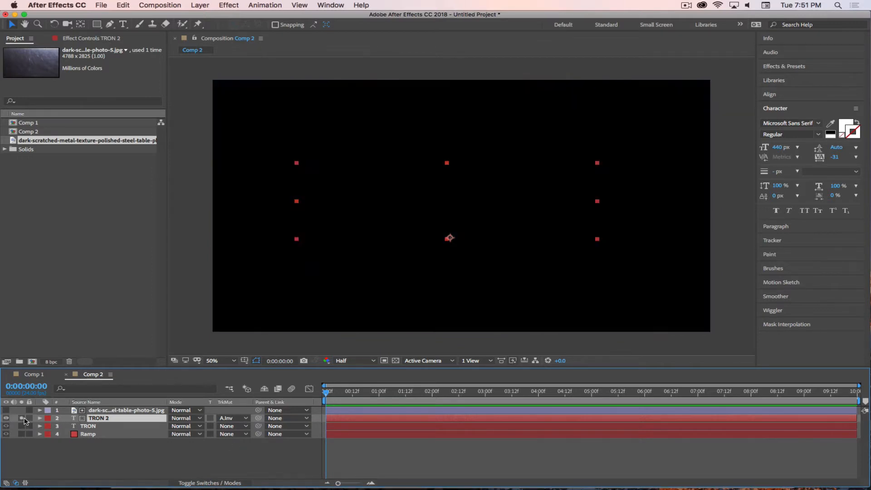
{"action": "left_click", "coordinate": [395, 360]}
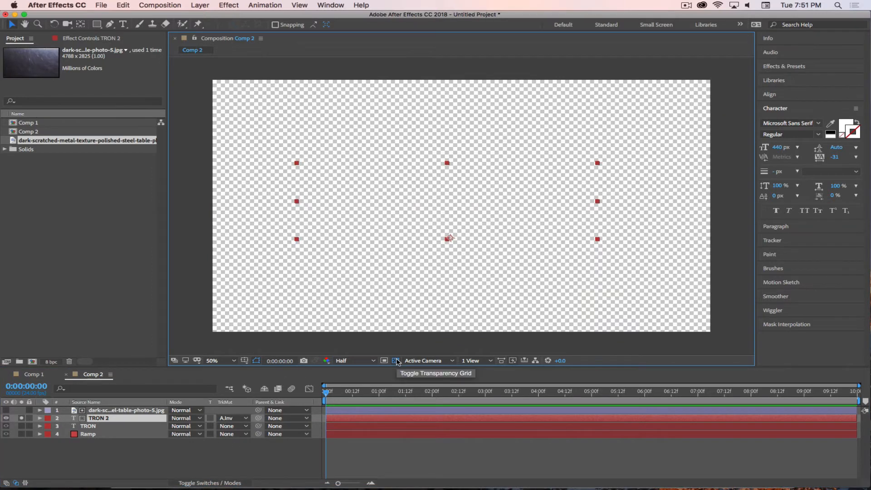
Set TRON 2's track matte to Luma Matte from the scratched texture, then turn off the transparency grid and unsolo the layer
{"action": "left_click", "coordinate": [237, 418]}
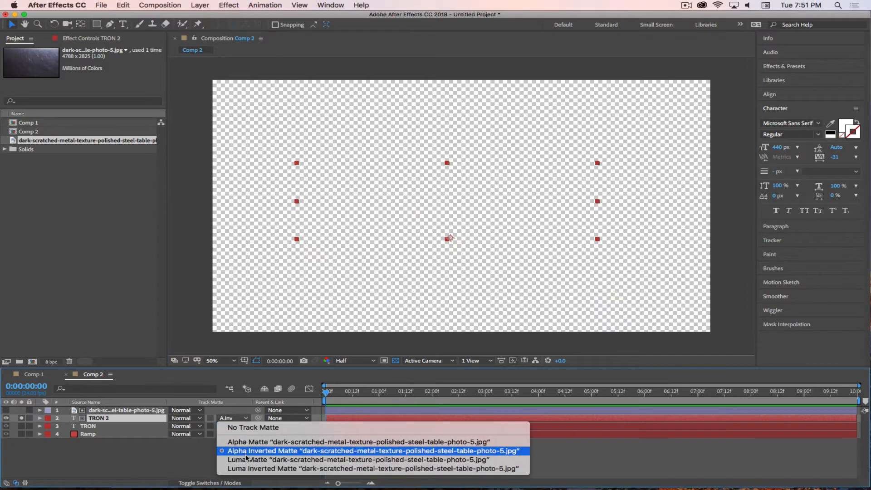
{"action": "left_click", "coordinate": [247, 460]}
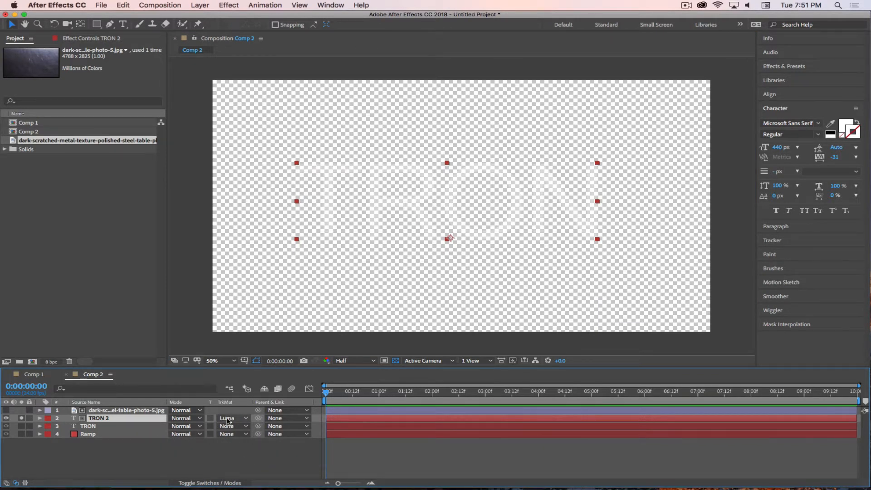
{"action": "left_click", "coordinate": [217, 484]}
{"action": "left_click", "coordinate": [217, 483]}
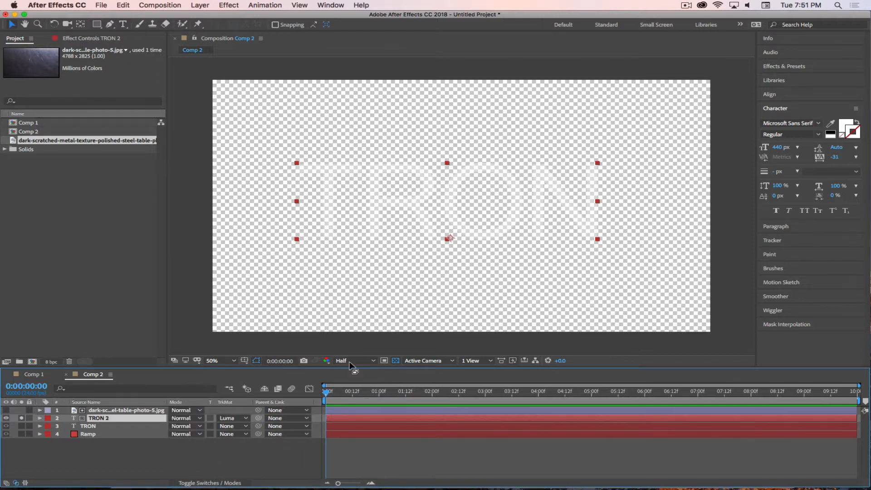
{"action": "left_click", "coordinate": [395, 361]}
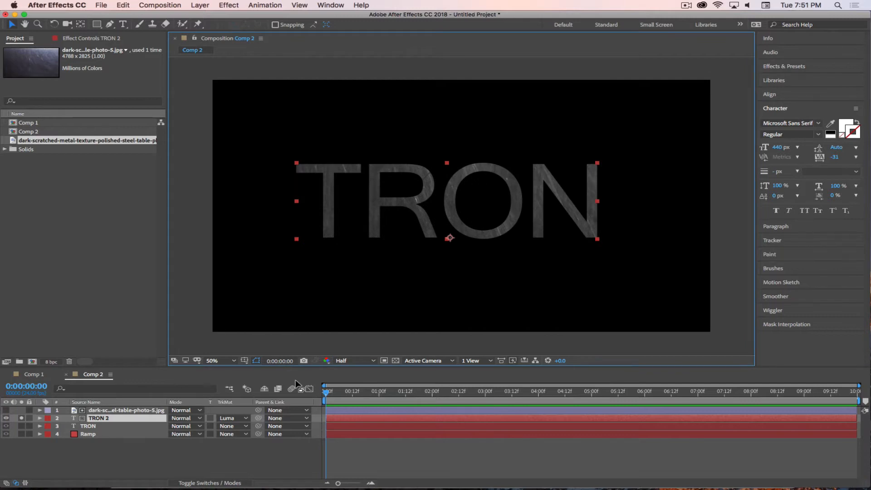
{"action": "left_click", "coordinate": [21, 419]}
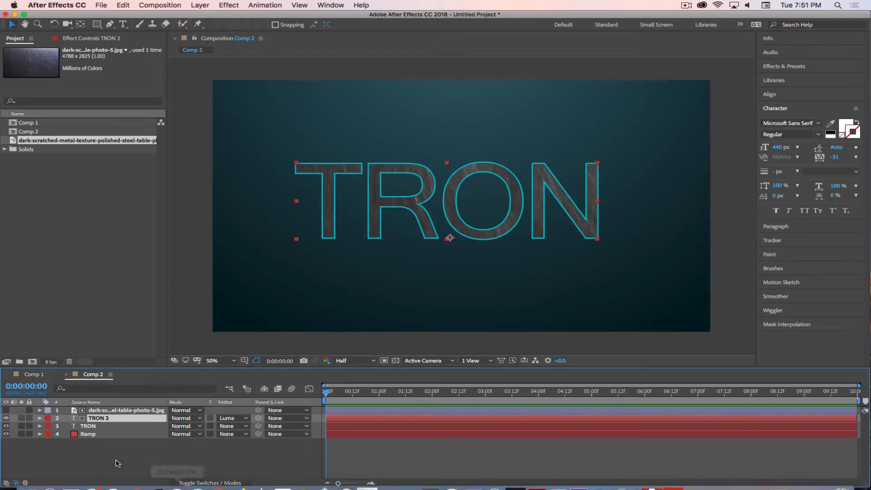
Set TRON 2's blending mode to Soft Light and change the original TRON layer's fill to a very dark grey
{"action": "left_click", "coordinate": [188, 418]}
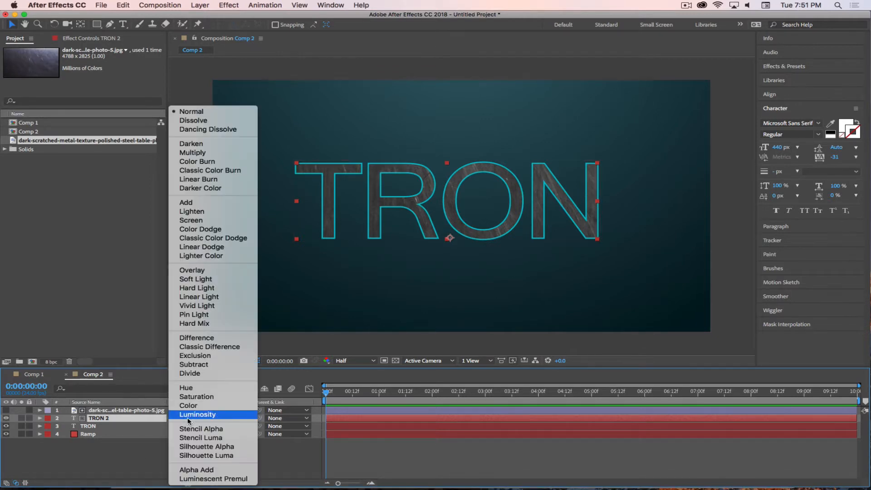
{"action": "left_click", "coordinate": [191, 279]}
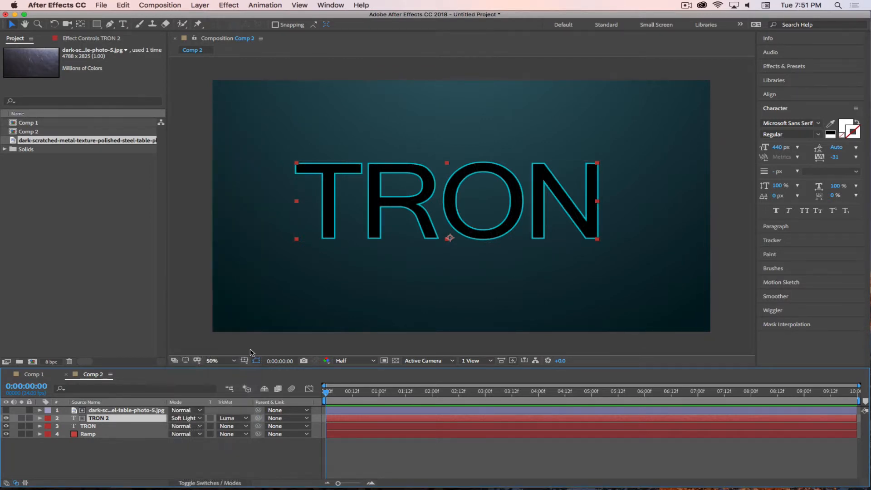
{"action": "left_click", "coordinate": [109, 426]}
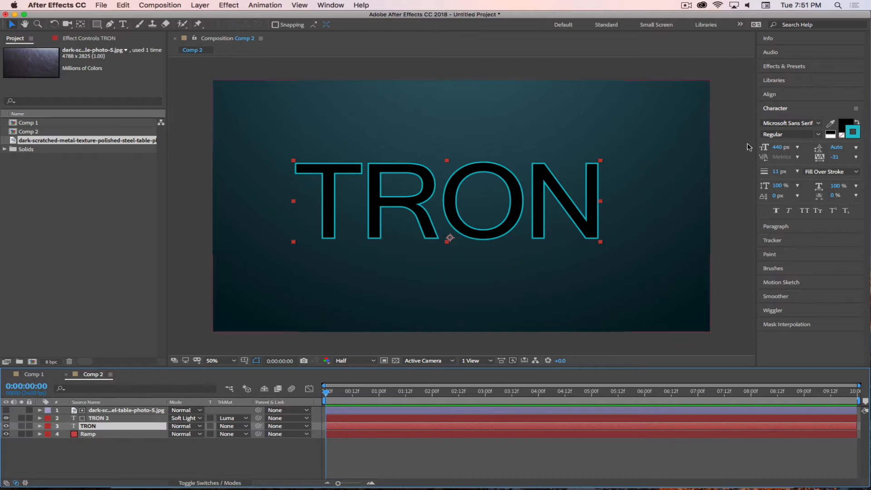
{"action": "left_click", "coordinate": [845, 124]}
{"action": "left_click_drag", "start_coordinate": [340, 369], "coordinate": [328, 369]}
{"action": "left_click", "coordinate": [565, 260]}
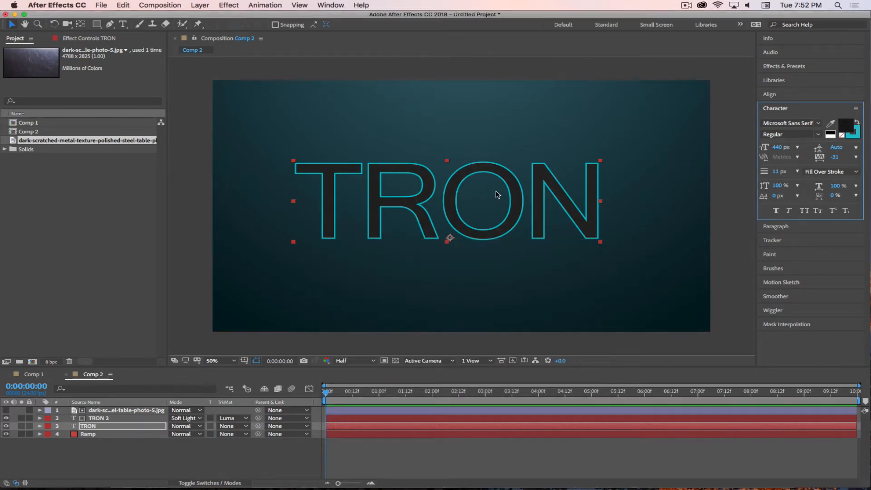
Reselect Soft Light as the blending mode of the TRON 2 layer
{"action": "left_click", "coordinate": [205, 417]}
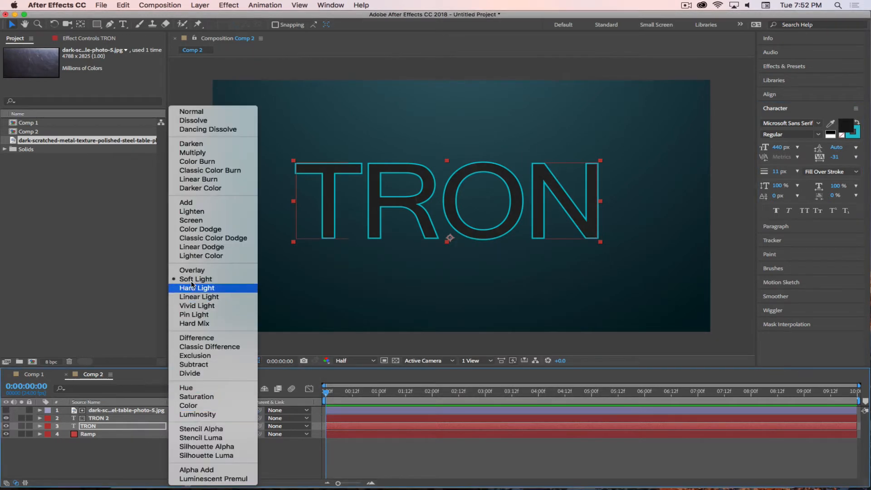
{"action": "left_click", "coordinate": [191, 277]}
{"action": "left_click", "coordinate": [188, 418]}
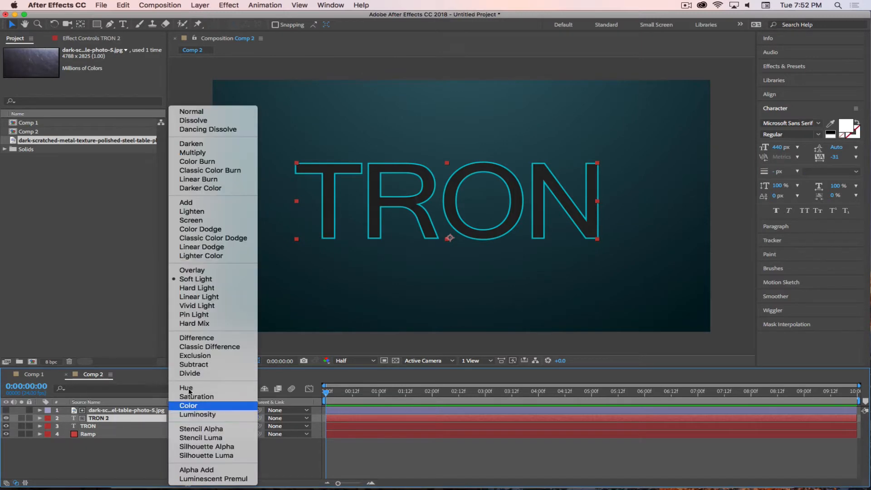
{"action": "left_click", "coordinate": [191, 277]}
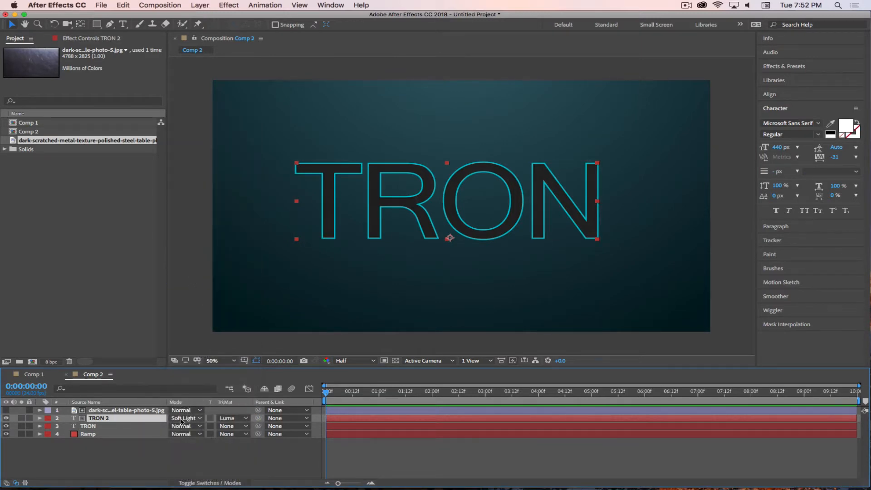
Switch the TRON 2 layer's blending mode to Overlay
{"action": "left_click", "coordinate": [187, 418]}
{"action": "left_click", "coordinate": [197, 271]}
Apply the Levels effect to the scratched metal texture layer with Input Black 22, Input White 161 and Gamma 1.69
{"action": "left_click", "coordinate": [125, 410]}
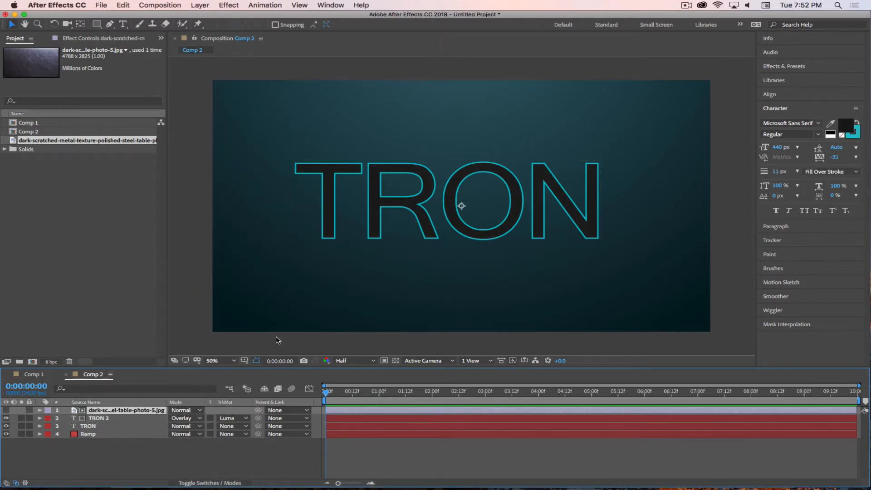
{"action": "left_click", "coordinate": [784, 68]}
{"action": "left_click_drag", "start_coordinate": [799, 78], "coordinate": [740, 76]}
{"action": "type", "text": "Level"}
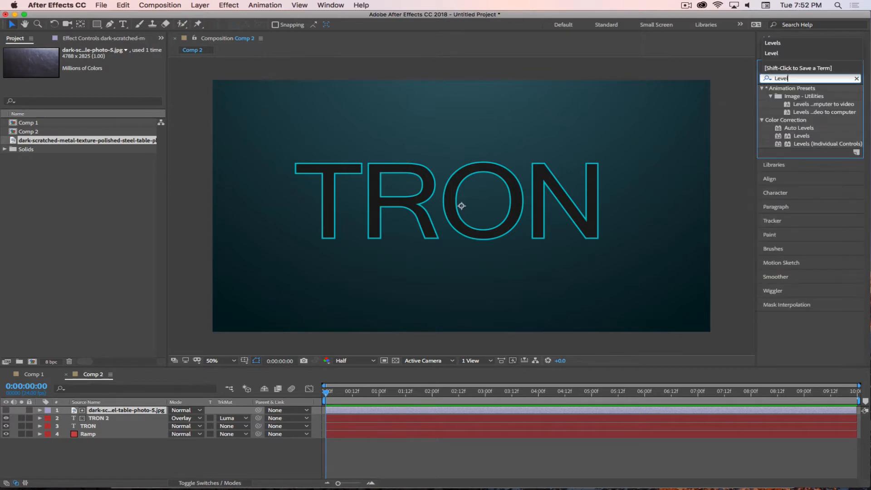
{"action": "left_click_drag", "start_coordinate": [801, 136], "coordinate": [112, 410]}
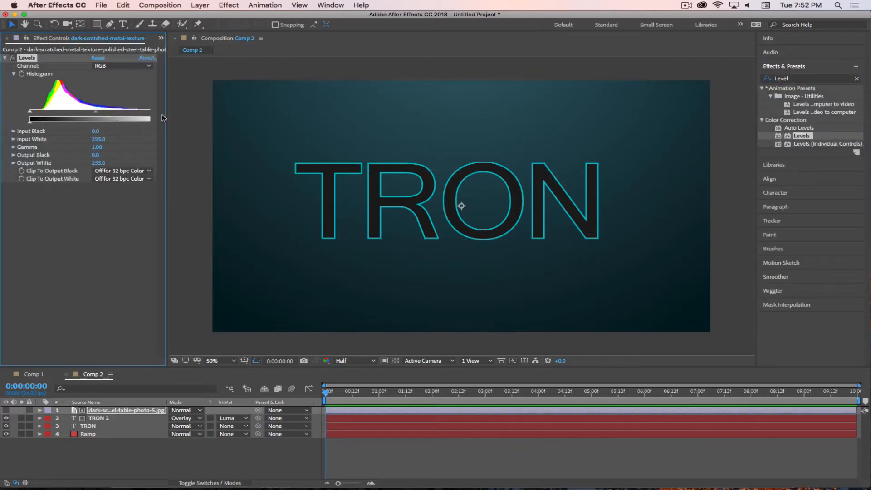
{"action": "left_click_drag", "start_coordinate": [167, 113], "coordinate": [246, 114]}
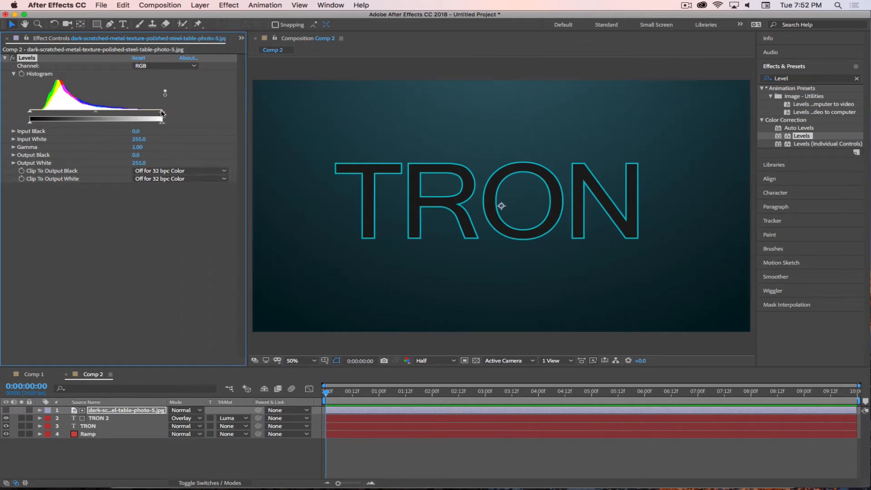
{"action": "left_click_drag", "start_coordinate": [162, 111], "coordinate": [39, 114]}
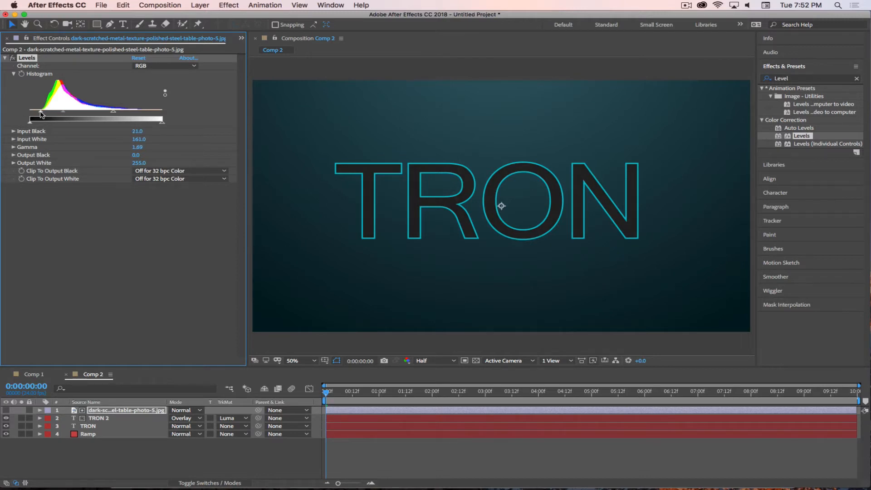
Set TRON 2's blending mode to Screen and lower its opacity to 27%
{"action": "left_click", "coordinate": [186, 417]}
{"action": "left_click", "coordinate": [191, 220]}
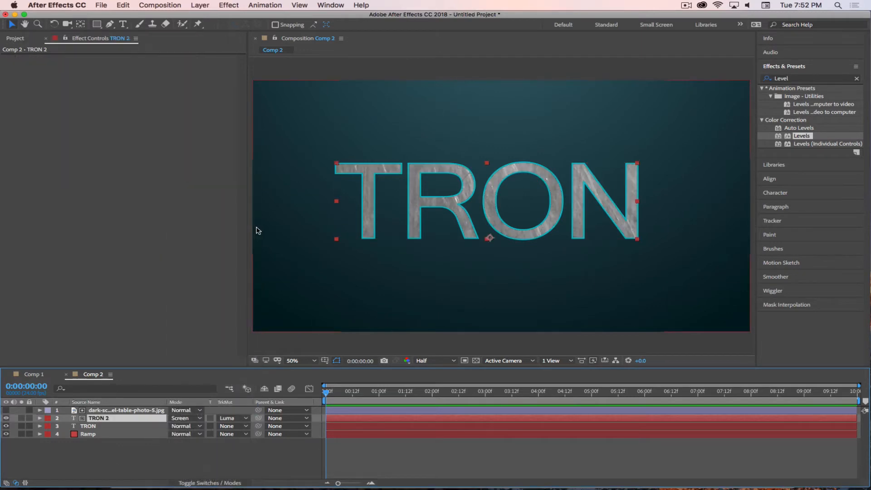
{"action": "left_click", "coordinate": [186, 420]}
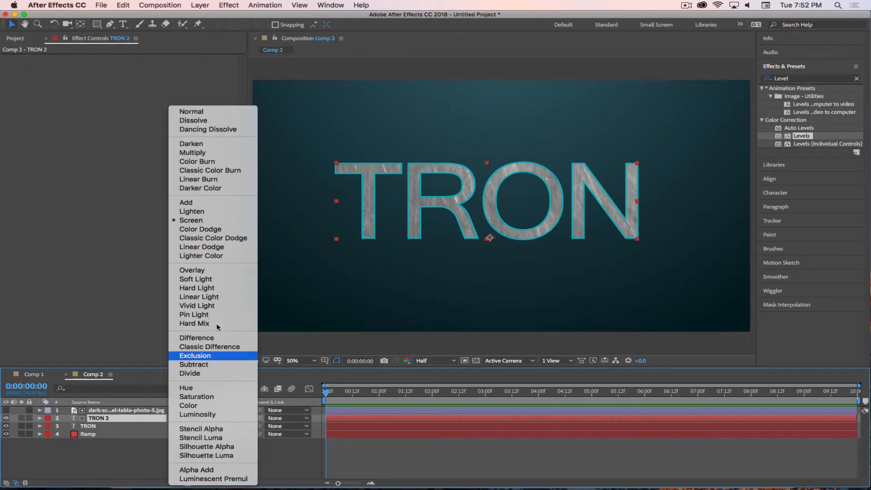
{"action": "left_click", "coordinate": [129, 455]}
{"action": "key", "text": "t"}
{"action": "left_click_drag", "start_coordinate": [174, 427], "coordinate": [128, 423]}
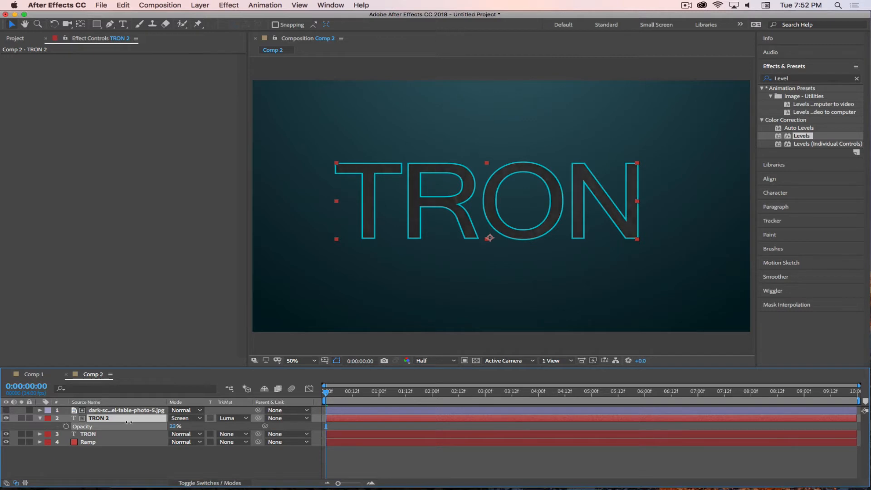
Adjust the texture layer's Levels to Input Black 61 and Gamma 1.55
{"action": "left_click", "coordinate": [126, 411]}
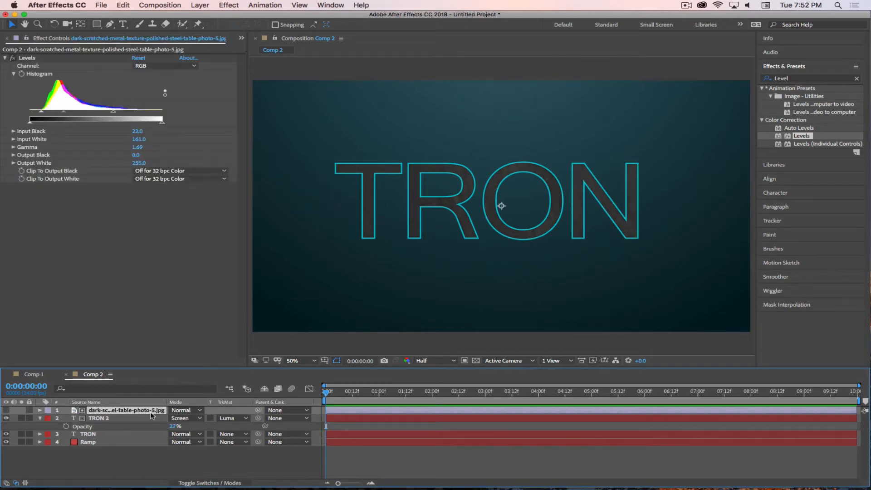
{"action": "left_click_drag", "start_coordinate": [42, 111], "coordinate": [67, 115]}
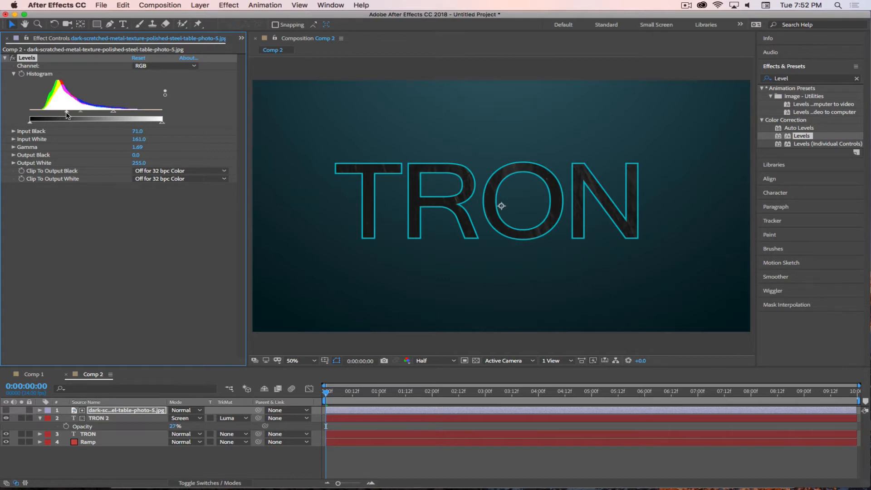
{"action": "left_click_drag", "start_coordinate": [81, 111], "coordinate": [88, 115]}
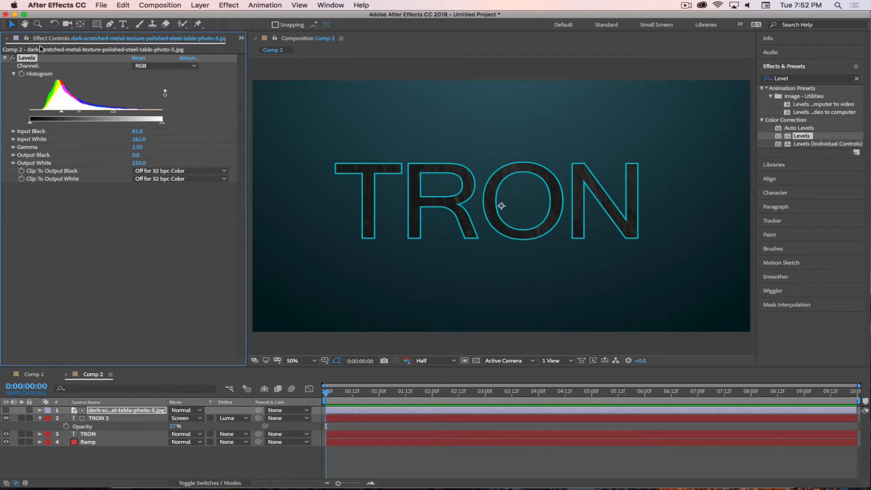
{"action": "left_click", "coordinate": [51, 451]}
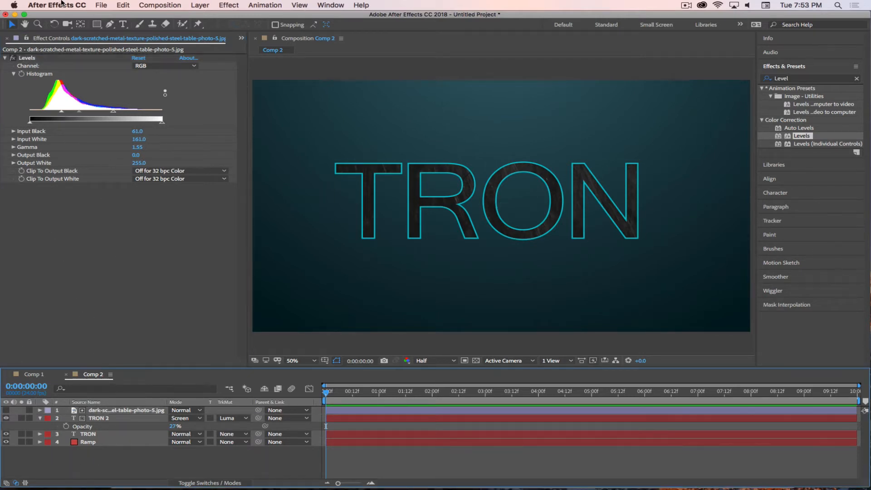
Change the project's color depth to 16 bits per channel
{"action": "left_click", "coordinate": [241, 38]}
{"action": "left_click", "coordinate": [265, 51]}
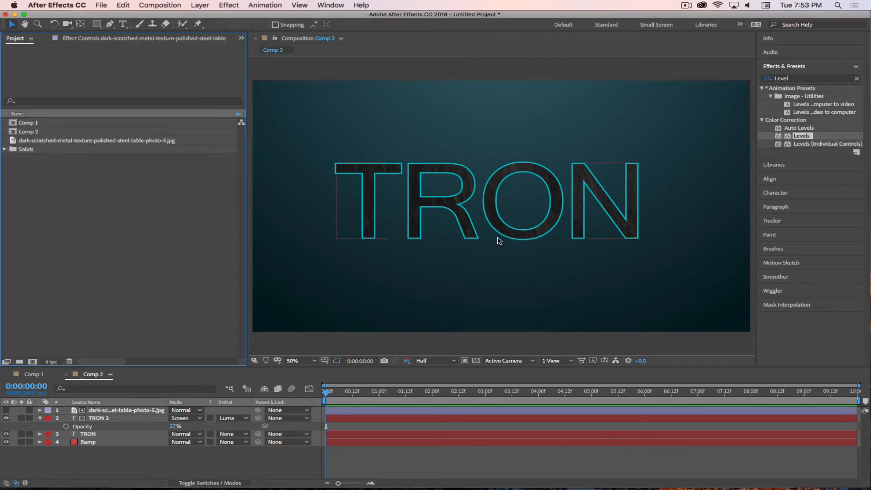
{"action": "left_click", "coordinate": [52, 362]}
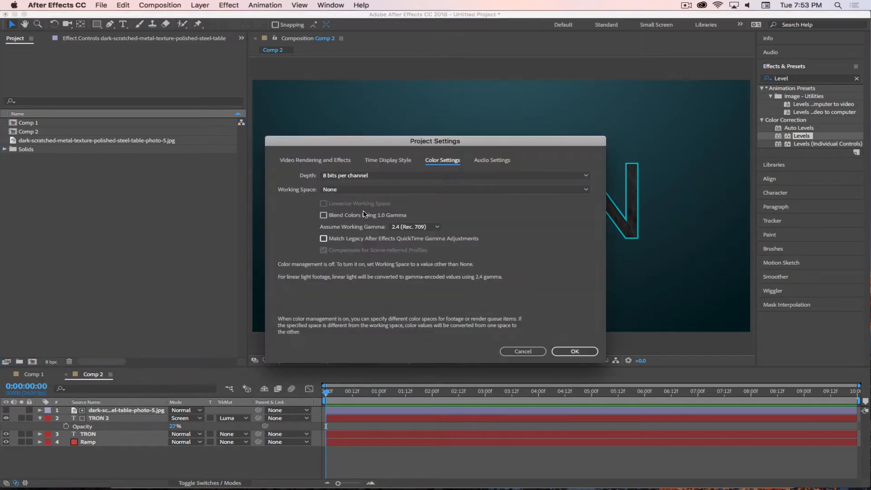
{"action": "left_click_drag", "start_coordinate": [363, 146], "coordinate": [399, 81]}
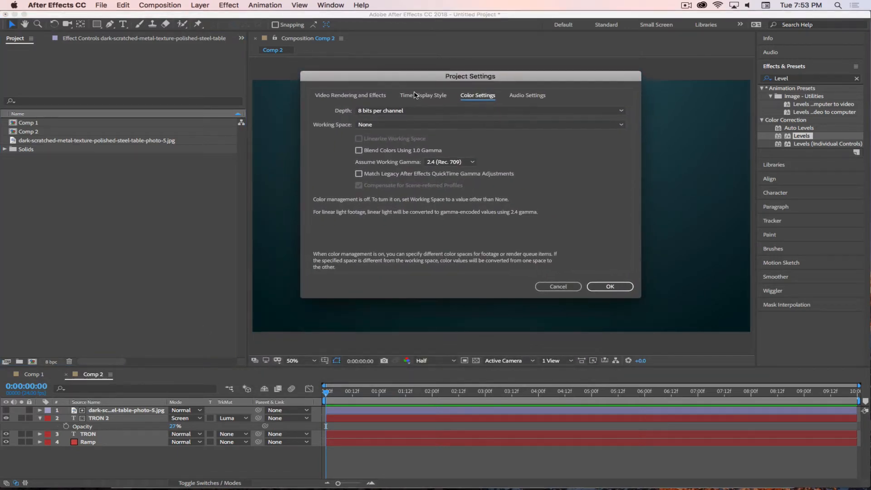
{"action": "left_click", "coordinate": [428, 110]}
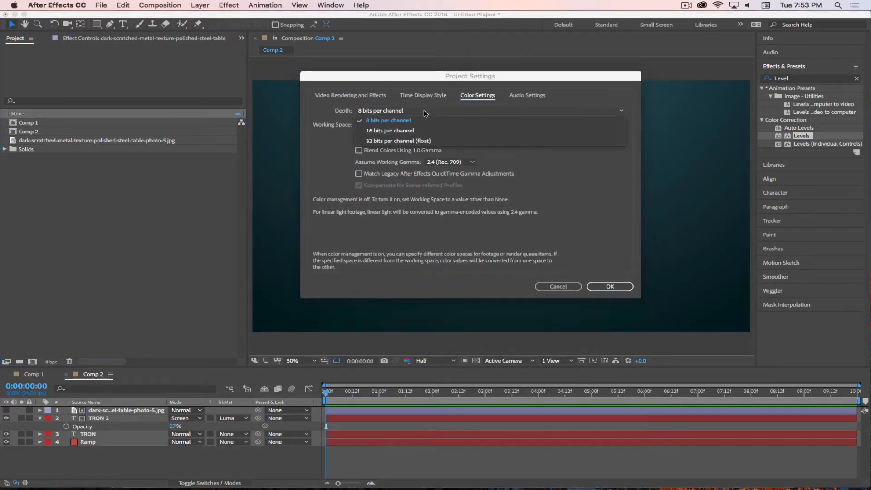
{"action": "left_click", "coordinate": [397, 131]}
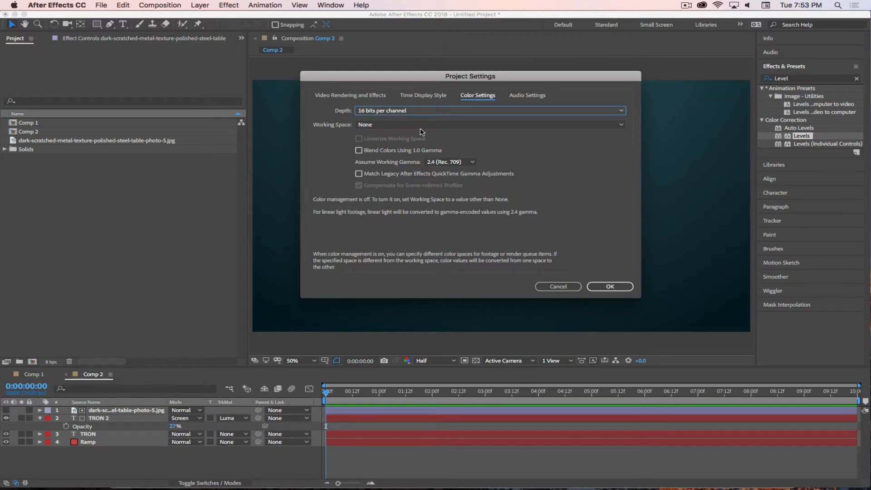
{"action": "left_click", "coordinate": [611, 287]}
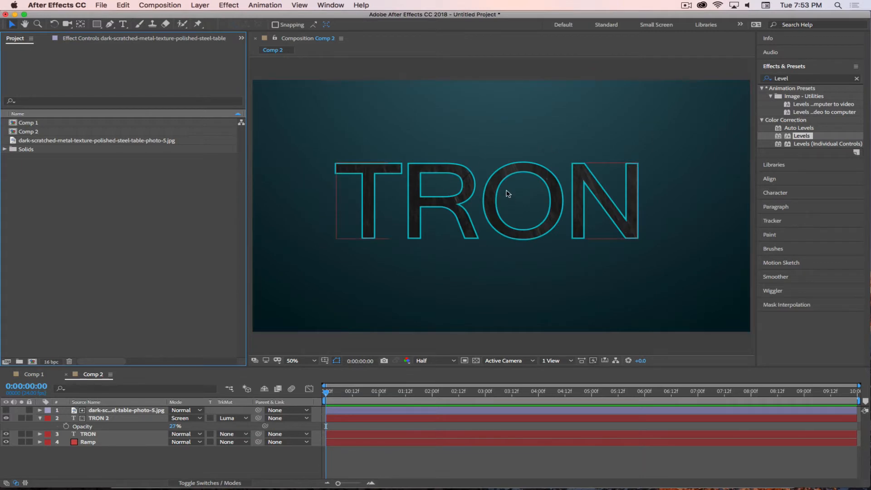
Set the TRON 2 layer's blending mode to Add and collapse its opacity property
{"action": "left_click", "coordinate": [116, 411]}
{"action": "left_click", "coordinate": [111, 418]}
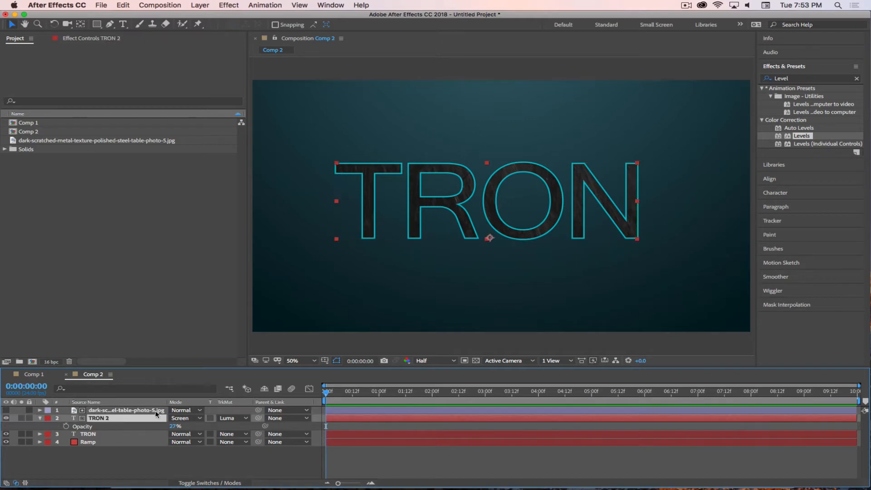
{"action": "left_click", "coordinate": [188, 418]}
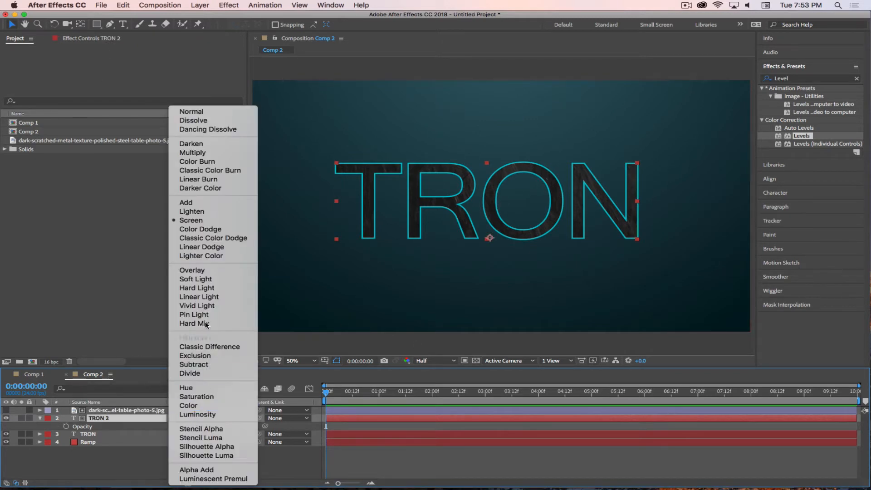
{"action": "left_click", "coordinate": [200, 204]}
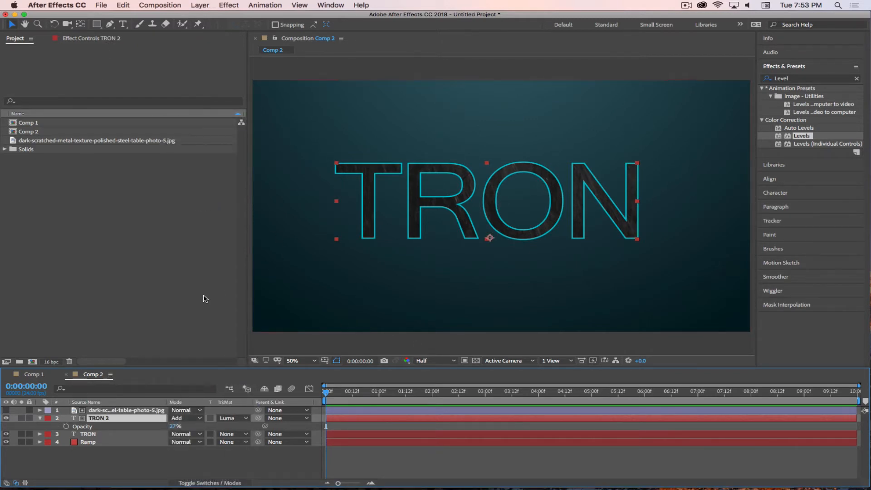
{"action": "left_click", "coordinate": [40, 410]}
{"action": "left_click", "coordinate": [40, 410]}
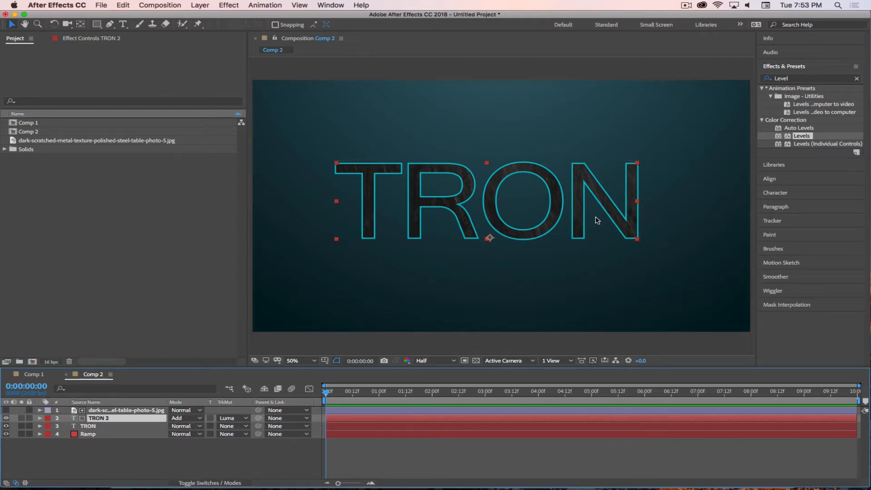
{"action": "left_click", "coordinate": [94, 459]}
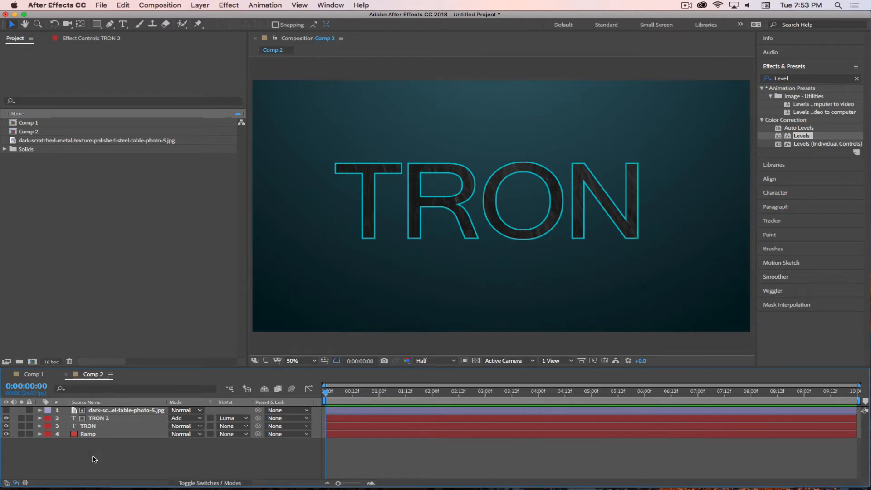
Remove the fill color from the original TRON text layer, leaving only its cyan stroke
{"action": "left_click", "coordinate": [96, 427]}
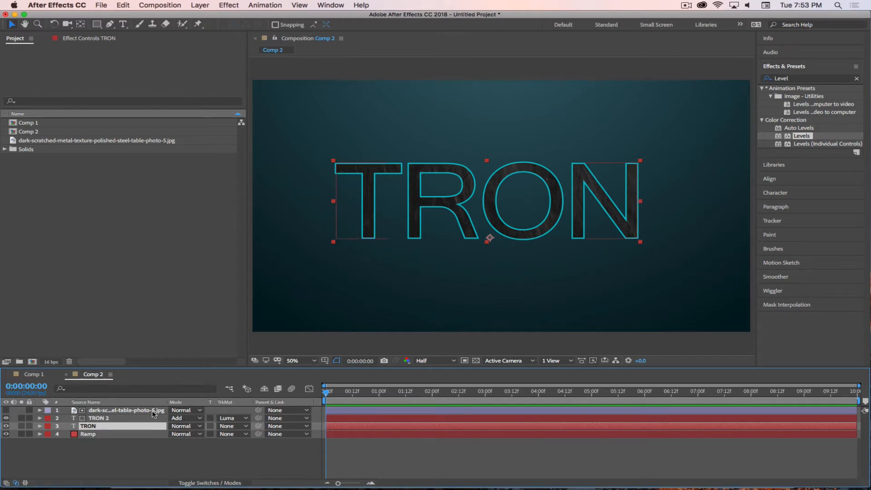
{"action": "left_click", "coordinate": [776, 192]}
{"action": "left_click", "coordinate": [850, 132]}
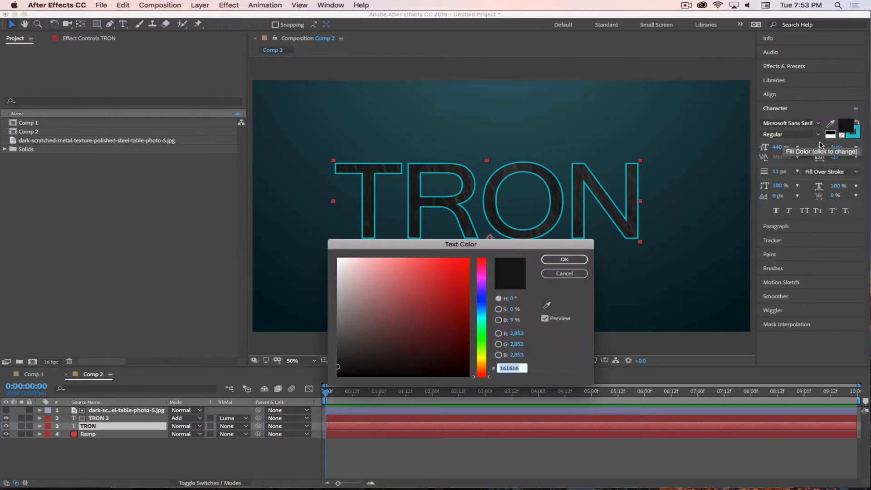
{"action": "left_click", "coordinate": [569, 274]}
{"action": "left_click", "coordinate": [842, 135]}
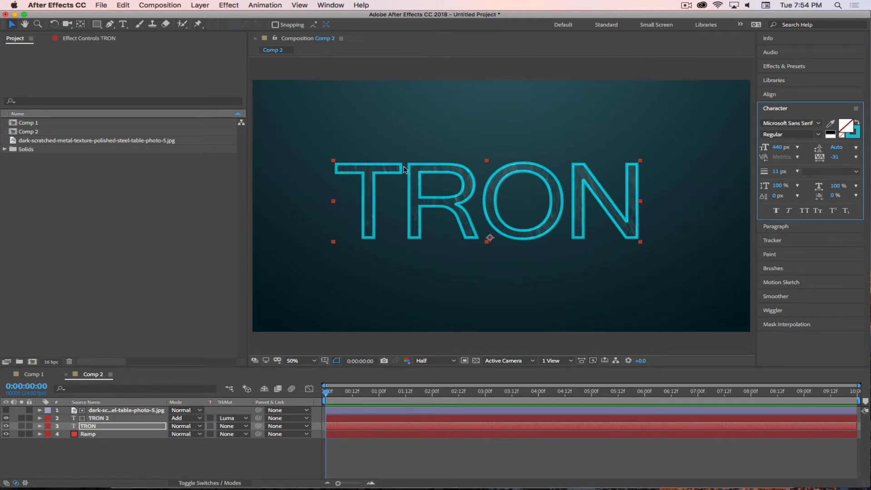
Solo the TRON layer, reduce its stroke width to 3 px, and unsolo it
{"action": "left_click", "coordinate": [21, 426]}
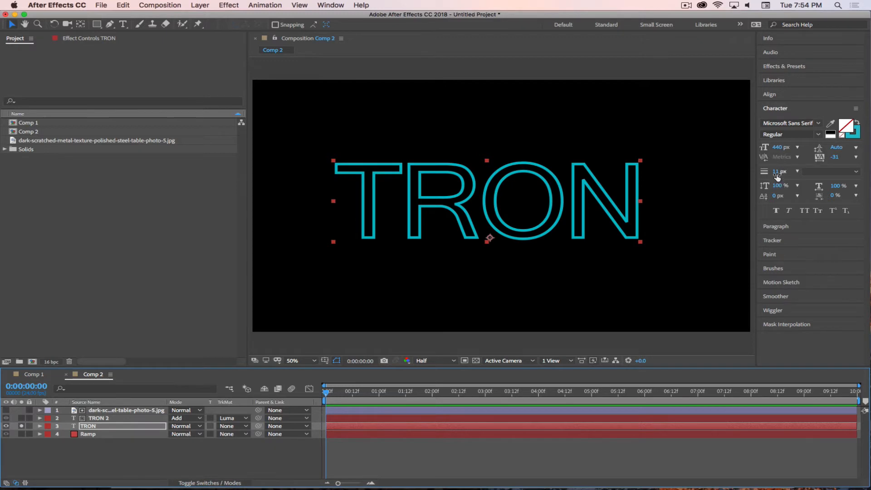
{"action": "left_click_drag", "start_coordinate": [777, 172], "coordinate": [771, 175]}
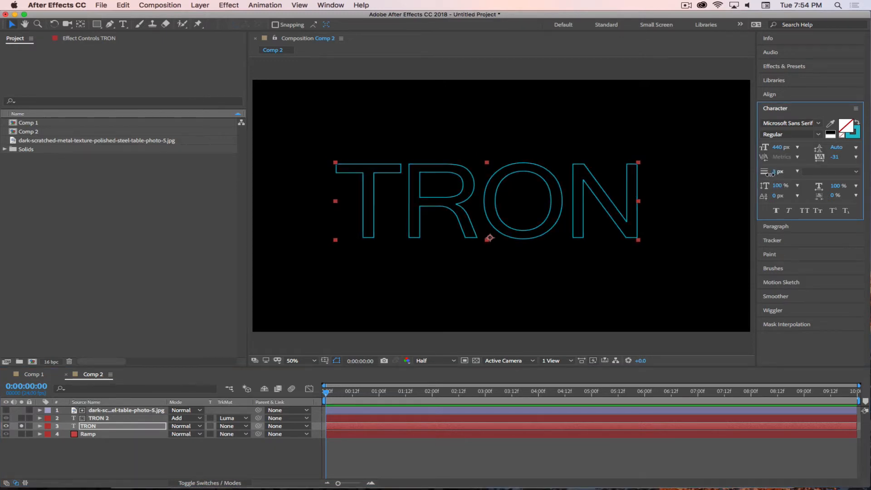
{"action": "left_click", "coordinate": [101, 469]}
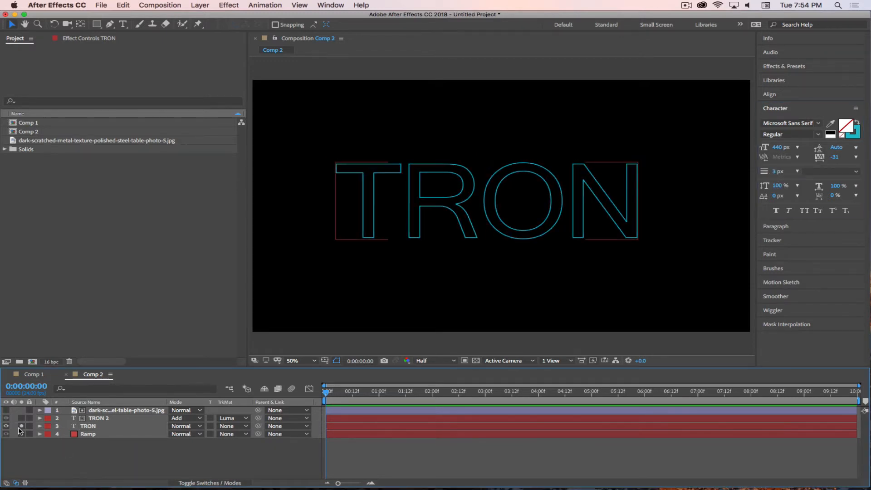
{"action": "left_click", "coordinate": [21, 426]}
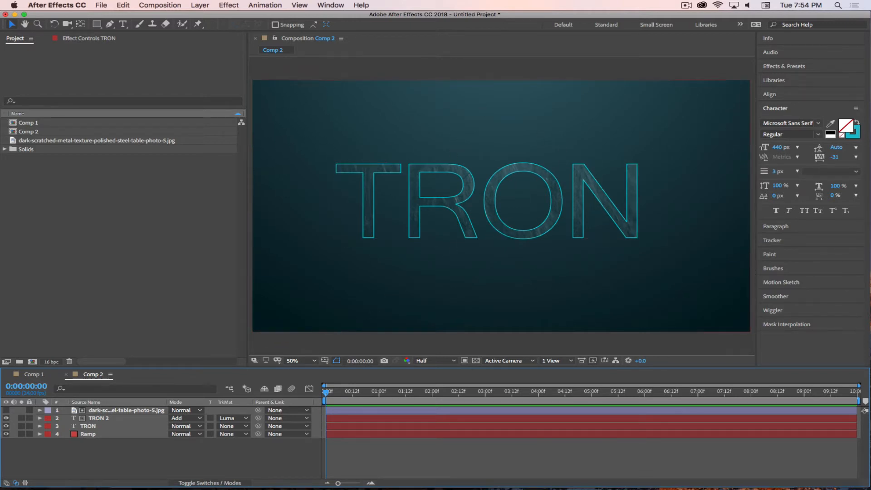
Duplicate the TRON layer and rename the copy TRON TEXT OUTER GLOW
{"action": "left_click", "coordinate": [95, 427]}
{"action": "key", "text": "super+d"}
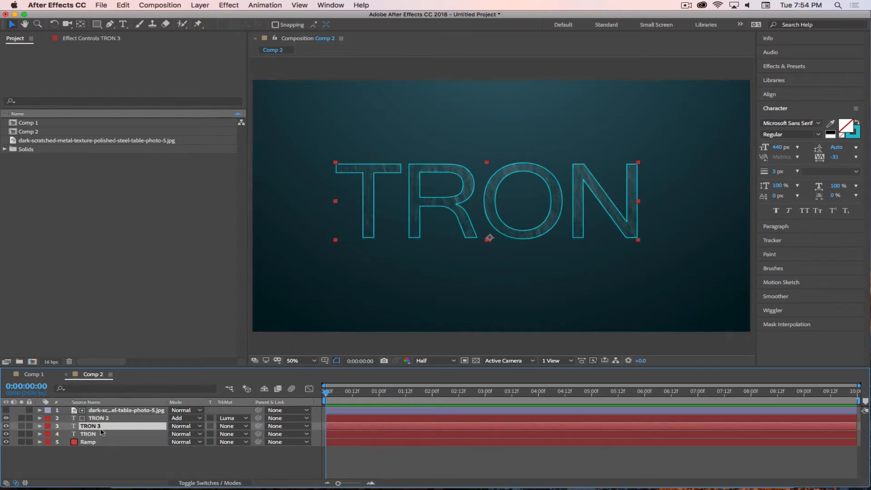
{"action": "key", "text": "Return"}
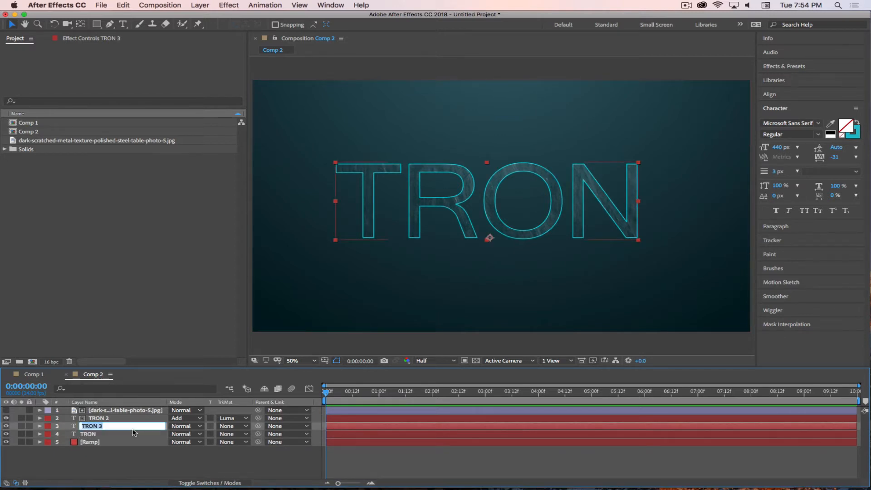
{"action": "type", "text": "TRO"}
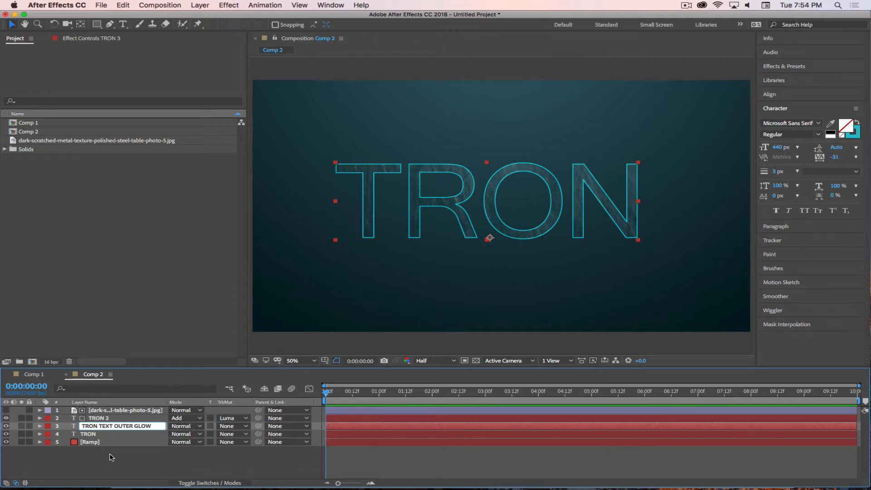
{"action": "left_click", "coordinate": [110, 455]}
Give the original TRON layer a pure black fill (000000)
{"action": "left_click", "coordinate": [100, 435]}
{"action": "left_click", "coordinate": [846, 127]}
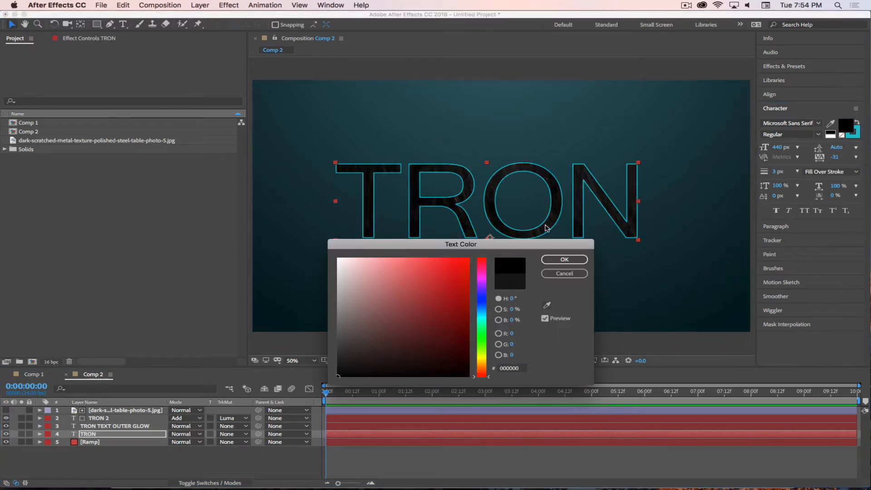
{"action": "left_click", "coordinate": [564, 259]}
{"action": "left_click", "coordinate": [113, 459]}
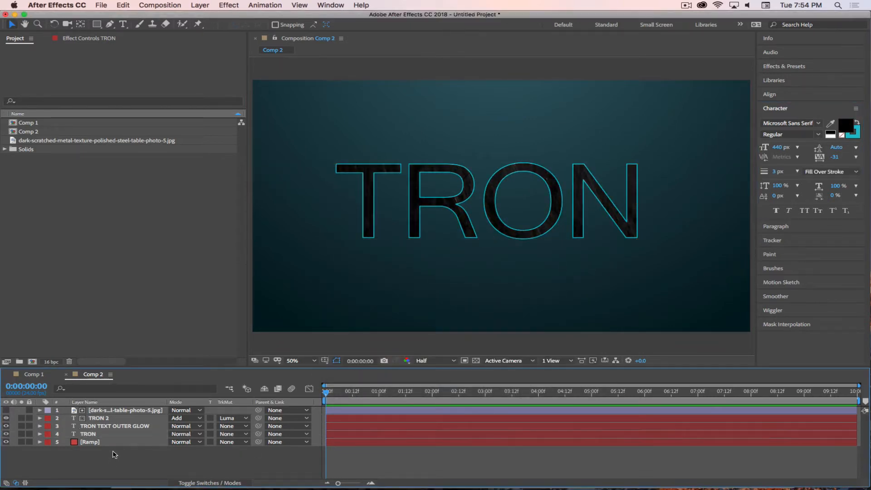
Duplicate the TRON TEXT OUTER GLOW layer and apply a Fast Box Blur with a 7.0 blur radius to the copy
{"action": "left_click", "coordinate": [119, 427]}
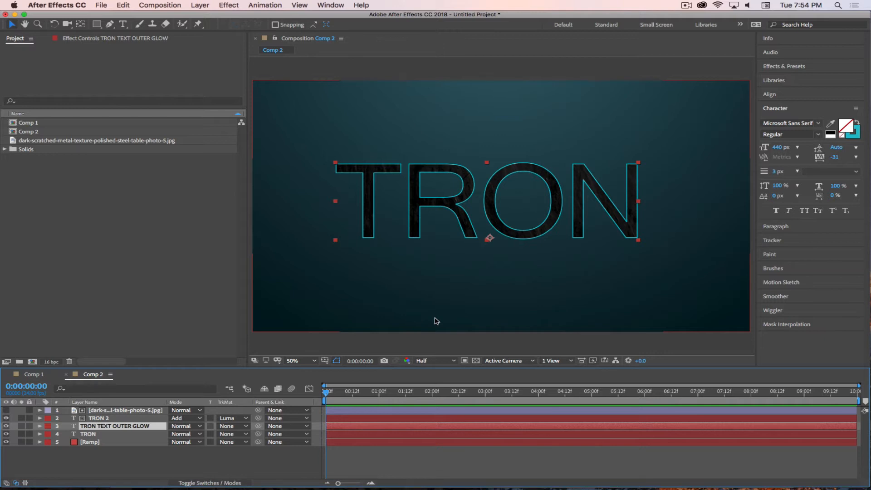
{"action": "key", "text": "super+d"}
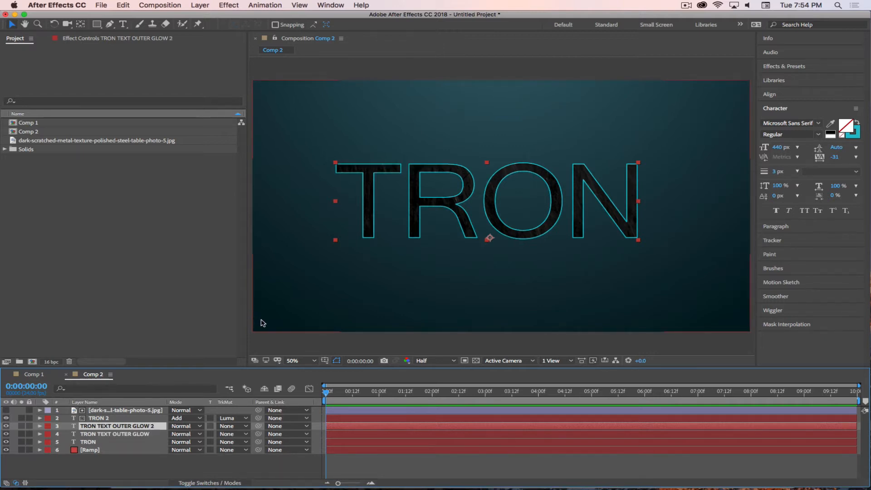
{"action": "left_click", "coordinate": [791, 67]}
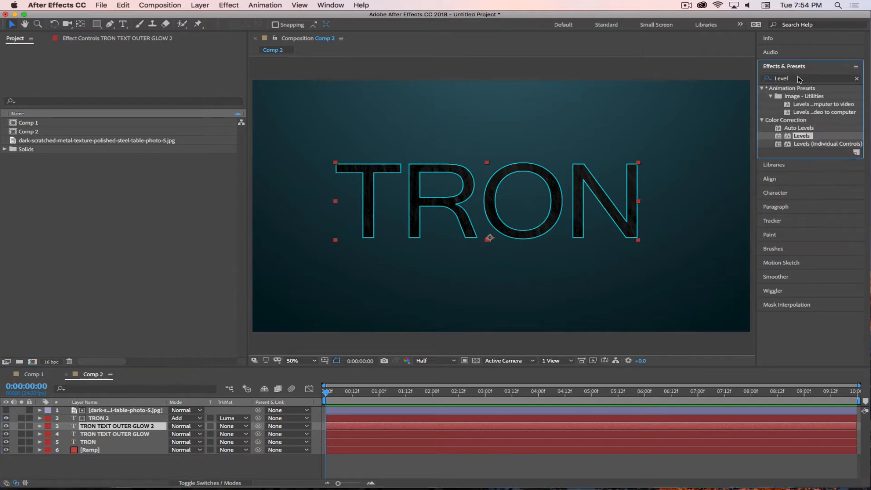
{"action": "left_click_drag", "start_coordinate": [819, 78], "coordinate": [751, 79]}
{"action": "type", "text": "Blur"}
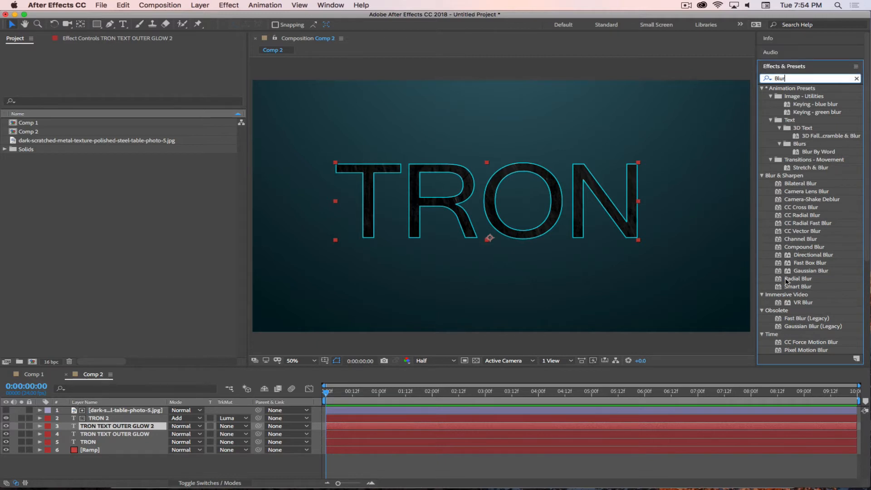
{"action": "left_click_drag", "start_coordinate": [781, 264], "coordinate": [95, 426]}
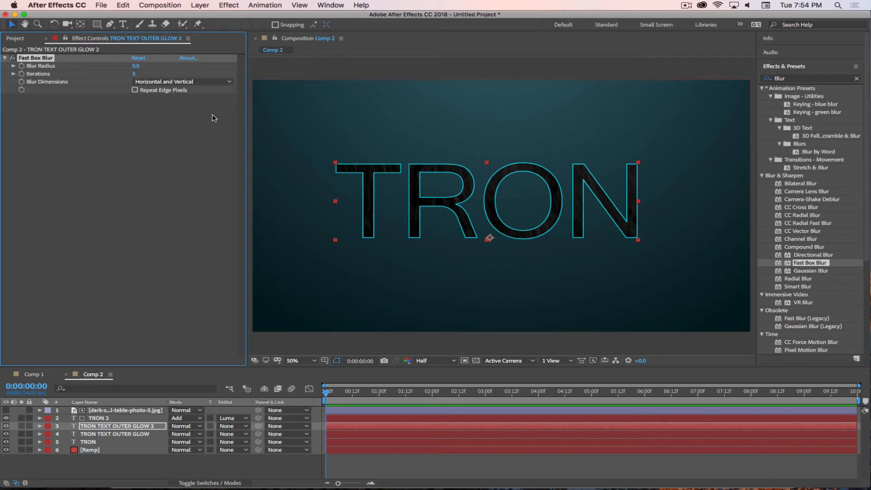
{"action": "left_click_drag", "start_coordinate": [133, 67], "coordinate": [141, 66]}
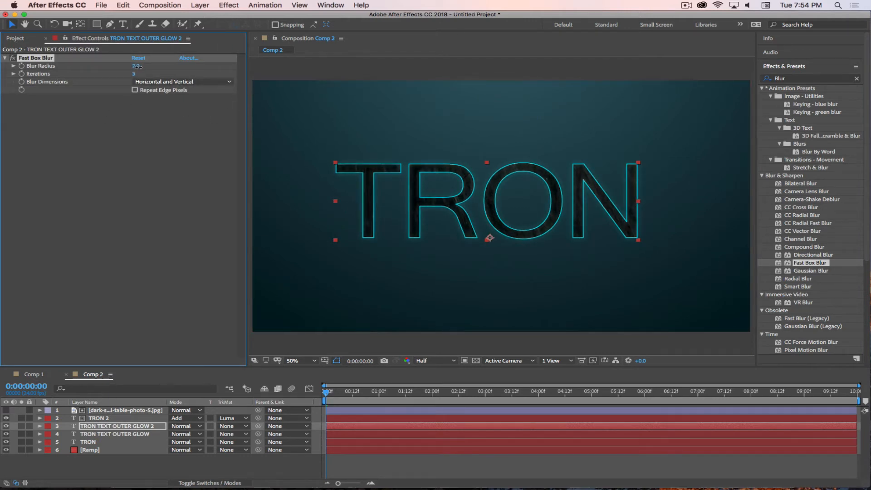
Stack three more duplicates of the blurred glow layer, with blur radii of 14.0, 43.0 and 46.0
{"action": "key", "text": "super+d"}
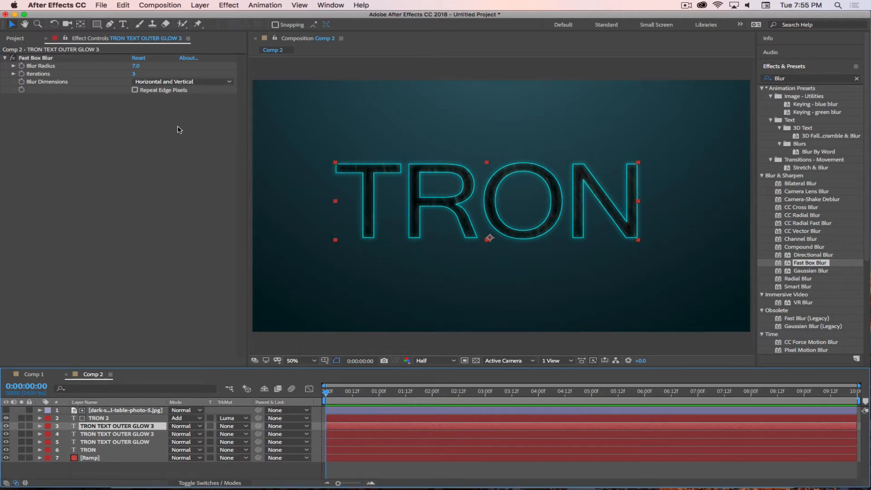
{"action": "left_click_drag", "start_coordinate": [137, 67], "coordinate": [138, 65]}
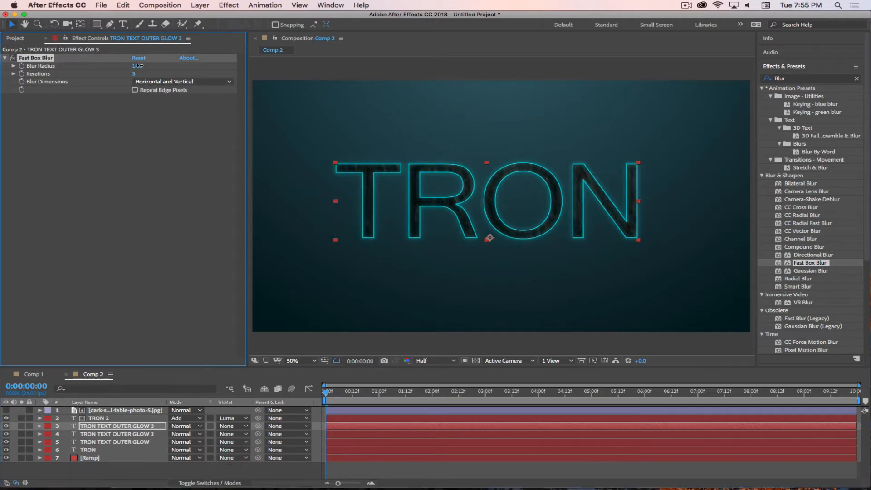
{"action": "left_click", "coordinate": [104, 425]}
{"action": "key", "text": "super+d"}
{"action": "key", "text": "super+d"}
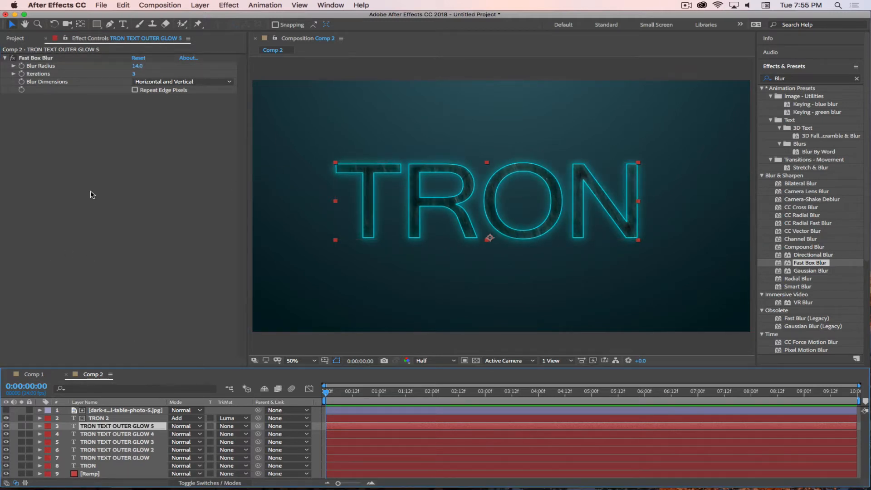
{"action": "left_click_drag", "start_coordinate": [137, 67], "coordinate": [152, 66]}
{"action": "left_click", "coordinate": [117, 434]}
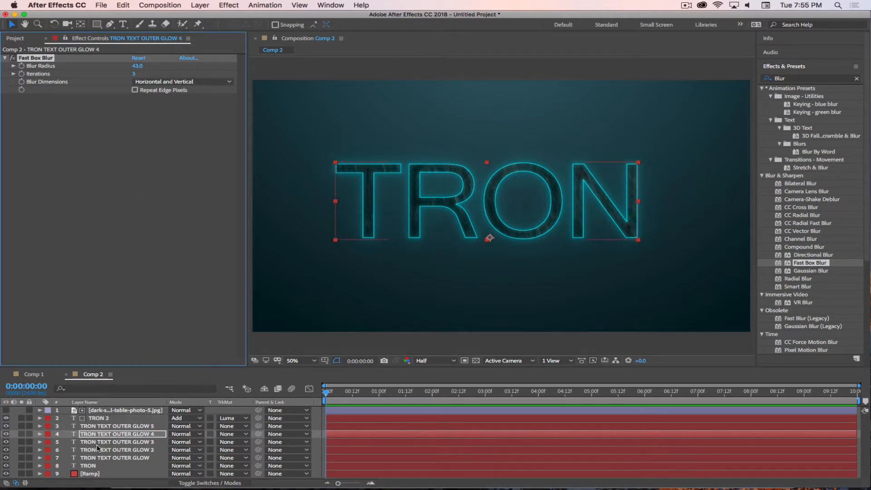
{"action": "left_click", "coordinate": [124, 426]}
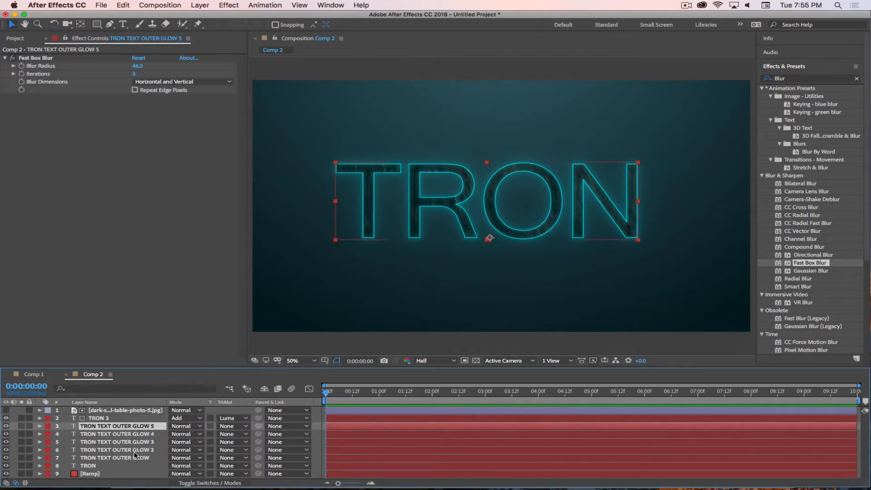
Pre-compose all five TRON TEXT OUTER GLOW layers into a new composition named Tron Outer Glow
{"action": "left_click", "coordinate": [105, 457]}
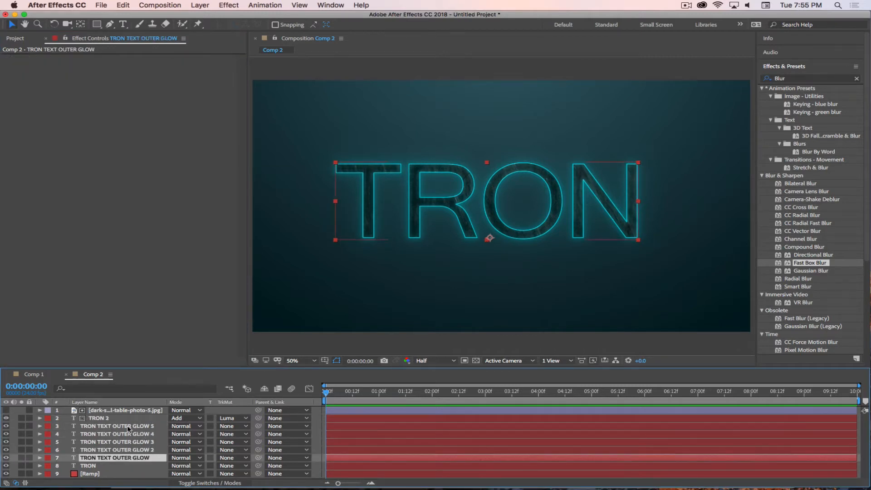
{"action": "left_click", "coordinate": [127, 425]}
{"action": "left_click", "coordinate": [122, 458], "text": "shift"}
{"action": "right_click", "coordinate": [122, 458]}
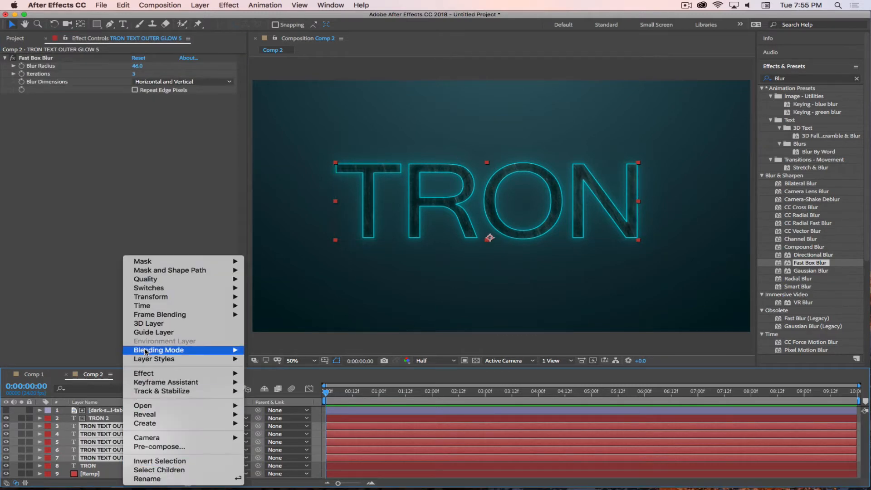
{"action": "left_click", "coordinate": [157, 447]}
{"action": "type", "text": "TRon Outer Glow"}
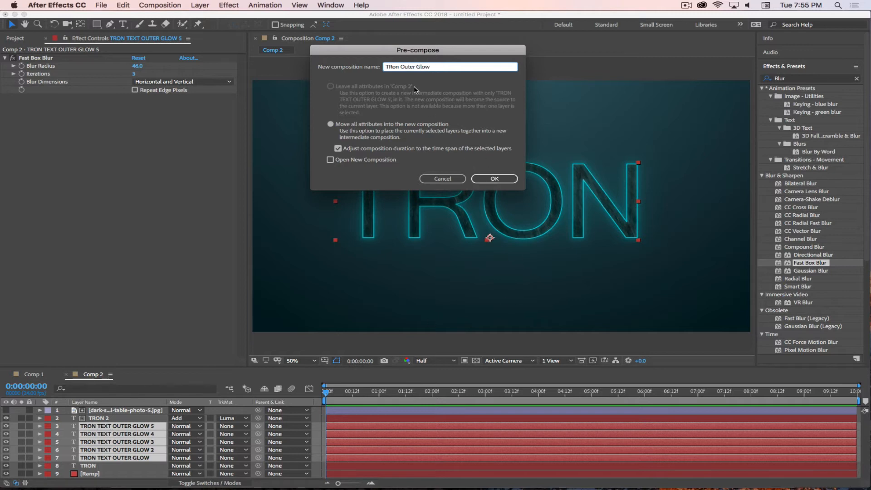
{"action": "key", "text": "BackSpace"}
{"action": "type", "text": "r"}
{"action": "left_click", "coordinate": [494, 178]}
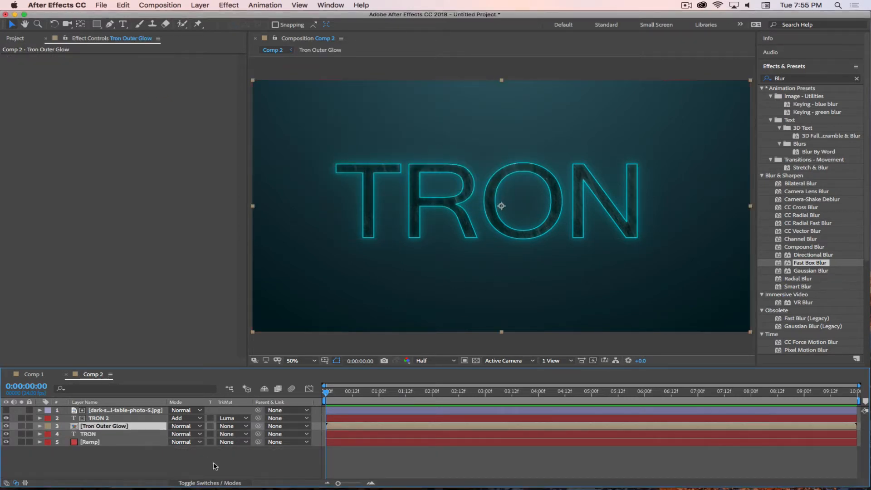
{"action": "left_click", "coordinate": [214, 484]}
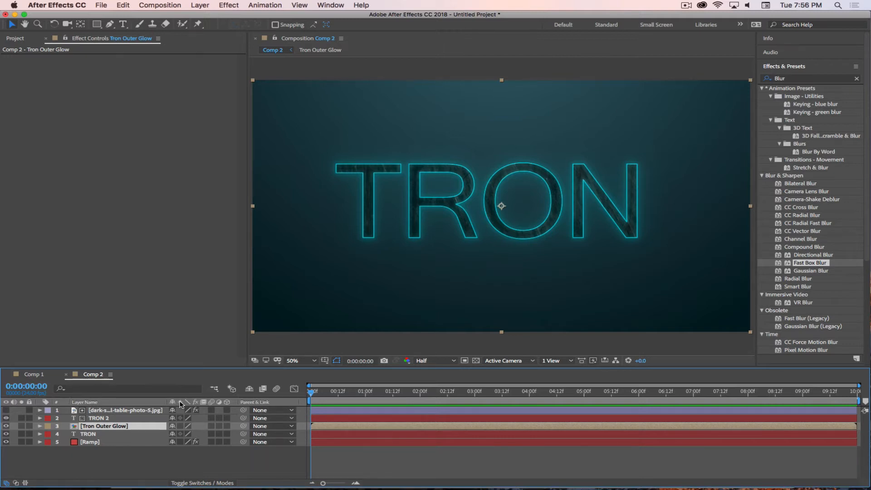
{"action": "left_click", "coordinate": [155, 480]}
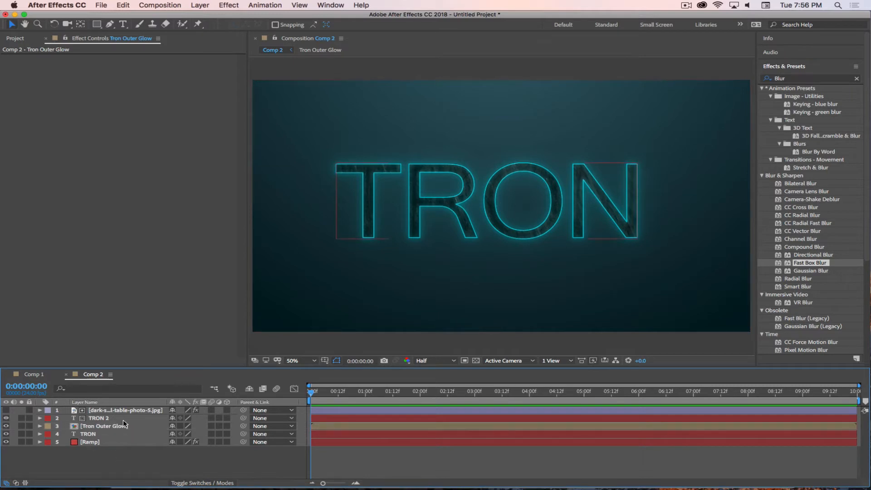
{"action": "left_click", "coordinate": [93, 434]}
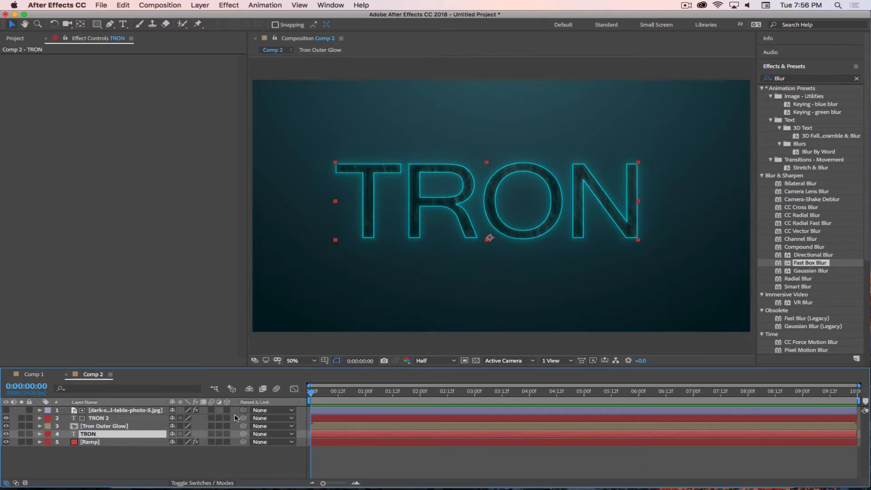
{"action": "left_click", "coordinate": [137, 468]}
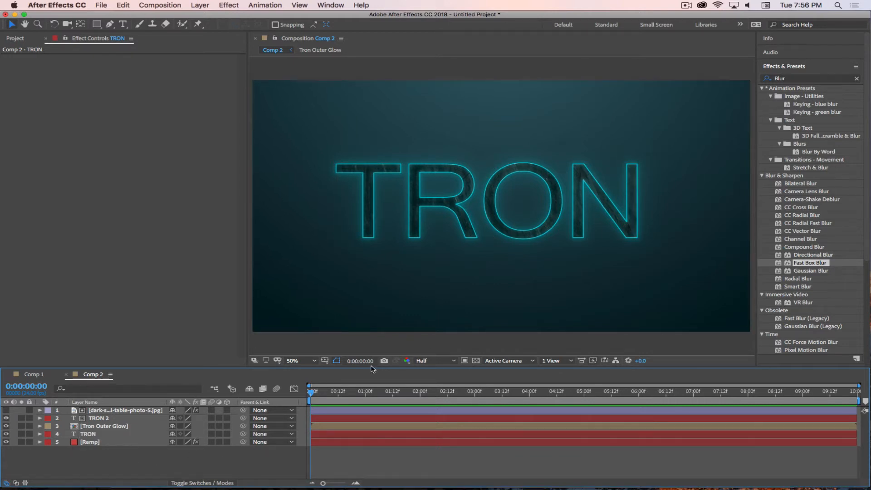
Inside the Tron Outer Glow composition, set TRON TEXT OUTER GLOW 5 to Add blending and TRON TEXT OUTER GLOW 4 to Screen
{"action": "double_click", "coordinate": [98, 426]}
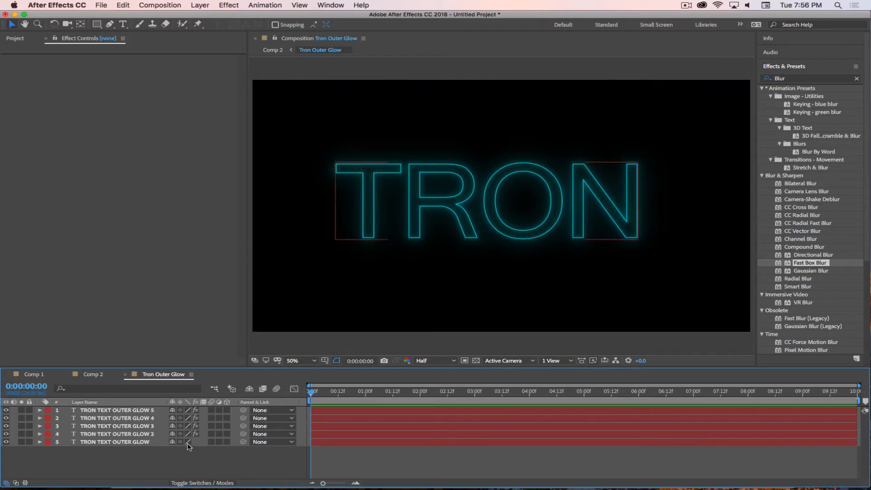
{"action": "left_click", "coordinate": [113, 411]}
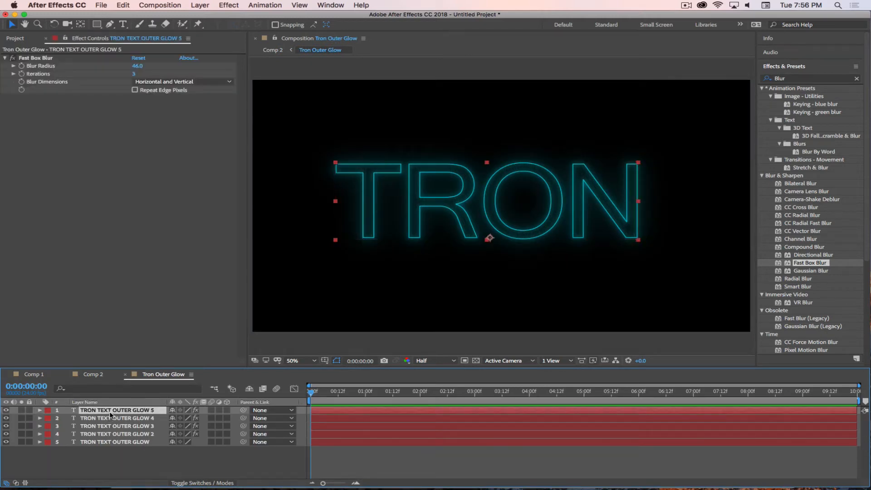
{"action": "left_click", "coordinate": [193, 482]}
{"action": "left_click", "coordinate": [183, 442]}
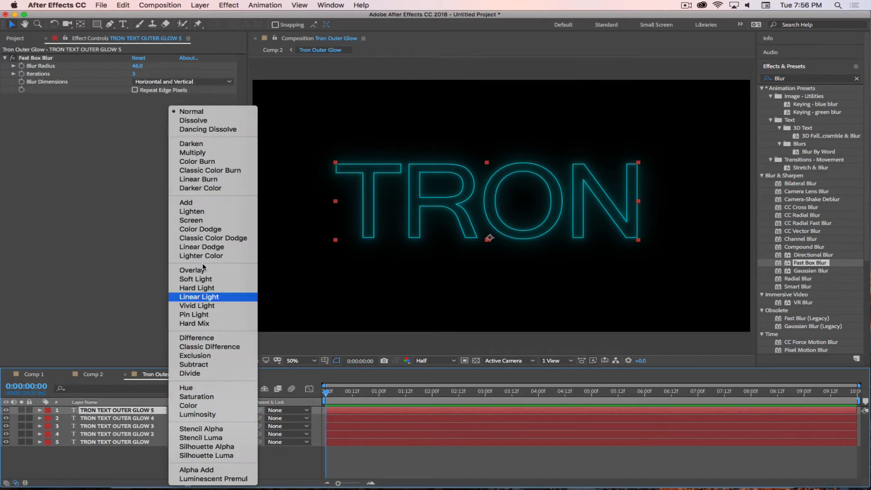
{"action": "left_click", "coordinate": [190, 204]}
{"action": "left_click", "coordinate": [187, 411]}
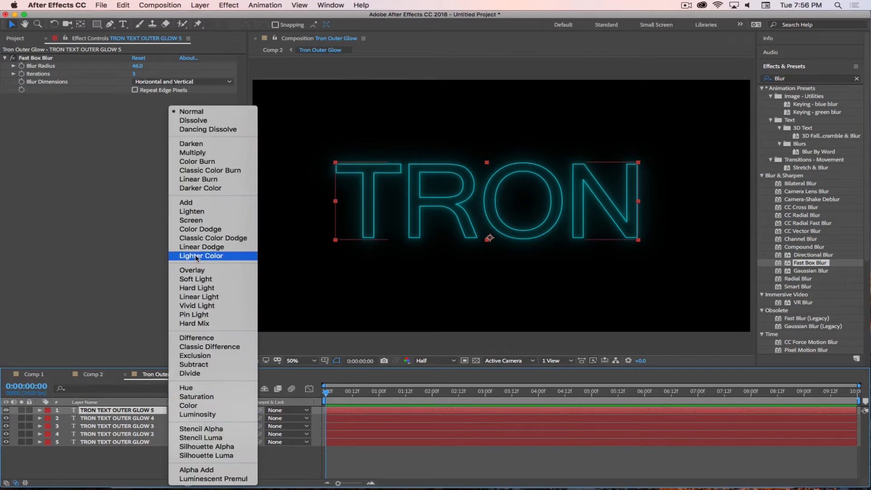
{"action": "left_click", "coordinate": [192, 220]}
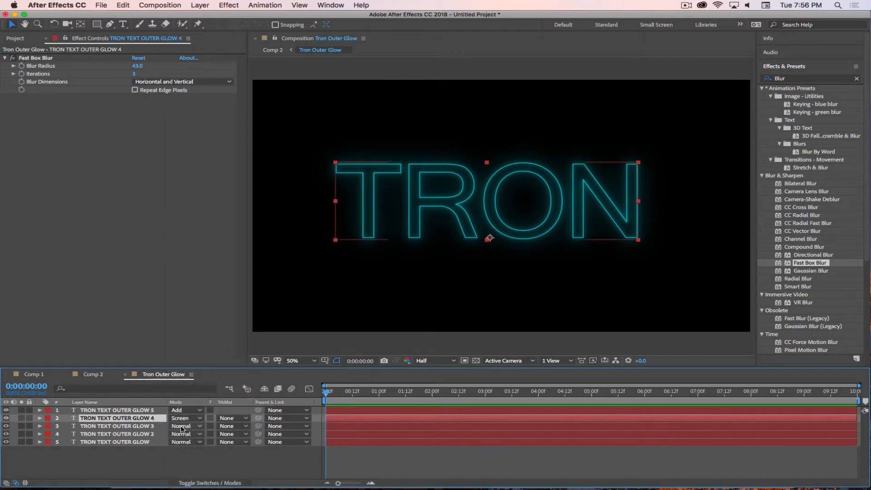
Set the blending mode of TRON TEXT OUTER GLOW 3 to Screen and TRON TEXT OUTER GLOW 2 to Color Dodge
{"action": "left_click", "coordinate": [184, 418]}
{"action": "left_click", "coordinate": [192, 211]}
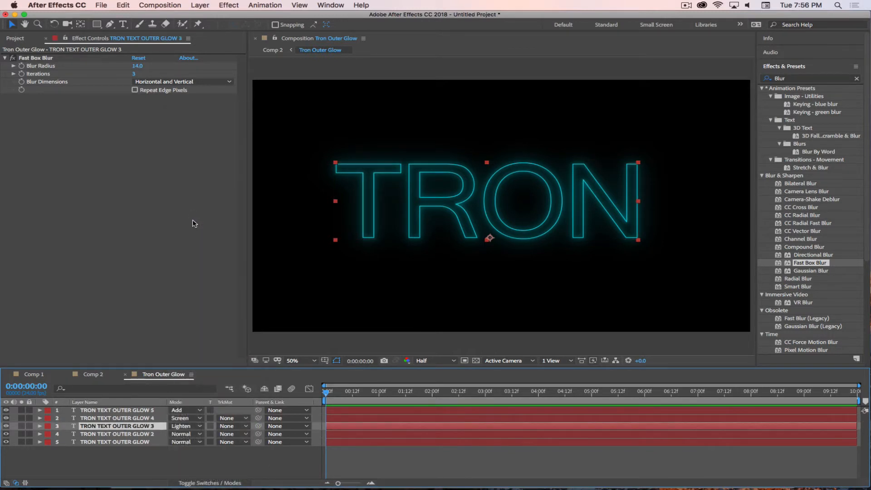
{"action": "left_click", "coordinate": [180, 428]}
{"action": "left_click", "coordinate": [190, 222]}
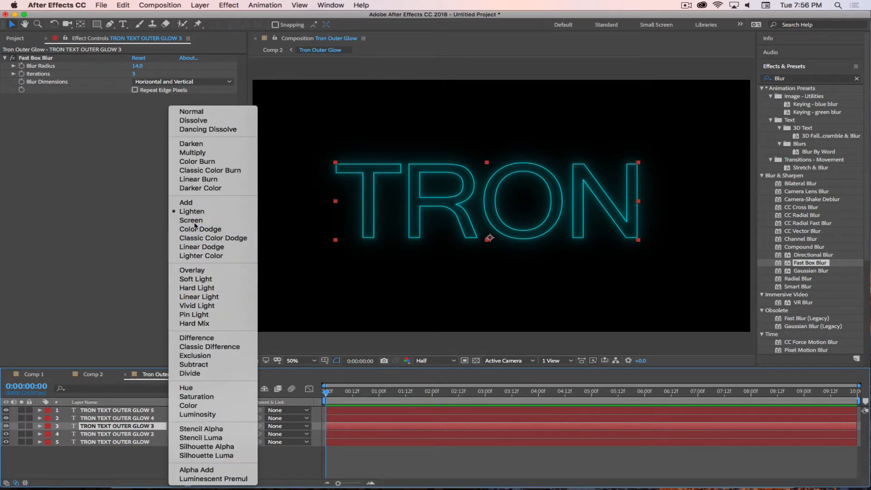
{"action": "left_click", "coordinate": [184, 434]}
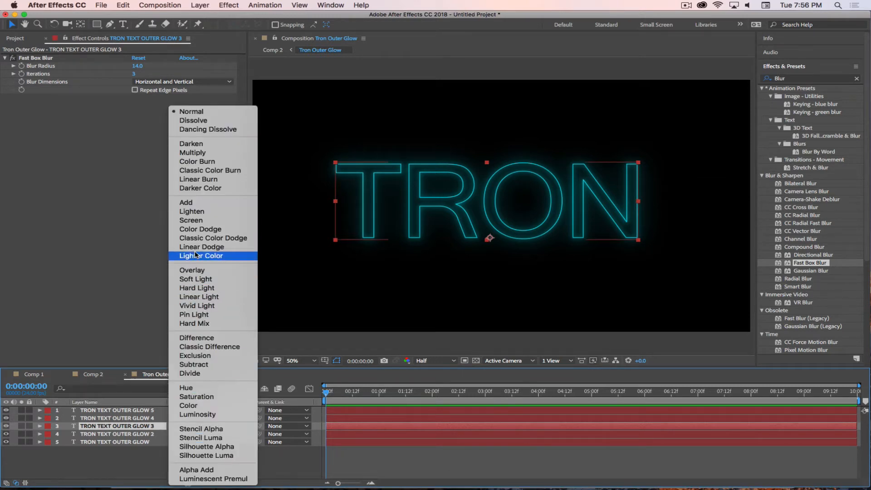
{"action": "left_click", "coordinate": [196, 228]}
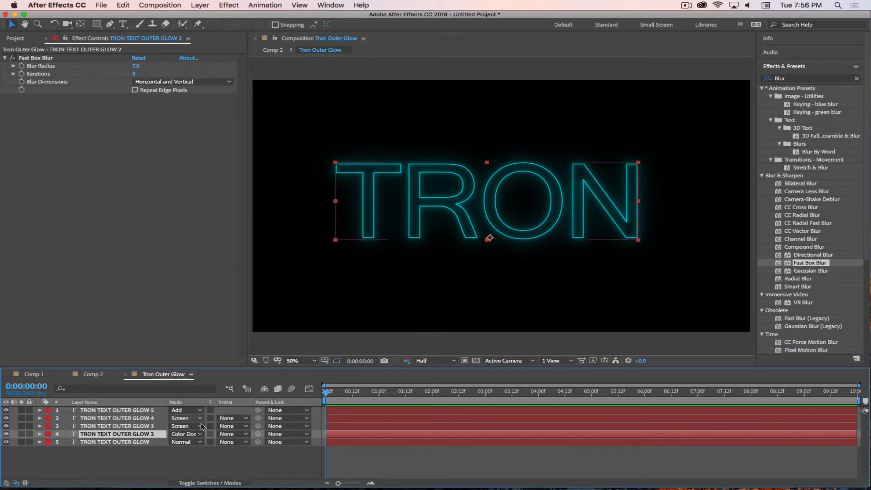
Return to Comp 2 and set the Tron Outer Glow layer's blending mode to Add
{"action": "left_click", "coordinate": [45, 376]}
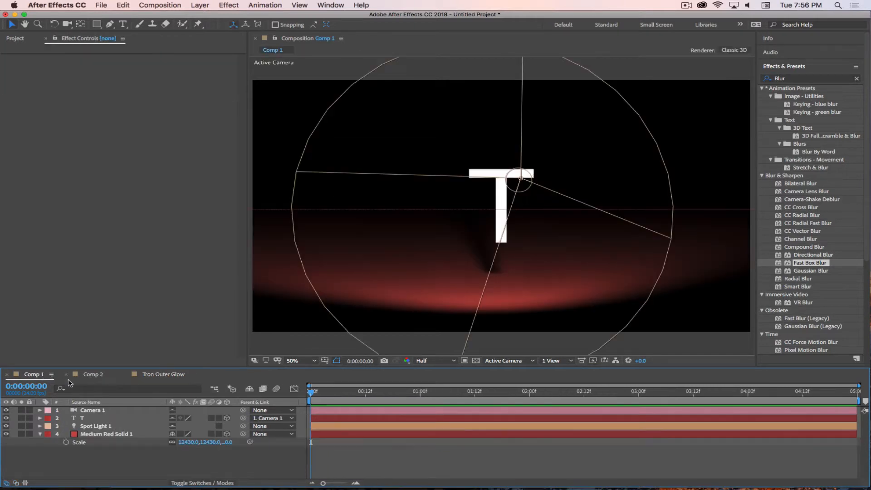
{"action": "left_click", "coordinate": [86, 377]}
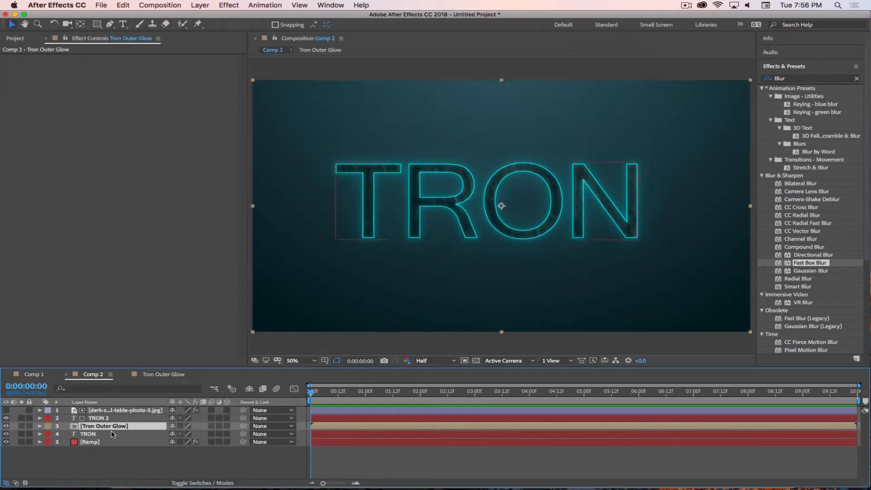
{"action": "left_click", "coordinate": [206, 483]}
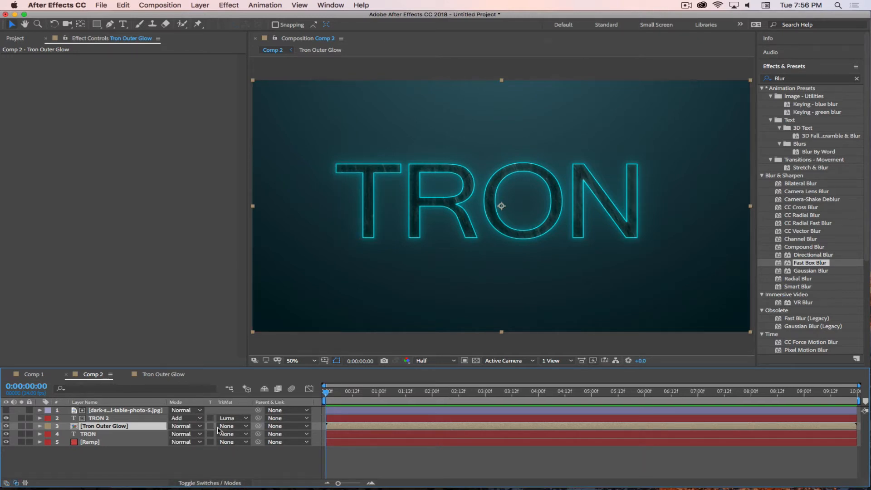
{"action": "left_click", "coordinate": [183, 427]}
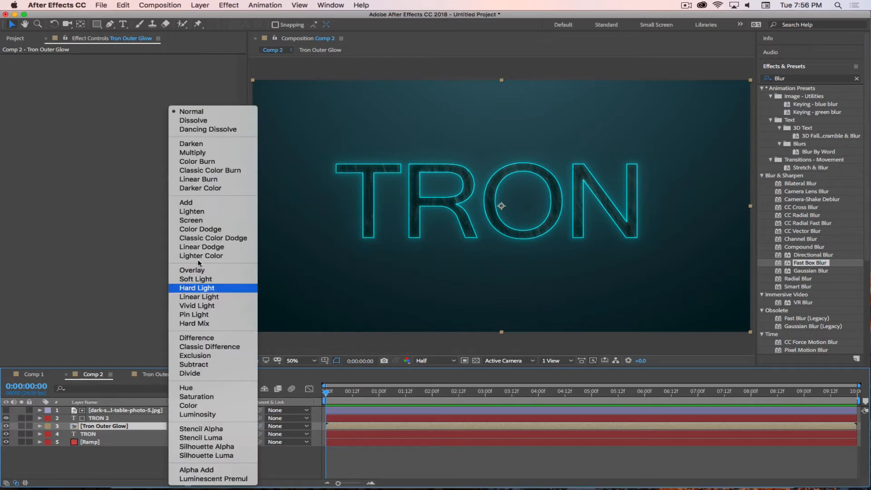
{"action": "left_click", "coordinate": [191, 202]}
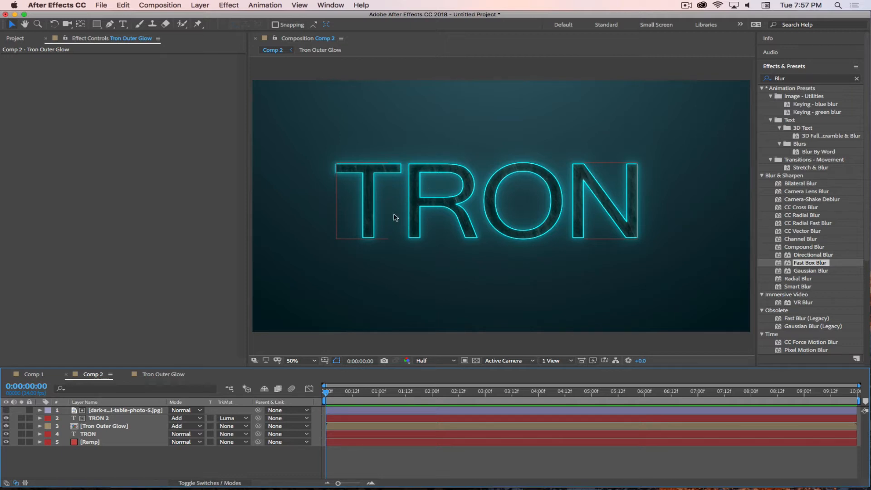
Pre-compose the TRON 2 text layer and the scratched-metal photo layer into a new composition named Tron Texture
{"action": "left_click", "coordinate": [108, 418]}
{"action": "left_click", "coordinate": [129, 459]}
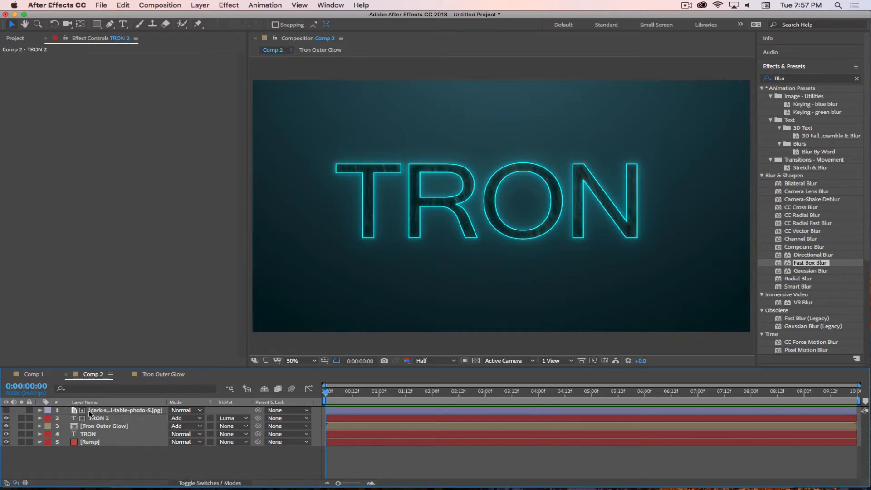
{"action": "left_click", "coordinate": [114, 417]}
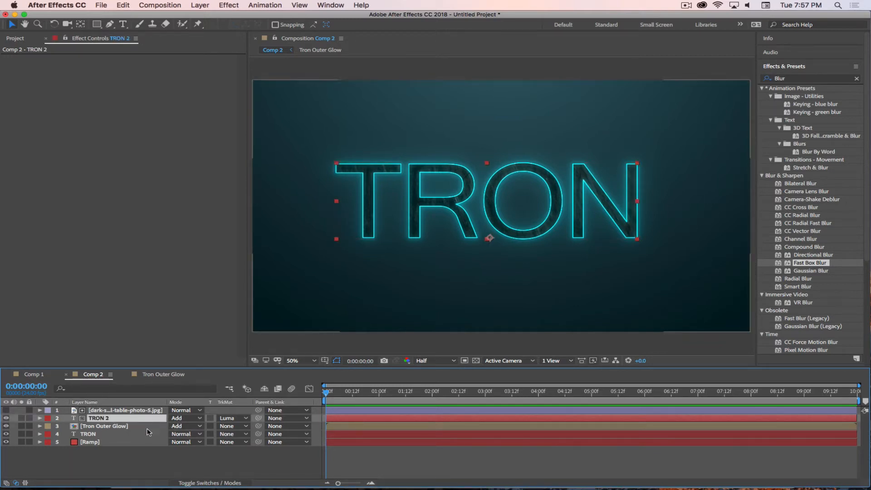
{"action": "left_click", "coordinate": [122, 410], "text": "shift"}
{"action": "right_click", "coordinate": [127, 411]}
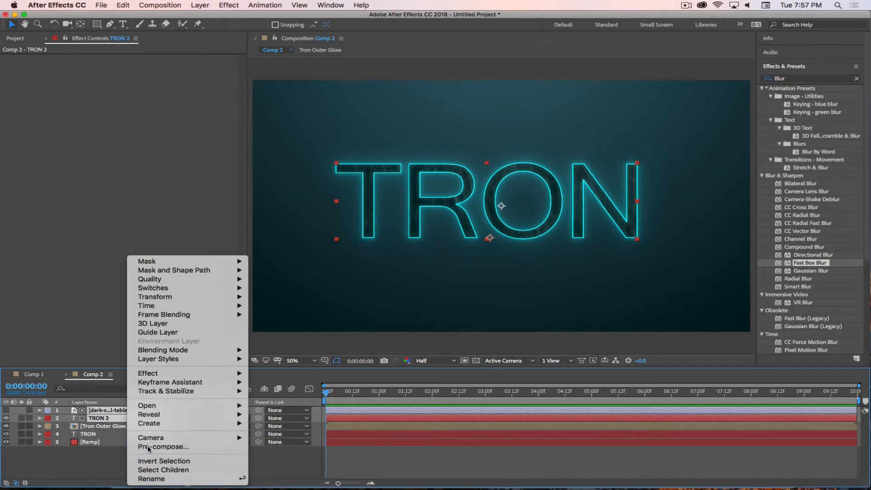
{"action": "left_click", "coordinate": [161, 447]}
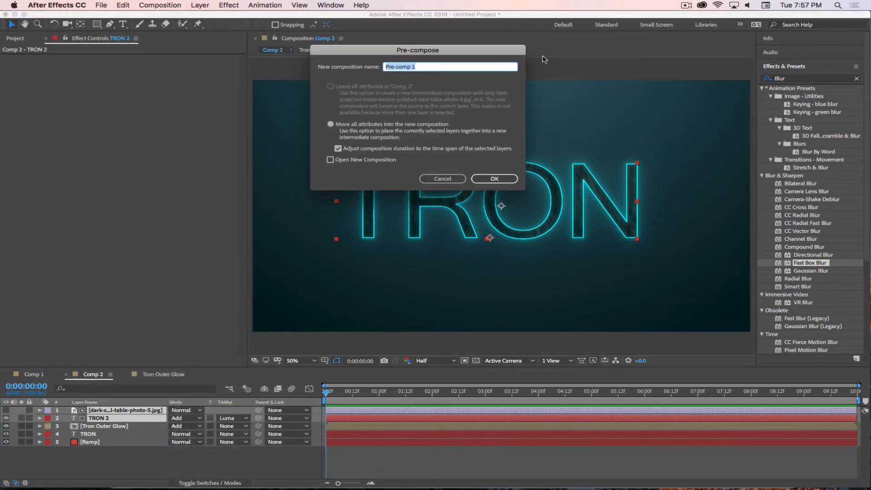
{"action": "type", "text": "Tron TExture"}
{"action": "left_click", "coordinate": [404, 67]}
{"action": "key", "text": "BackSpace"}
{"action": "type", "text": "exture"}
{"action": "left_click", "coordinate": [494, 179]}
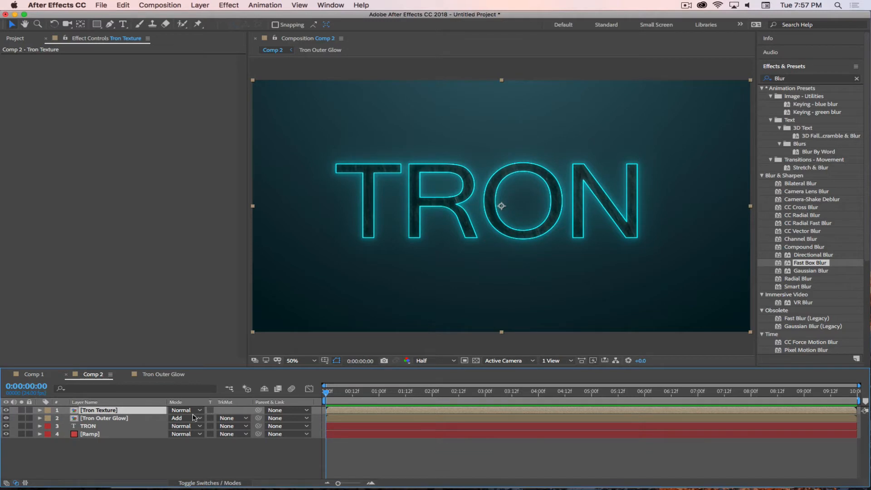
Examine the TRON, Tron Outer Glow and Tron Texture layers by soloing each with the Ramp background temporarily hidden
{"action": "left_click", "coordinate": [98, 426]}
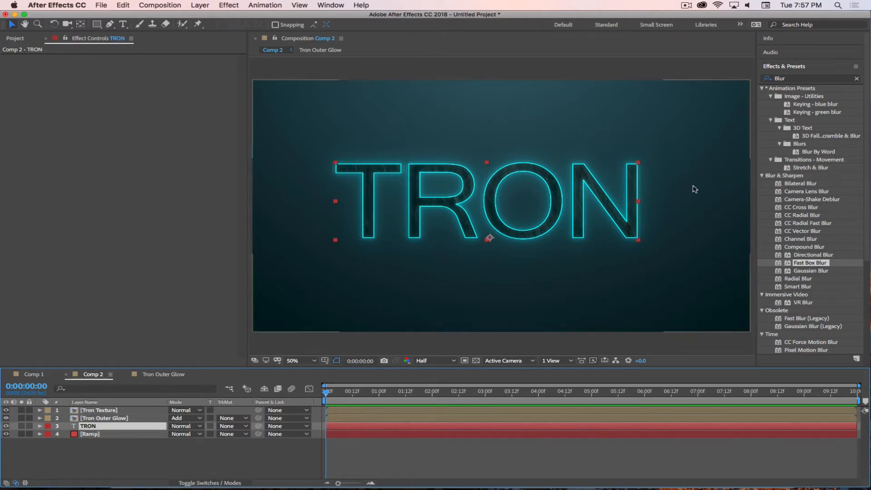
{"action": "left_click", "coordinate": [22, 426]}
{"action": "left_click", "coordinate": [21, 426]}
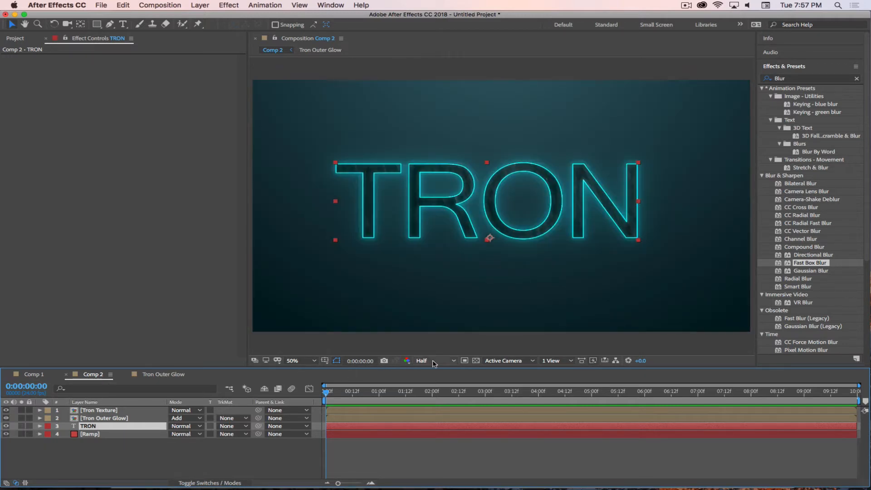
{"action": "left_click", "coordinate": [476, 360]}
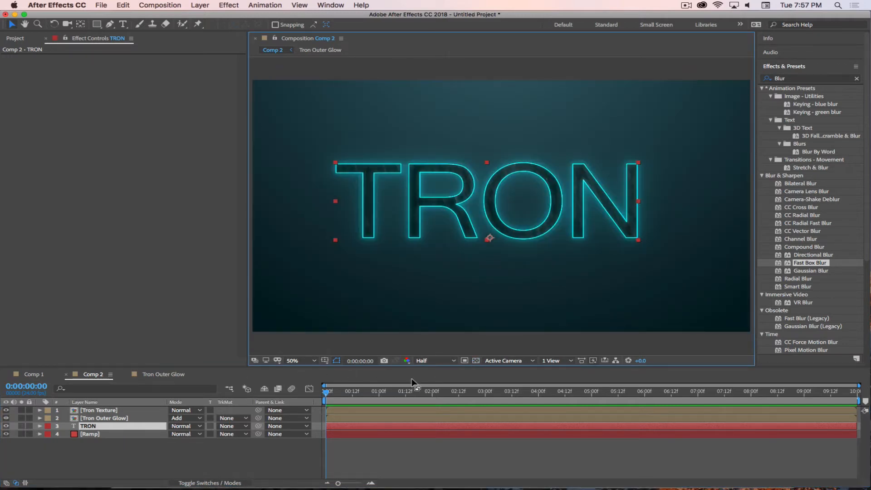
{"action": "left_click", "coordinate": [6, 434]}
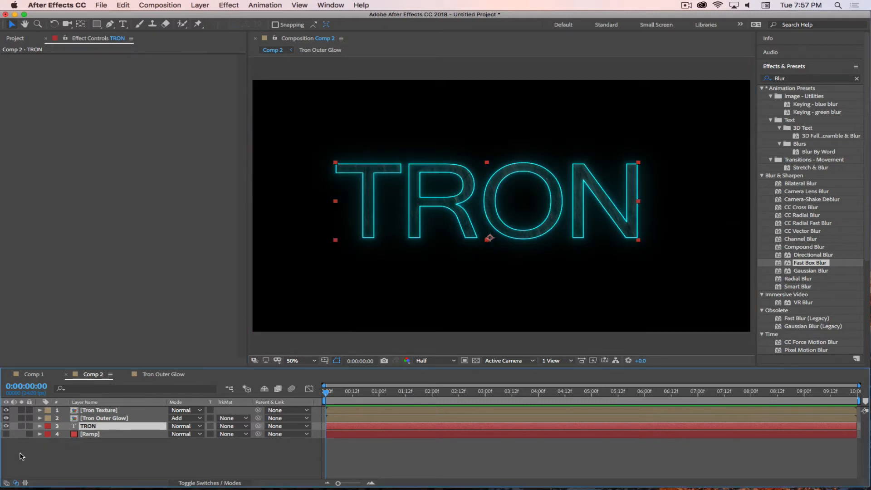
{"action": "left_click", "coordinate": [21, 427]}
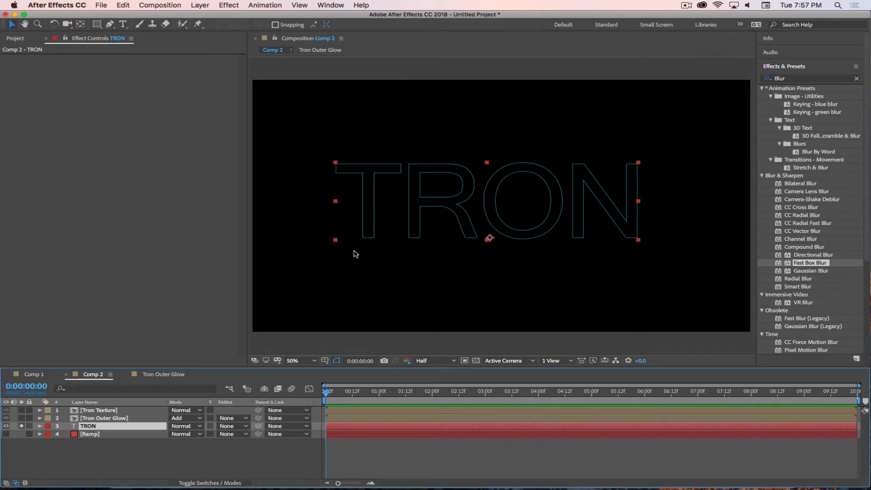
{"action": "left_click", "coordinate": [21, 426]}
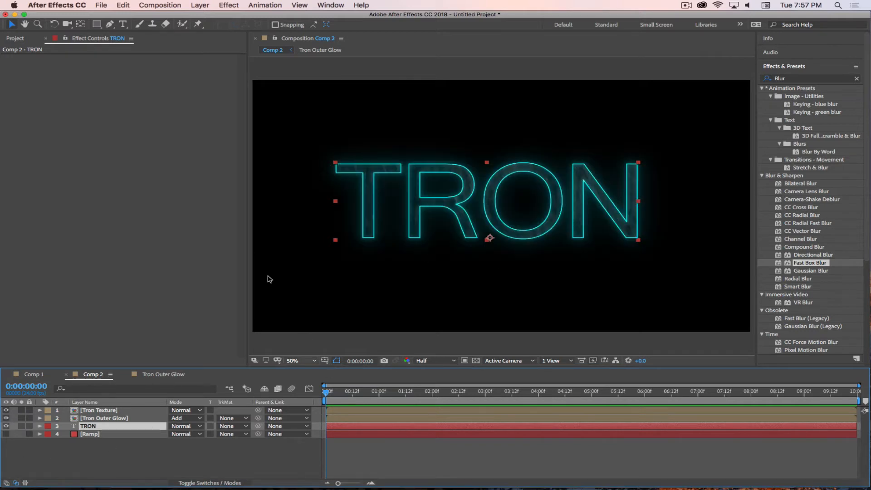
{"action": "left_click", "coordinate": [21, 418]}
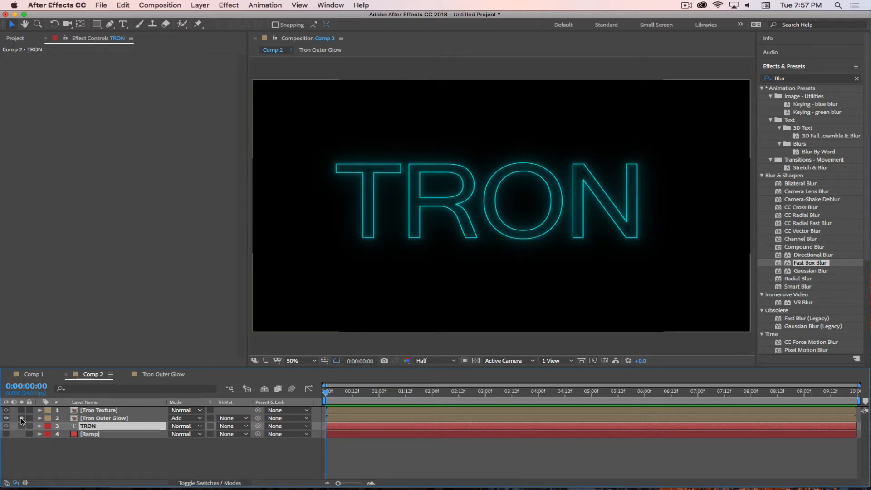
{"action": "left_click", "coordinate": [22, 418]}
{"action": "left_click", "coordinate": [21, 410]}
{"action": "left_click", "coordinate": [22, 411]}
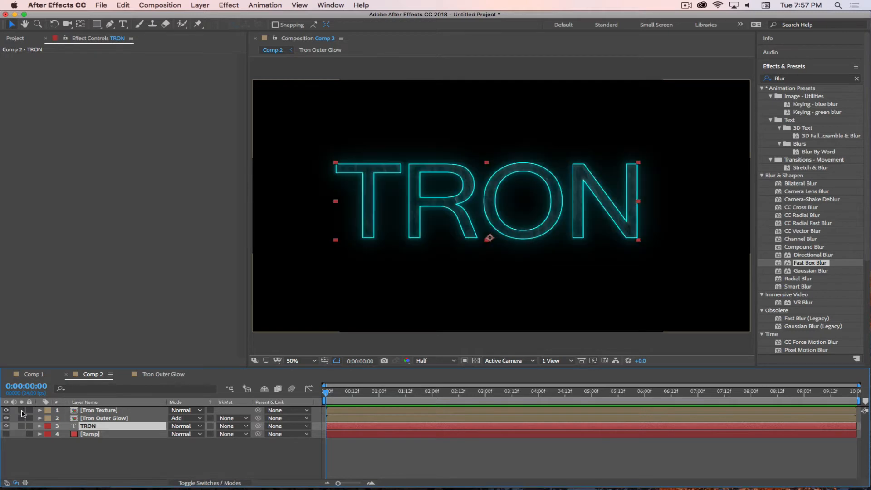
{"action": "left_click_drag", "start_coordinate": [21, 426], "coordinate": [24, 405]}
{"action": "left_click", "coordinate": [6, 433]}
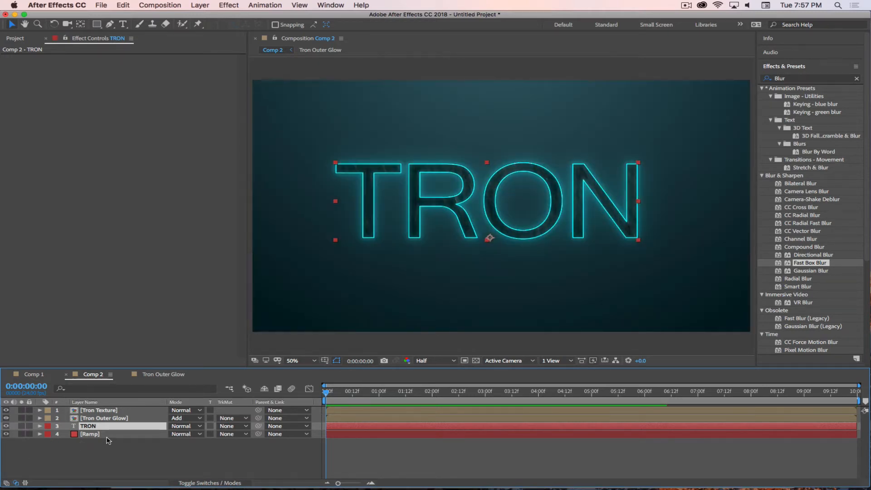
Change the stroke colour of the TRON text layer to the brighter cyan 44E4F1
{"action": "left_click", "coordinate": [161, 455]}
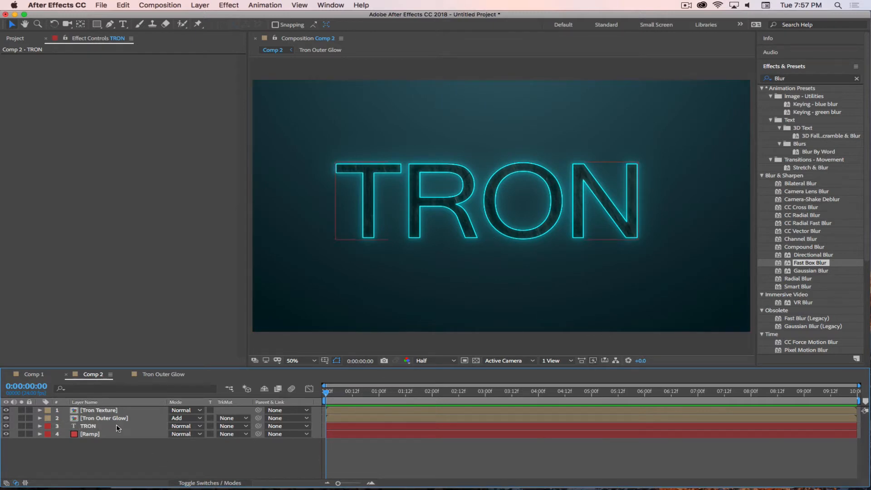
{"action": "left_click", "coordinate": [117, 428]}
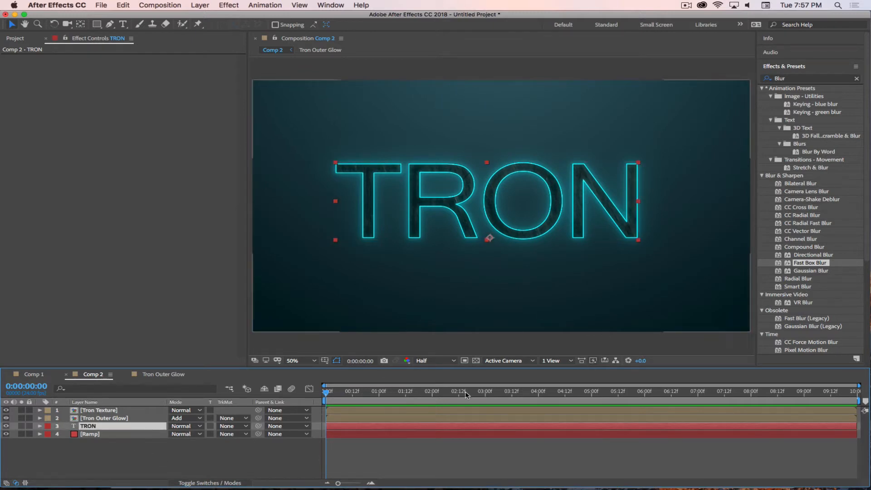
{"action": "left_click", "coordinate": [797, 67]}
{"action": "left_click", "coordinate": [786, 108]}
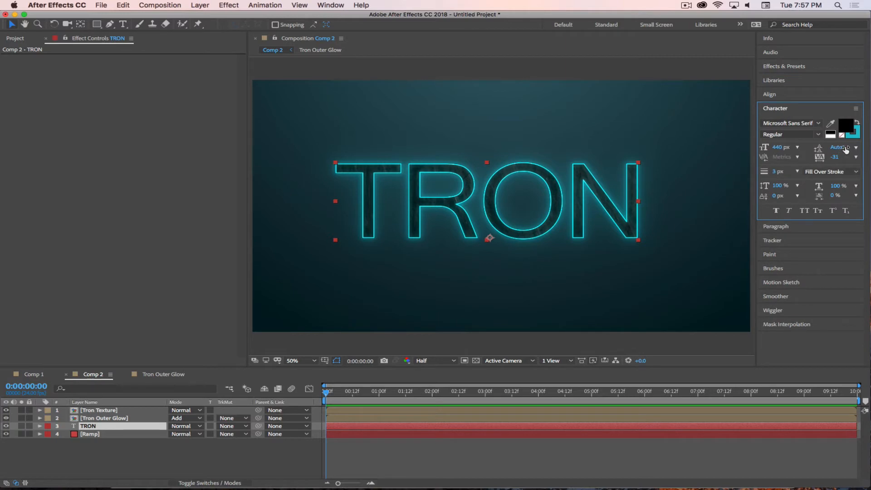
{"action": "left_click", "coordinate": [853, 131]}
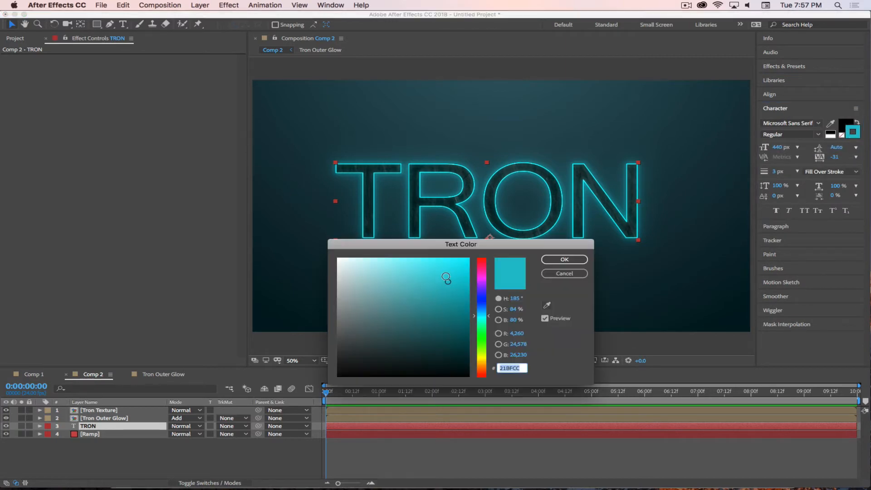
{"action": "left_click_drag", "start_coordinate": [446, 278], "coordinate": [431, 263]}
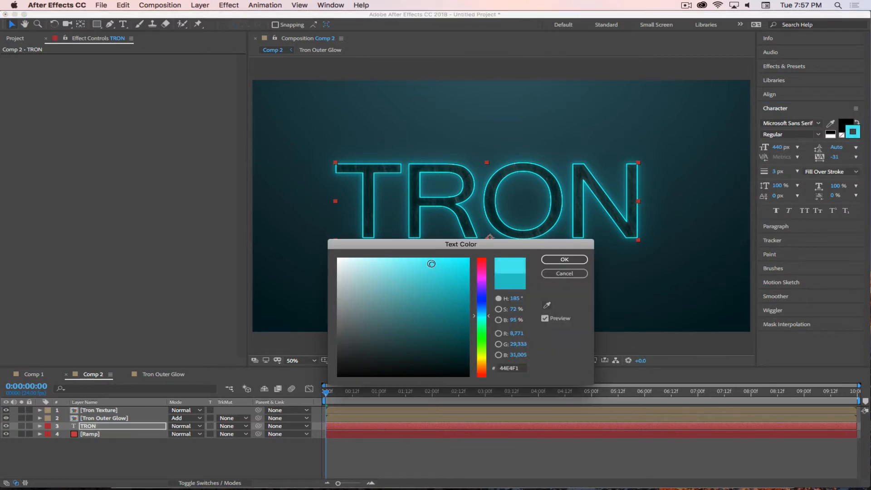
{"action": "left_click", "coordinate": [565, 260]}
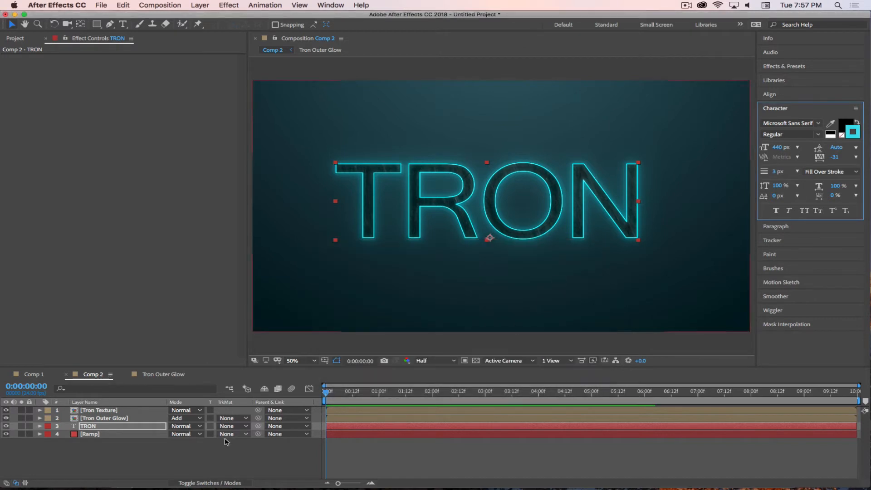
{"action": "left_click", "coordinate": [228, 453]}
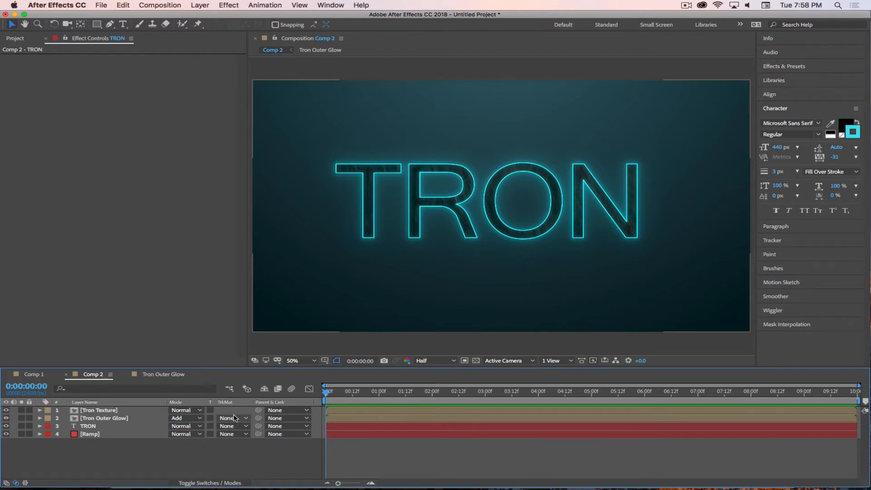
Pre-compose the Tron Texture, Tron Outer Glow and TRON layers into a new composition named Tron Text
{"action": "left_click", "coordinate": [102, 426]}
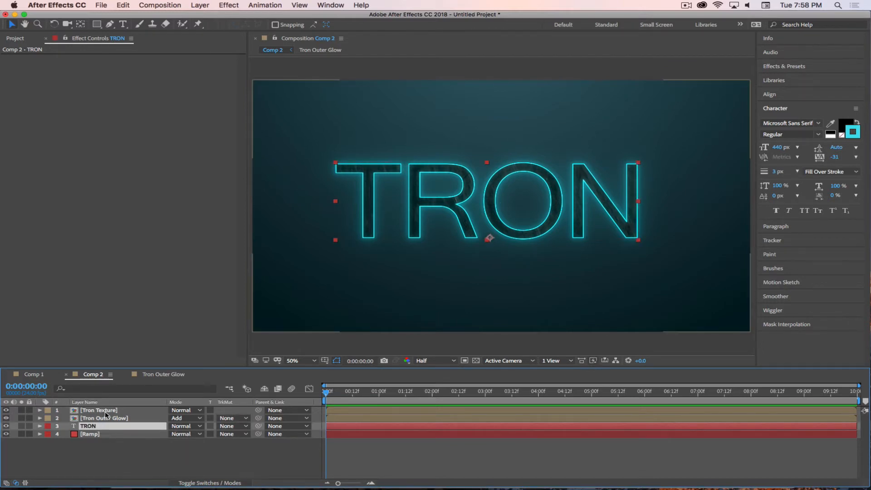
{"action": "left_click", "coordinate": [105, 411], "text": "shift"}
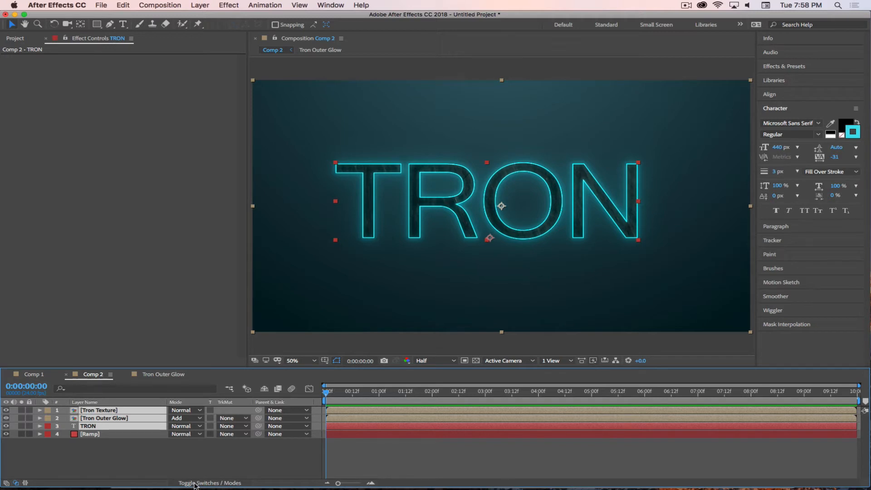
{"action": "left_click", "coordinate": [195, 484]}
{"action": "right_click", "coordinate": [119, 411]}
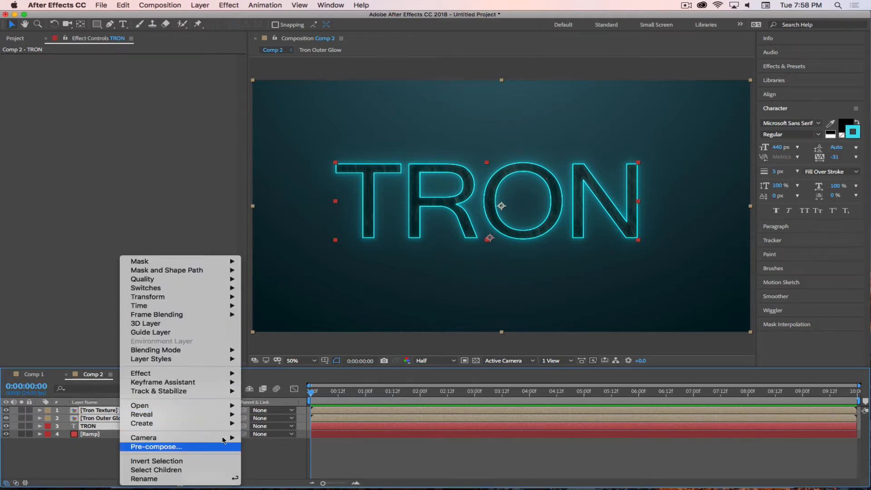
{"action": "left_click", "coordinate": [175, 447]}
{"action": "type", "text": "Tron Text"}
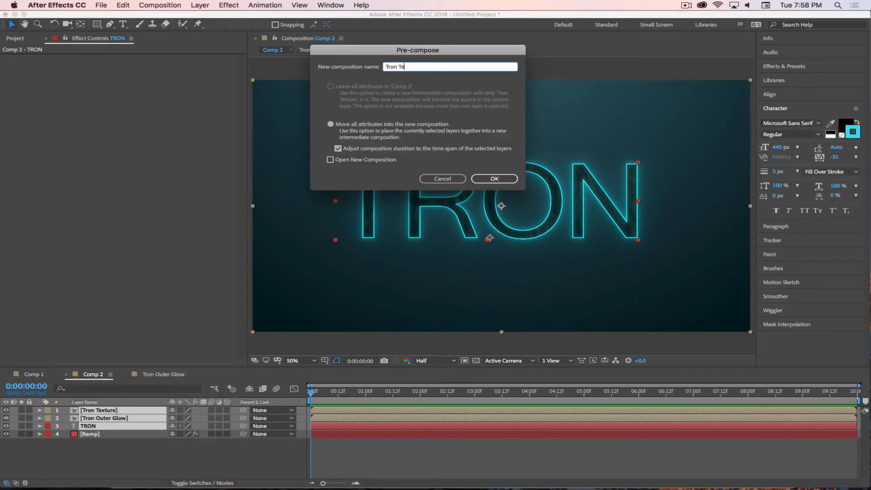
{"action": "left_click", "coordinate": [496, 178]}
{"action": "left_click", "coordinate": [161, 436]}
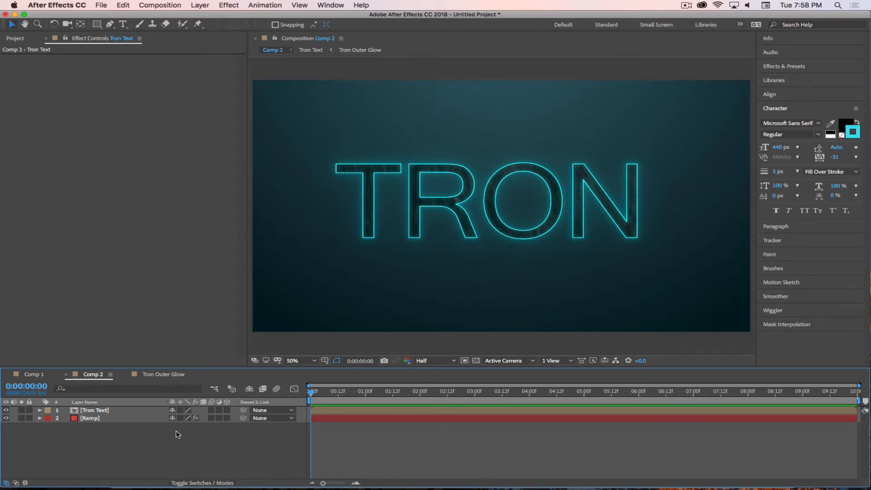
Duplicate the Tron Text layer ten times above the Ramp layer and enlarge the timeline to show the whole stack
{"action": "left_click", "coordinate": [133, 411]}
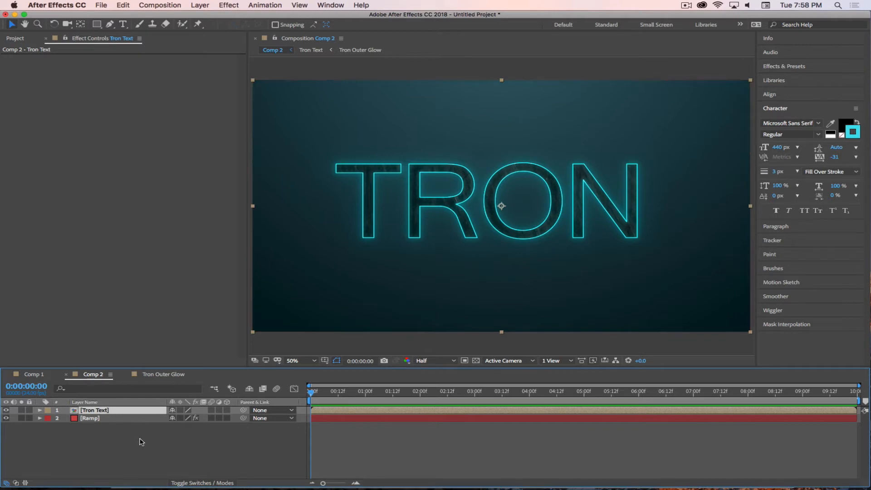
{"action": "key", "text": "super+d"}
{"action": "key", "text": "super+d"}
{"action": "key", "text": "super+d"}
{"action": "key", "text": "super+d"}
{"action": "key", "text": "super+d"}
{"action": "key", "text": "super+d"}
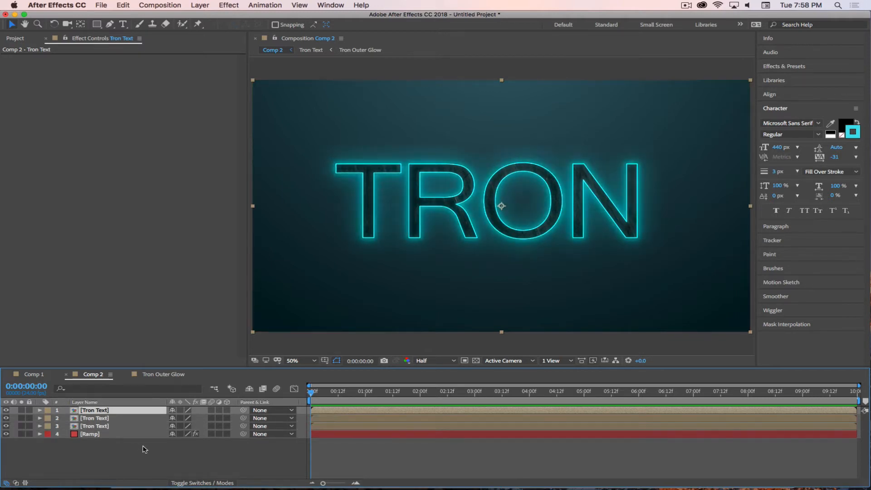
{"action": "key", "text": "super+d"}
{"action": "key", "text": "super+d"}
{"action": "key", "text": "super+d"}
{"action": "key", "text": "super+d"}
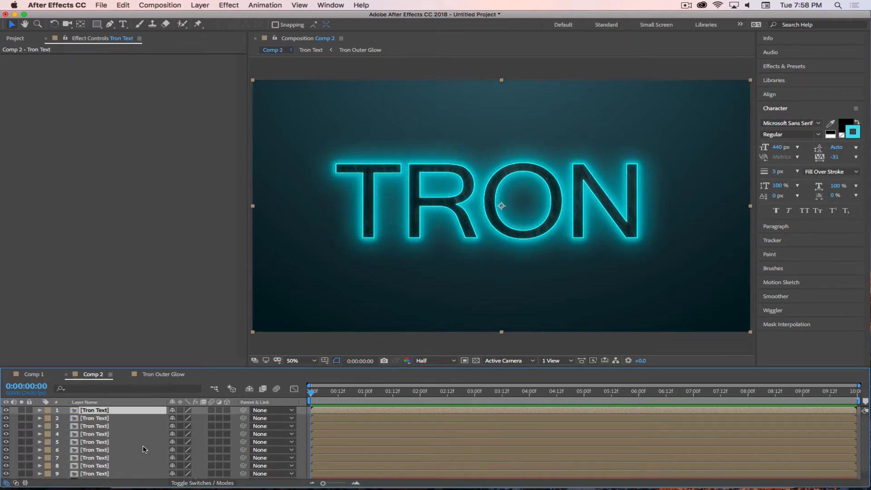
{"action": "scroll", "coordinate": [154, 443], "scroll_direction": "down", "scroll_amount": 2}
{"action": "scroll", "coordinate": [163, 440], "scroll_direction": "up", "scroll_amount": 2}
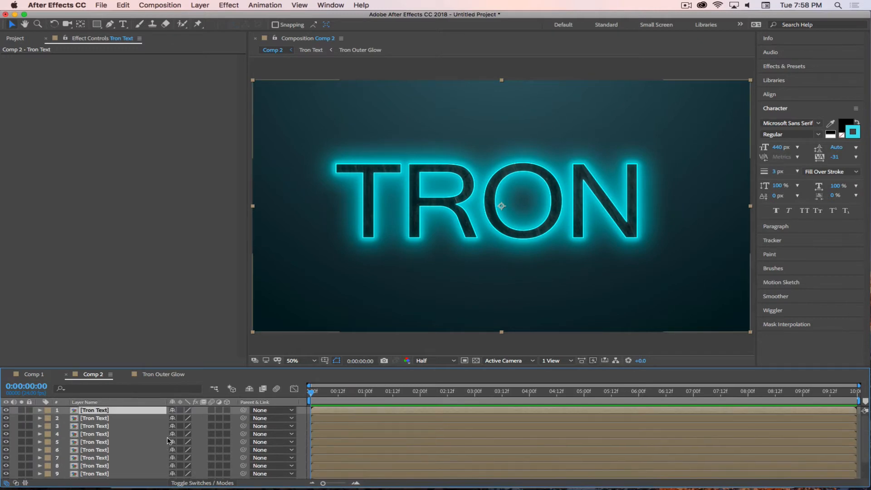
{"action": "left_click_drag", "start_coordinate": [183, 366], "coordinate": [184, 295]}
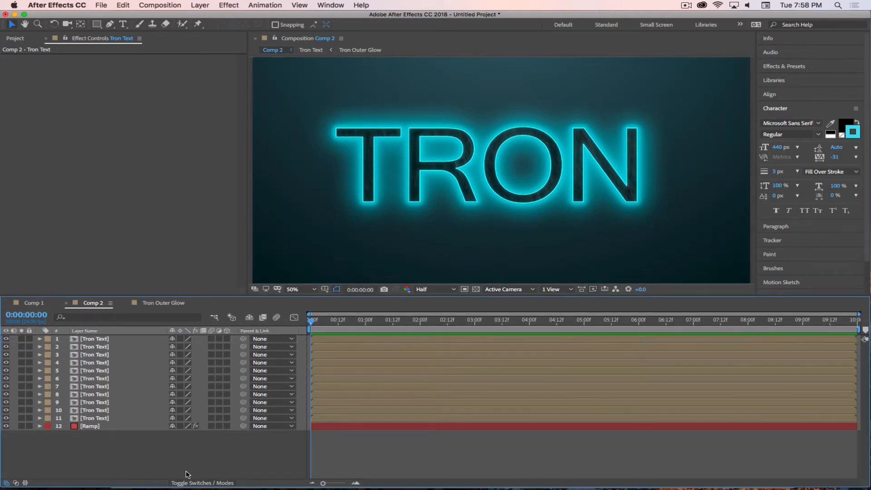
Reveal the Position property of the Tron Text layers 2 through 11
{"action": "left_click", "coordinate": [119, 418]}
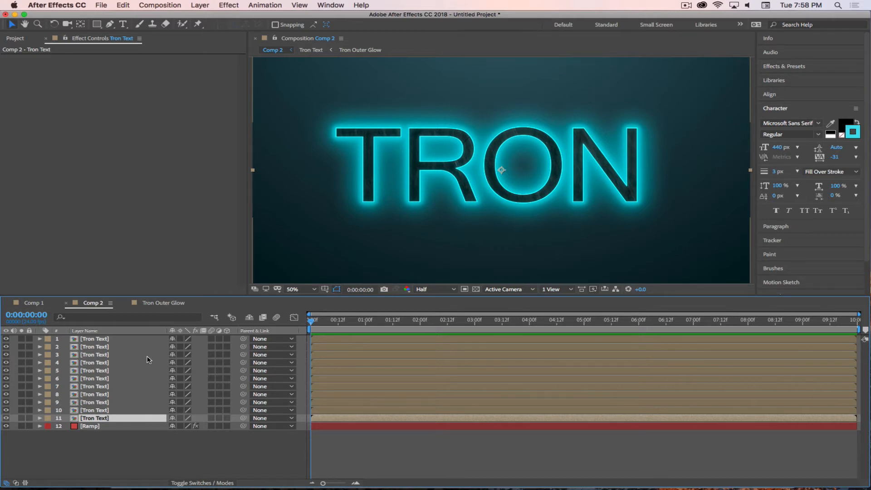
{"action": "left_click", "coordinate": [114, 409]}
{"action": "left_click", "coordinate": [123, 338], "text": "shift"}
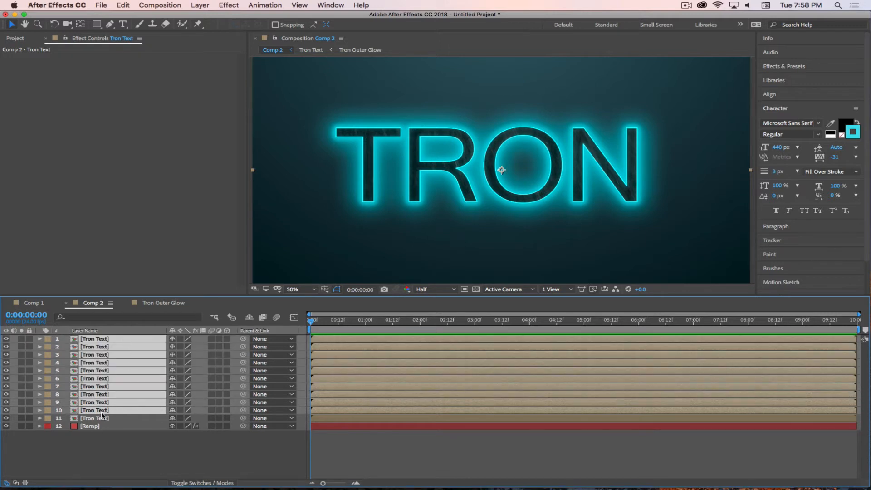
{"action": "left_click", "coordinate": [98, 418]}
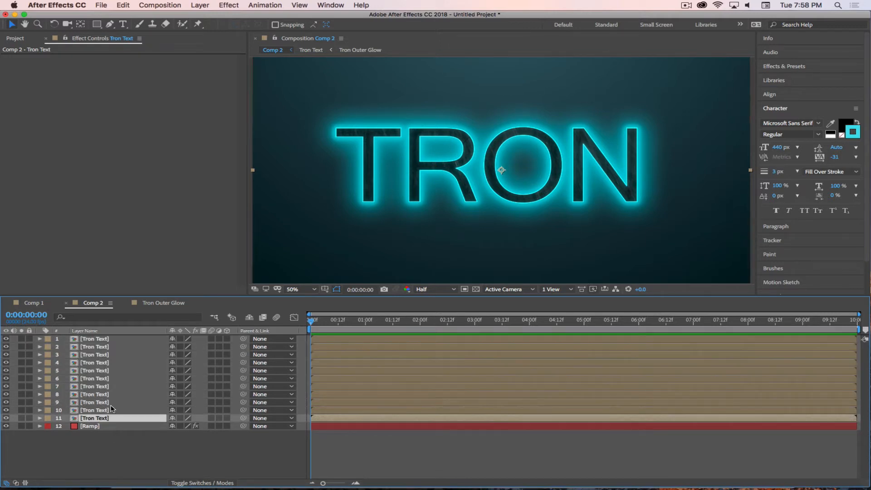
{"action": "left_click", "coordinate": [108, 346], "text": "shift"}
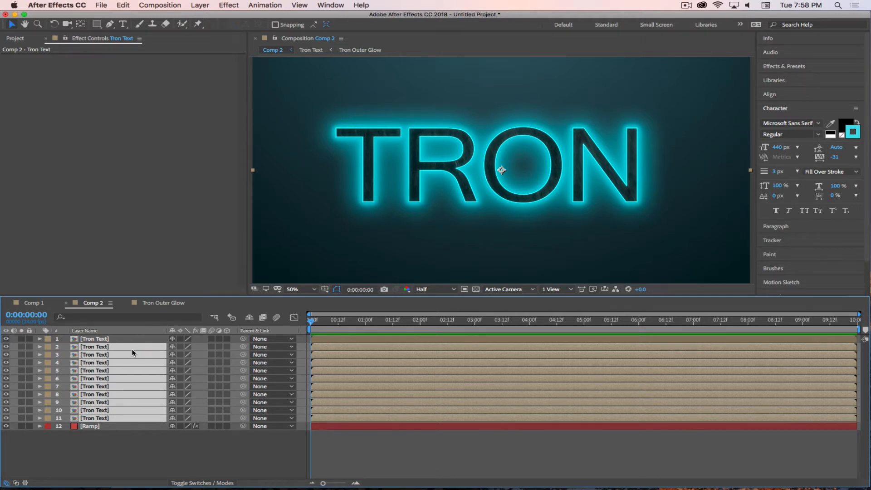
{"action": "key", "text": "p"}
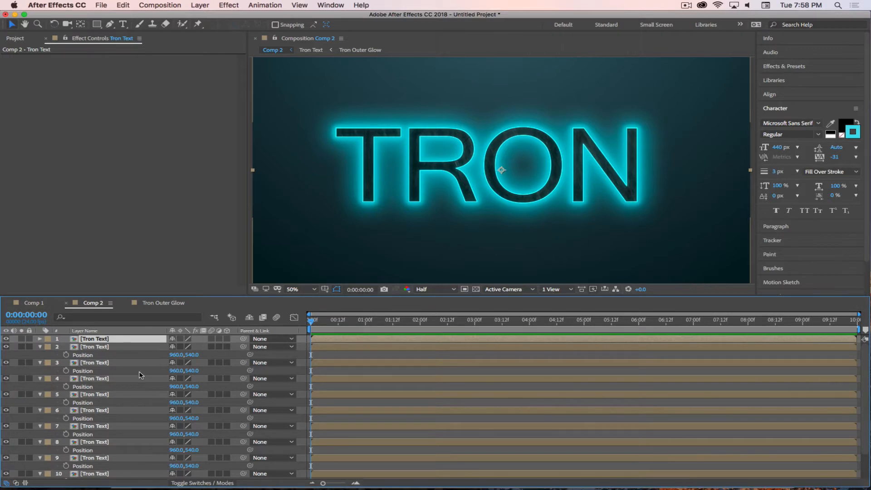
Convert all eleven Tron Text layers to 3D layers, leaving out the Ramp background
{"action": "key", "text": "grave"}
{"action": "left_click", "coordinate": [115, 225], "text": "shift"}
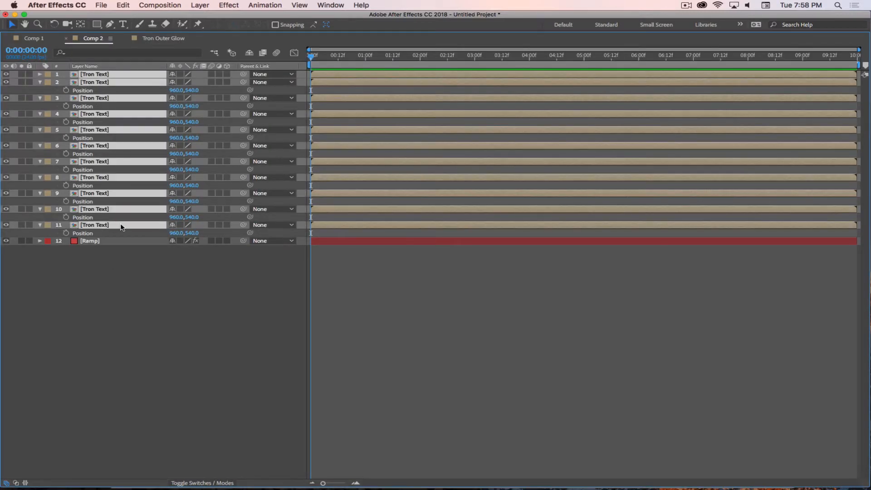
{"action": "key", "text": "grave"}
{"action": "left_click", "coordinate": [226, 338]}
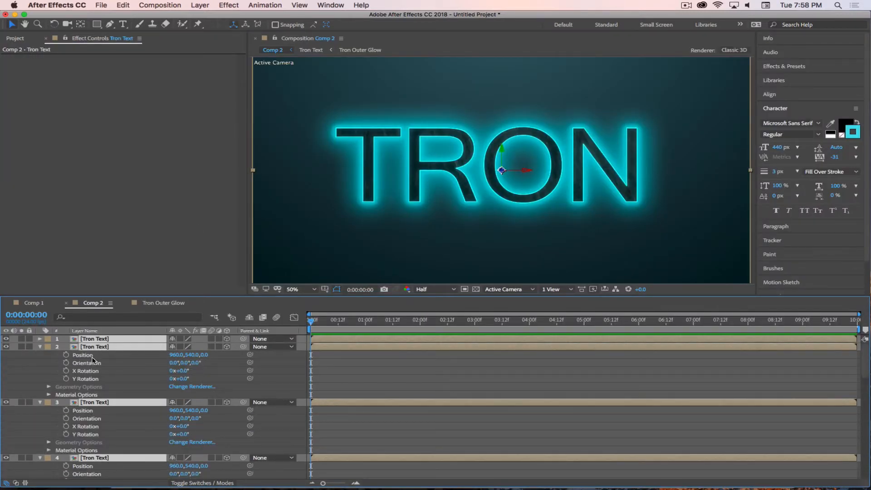
Show only the Position property for all layers in Comp 2
{"action": "left_click", "coordinate": [120, 361]}
{"action": "left_click", "coordinate": [119, 348]}
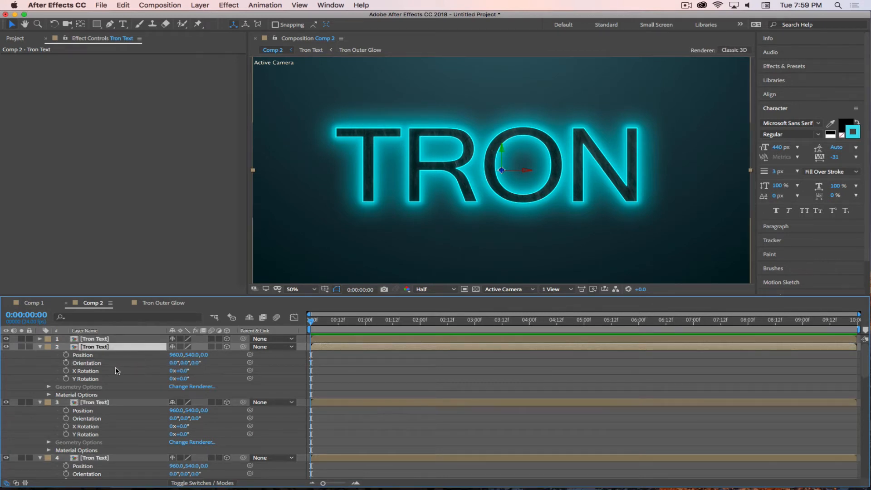
{"action": "key", "text": "super+a"}
{"action": "key", "text": "p"}
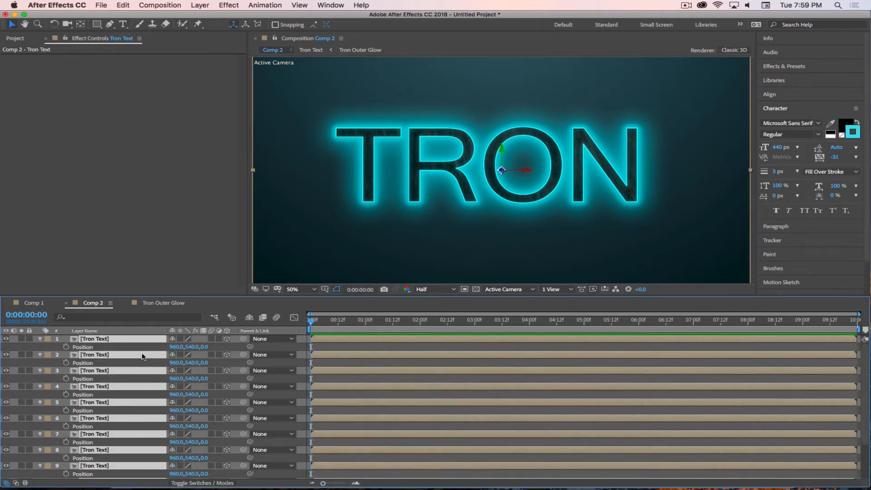
Set the Z position of Tron Text layer 2 to 10 and of layer 3 to 20
{"action": "left_click", "coordinate": [207, 362]}
{"action": "type", "text": "1"}
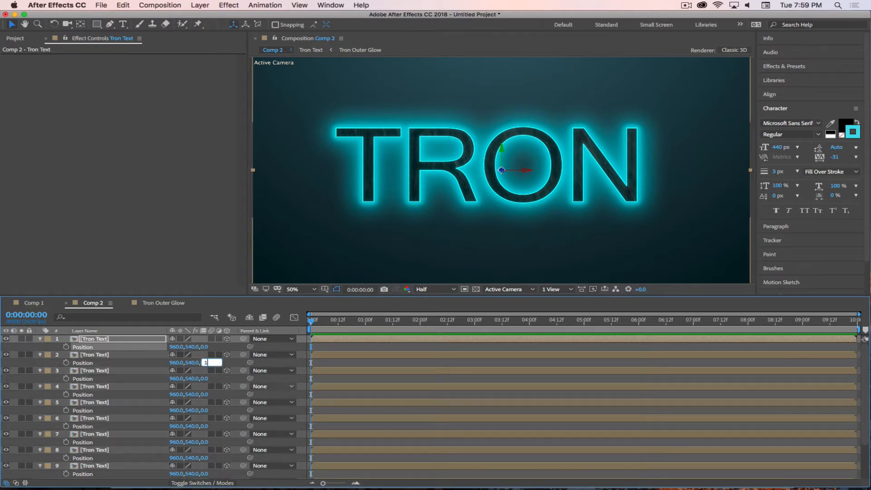
{"action": "type", "text": "0"}
{"action": "key", "text": "Return"}
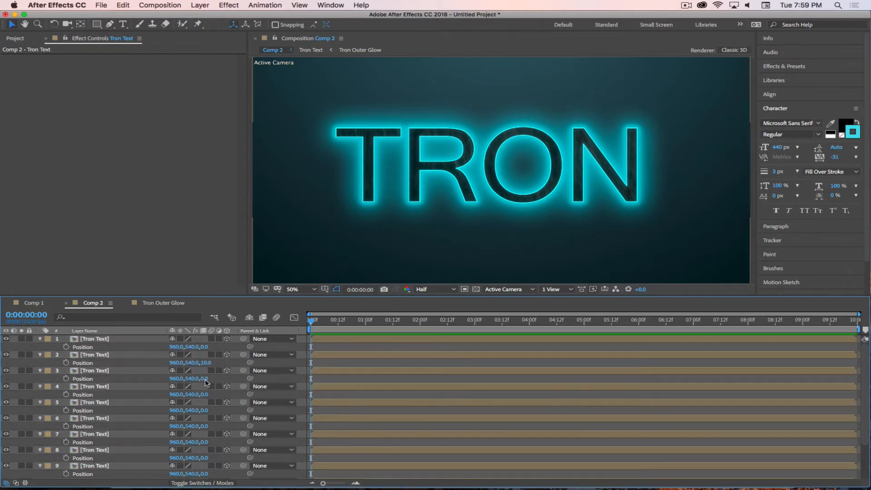
{"action": "left_click", "coordinate": [206, 379]}
{"action": "type", "text": "20"}
{"action": "key", "text": "Return"}
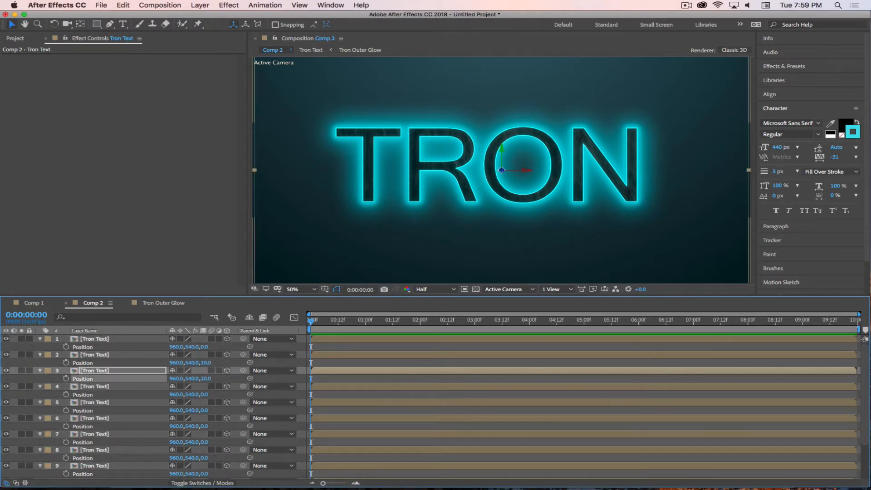
Set the Z positions of Tron Text layers 4, 5 and 6 to 30, 40 and 50
{"action": "left_click", "coordinate": [202, 395]}
{"action": "type", "text": "30"}
{"action": "key", "text": "Return"}
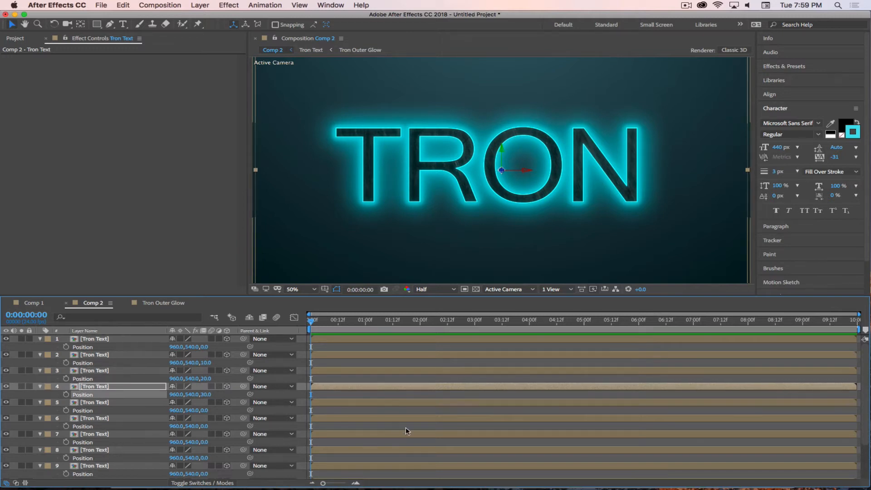
{"action": "left_click", "coordinate": [205, 409]}
{"action": "type", "text": "40"}
{"action": "key", "text": "Return"}
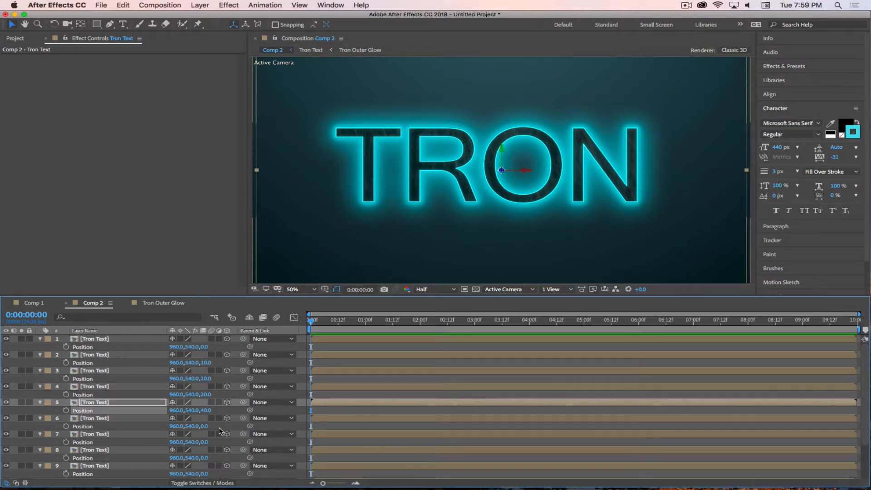
{"action": "left_click", "coordinate": [206, 426]}
{"action": "type", "text": "50"}
{"action": "key", "text": "Return"}
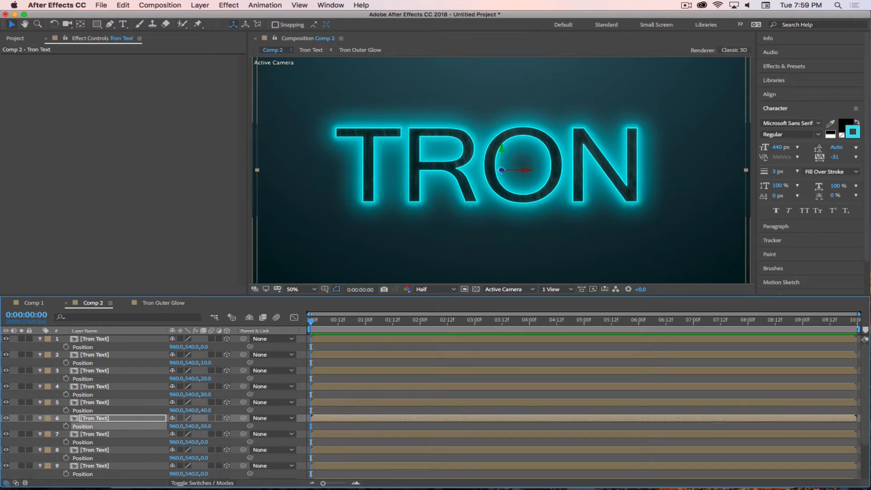
Set the Z position of Tron Text layer 7 to 60 and of layer 8 to 70
{"action": "left_click", "coordinate": [204, 442]}
{"action": "type", "text": "60"}
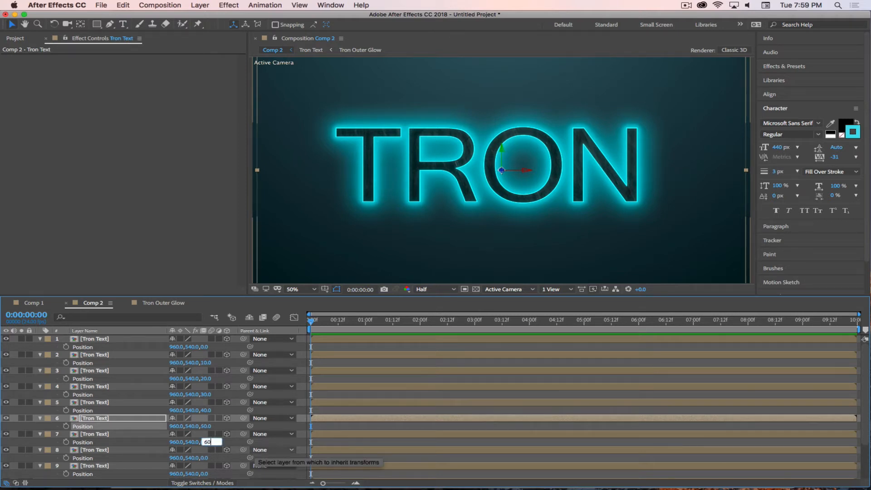
{"action": "key", "text": "Return"}
{"action": "scroll", "coordinate": [200, 431], "scroll_direction": "down", "scroll_amount": 2}
{"action": "scroll", "coordinate": [200, 432], "scroll_direction": "down", "scroll_amount": 1}
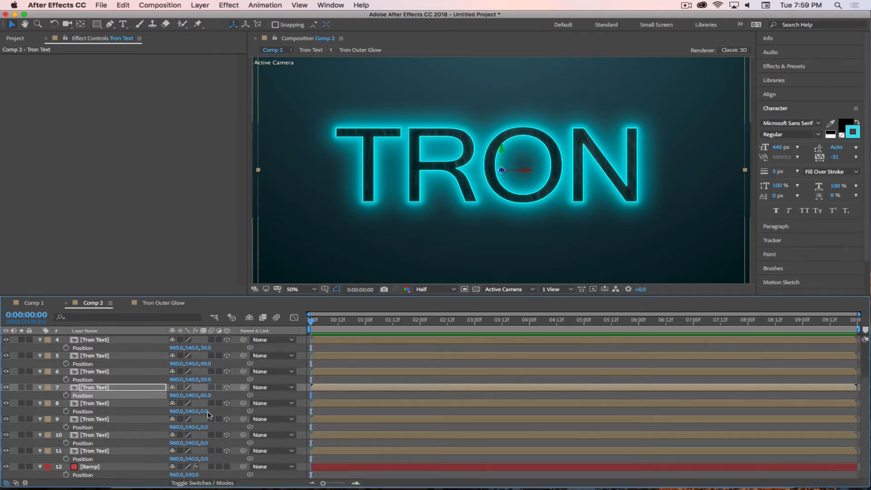
{"action": "left_click", "coordinate": [207, 411]}
{"action": "type", "text": "70"}
{"action": "key", "text": "Return"}
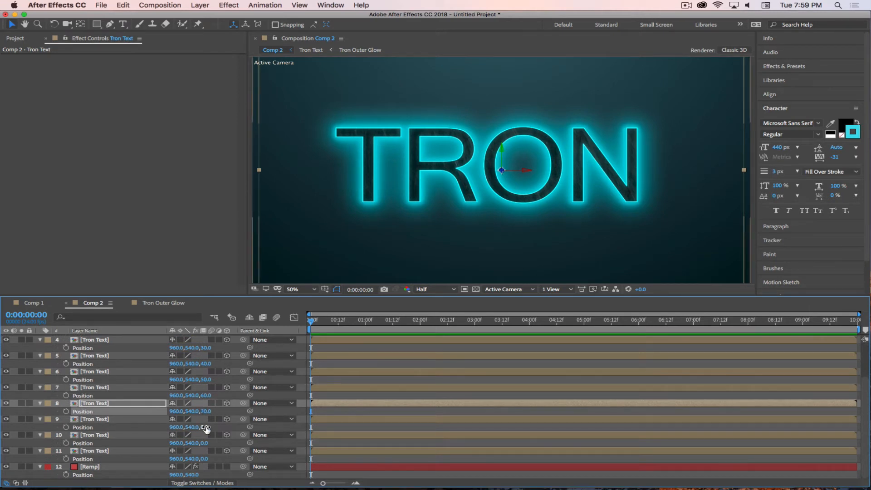
Set the Z positions of Tron Text layers 9, 10 and 11 to 80, 90 and 100
{"action": "left_click", "coordinate": [206, 427]}
{"action": "type", "text": "80"}
{"action": "key", "text": "Return"}
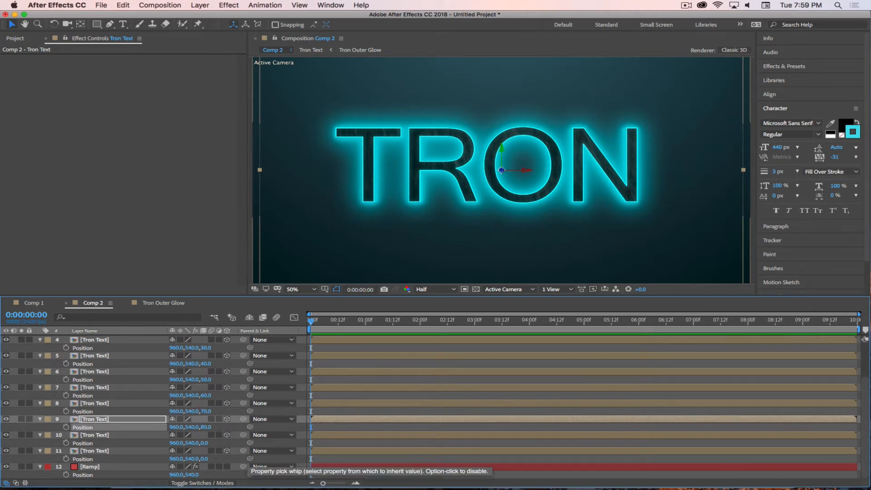
{"action": "left_click", "coordinate": [206, 443]}
{"action": "type", "text": "90"}
{"action": "key", "text": "Return"}
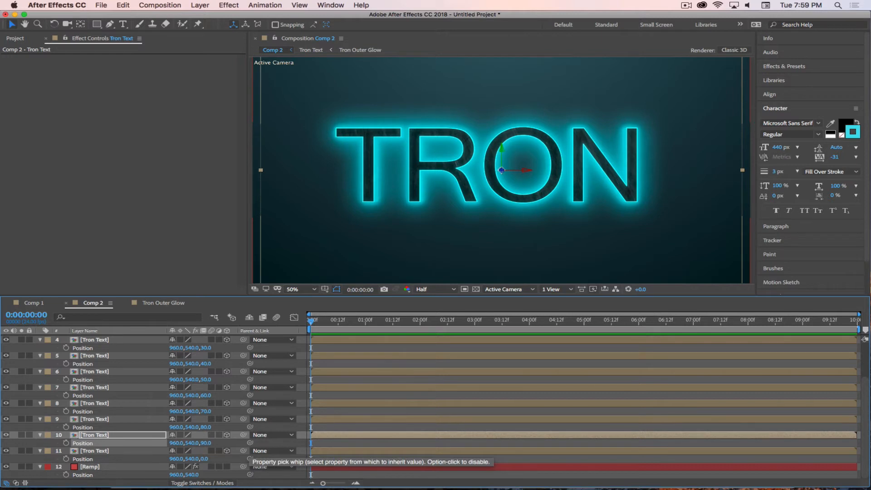
{"action": "left_click", "coordinate": [207, 458]}
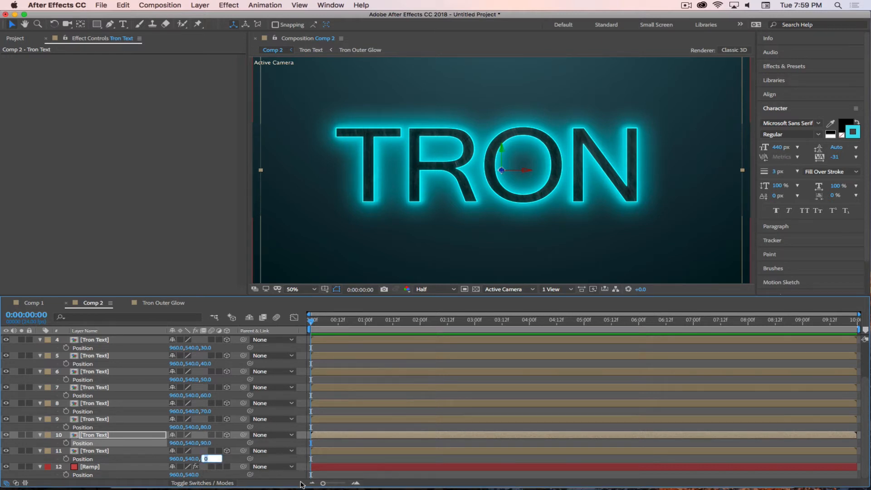
{"action": "type", "text": "100"}
{"action": "key", "text": "Return"}
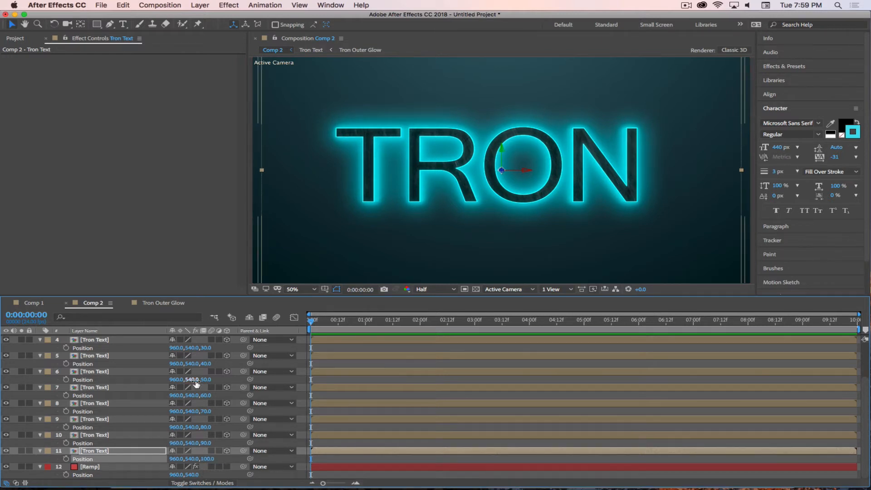
Collapse the Position properties of all layers at once and clear the layer selection
{"action": "scroll", "coordinate": [136, 384], "scroll_direction": "up", "scroll_amount": 3}
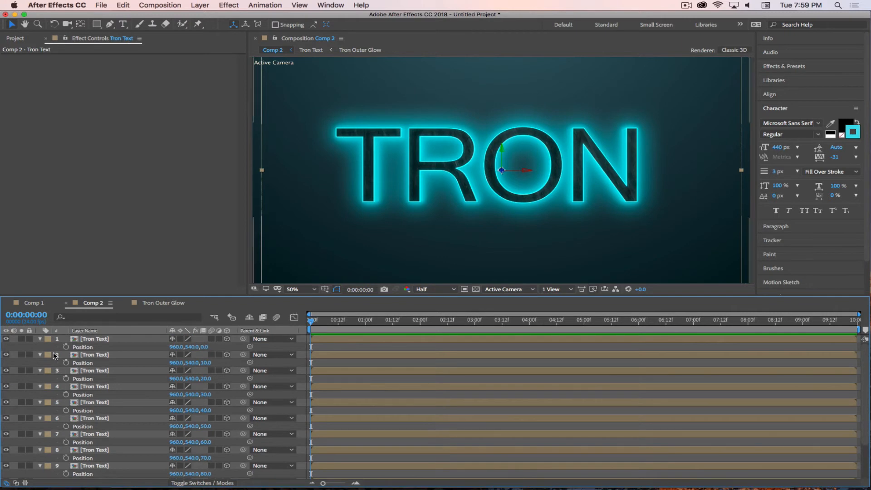
{"action": "key", "text": "super+a"}
{"action": "left_click", "coordinate": [40, 338]}
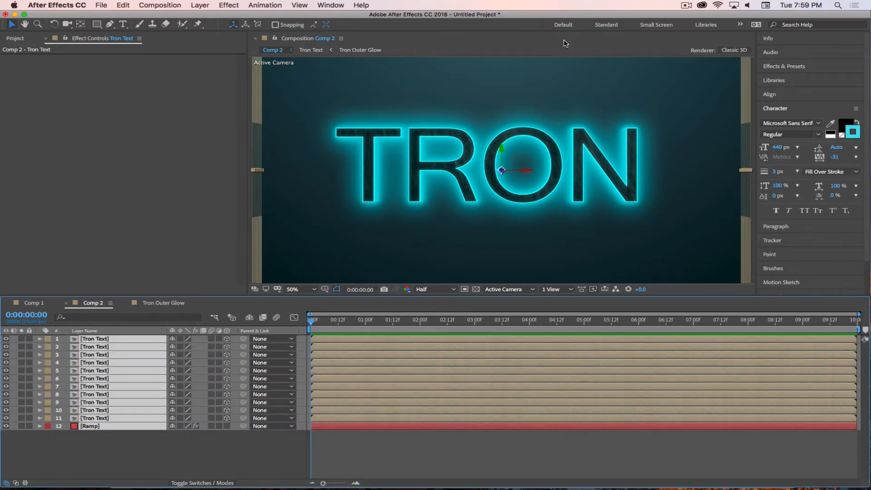
{"action": "left_click", "coordinate": [165, 459]}
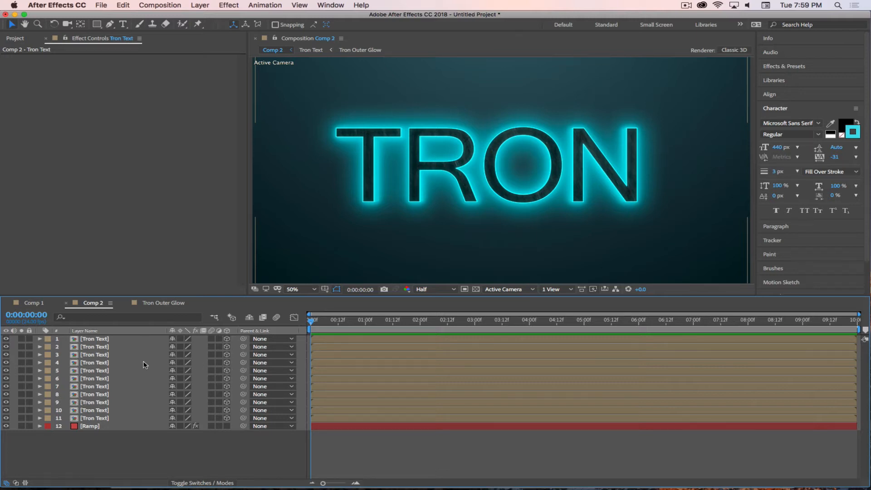
Pre-compose the eleven Tron Text layers into a composition named "Tron 3d Text", moving all attributes into it
{"action": "left_click", "coordinate": [150, 339]}
{"action": "left_click", "coordinate": [116, 420], "text": "shift"}
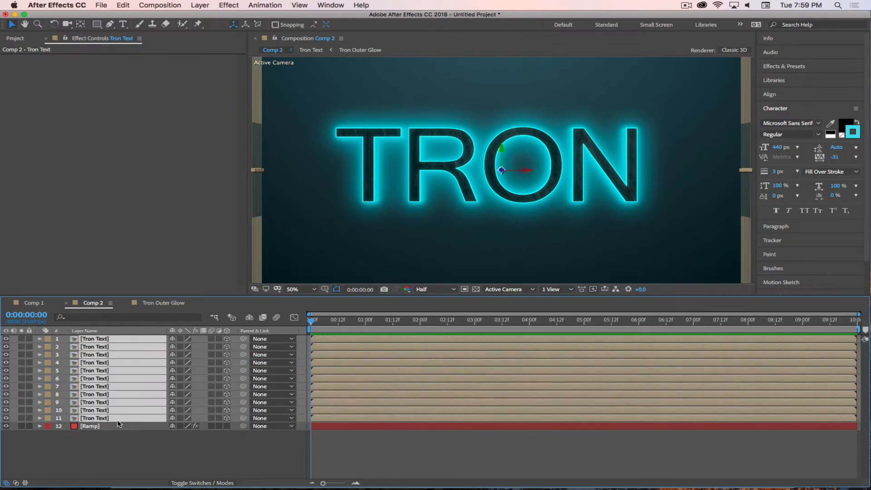
{"action": "right_click", "coordinate": [123, 421]}
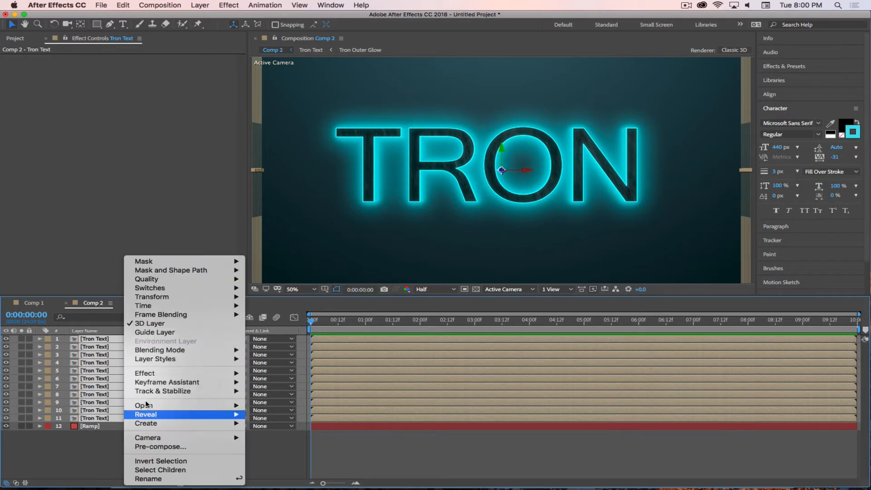
{"action": "left_click", "coordinate": [156, 442]}
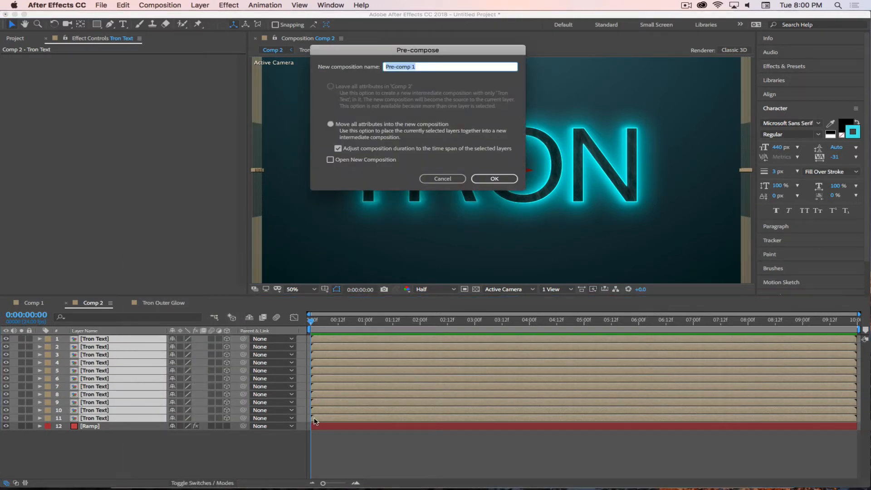
{"action": "type", "text": "Tron 3d Text"}
{"action": "left_click", "coordinate": [493, 179]}
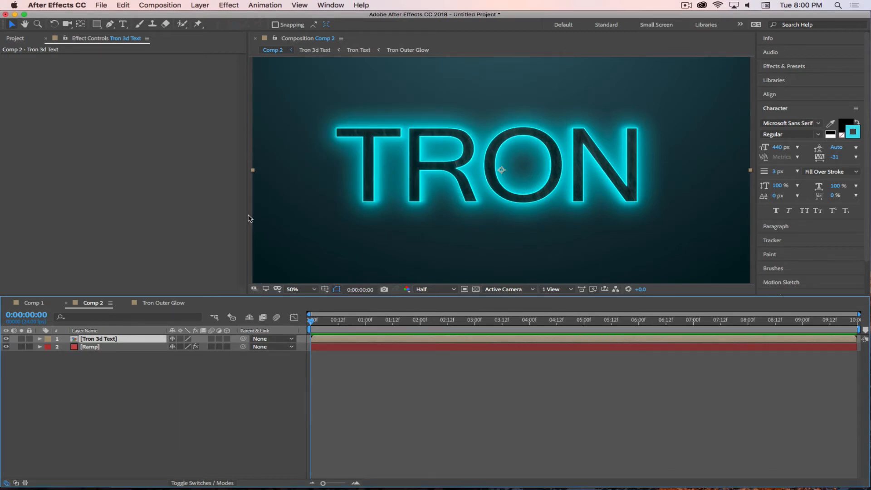
Enable Collapse Transformations on the Tron 3d Text layer and add a one-node 50 mm camera named Camera 1
{"action": "left_click", "coordinate": [181, 339]}
{"action": "left_click", "coordinate": [200, 5]}
{"action": "mouse_move", "coordinate": [205, 16]}
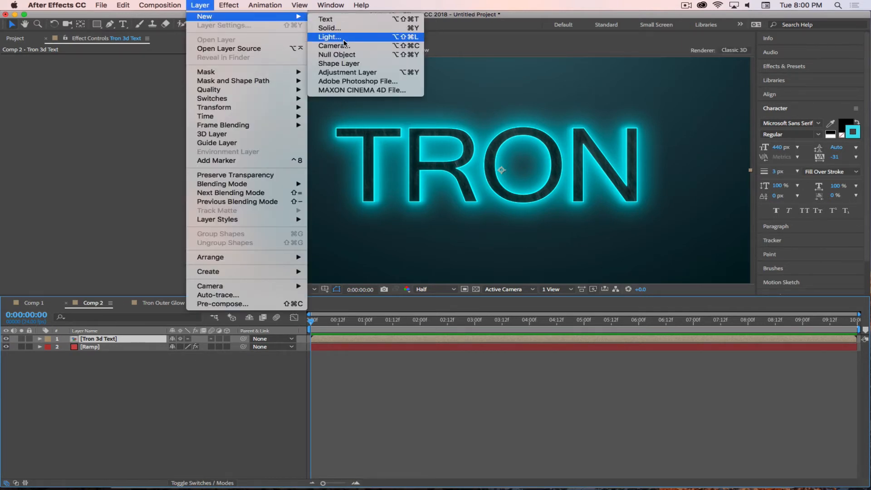
{"action": "left_click", "coordinate": [375, 46]}
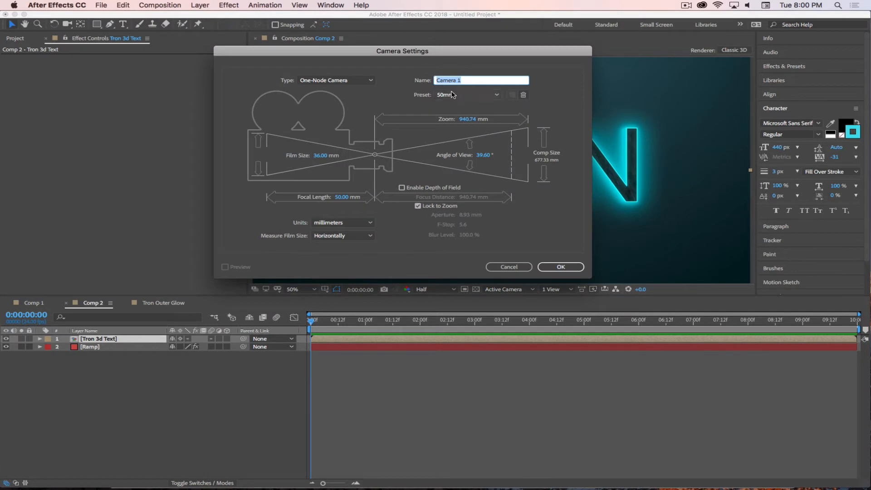
{"action": "left_click", "coordinate": [561, 267]}
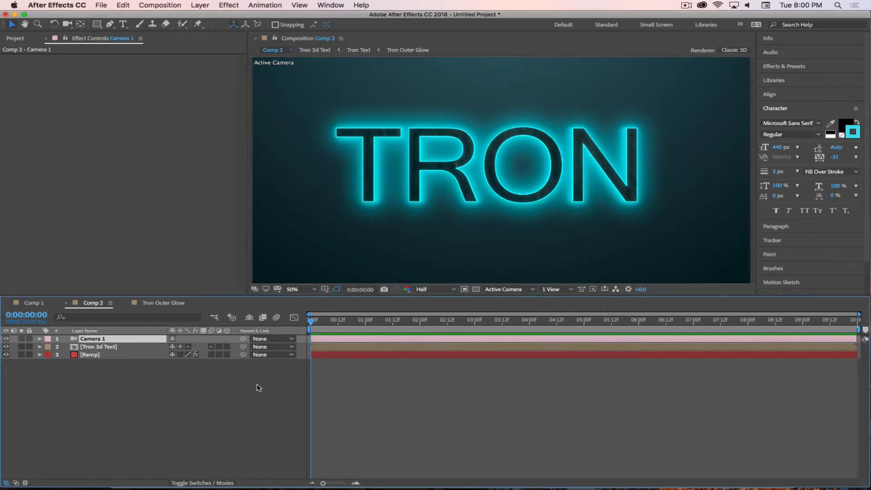
Try orbiting the camera around the text, and undo everything back to the separate Tron Text layers
{"action": "left_click_drag", "start_coordinate": [477, 178], "coordinate": [466, 200]}
{"action": "key", "text": "super+z"}
{"action": "key", "text": "super+z"}
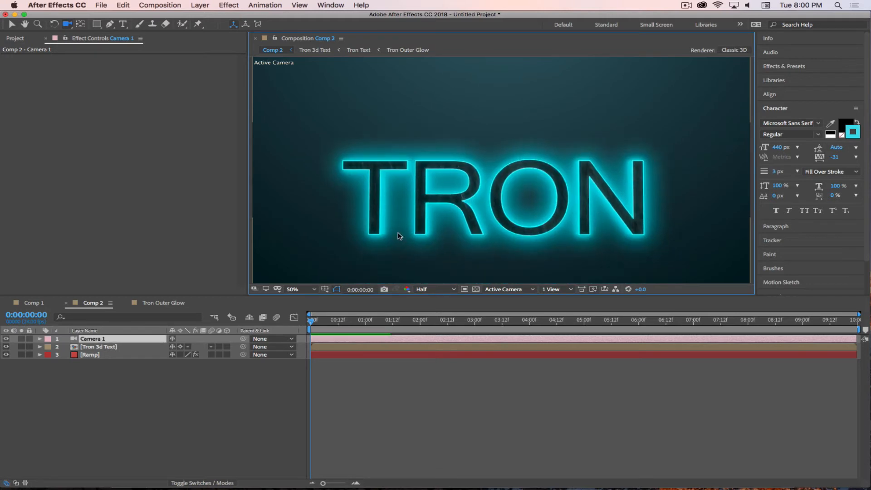
{"action": "key", "text": "super+z"}
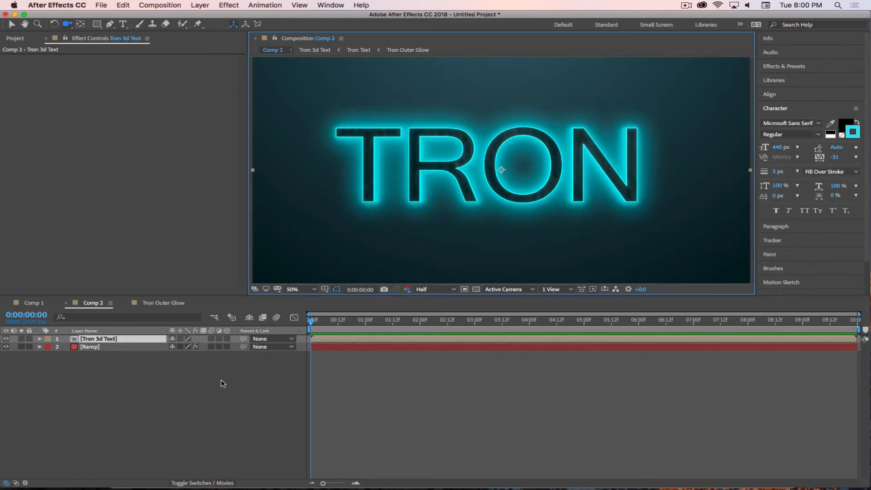
{"action": "key", "text": "super+z"}
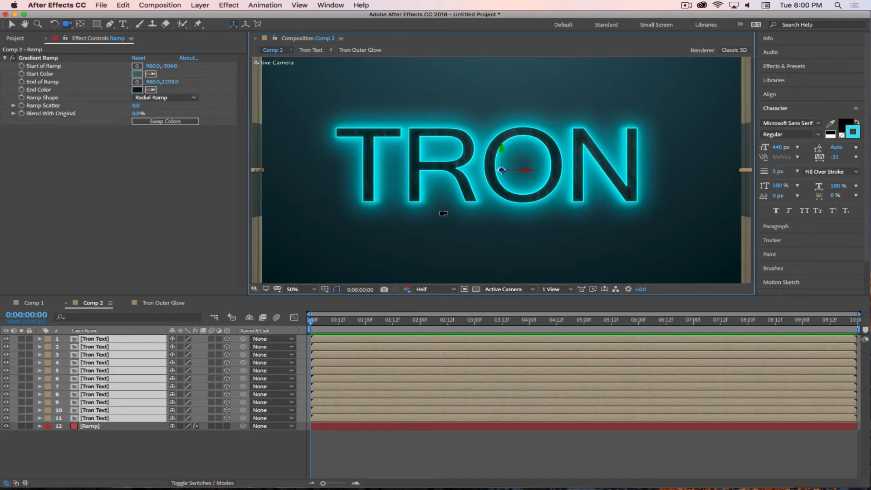
Add a one-node 50 mm camera named Camera 1 over the Tron Text layers and try orbiting it
{"action": "left_click", "coordinate": [180, 469]}
{"action": "left_click", "coordinate": [200, 5]}
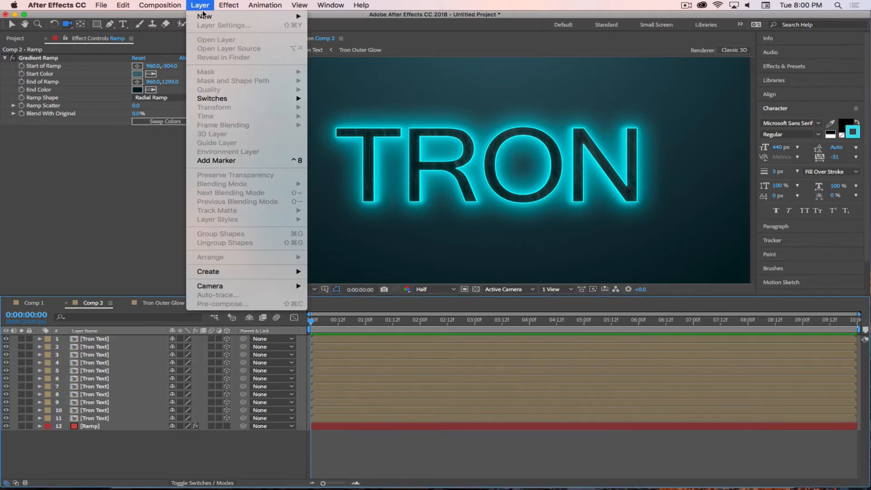
{"action": "mouse_move", "coordinate": [205, 16]}
{"action": "left_click", "coordinate": [330, 47]}
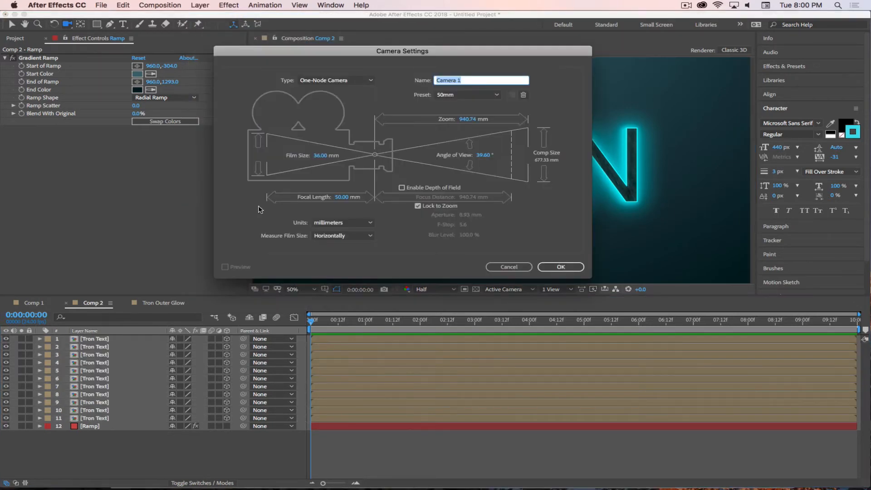
{"action": "left_click", "coordinate": [550, 269]}
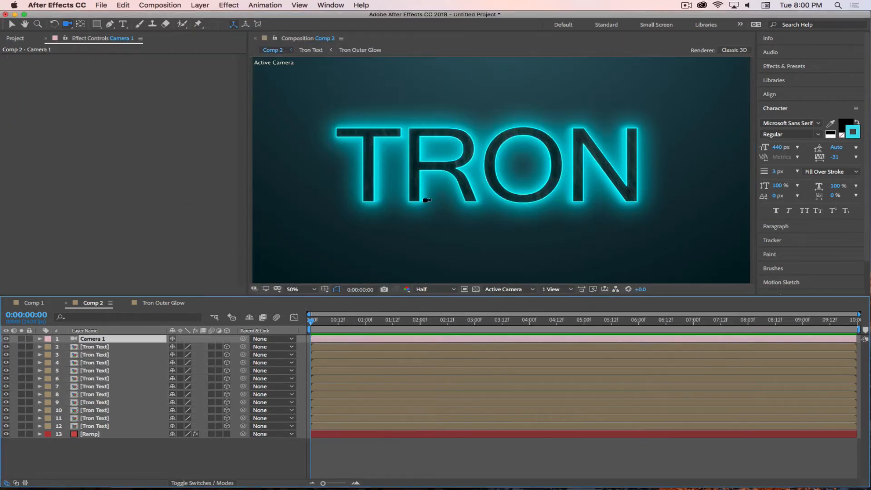
{"action": "left_click_drag", "start_coordinate": [424, 195], "coordinate": [412, 275]}
{"action": "left_click", "coordinate": [340, 451]}
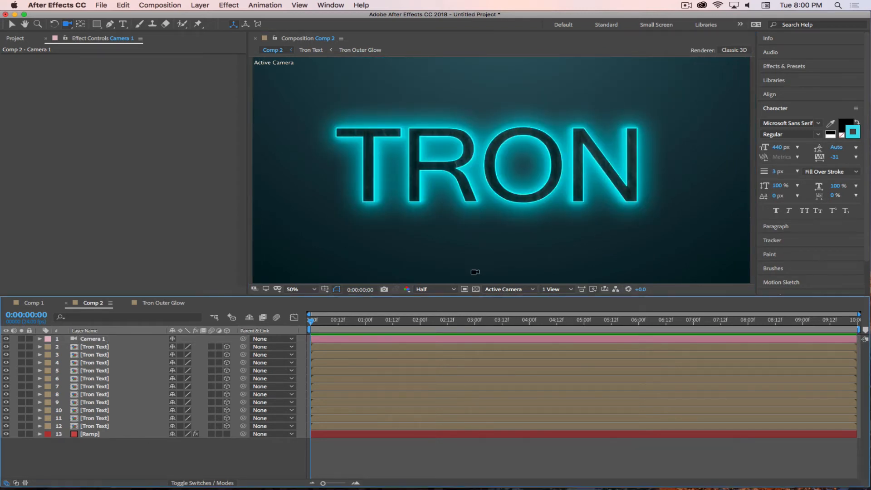
Inspect the stacked text from Custom View 1 at 25% magnification, and delete Camera 1
{"action": "left_click", "coordinate": [521, 290]}
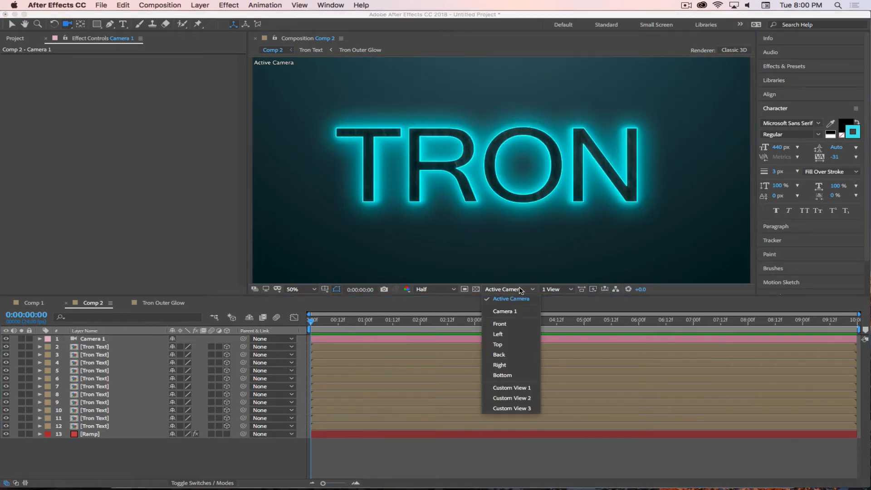
{"action": "left_click", "coordinate": [511, 388]}
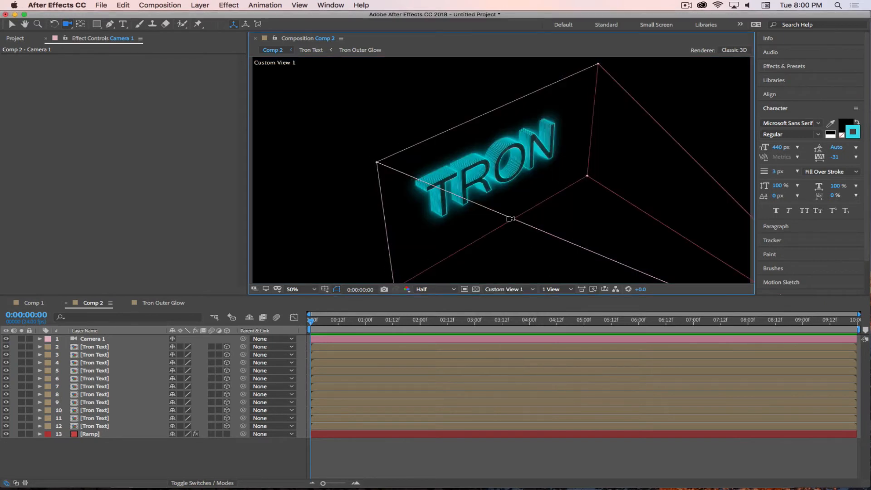
{"action": "scroll", "coordinate": [593, 234], "scroll_direction": "down", "scroll_amount": 4}
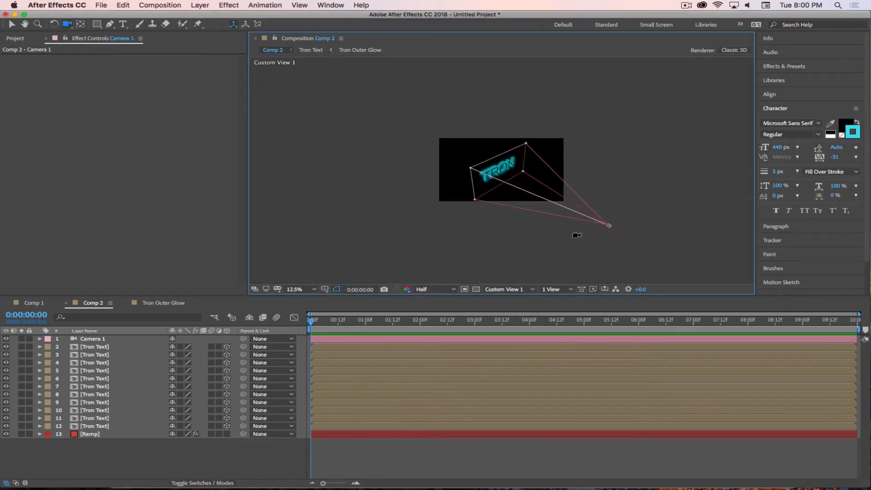
{"action": "scroll", "coordinate": [576, 235], "scroll_direction": "up", "scroll_amount": 1}
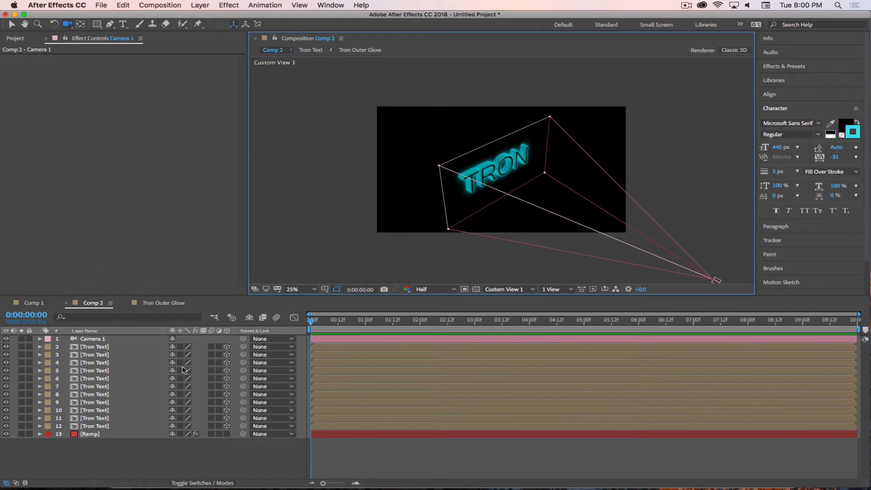
{"action": "key", "text": "Delete"}
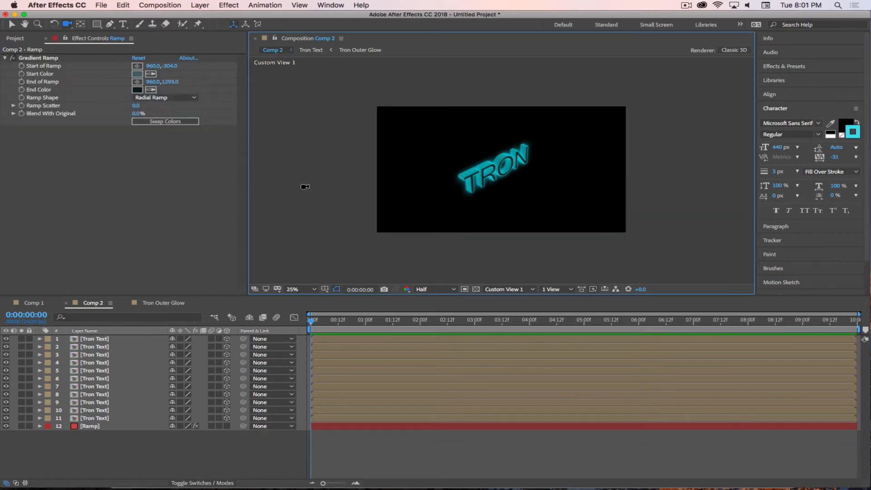
Pre-compose the eleven Tron Text layers into a composition named "Tron Text 3D", moving all attributes into it
{"action": "left_click", "coordinate": [124, 341]}
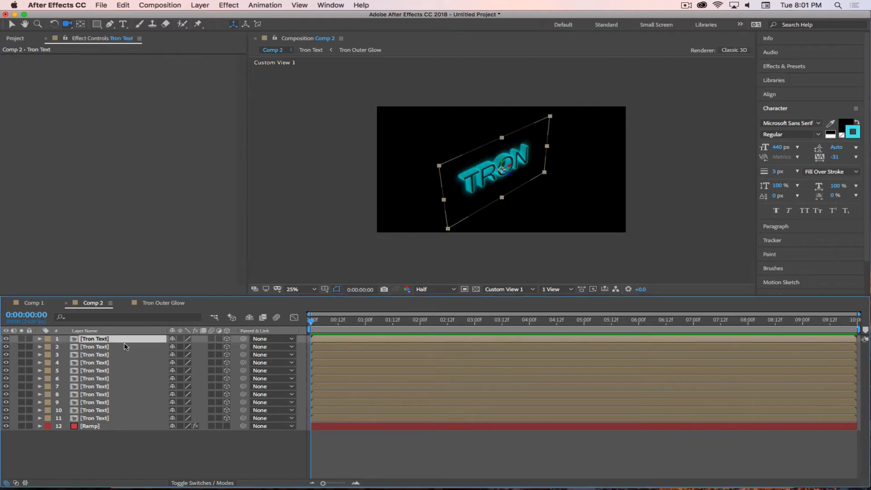
{"action": "left_click", "coordinate": [116, 418], "text": "shift"}
{"action": "right_click", "coordinate": [123, 418]}
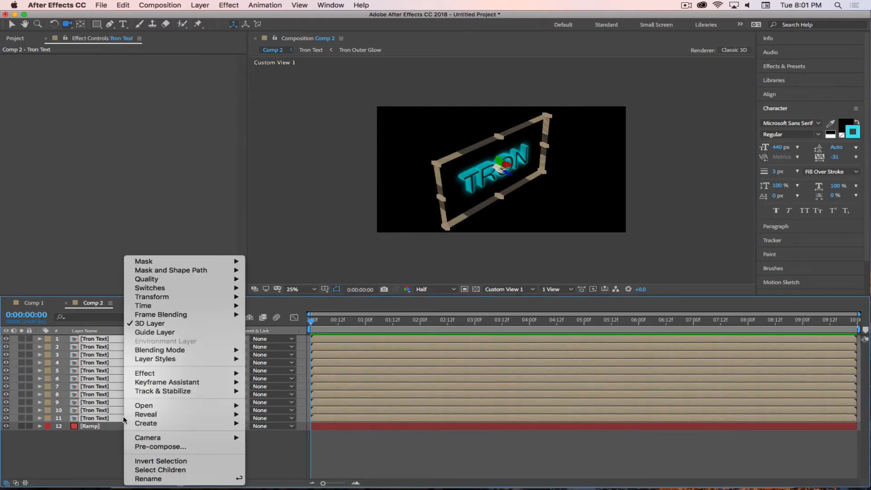
{"action": "left_click", "coordinate": [154, 446]}
{"action": "type", "text": "Tron Text 3D"}
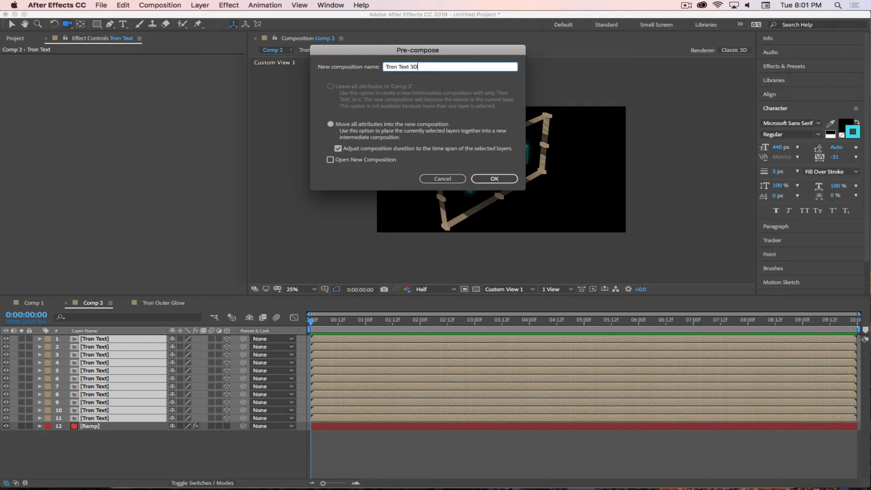
{"action": "left_click", "coordinate": [486, 180]}
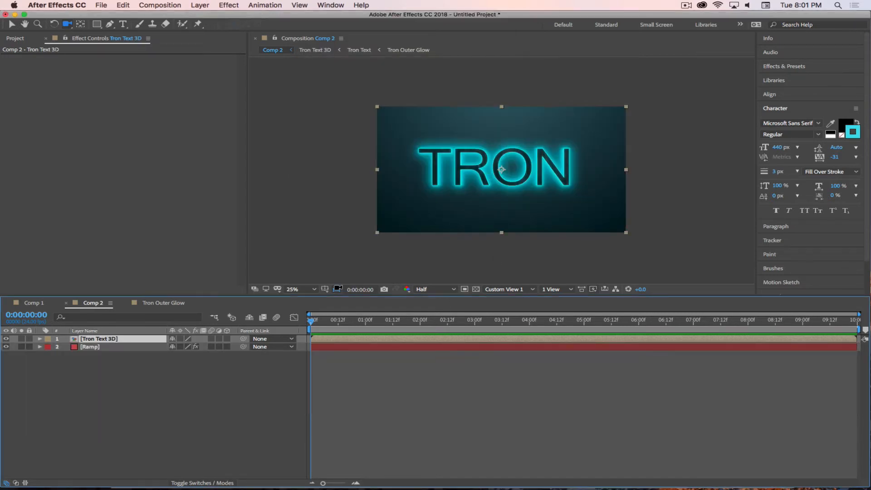
Enable Collapse Transformations on the Tron Text 3D layer and set the composition's 3D view to Active Camera
{"action": "left_click", "coordinate": [180, 338]}
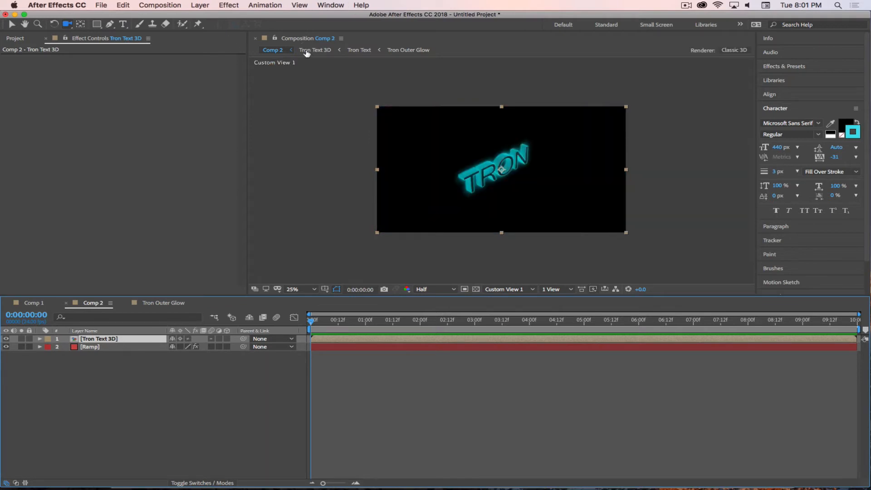
{"action": "left_click", "coordinate": [526, 289]}
{"action": "left_click", "coordinate": [502, 302]}
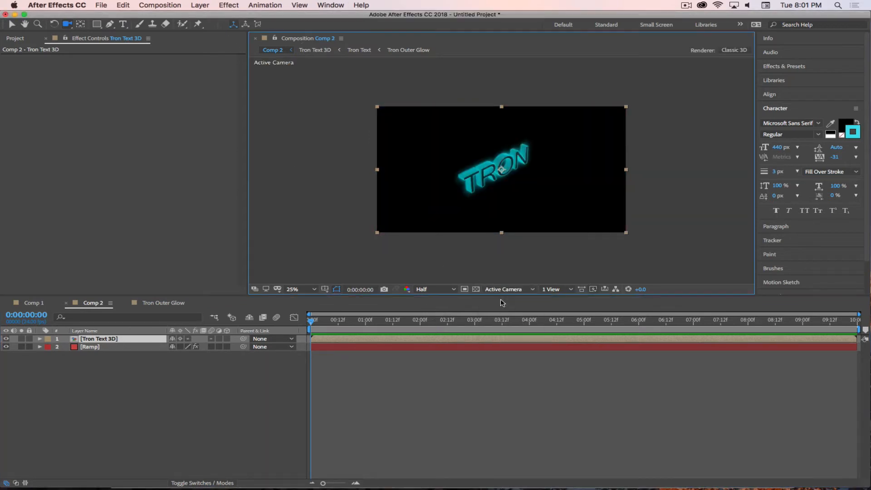
Add a two-node 50 mm camera named Camera 1 to Comp 2
{"action": "left_click", "coordinate": [203, 5]}
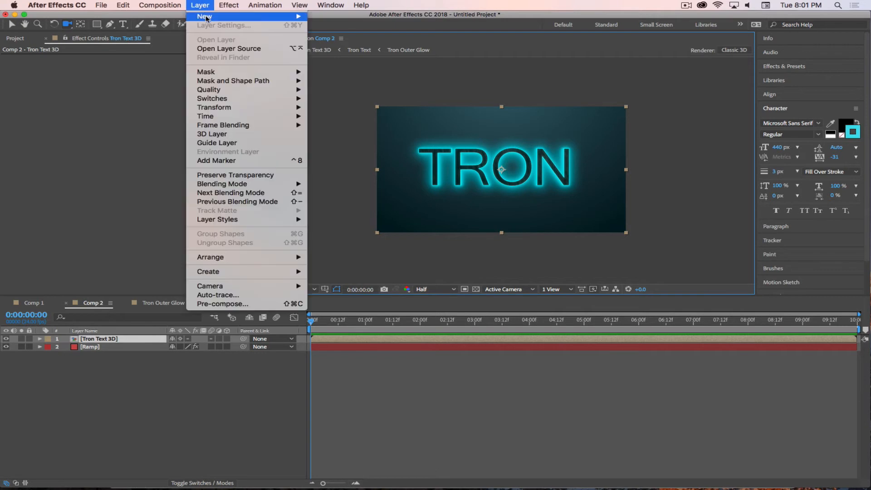
{"action": "mouse_move", "coordinate": [206, 17]}
{"action": "left_click", "coordinate": [335, 46]}
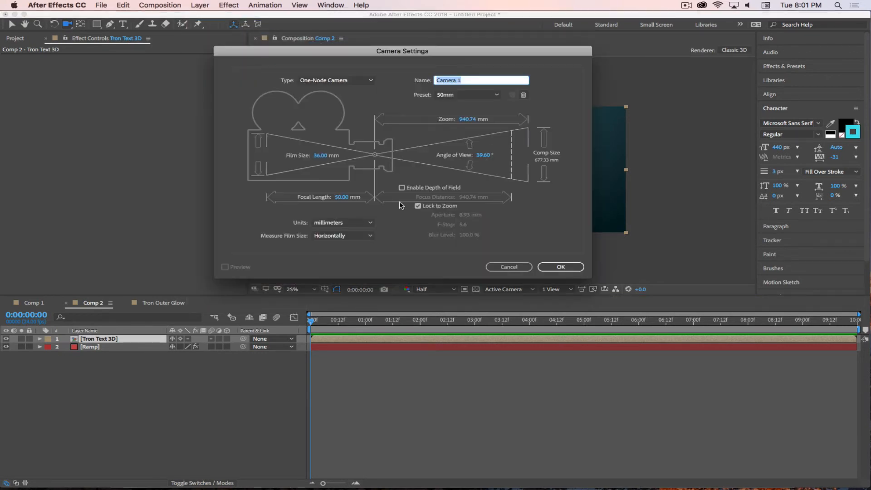
{"action": "left_click", "coordinate": [340, 81]}
{"action": "left_click", "coordinate": [328, 102]}
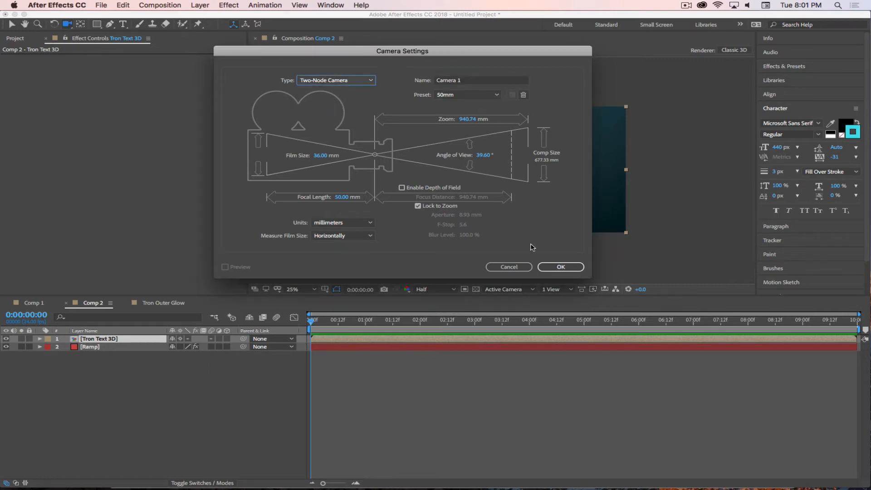
{"action": "left_click", "coordinate": [552, 267]}
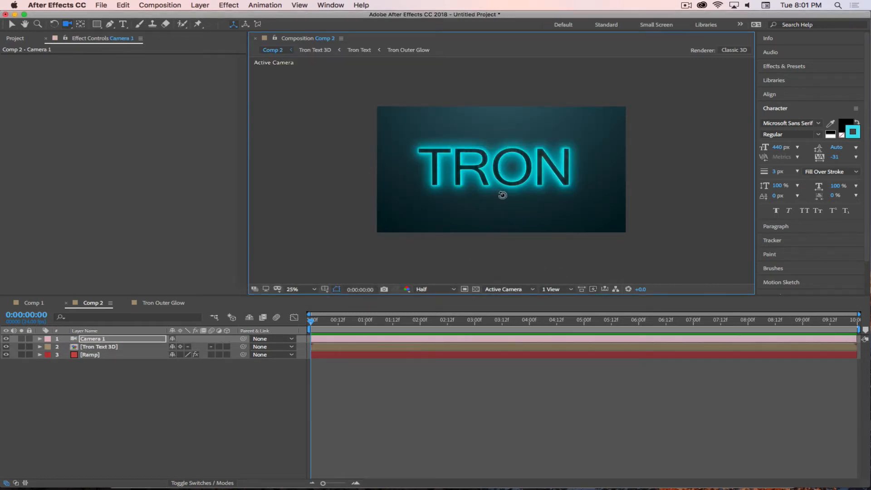
Orbit Camera 1 to both sides of the TRON text and dolly in to inspect the extruded depth
{"action": "mouse_move", "coordinate": [502, 195]}
{"action": "left_mouse_down"}
{"action": "mouse_move", "coordinate": [522, 194]}
{"action": "mouse_move", "coordinate": [524, 208]}
{"action": "mouse_move", "coordinate": [541, 204]}
{"action": "mouse_move", "coordinate": [539, 194]}
{"action": "mouse_move", "coordinate": [496, 197]}
{"action": "left_mouse_up"}
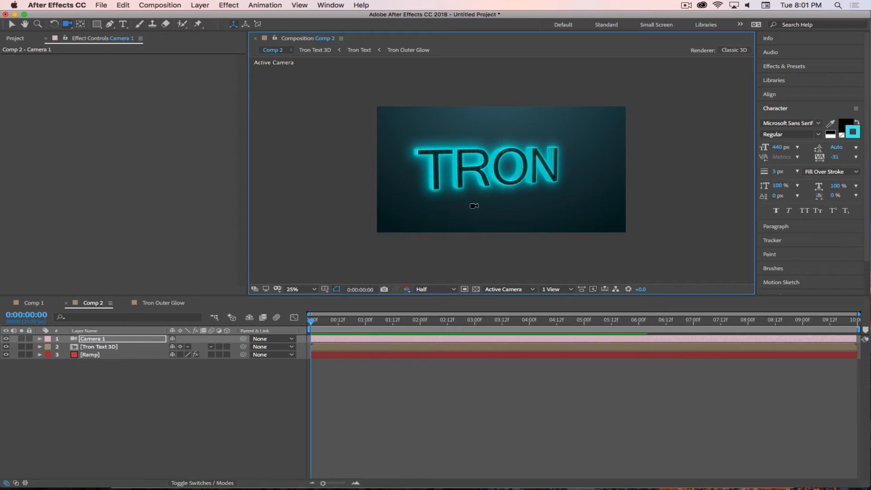
{"action": "scroll", "coordinate": [476, 218], "scroll_direction": "down", "scroll_amount": 1}
{"action": "scroll", "coordinate": [478, 218], "scroll_direction": "up", "scroll_amount": 1}
{"action": "scroll", "coordinate": [477, 218], "scroll_direction": "up", "scroll_amount": 1}
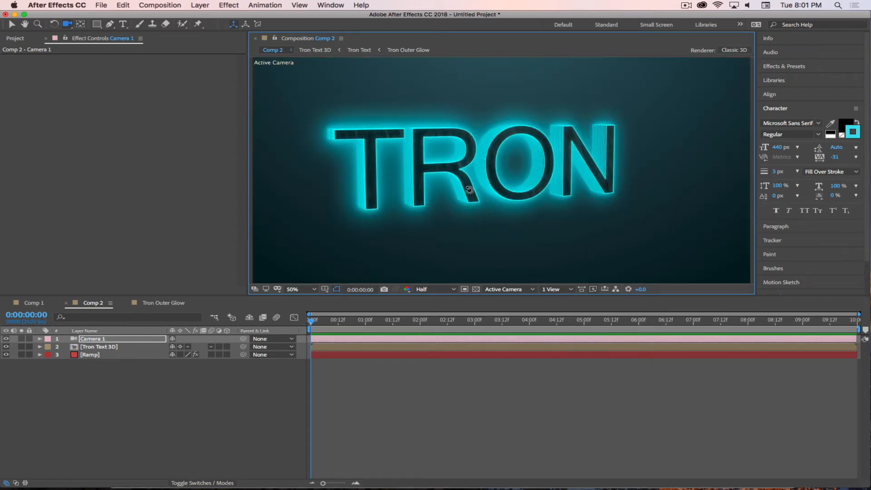
{"action": "left_click_drag", "start_coordinate": [495, 206], "coordinate": [405, 188]}
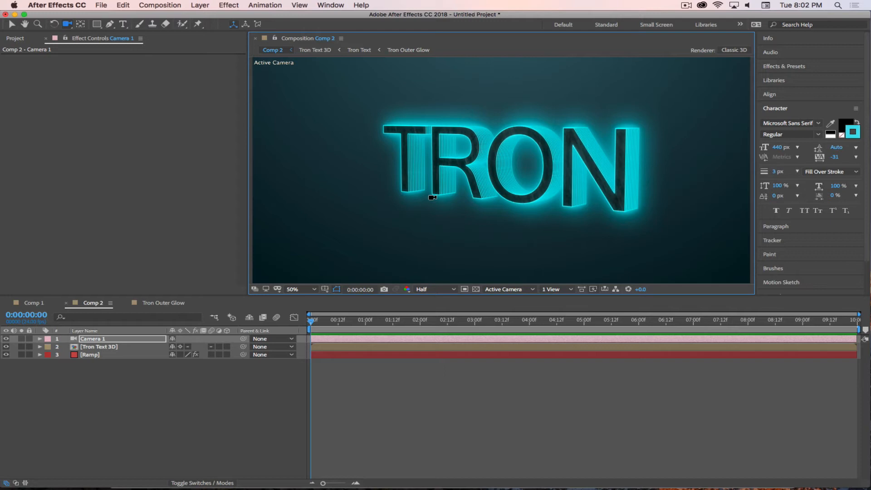
{"action": "left_click_drag", "start_coordinate": [501, 165], "coordinate": [585, 182]}
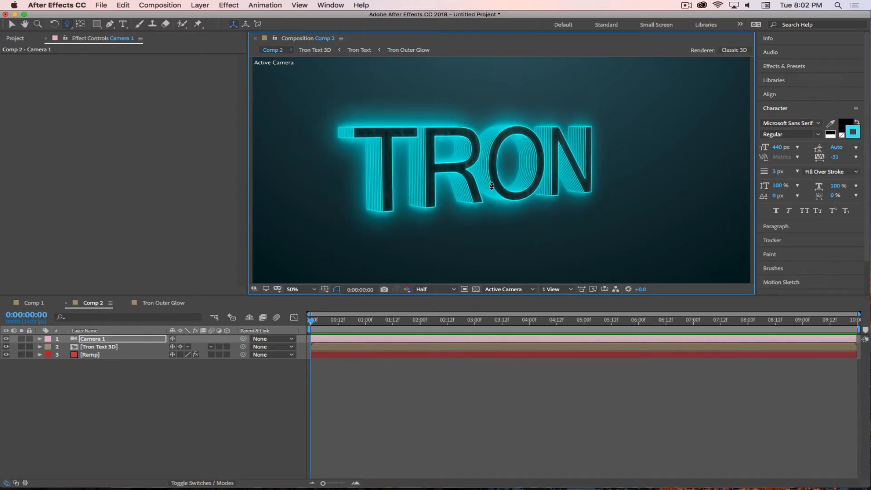
{"action": "left_click_drag", "start_coordinate": [512, 139], "coordinate": [474, 195]}
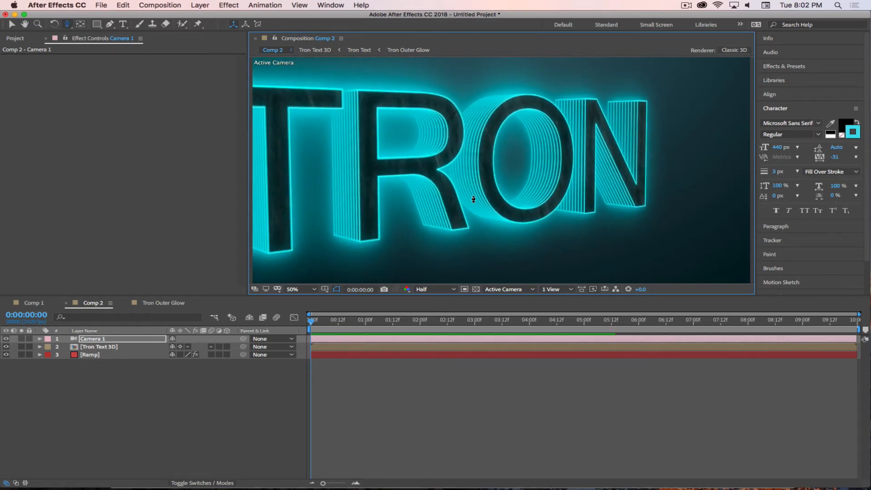
Set the preview resolution to Full and orbit Camera 1 to examine the stacked edges of the letters
{"action": "left_click", "coordinate": [427, 289]}
{"action": "left_click", "coordinate": [430, 310]}
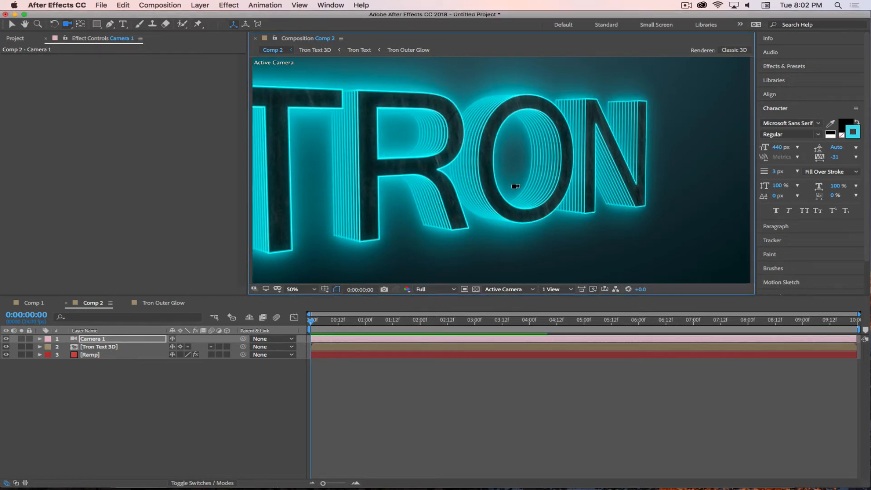
{"action": "key", "text": "c"}
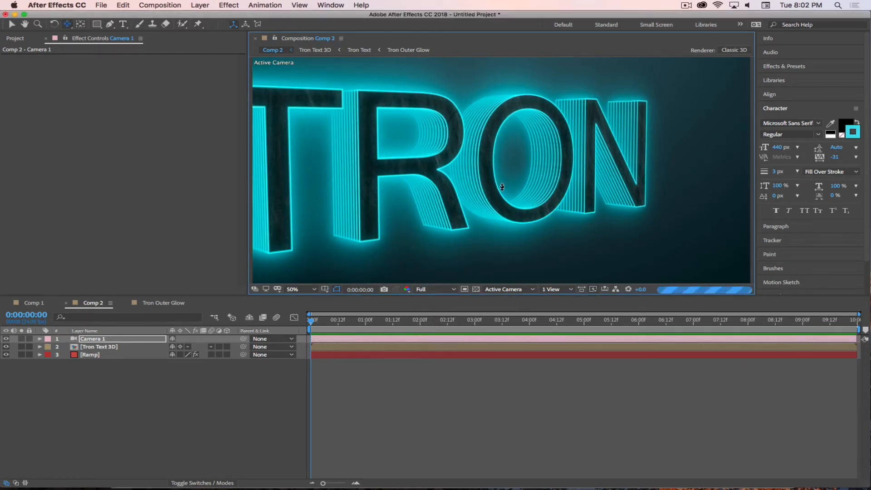
{"action": "left_click_drag", "start_coordinate": [499, 187], "coordinate": [457, 184]}
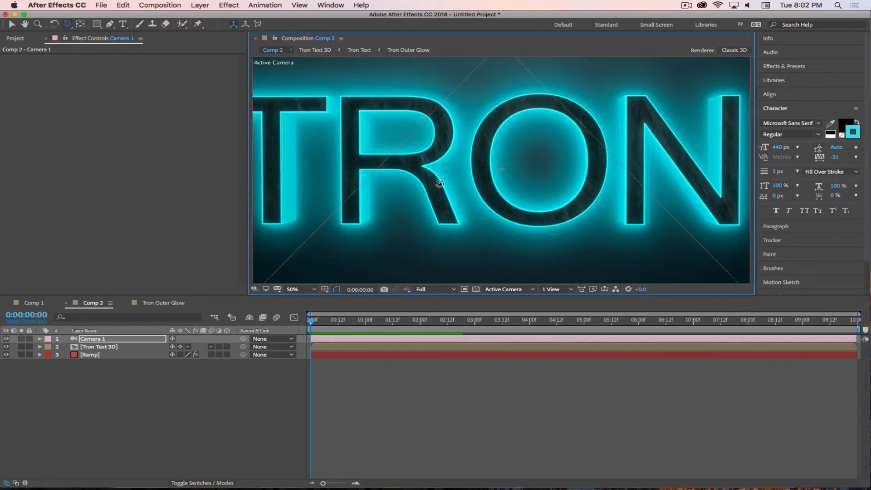
{"action": "key", "text": "super+z"}
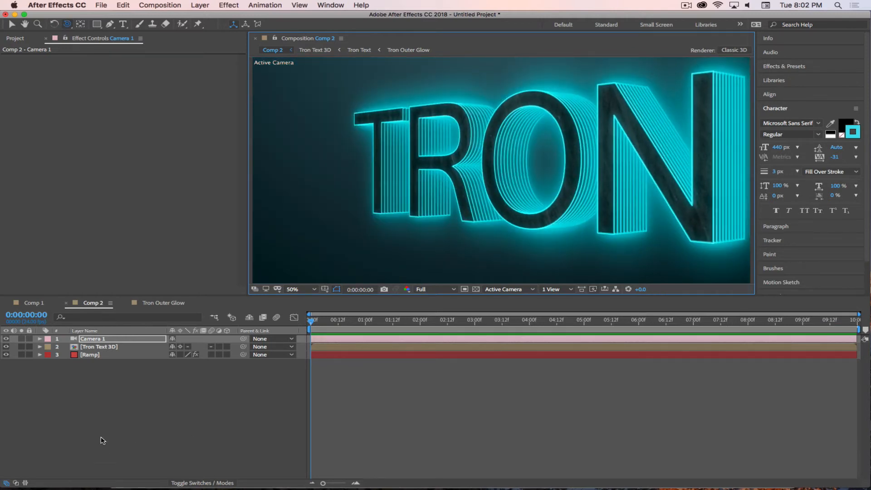
Turn on depth of field for Camera 1 and set its aperture to 200 pixels
{"action": "left_click", "coordinate": [40, 339]}
{"action": "left_click", "coordinate": [49, 355]}
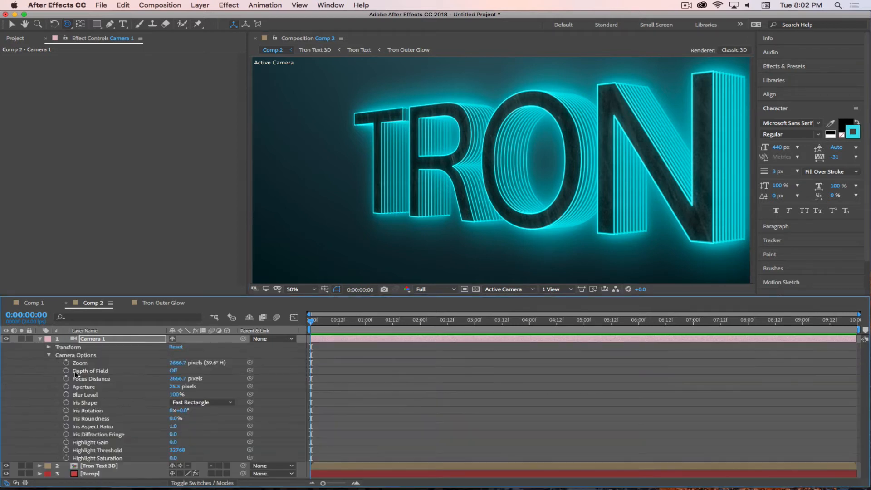
{"action": "left_click", "coordinate": [173, 370]}
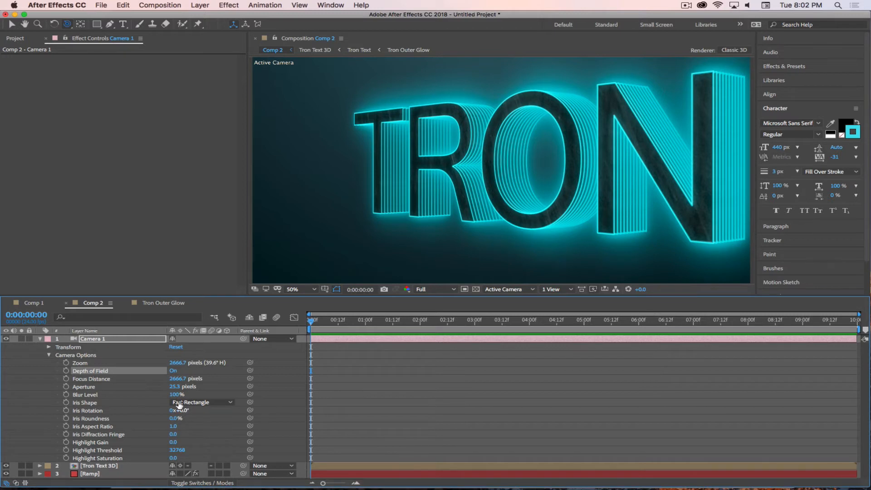
{"action": "left_click", "coordinate": [175, 387]}
{"action": "type", "text": "200"}
{"action": "key", "text": "Return"}
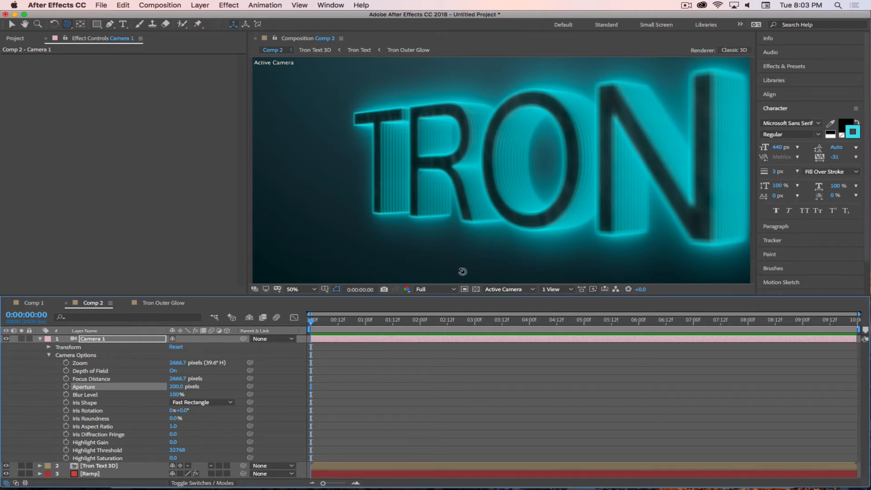
Set Camera 1's iris shape to Octagon and its focus distance to 1872.7 pixels
{"action": "left_click", "coordinate": [202, 402]}
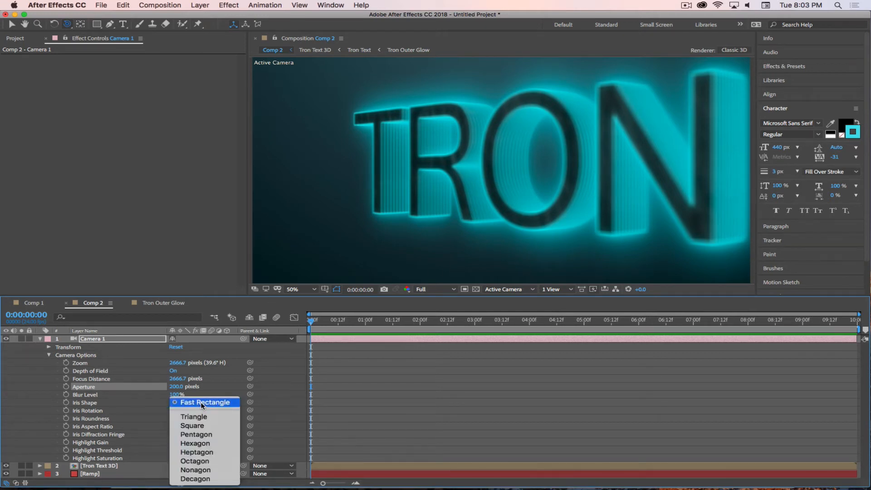
{"action": "left_click", "coordinate": [195, 461]}
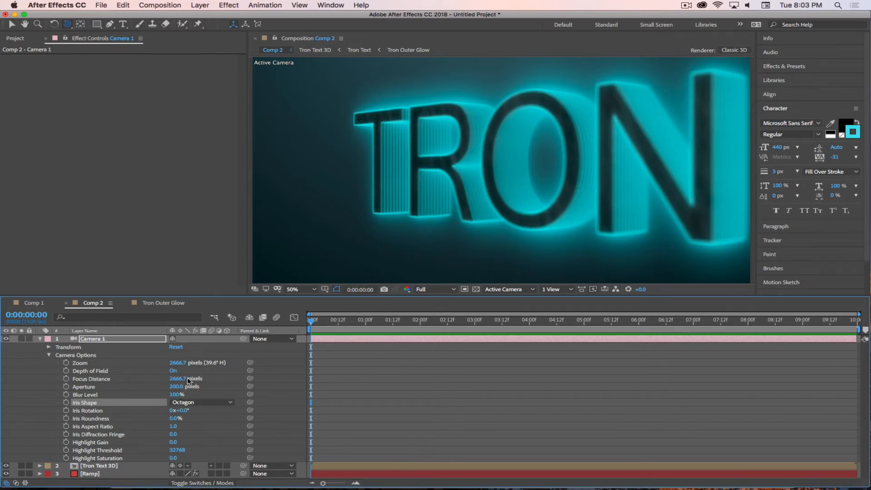
{"action": "left_click_drag", "start_coordinate": [178, 381], "coordinate": [133, 379]}
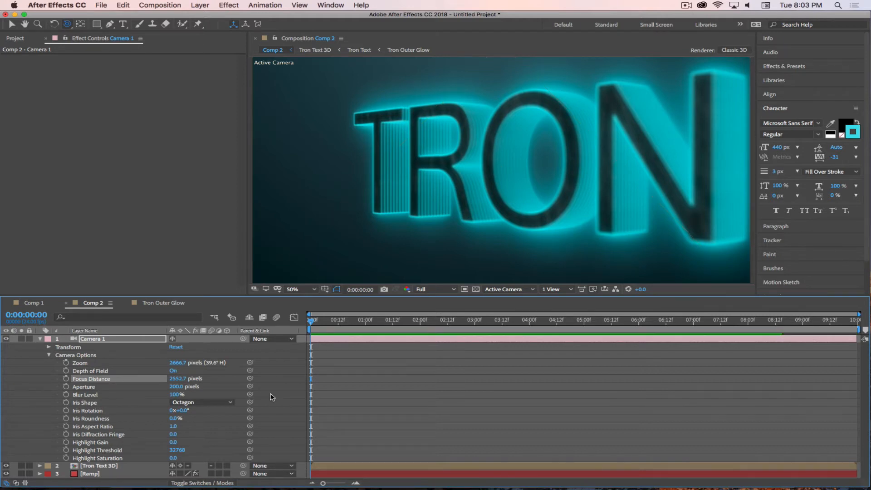
{"action": "left_click_drag", "start_coordinate": [178, 379], "coordinate": [141, 376]}
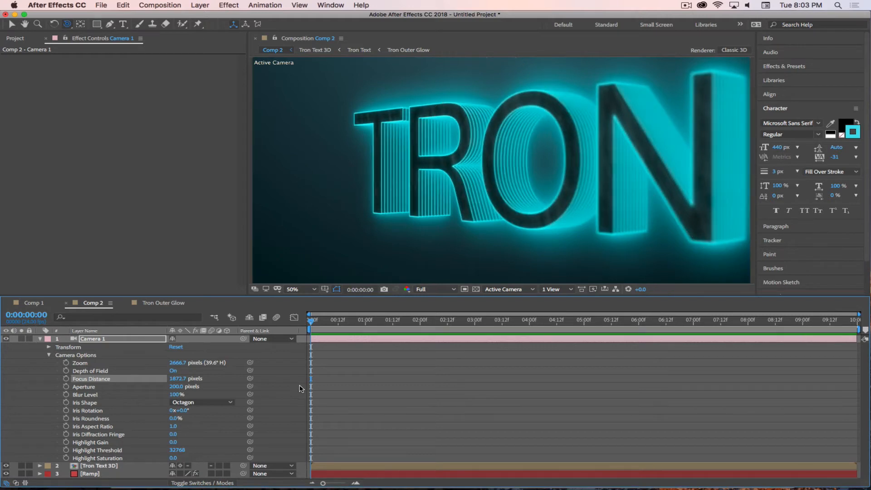
Set Camera 1's aperture to 400 pixels and fit the whole composition in the viewer
{"action": "left_click", "coordinate": [176, 387]}
{"action": "type", "text": "400"}
{"action": "key", "text": "Return"}
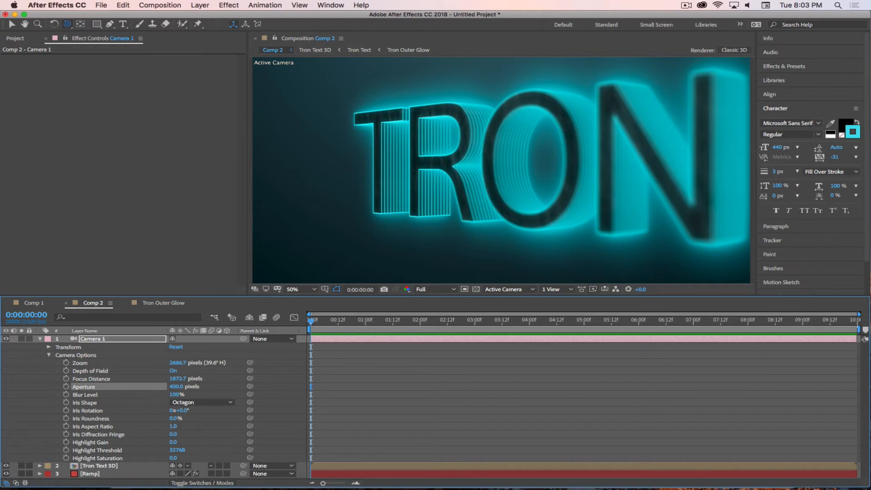
{"action": "left_click", "coordinate": [314, 289]}
{"action": "left_click", "coordinate": [298, 299]}
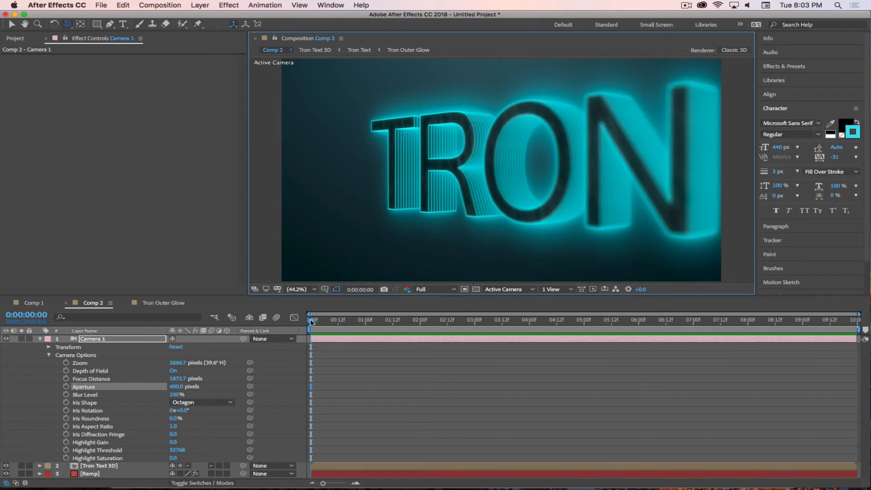
Collapse Camera 1's properties and enable Draft 3D so the preview skips the depth-of-field blur
{"action": "mouse_move", "coordinate": [311, 320]}
{"action": "left_mouse_down"}
{"action": "mouse_move", "coordinate": [359, 322]}
{"action": "mouse_move", "coordinate": [307, 321]}
{"action": "left_mouse_up"}
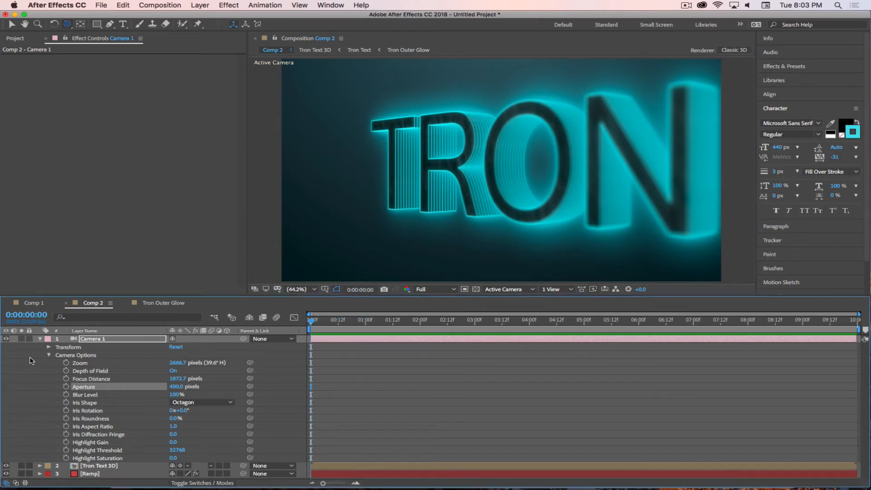
{"action": "left_click", "coordinate": [48, 355]}
{"action": "left_click", "coordinate": [41, 339]}
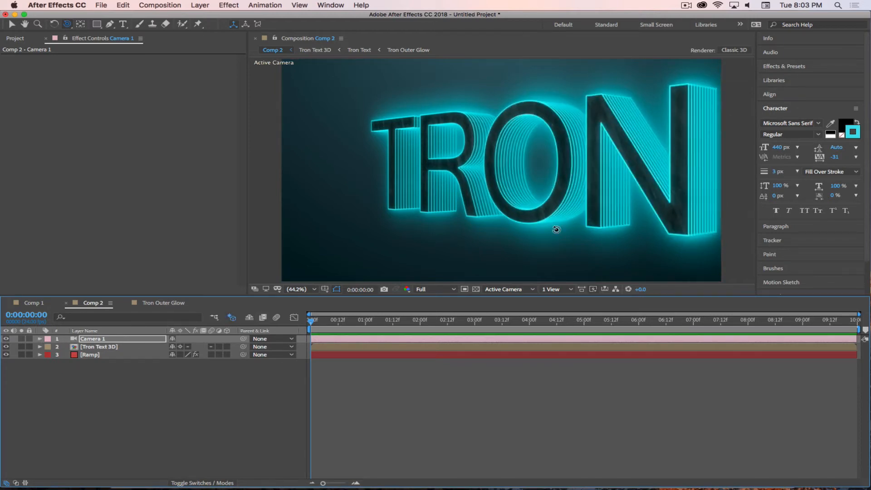
Orbit Camera 1 around the TRON text and reduce the preview resolution to Half
{"action": "left_click", "coordinate": [542, 218]}
{"action": "left_click_drag", "start_coordinate": [559, 217], "coordinate": [621, 218]}
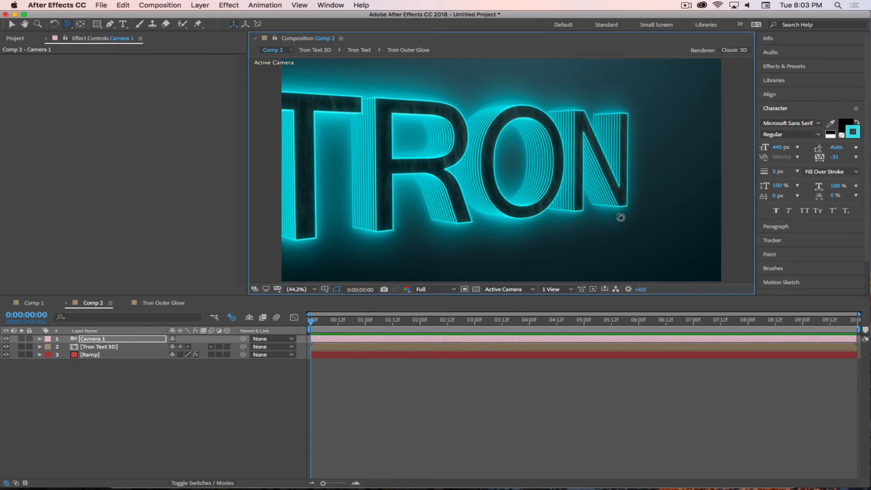
{"action": "left_click_drag", "start_coordinate": [589, 216], "coordinate": [529, 214]}
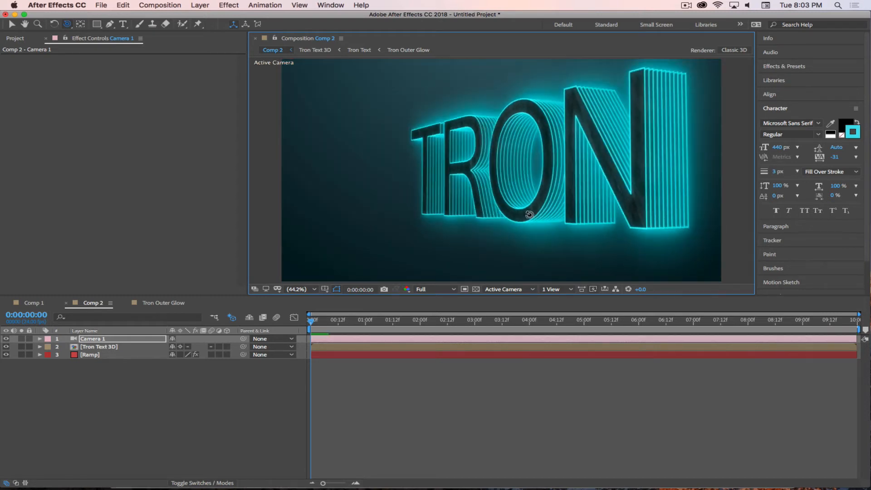
{"action": "left_click", "coordinate": [447, 289]}
{"action": "left_click", "coordinate": [437, 325]}
{"action": "left_click_drag", "start_coordinate": [516, 215], "coordinate": [537, 217]}
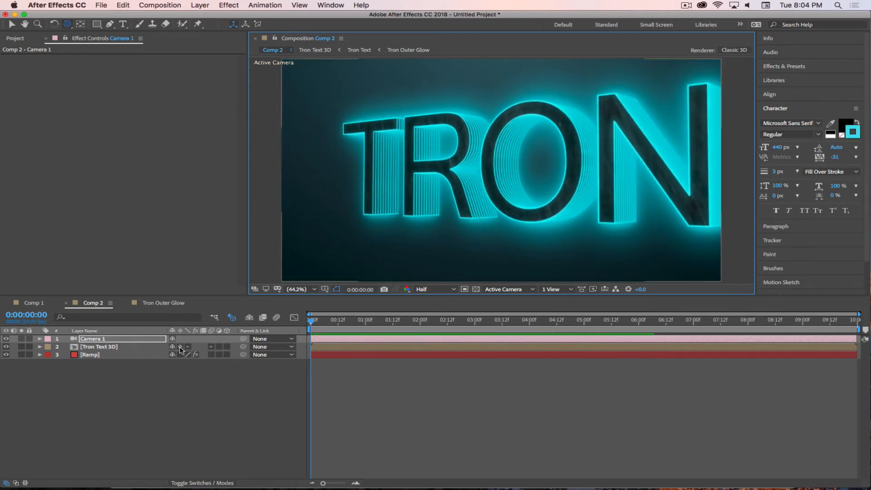
Try dollying and panning Camera 1 on a front view of the TRON text
{"action": "left_click_drag", "start_coordinate": [478, 189], "coordinate": [491, 207]}
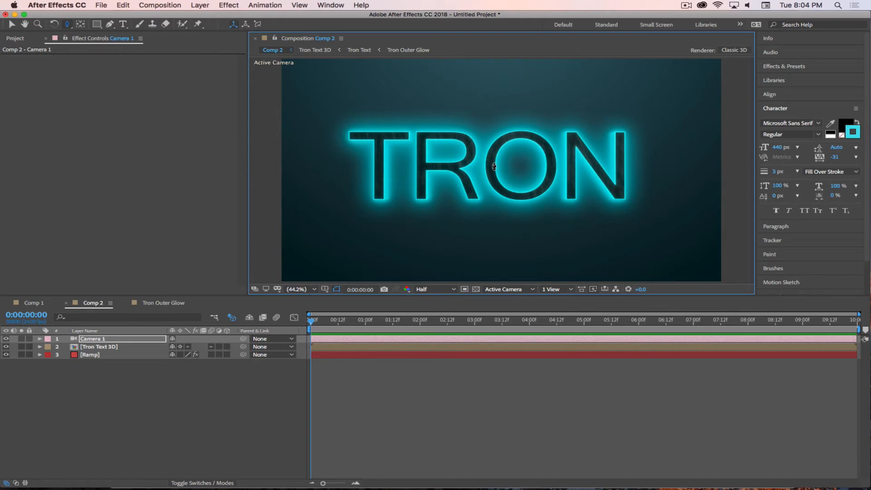
{"action": "key", "text": "c"}
{"action": "key", "text": "c"}
{"action": "left_click_drag", "start_coordinate": [503, 171], "coordinate": [516, 177]}
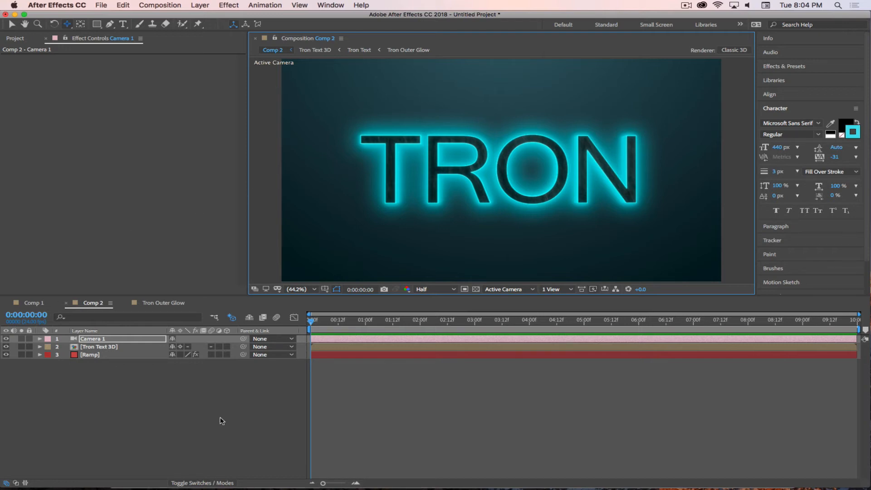
Reset Camera 1's Transform properties to their defaults
{"action": "left_click", "coordinate": [40, 339]}
{"action": "left_click", "coordinate": [41, 339]}
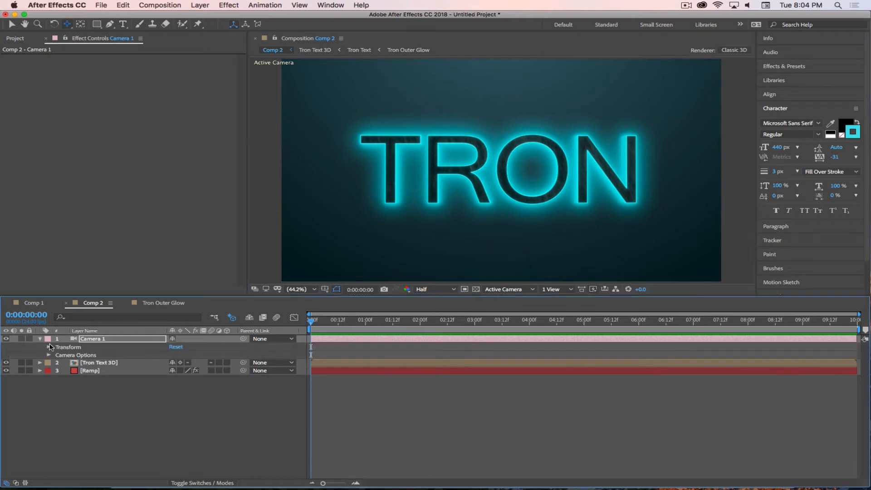
{"action": "left_click", "coordinate": [176, 347]}
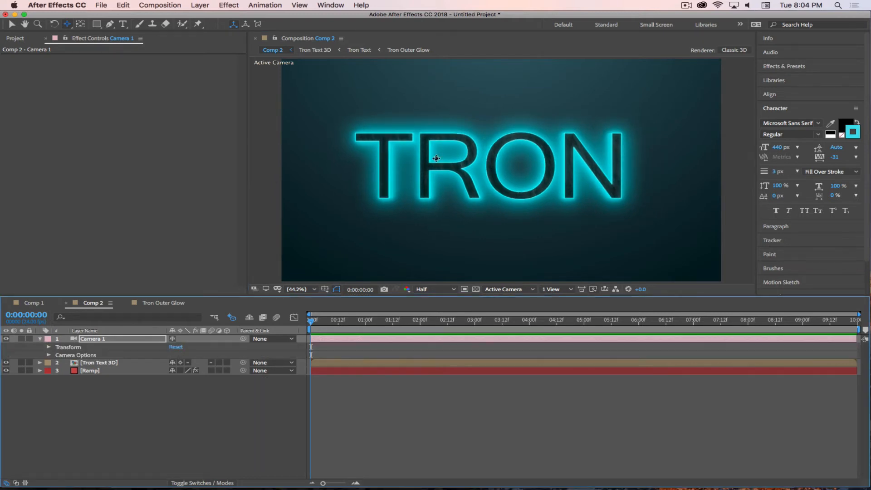
Add a null object above Camera 1 and rename it "Camera Controller"
{"action": "left_click", "coordinate": [72, 446]}
{"action": "left_click", "coordinate": [200, 5]}
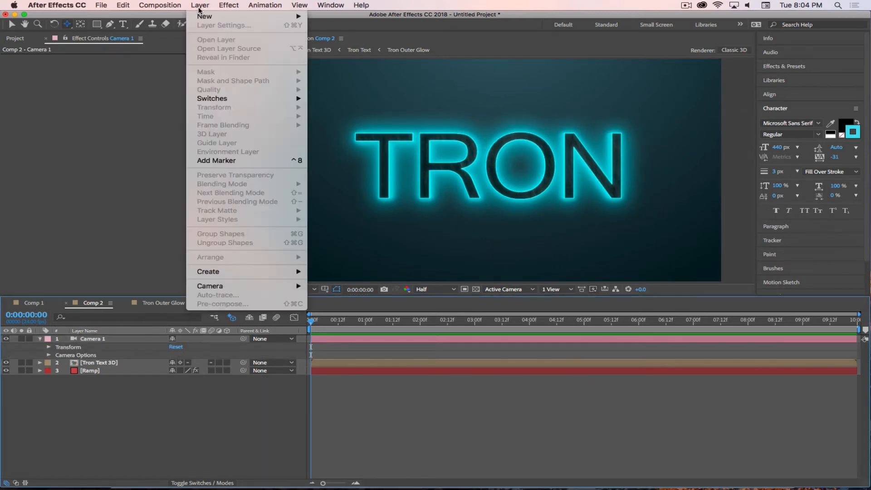
{"action": "mouse_move", "coordinate": [205, 19]}
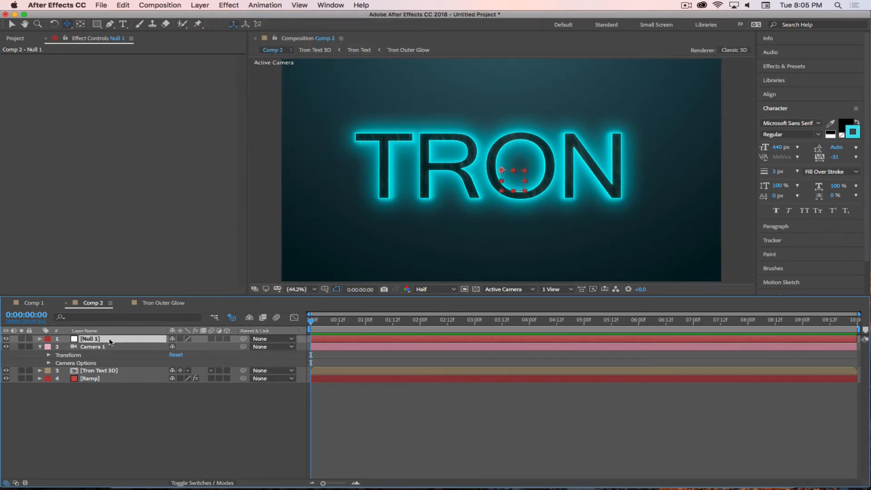
{"action": "key", "text": "Return"}
{"action": "type", "text": "Cam"}
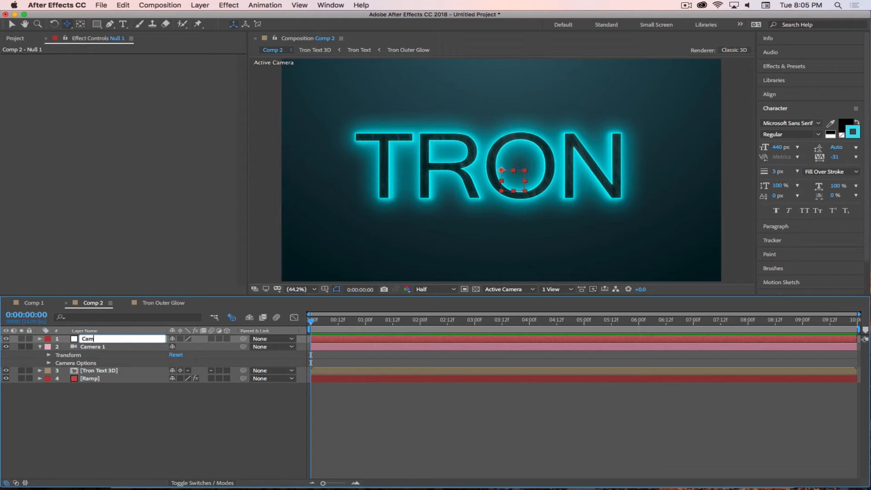
{"action": "type", "text": "era Controller"}
{"action": "key", "text": "Return"}
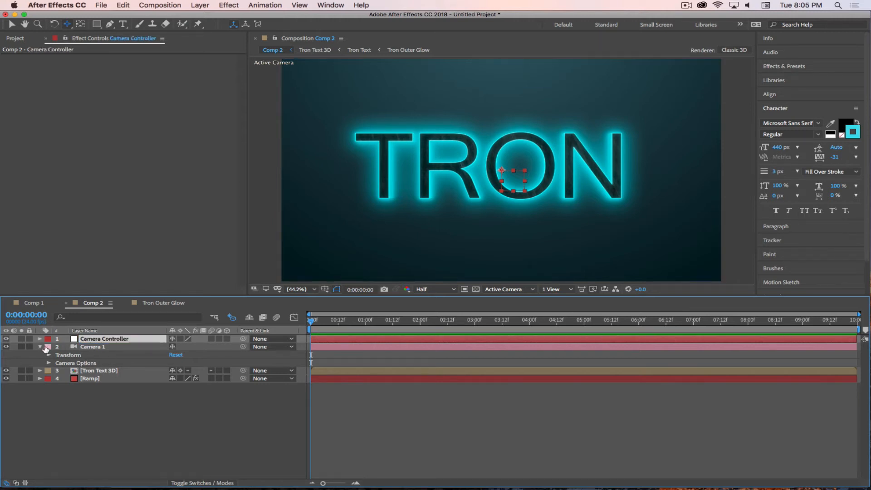
Collapse Camera 1's properties and parent Camera 1 to the Camera Controller null
{"action": "left_click", "coordinate": [44, 347]}
{"action": "left_click", "coordinate": [93, 347]}
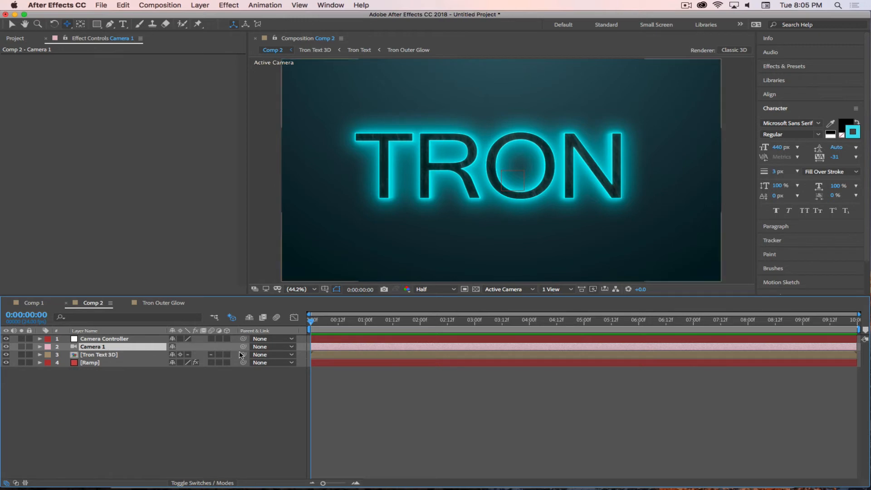
{"action": "left_click_drag", "start_coordinate": [242, 347], "coordinate": [100, 338]}
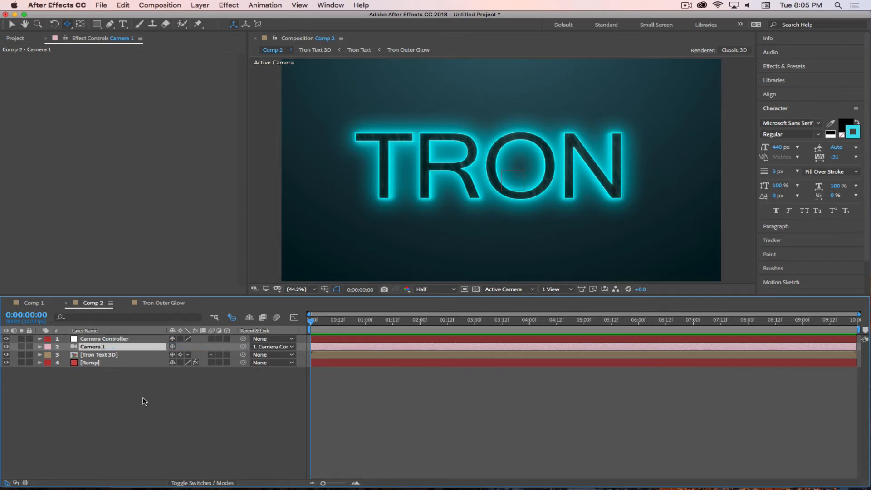
Make the Camera Controller a 3D layer and show all of its Transform properties
{"action": "left_click", "coordinate": [119, 339]}
{"action": "key", "text": "r"}
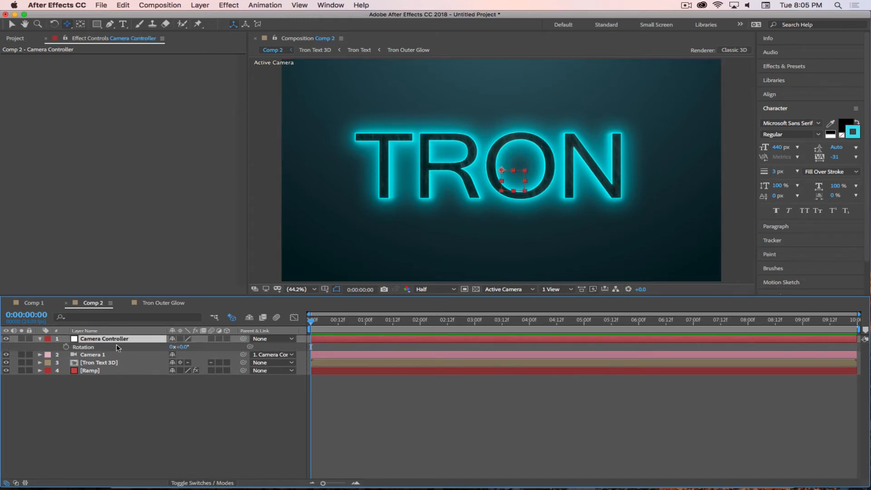
{"action": "left_click", "coordinate": [40, 339]}
{"action": "left_click", "coordinate": [40, 339]}
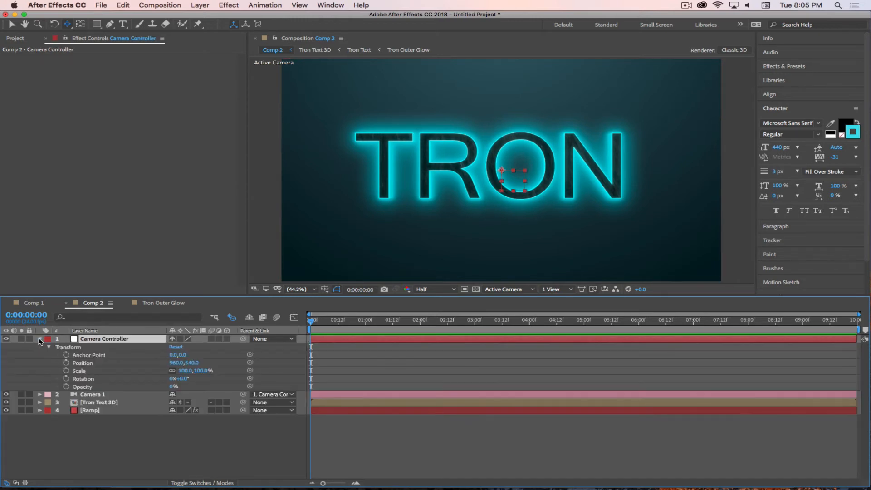
{"action": "left_click", "coordinate": [227, 339]}
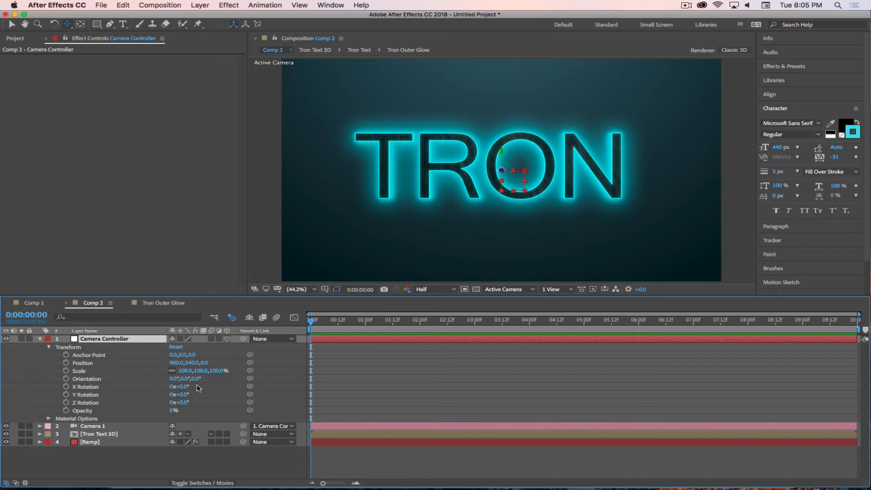
Try rotating the Camera Controller, undo the rotation, and set its Z position to 429
{"action": "left_click_drag", "start_coordinate": [181, 386], "coordinate": [296, 404]}
{"action": "key", "text": "super+z"}
{"action": "left_click_drag", "start_coordinate": [205, 362], "coordinate": [236, 362]}
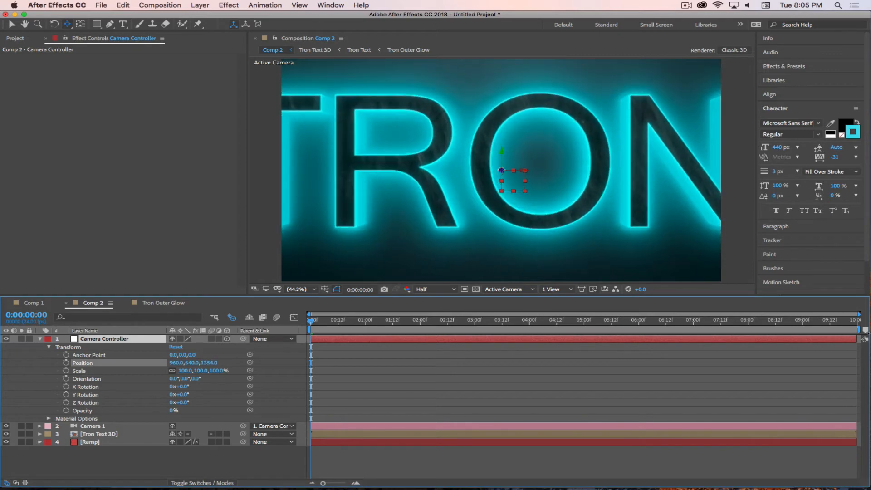
{"action": "left_click_drag", "start_coordinate": [868, 332], "coordinate": [73, 347]}
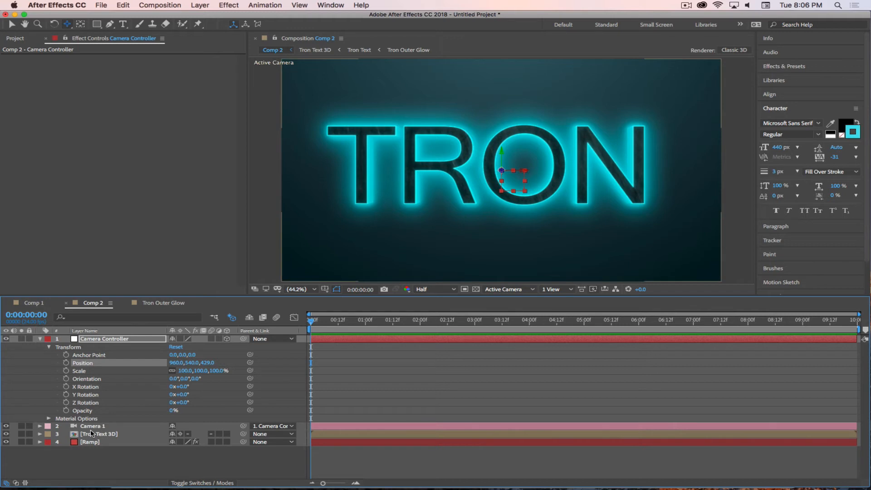
Reveal Camera 1's Transform properties and set the Camera Controller's X position to 902
{"action": "left_click", "coordinate": [40, 426]}
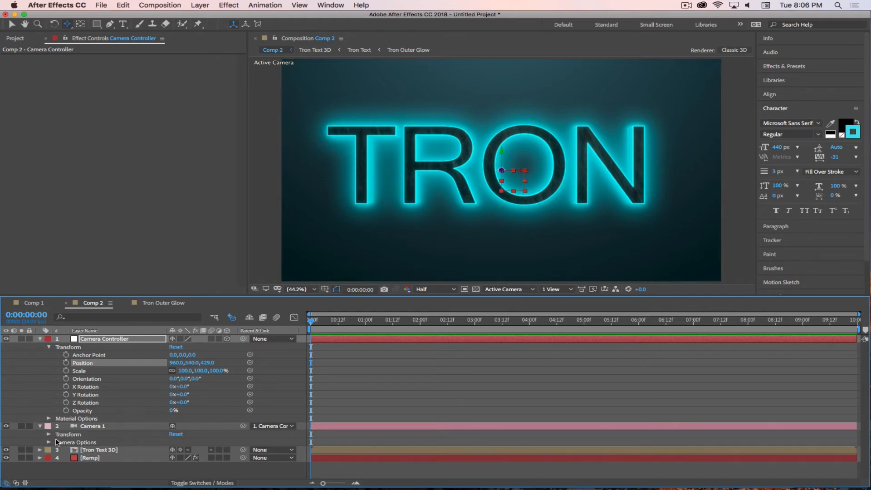
{"action": "scroll", "coordinate": [138, 461], "scroll_direction": "down", "scroll_amount": 1}
{"action": "scroll", "coordinate": [134, 459], "scroll_direction": "down", "scroll_amount": 3}
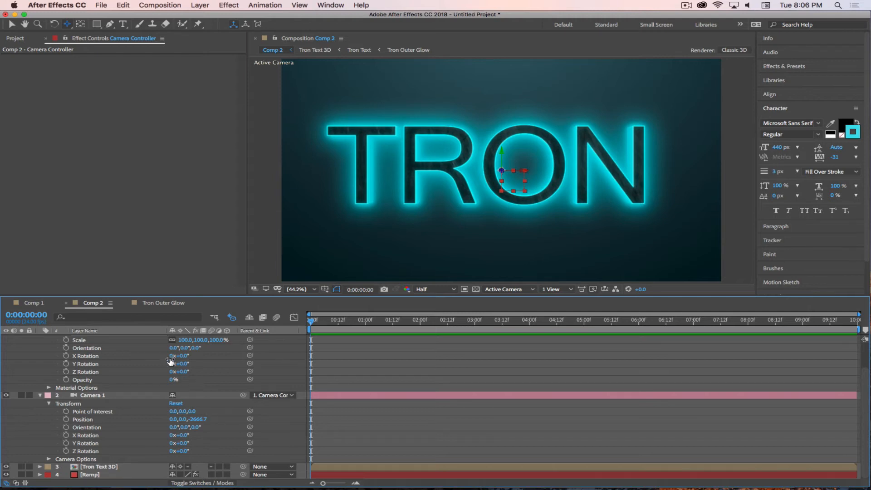
{"action": "scroll", "coordinate": [171, 363], "scroll_direction": "up", "scroll_amount": 3}
{"action": "left_click_drag", "start_coordinate": [175, 363], "coordinate": [115, 342]}
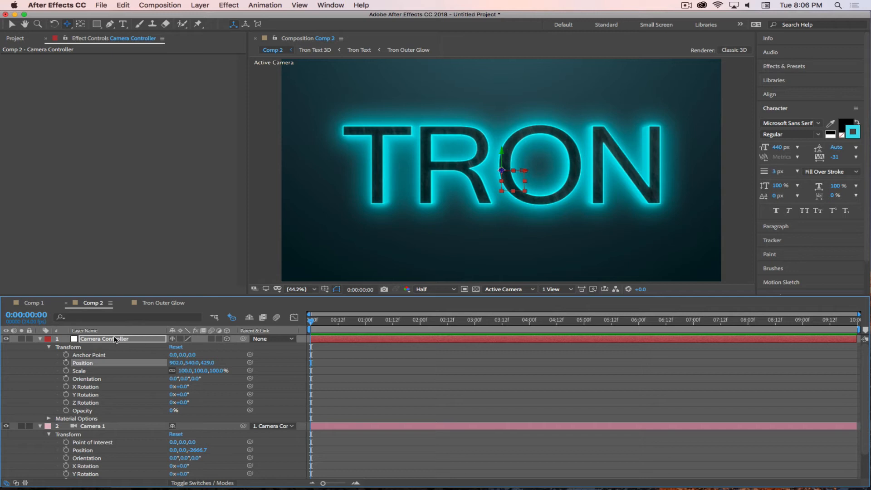
View the scene in Custom View 1 and orbit around the text to examine Camera 1's relation to the null
{"action": "left_click", "coordinate": [506, 290]}
{"action": "left_click", "coordinate": [511, 389]}
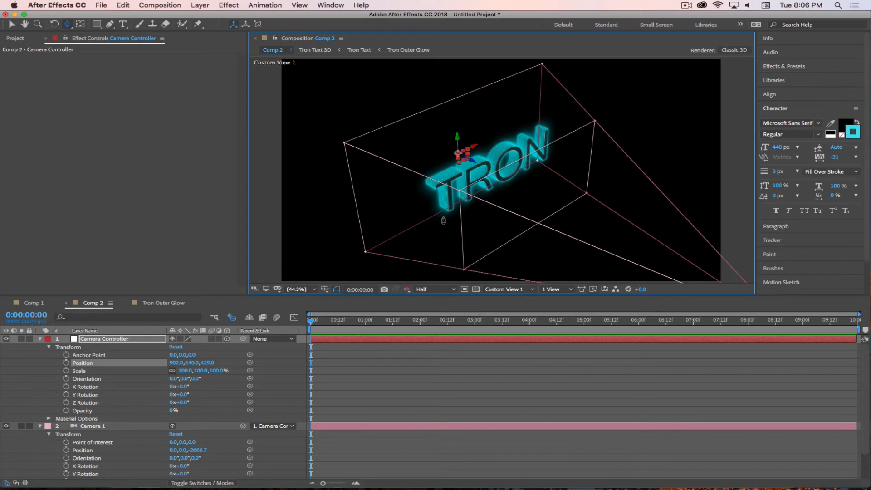
{"action": "key", "text": "c"}
{"action": "left_click_drag", "start_coordinate": [460, 222], "coordinate": [450, 177]}
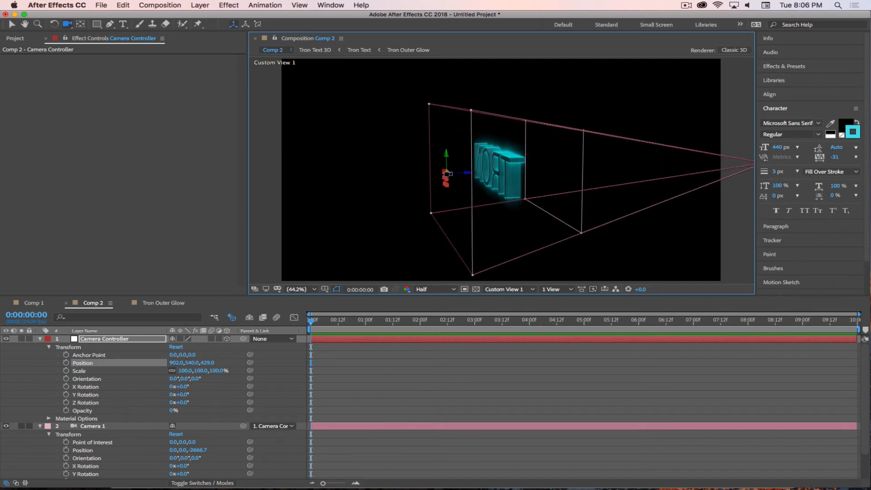
{"action": "left_click", "coordinate": [97, 427]}
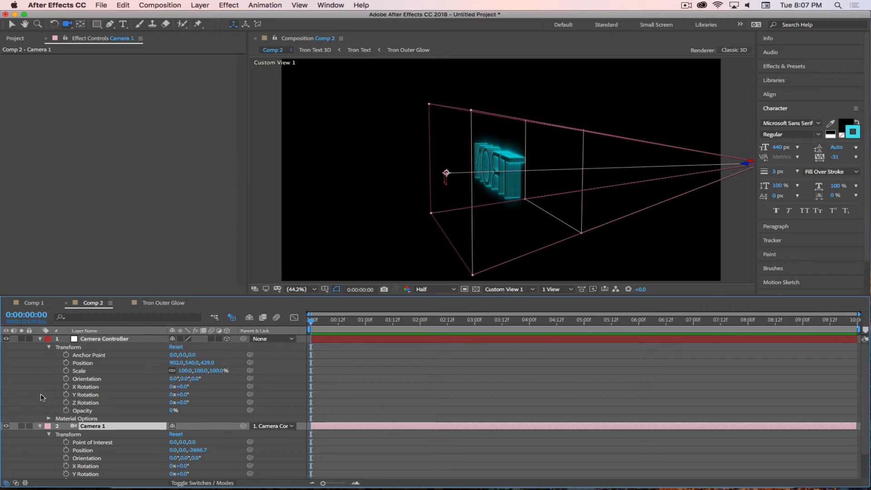
Collapse the Camera Controller and Camera 1 layers and return the viewer to Active Camera
{"action": "left_click", "coordinate": [40, 338]}
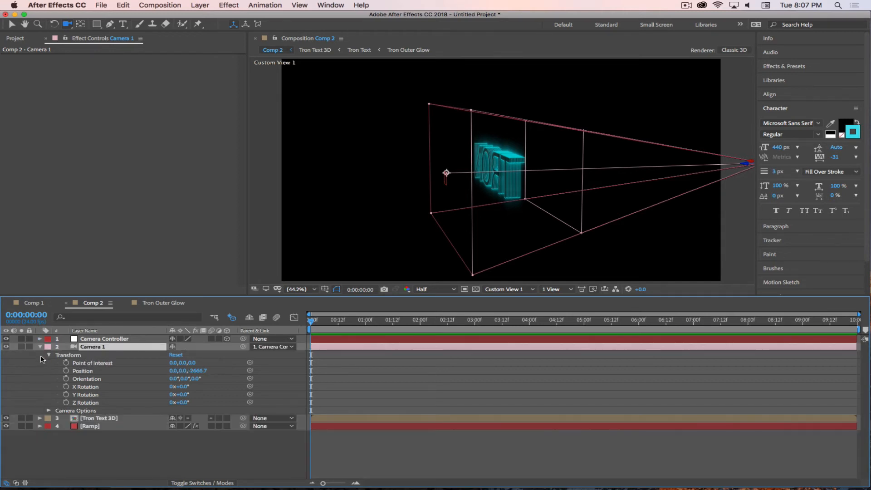
{"action": "left_click", "coordinate": [40, 346]}
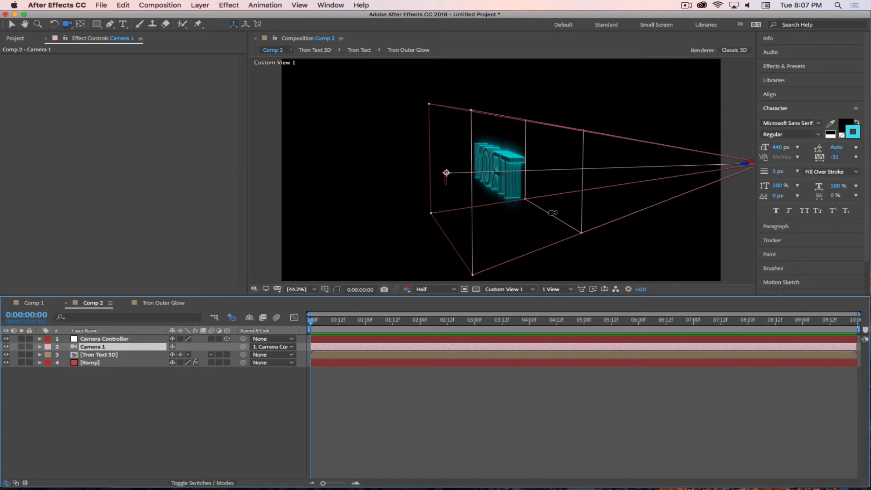
{"action": "left_click", "coordinate": [510, 290]}
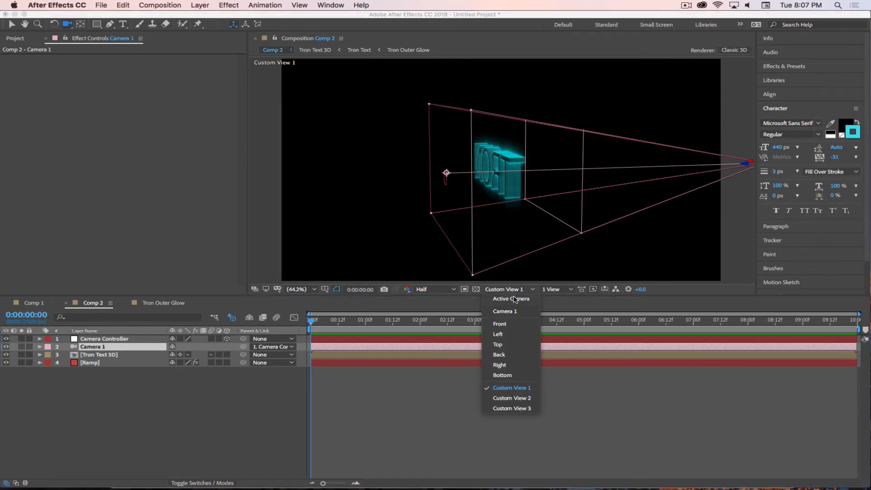
{"action": "left_click", "coordinate": [512, 303]}
Set the Camera Controller's Position to 1032, 510, 2829 so the camera sits past the text
{"action": "left_click", "coordinate": [104, 339]}
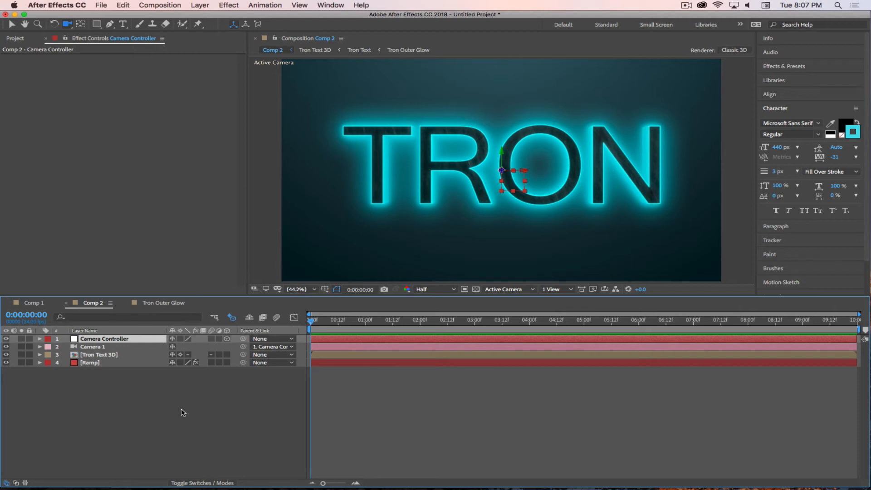
{"action": "key", "text": "p"}
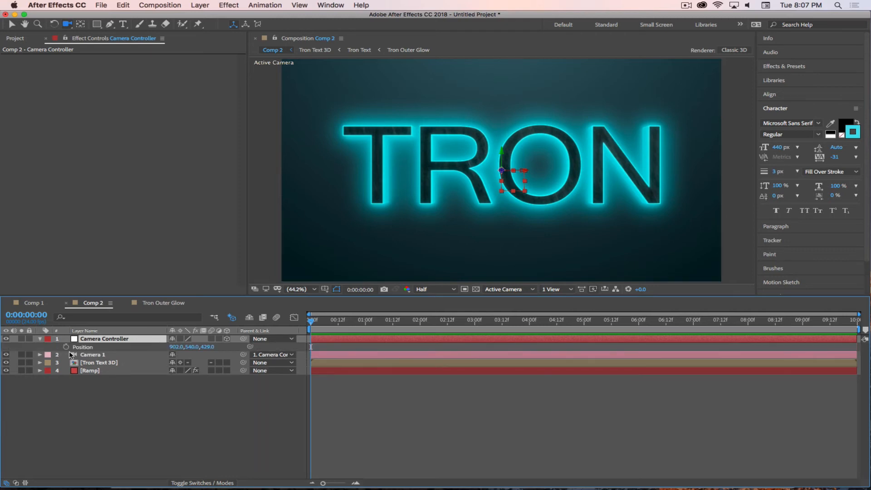
{"action": "left_click_drag", "start_coordinate": [204, 350], "coordinate": [281, 349]}
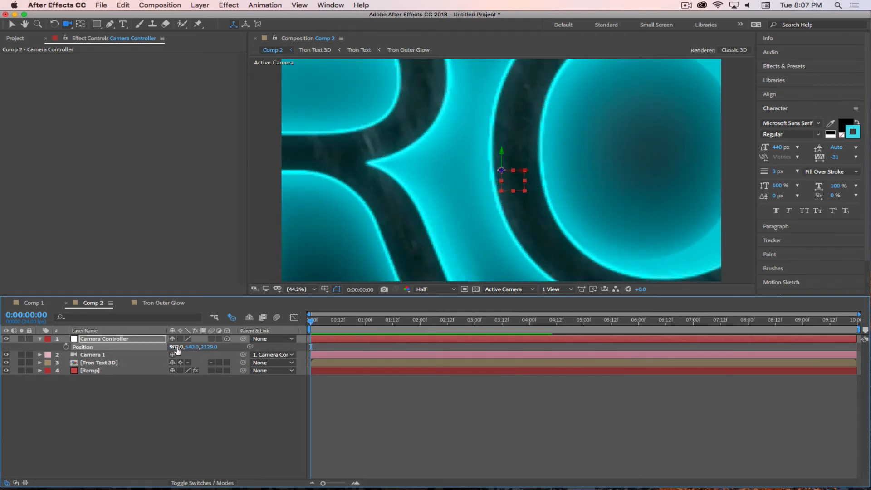
{"action": "left_click_drag", "start_coordinate": [177, 349], "coordinate": [242, 348]}
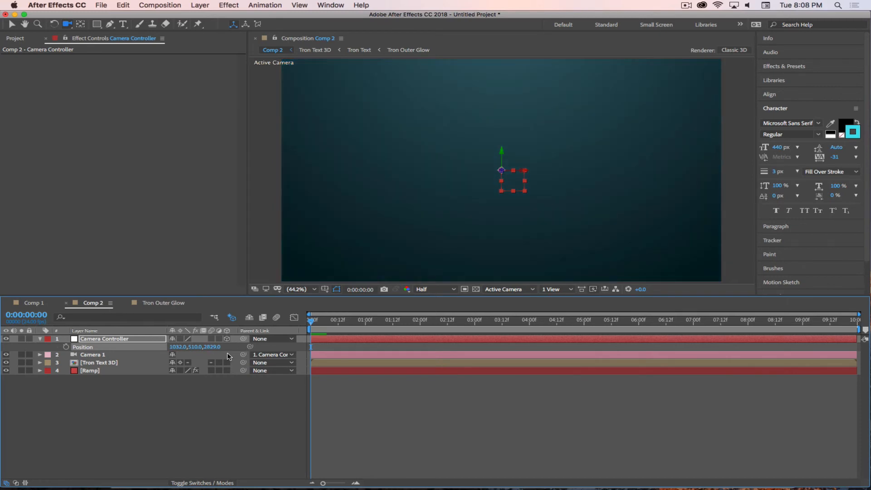
Keyframe the Camera Controller's Position at frame 0 and add a keyframe at 0:00:00:12 with Z at 1859
{"action": "left_click", "coordinate": [66, 346]}
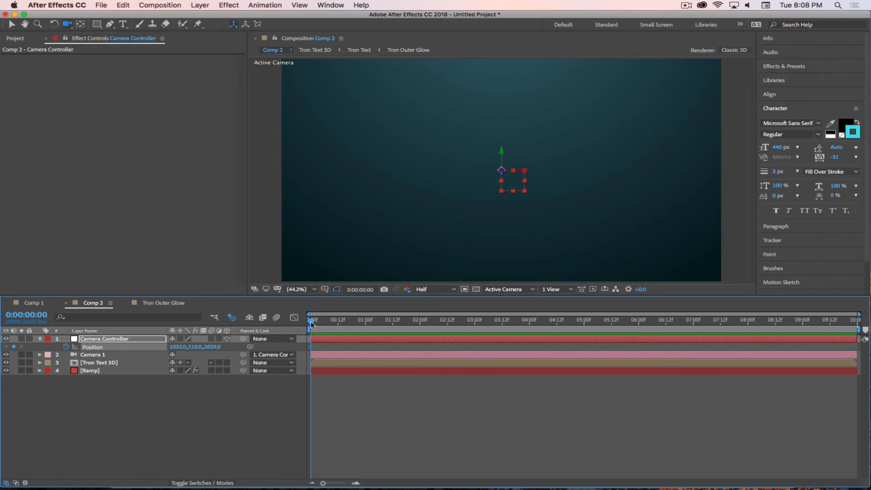
{"action": "left_click_drag", "start_coordinate": [311, 322], "coordinate": [337, 326]}
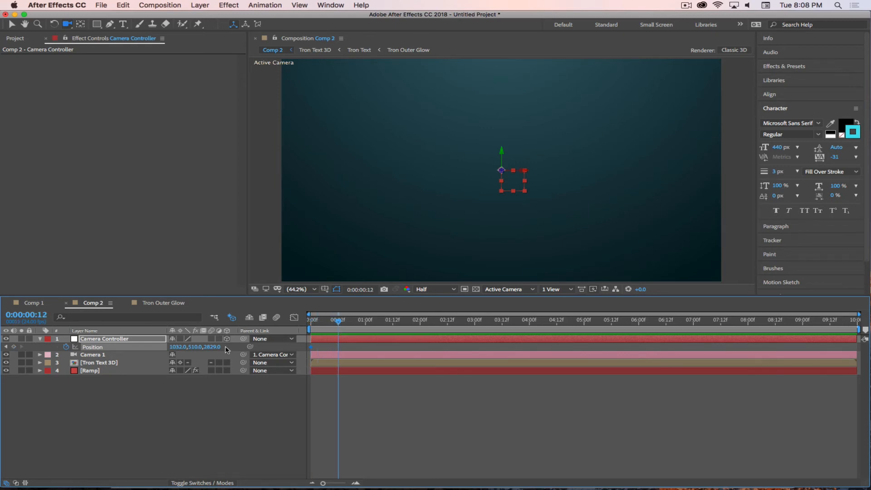
{"action": "left_click_drag", "start_coordinate": [213, 346], "coordinate": [163, 348]}
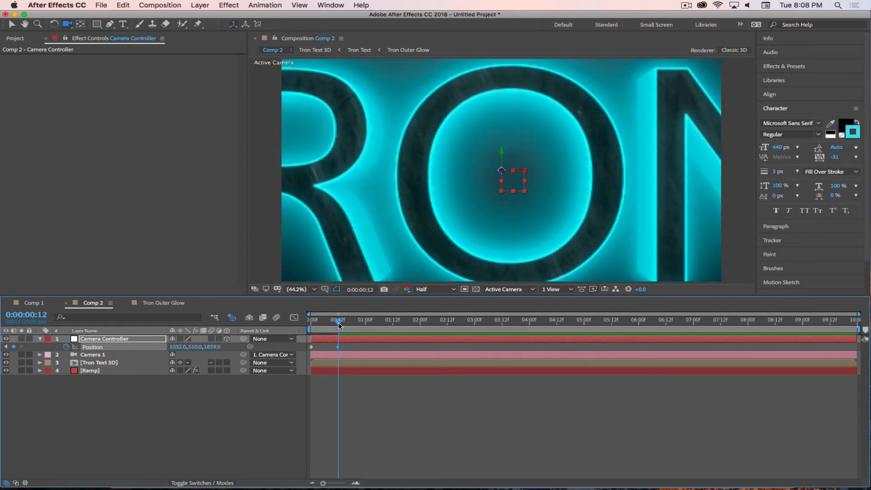
Try the Camera Controller's rotation at 0:00:01:00, undo it, and return to its Position keyframe at 0:00:00:12
{"action": "left_click_drag", "start_coordinate": [340, 324], "coordinate": [362, 330]}
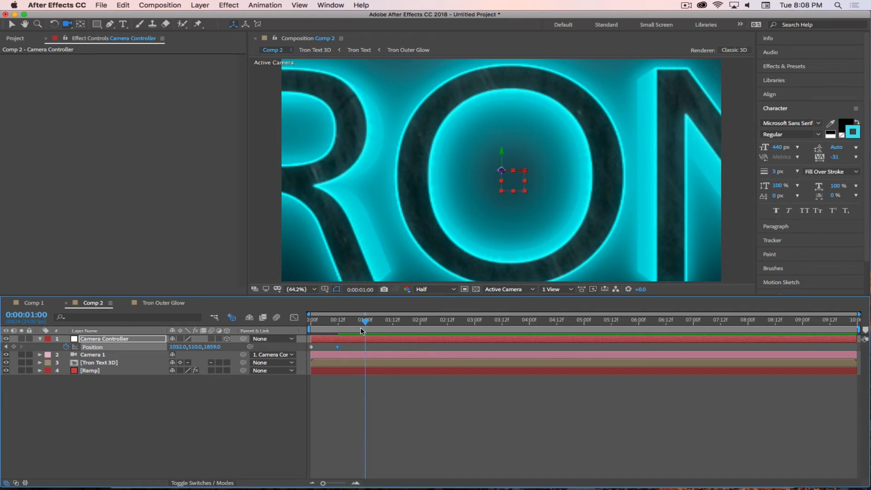
{"action": "key", "text": "r"}
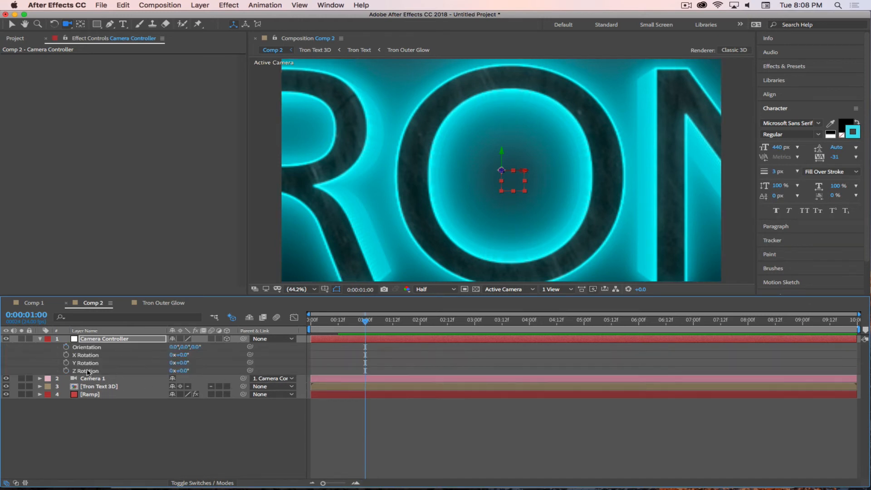
{"action": "mouse_move", "coordinate": [185, 356]}
{"action": "left_mouse_down"}
{"action": "mouse_move", "coordinate": [204, 355]}
{"action": "mouse_move", "coordinate": [187, 356]}
{"action": "mouse_move", "coordinate": [195, 364]}
{"action": "mouse_move", "coordinate": [183, 364]}
{"action": "mouse_move", "coordinate": [198, 364]}
{"action": "mouse_move", "coordinate": [192, 370]}
{"action": "left_mouse_up"}
{"action": "key", "text": "super+z"}
{"action": "left_click", "coordinate": [191, 369]}
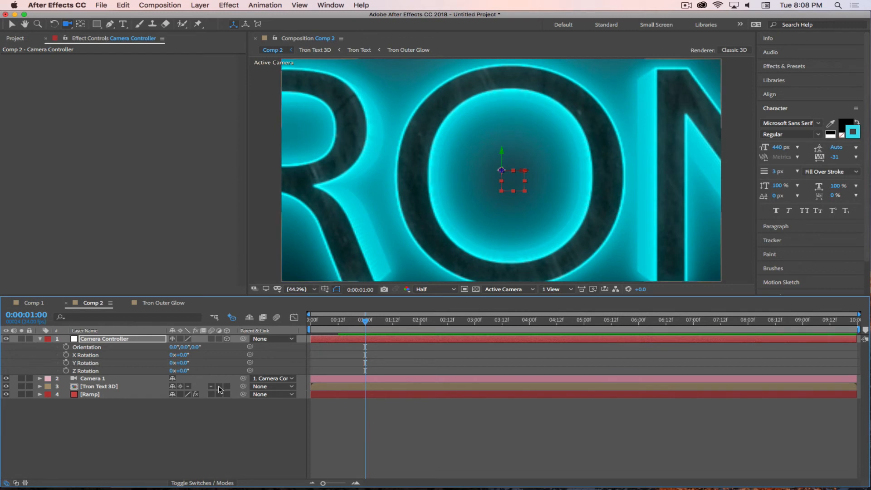
{"action": "left_click", "coordinate": [130, 339]}
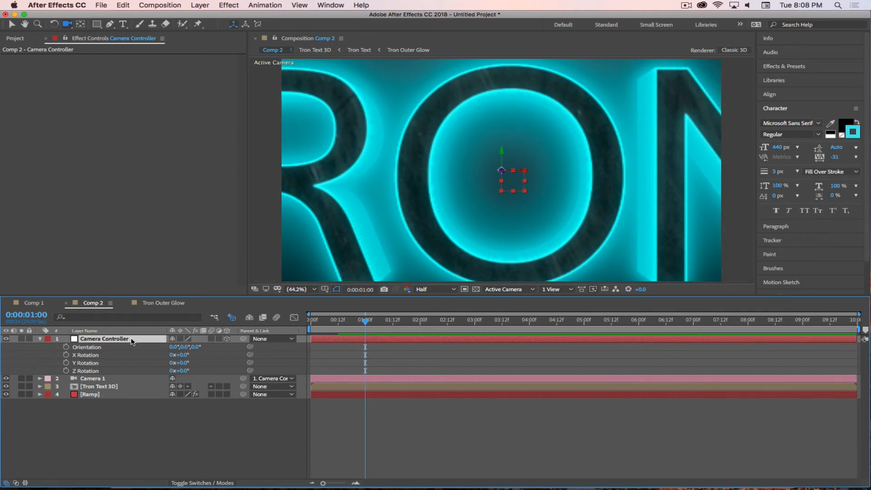
{"action": "key", "text": "p"}
{"action": "left_click_drag", "start_coordinate": [367, 323], "coordinate": [341, 324]}
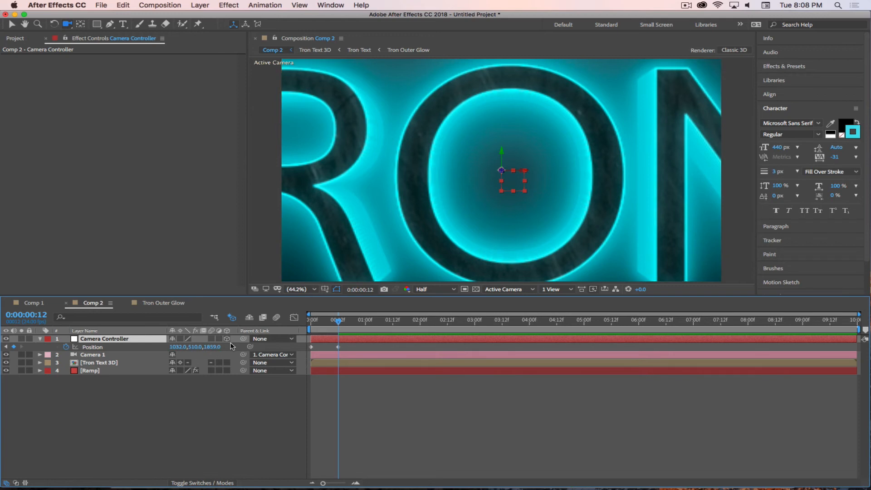
Split the composition viewer into two views and zoom the Top view to 33.3%
{"action": "left_click", "coordinate": [556, 289]}
{"action": "left_click", "coordinate": [558, 311]}
{"action": "scroll", "coordinate": [359, 156], "scroll_direction": "down", "scroll_amount": 2}
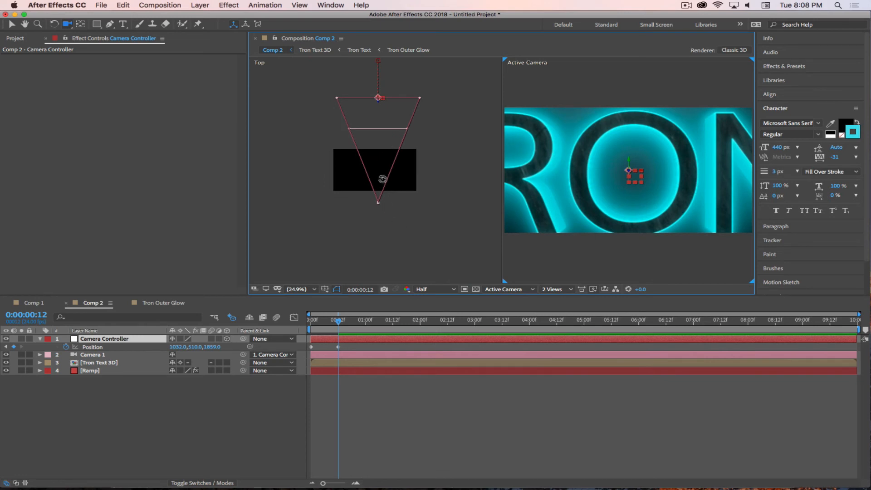
{"action": "key", "text": "c"}
{"action": "scroll", "coordinate": [377, 169], "scroll_direction": "down", "scroll_amount": 3}
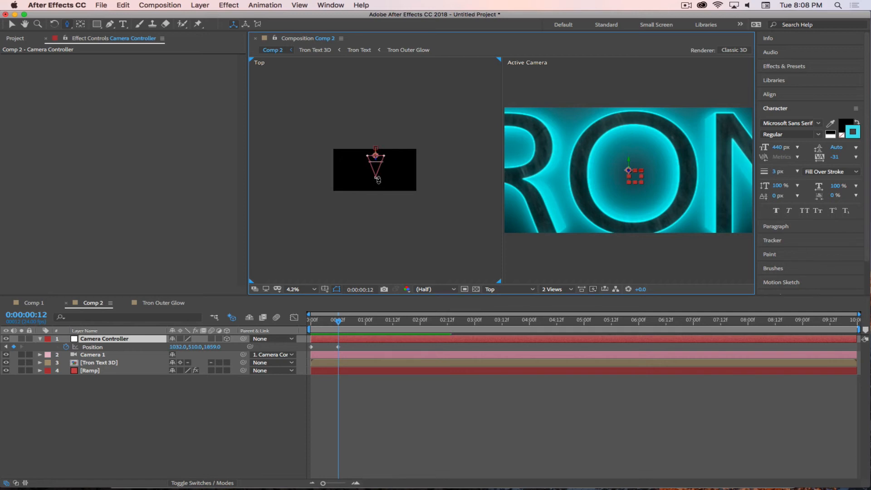
{"action": "scroll", "coordinate": [377, 180], "scroll_direction": "up", "scroll_amount": 4}
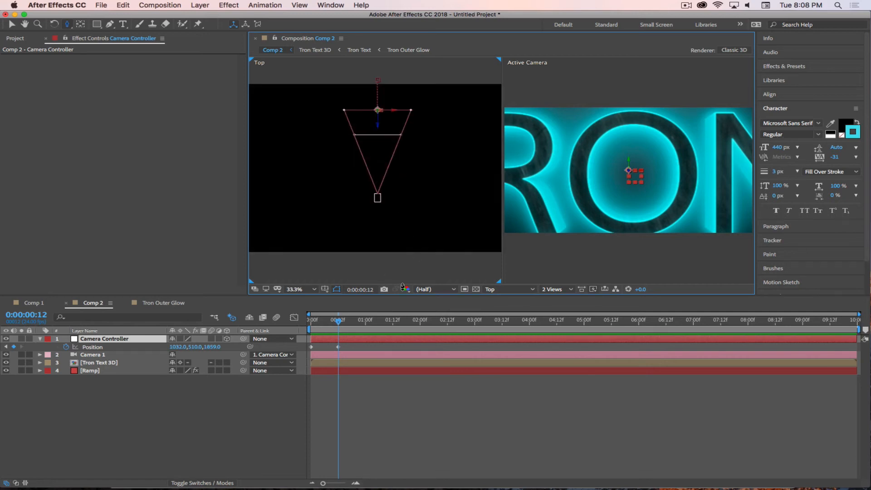
Change the Top view to Custom View 1 and orbit it to show the TRON text with the camera rig
{"action": "left_click", "coordinate": [493, 289]}
{"action": "left_click", "coordinate": [511, 388]}
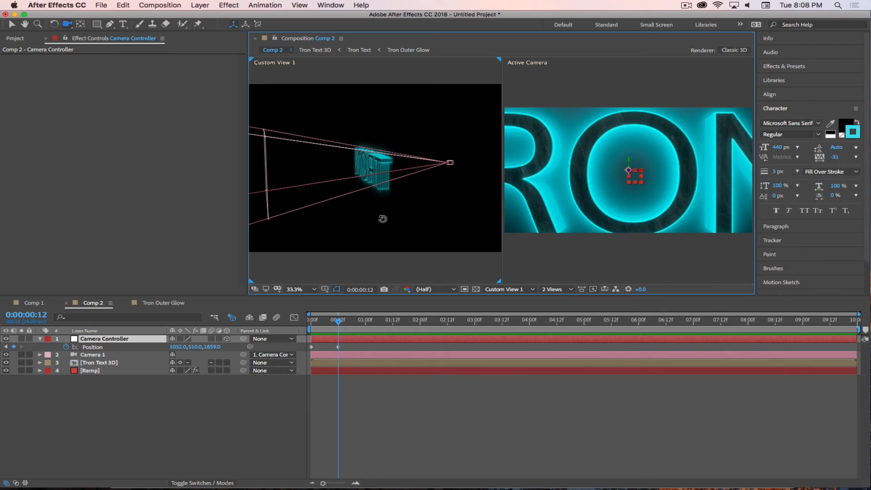
{"action": "left_click_drag", "start_coordinate": [383, 218], "coordinate": [362, 215]}
{"action": "left_click_drag", "start_coordinate": [349, 218], "coordinate": [380, 181]}
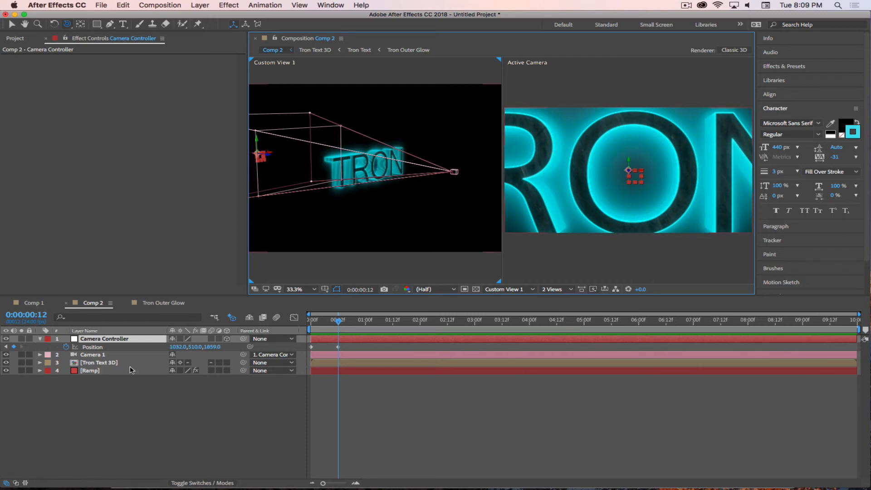
Set the Camera Controller's Z position to 61 at 0:00:00:12, pulling the camera back to show the whole text
{"action": "left_click_drag", "start_coordinate": [213, 347], "coordinate": [115, 341]}
{"action": "left_click_drag", "start_coordinate": [256, 249], "coordinate": [374, 226]}
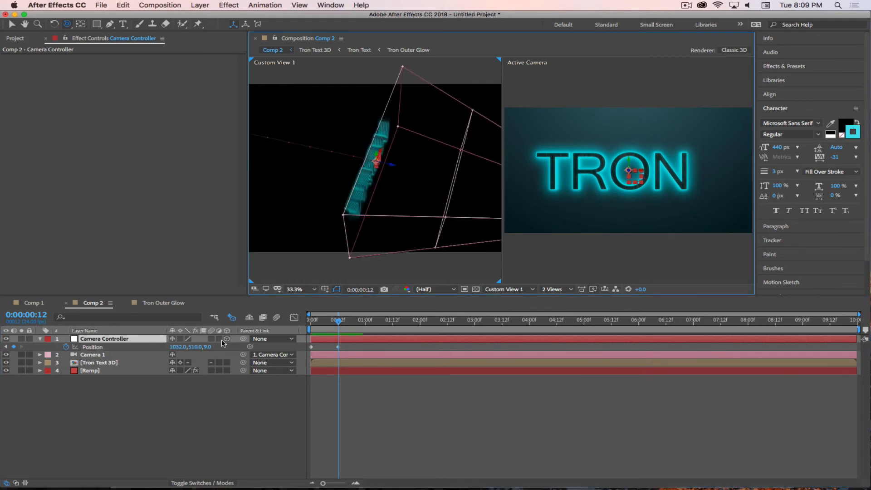
{"action": "left_click_drag", "start_coordinate": [208, 351], "coordinate": [236, 349]}
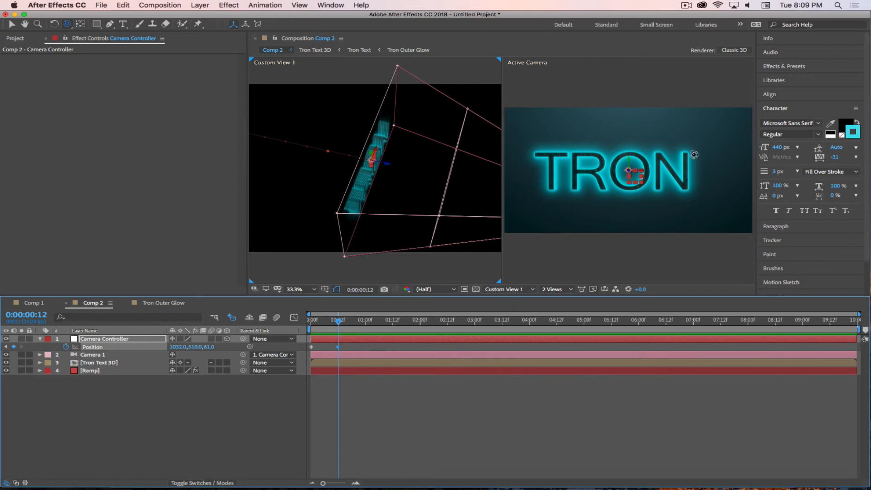
{"action": "left_click", "coordinate": [39, 339]}
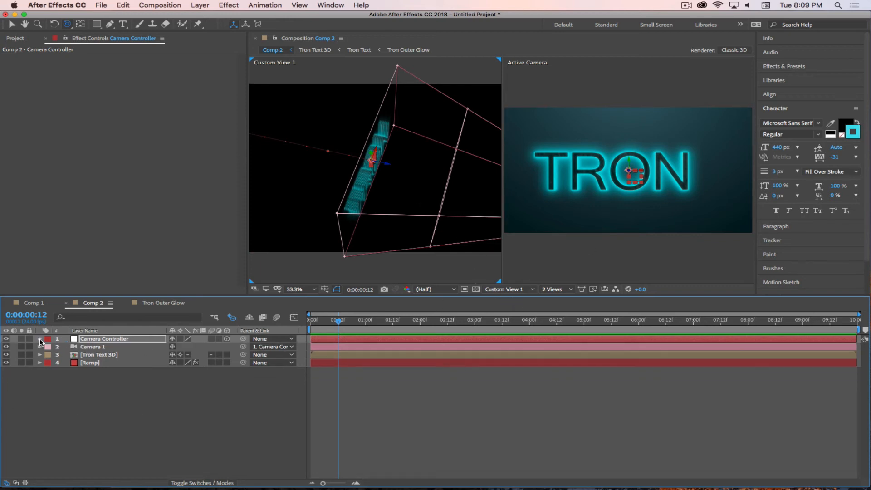
{"action": "left_click", "coordinate": [40, 339]}
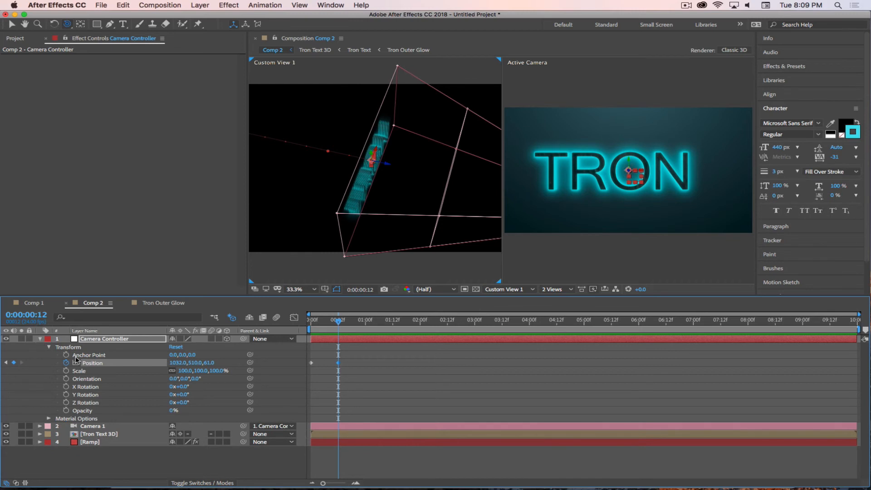
{"action": "left_click", "coordinate": [48, 418]}
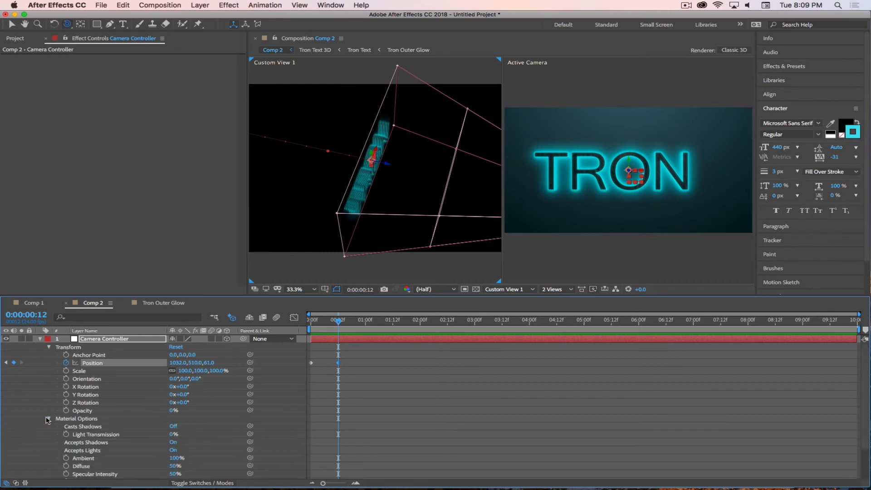
{"action": "left_click", "coordinate": [48, 347]}
{"action": "left_click", "coordinate": [47, 355]}
{"action": "left_click", "coordinate": [40, 339]}
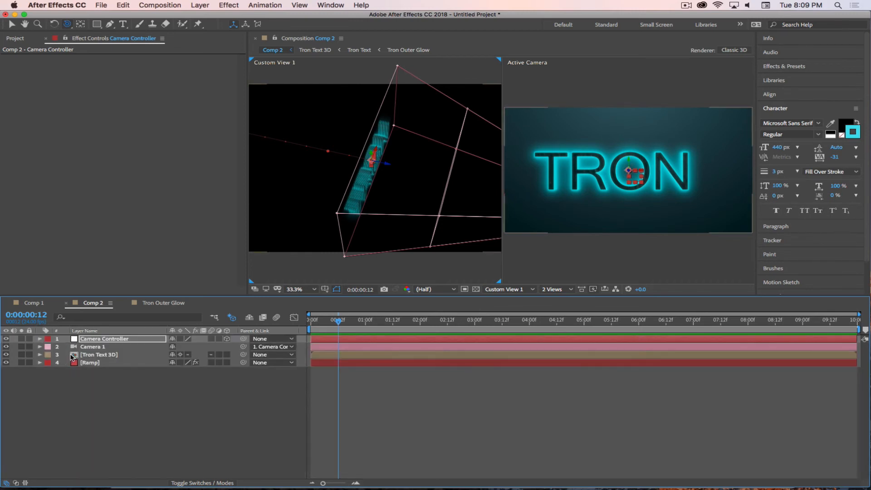
Keyframe Camera 1's Zoom at the start of the timeline and at 10606.7 pixels at 0:00:00:12, and go to 0:00:01:00
{"action": "left_click", "coordinate": [97, 347]}
{"action": "left_click", "coordinate": [40, 347]}
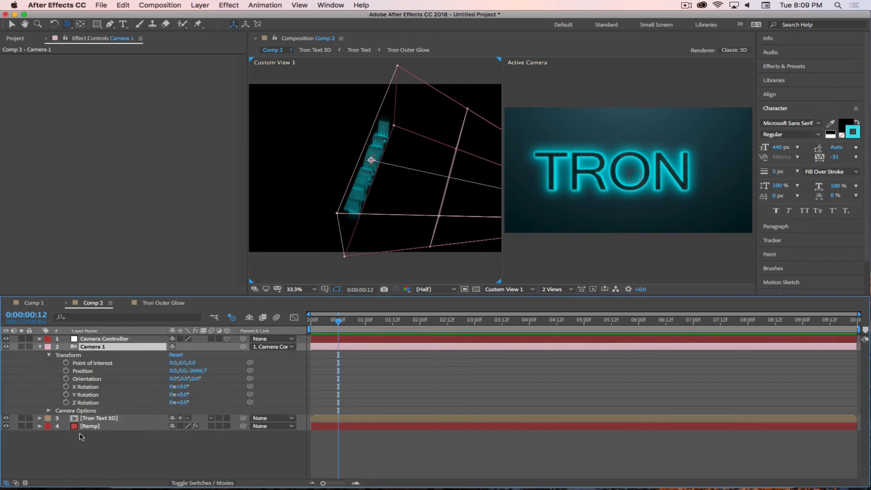
{"action": "left_click", "coordinate": [49, 410]}
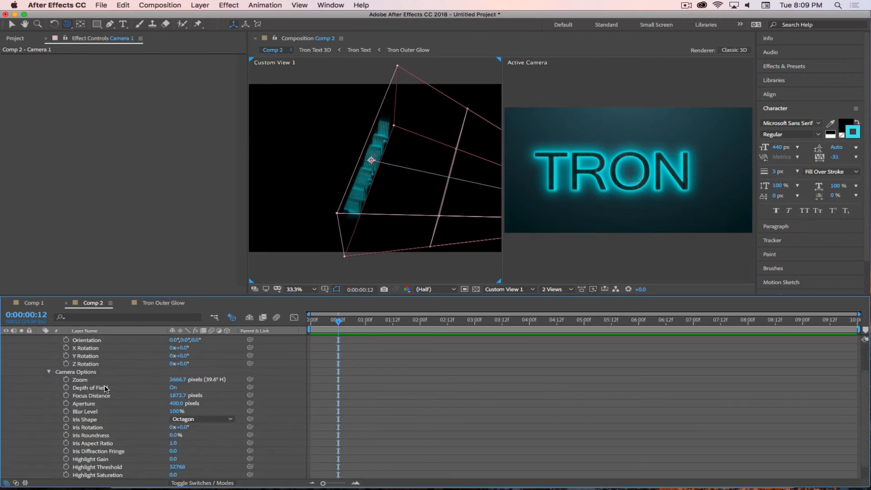
{"action": "left_click", "coordinate": [66, 379]}
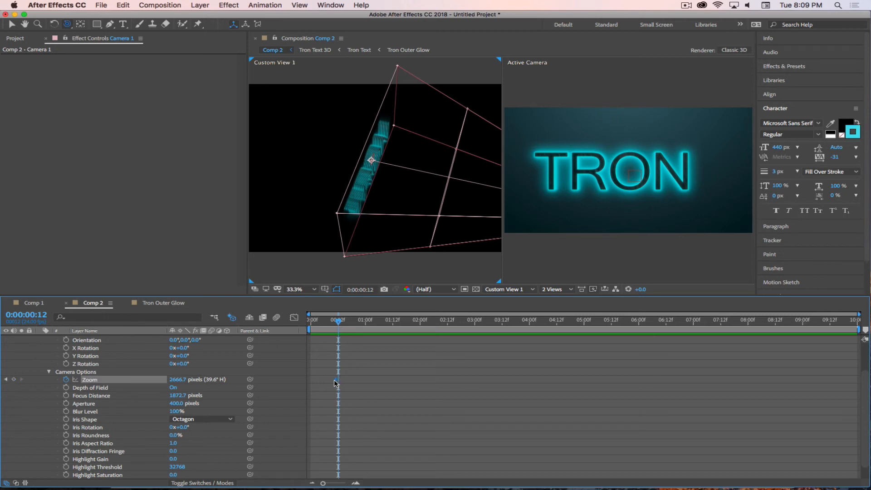
{"action": "left_click_drag", "start_coordinate": [335, 380], "coordinate": [314, 380]}
{"action": "mouse_move", "coordinate": [335, 322]}
{"action": "left_mouse_down"}
{"action": "mouse_move", "coordinate": [256, 320]}
{"action": "mouse_move", "coordinate": [337, 332]}
{"action": "left_mouse_up"}
{"action": "left_click_drag", "start_coordinate": [182, 382], "coordinate": [593, 383]}
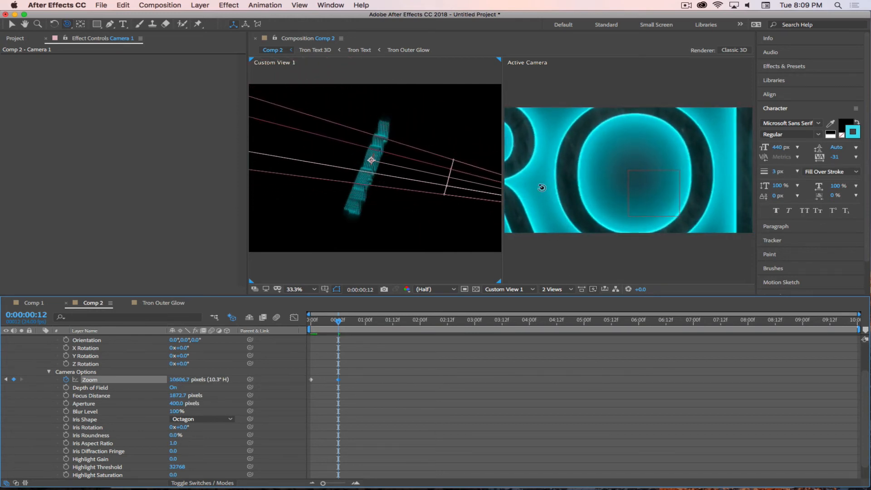
{"action": "left_click_drag", "start_coordinate": [339, 323], "coordinate": [367, 326]}
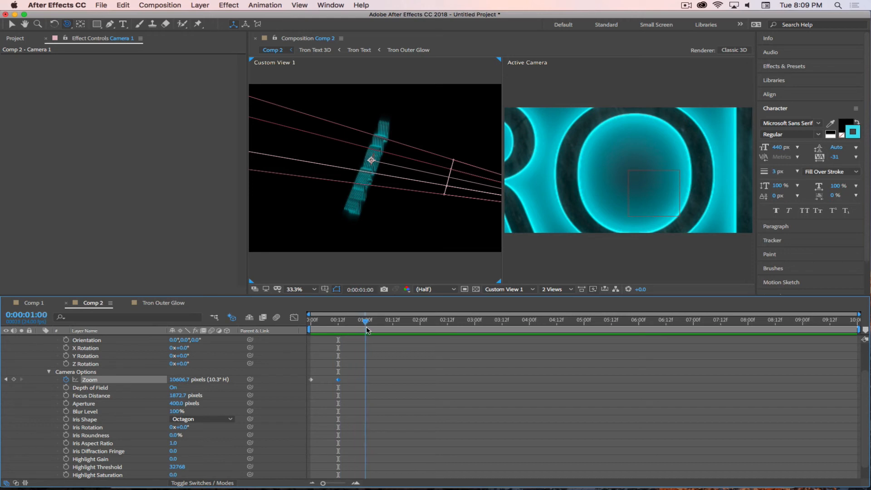
Try rotating Camera 1 itself at 0:00:01:00 and undo the attempt
{"action": "scroll", "coordinate": [194, 395], "scroll_direction": "up", "scroll_amount": 3}
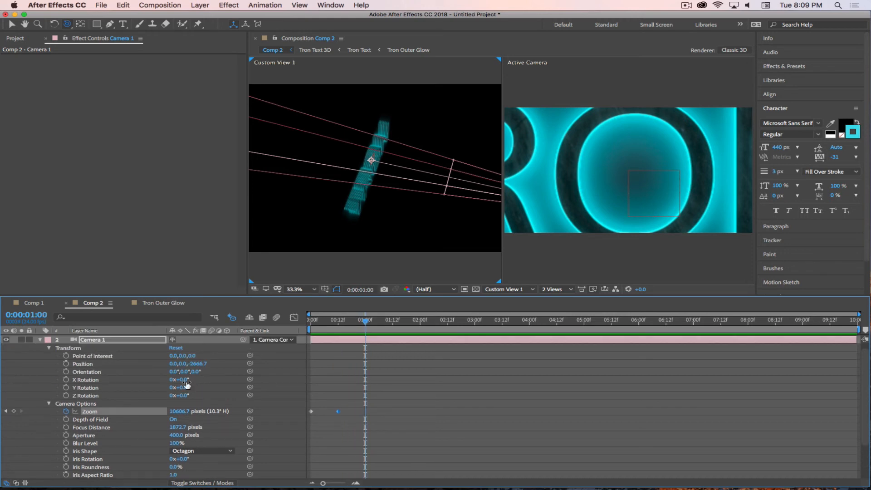
{"action": "left_click_drag", "start_coordinate": [185, 388], "coordinate": [188, 381]}
{"action": "key", "text": "super+z"}
{"action": "key", "text": "super+z"}
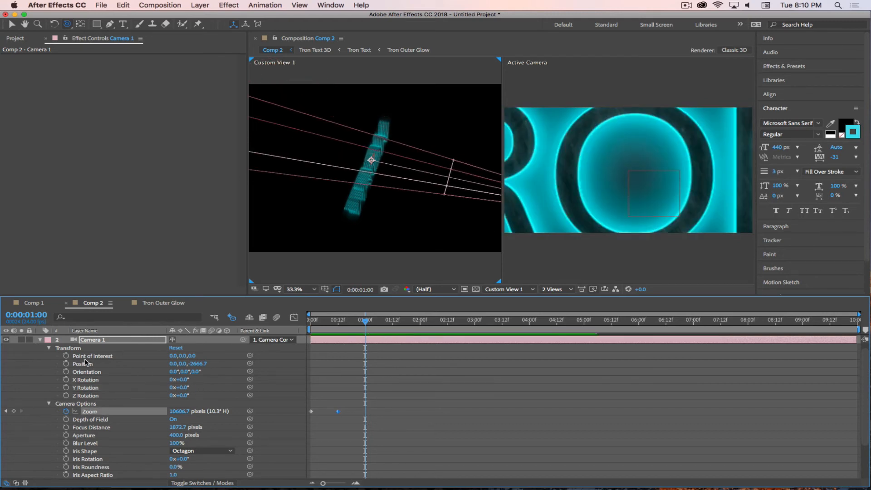
Keyframe the Camera Controller's Y Rotation at 73° at 0:00:01:00 and at 0° at 0:00:00:12
{"action": "left_click", "coordinate": [40, 340]}
{"action": "left_click", "coordinate": [109, 338]}
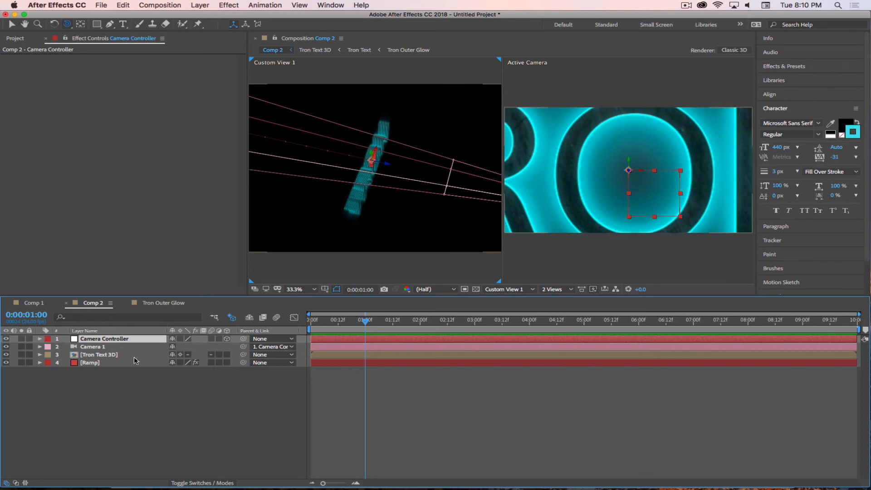
{"action": "key", "text": "r"}
{"action": "left_click_drag", "start_coordinate": [184, 363], "coordinate": [225, 364]}
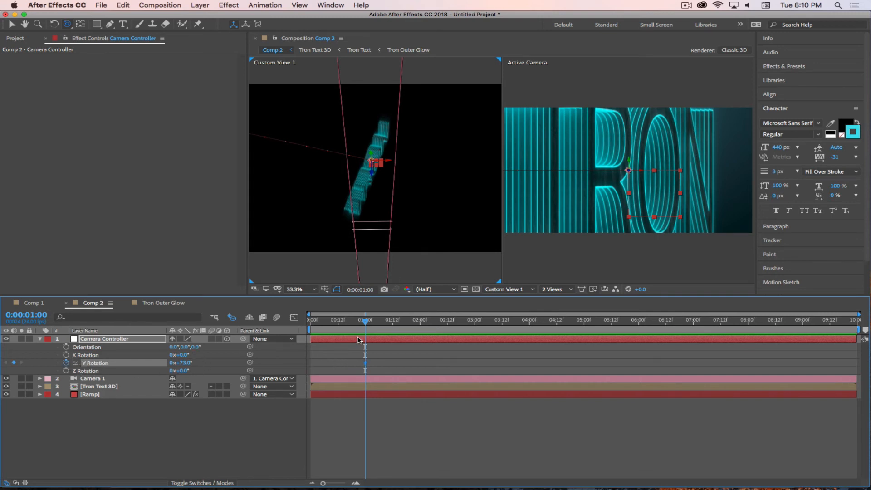
{"action": "left_click_drag", "start_coordinate": [338, 326], "coordinate": [341, 329]}
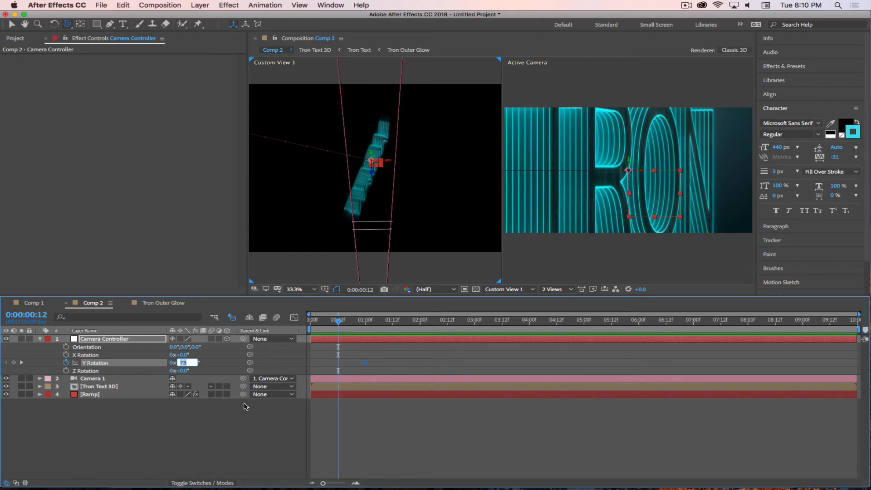
{"action": "type", "text": "0"}
{"action": "key", "text": "Return"}
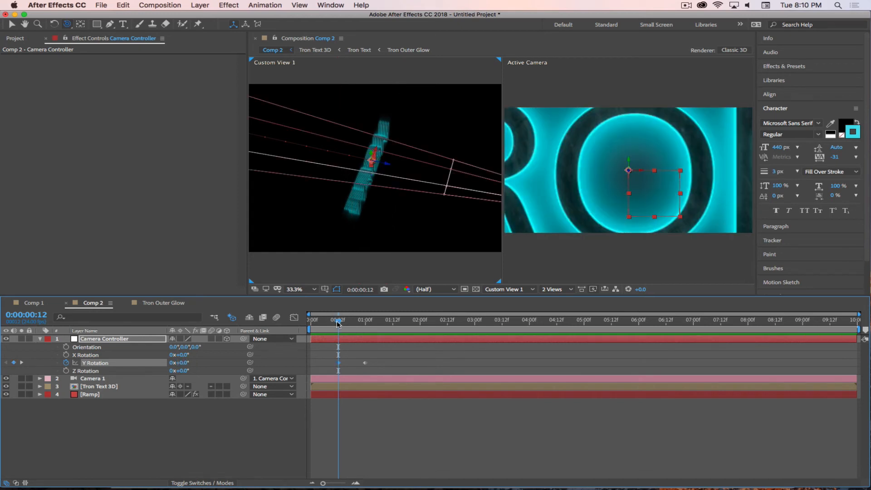
Keyframe the Camera Controller's Z Rotation at 0° at 0:00:01:00, and at 0:00:01:12 set Y Rotation to -73° and Z Rotation to -90°
{"action": "left_click_drag", "start_coordinate": [338, 324], "coordinate": [366, 338]}
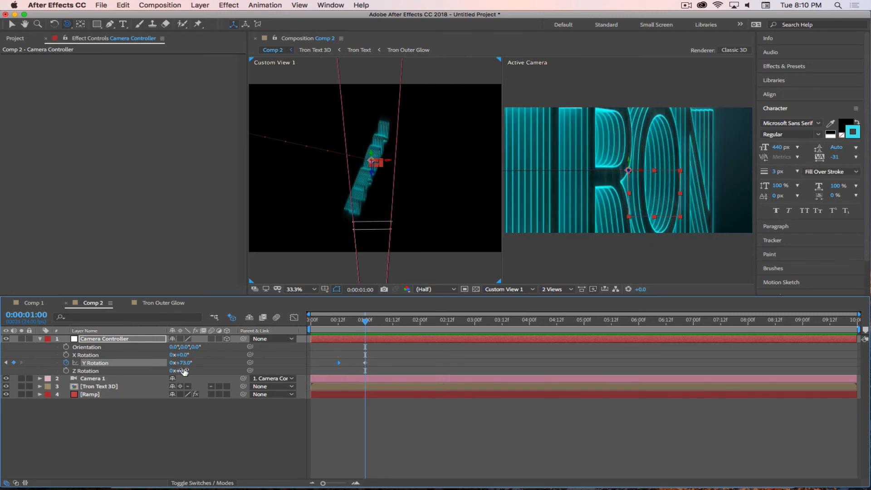
{"action": "left_click_drag", "start_coordinate": [183, 371], "coordinate": [201, 370]}
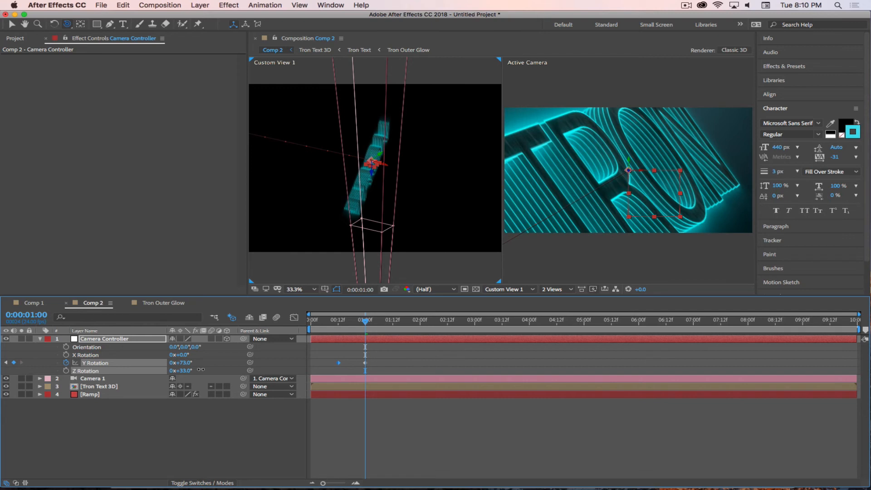
{"action": "key", "text": "ctrl+z"}
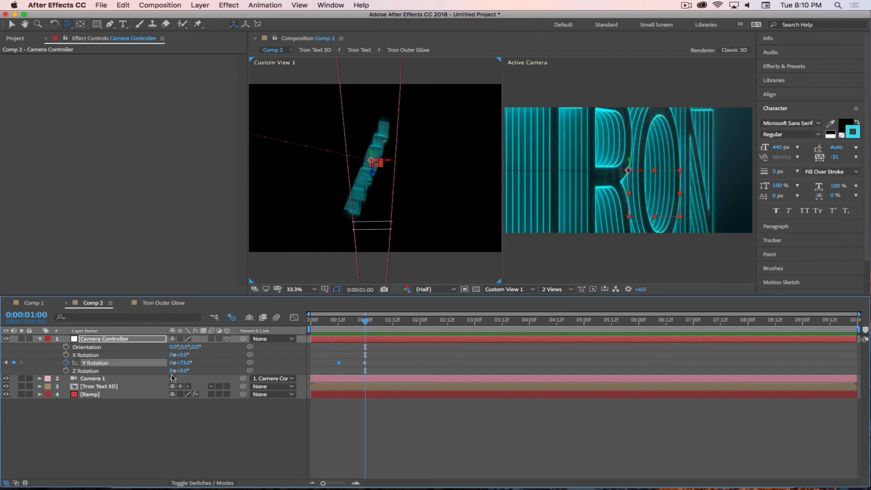
{"action": "left_click", "coordinate": [67, 371]}
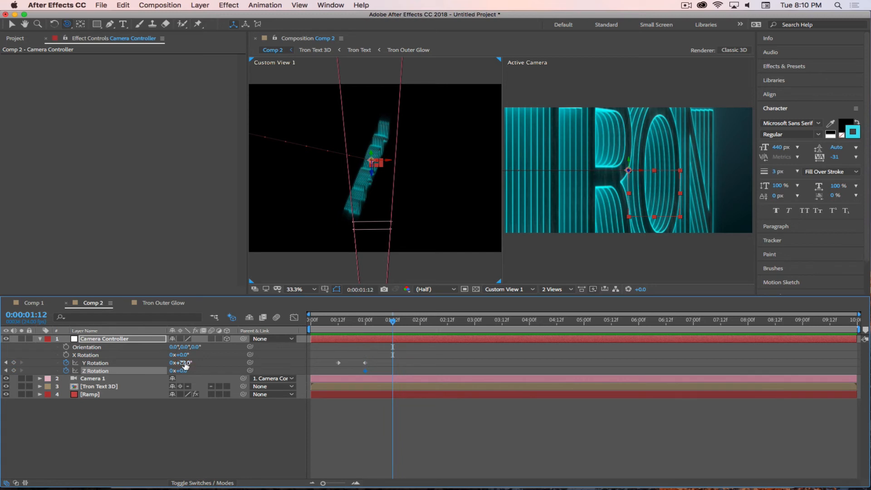
{"action": "left_click_drag", "start_coordinate": [186, 366], "coordinate": [68, 364]}
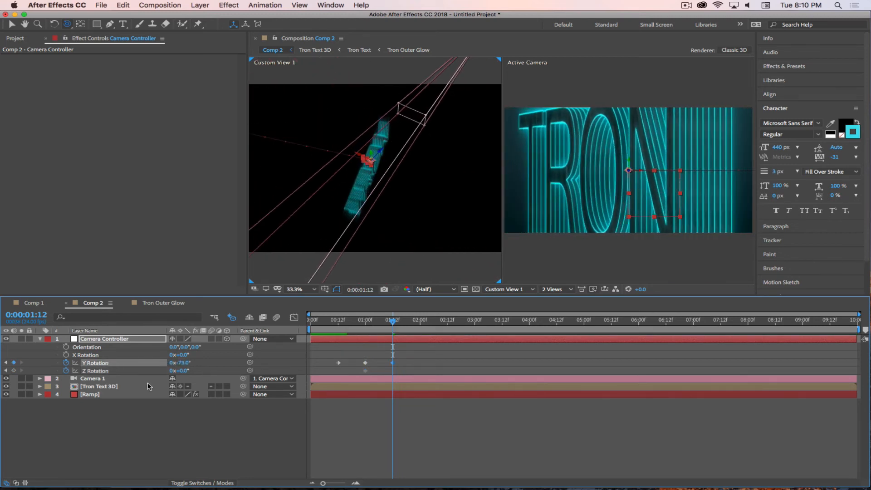
{"action": "left_click_drag", "start_coordinate": [181, 371], "coordinate": [129, 365]}
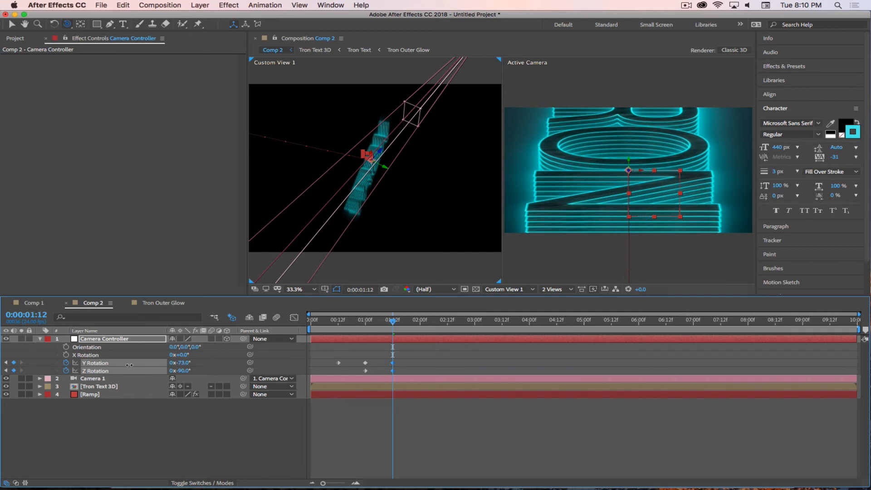
Add a holding Zoom keyframe on Camera 1 at 0:00:01:00 and set the Zoom to 2370 pixels at 0:00:01:12
{"action": "left_click", "coordinate": [101, 378]}
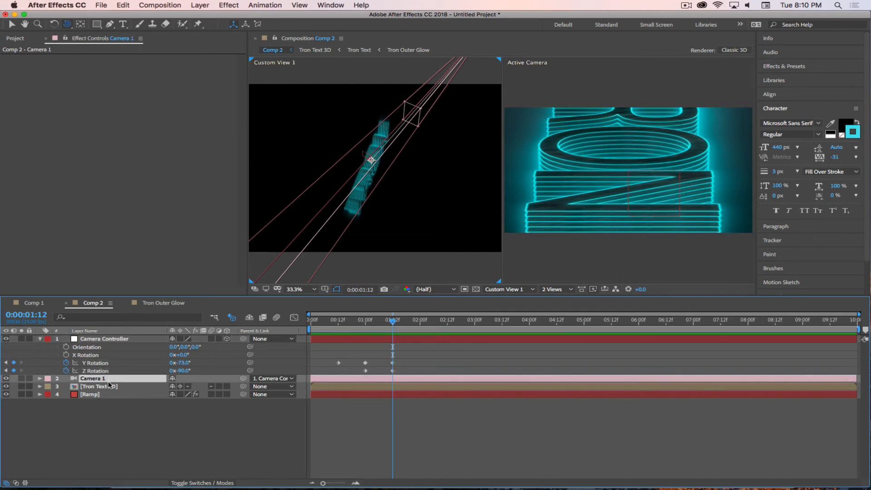
{"action": "key", "text": "u"}
{"action": "key", "text": "j"}
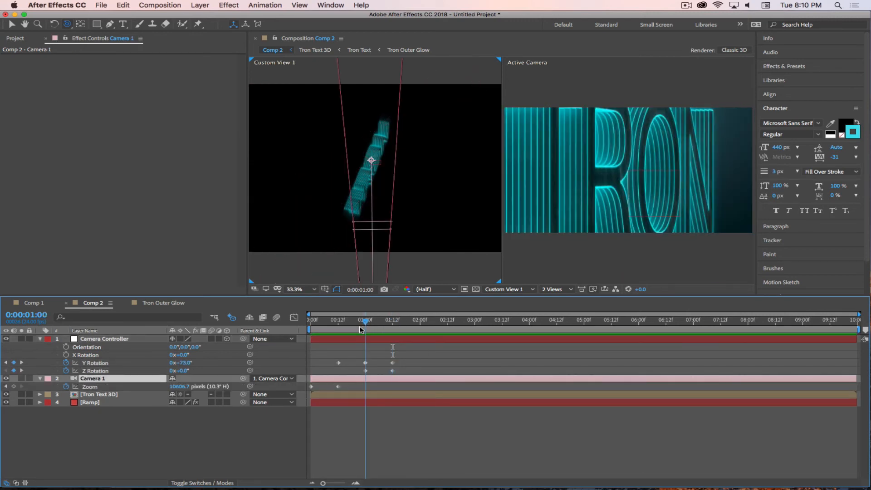
{"action": "left_click", "coordinate": [13, 386]}
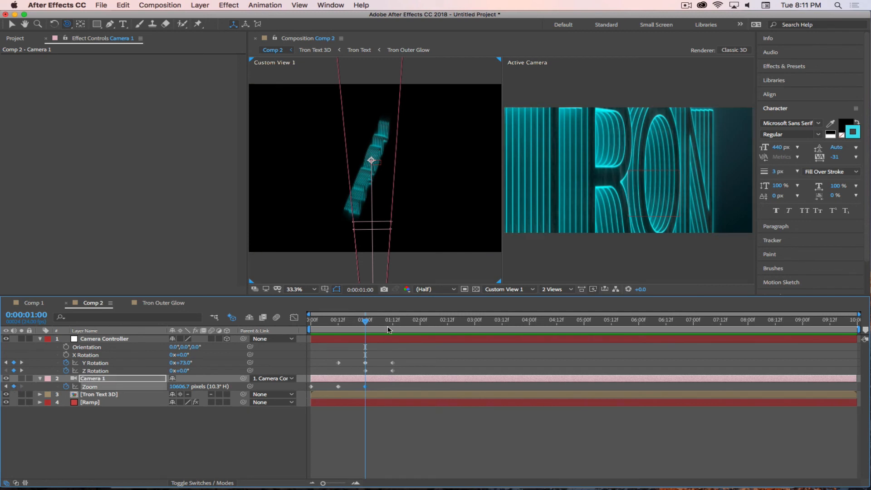
{"action": "left_click_drag", "start_coordinate": [383, 324], "coordinate": [390, 325]}
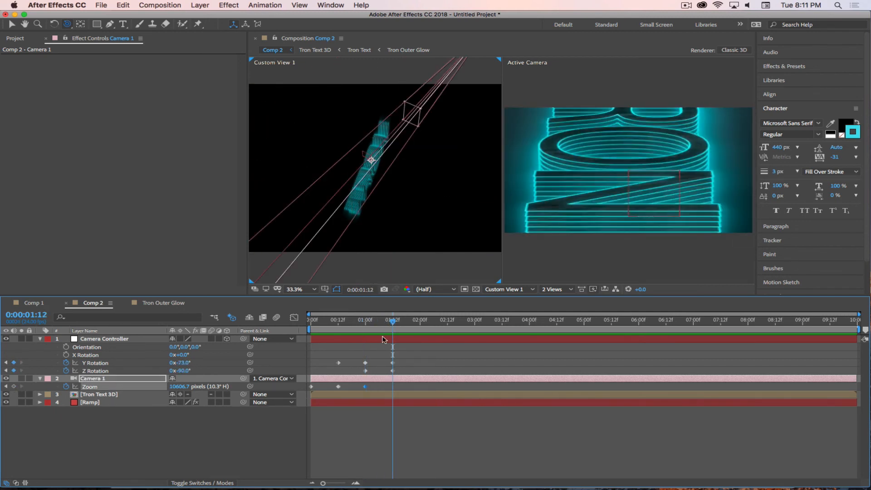
{"action": "left_click_drag", "start_coordinate": [180, 387], "coordinate": [138, 387]}
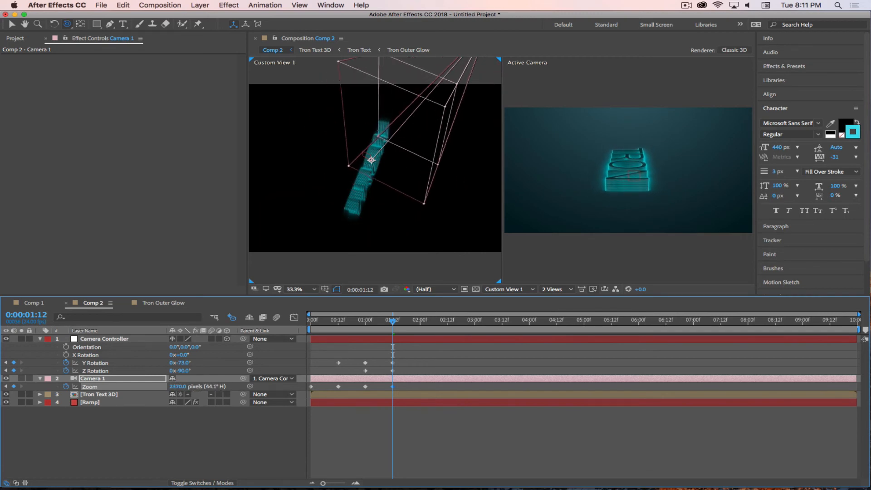
Copy the Camera Controller's Y and Z Rotation keyframes from 0:00:01:00 and paste them at 0:00:01:05
{"action": "left_click_drag", "start_coordinate": [393, 323], "coordinate": [362, 391]}
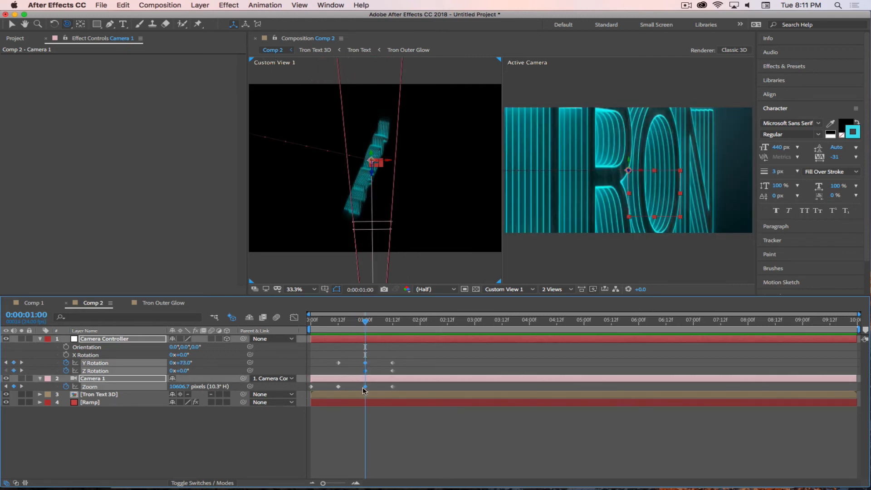
{"action": "left_click_drag", "start_coordinate": [366, 322], "coordinate": [376, 320]}
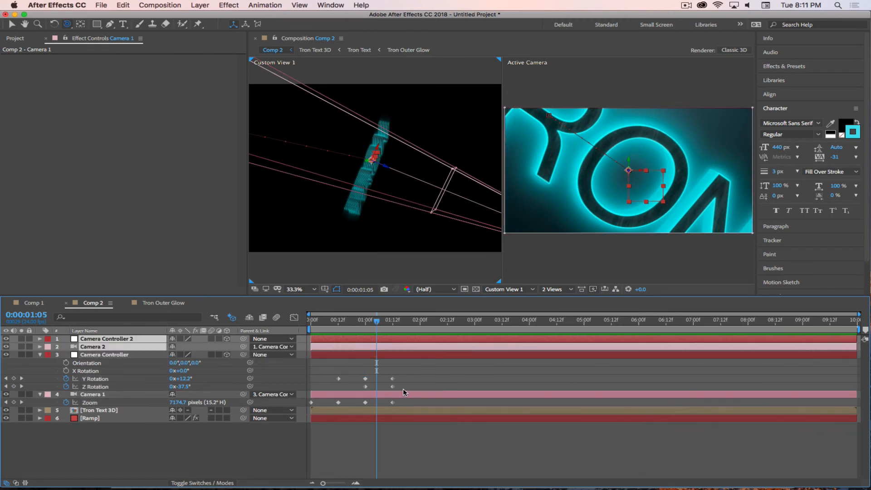
{"action": "left_click", "coordinate": [403, 389]}
{"action": "left_click_drag", "start_coordinate": [361, 368], "coordinate": [366, 371]}
{"action": "key", "text": "super+c"}
{"action": "key", "text": "super+v"}
{"action": "mouse_move", "coordinate": [377, 324]}
{"action": "left_mouse_down"}
{"action": "mouse_move", "coordinate": [348, 319]}
{"action": "mouse_move", "coordinate": [395, 323]}
{"action": "mouse_move", "coordinate": [363, 325]}
{"action": "mouse_move", "coordinate": [376, 323]}
{"action": "left_mouse_up"}
{"action": "left_click", "coordinate": [365, 387]}
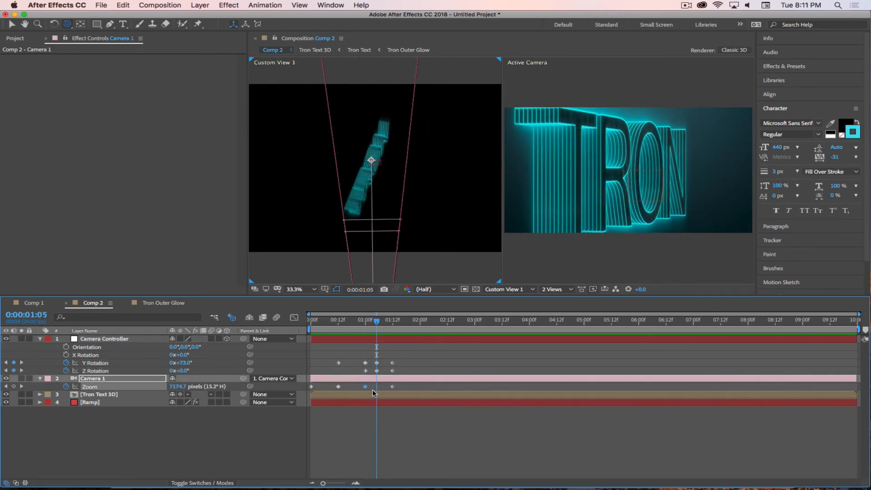
{"action": "mouse_move", "coordinate": [374, 326]}
{"action": "left_mouse_down"}
{"action": "mouse_move", "coordinate": [293, 325]}
{"action": "mouse_move", "coordinate": [399, 332]}
{"action": "mouse_move", "coordinate": [299, 334]}
{"action": "mouse_move", "coordinate": [402, 336]}
{"action": "mouse_move", "coordinate": [363, 335]}
{"action": "mouse_move", "coordinate": [377, 332]}
{"action": "left_mouse_up"}
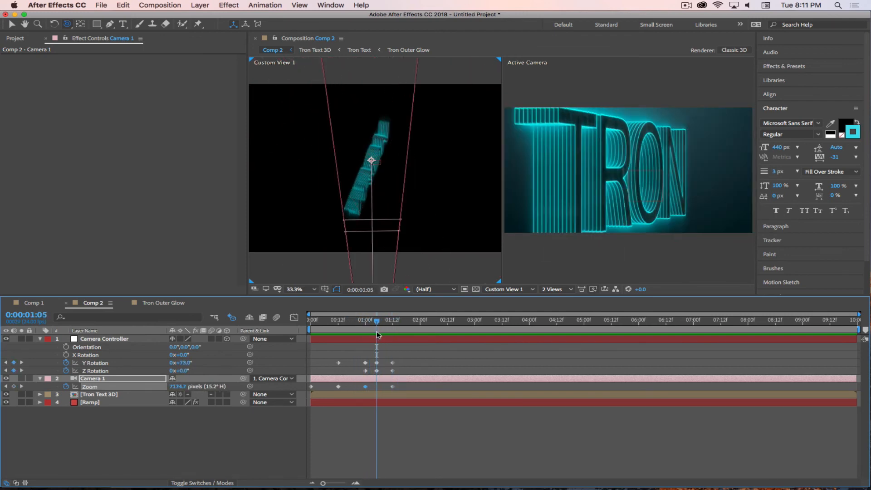
Move the last Y Rotation, Z Rotation and Zoom keyframes from 0:00:01:12 to 0:00:02:07, and go to 0:00:03:00
{"action": "left_click_drag", "start_coordinate": [405, 361], "coordinate": [413, 389]}
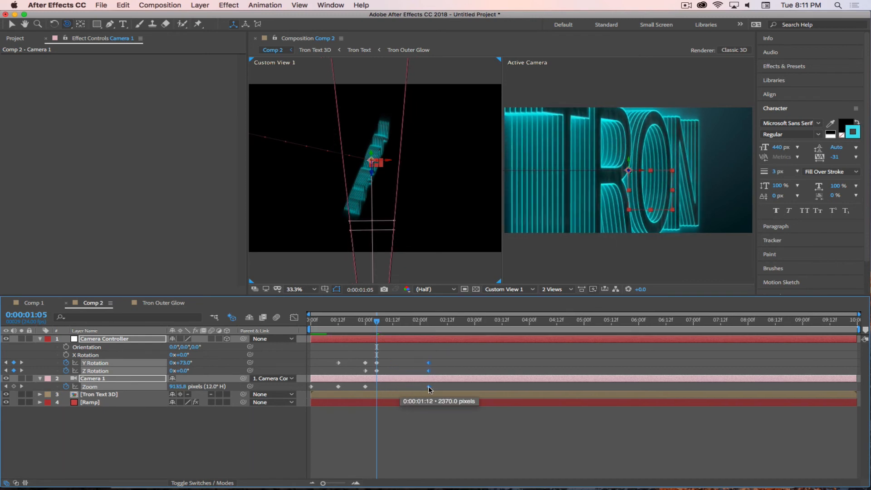
{"action": "left_click_drag", "start_coordinate": [377, 322], "coordinate": [435, 327]}
{"action": "left_click_drag", "start_coordinate": [442, 324], "coordinate": [475, 328]}
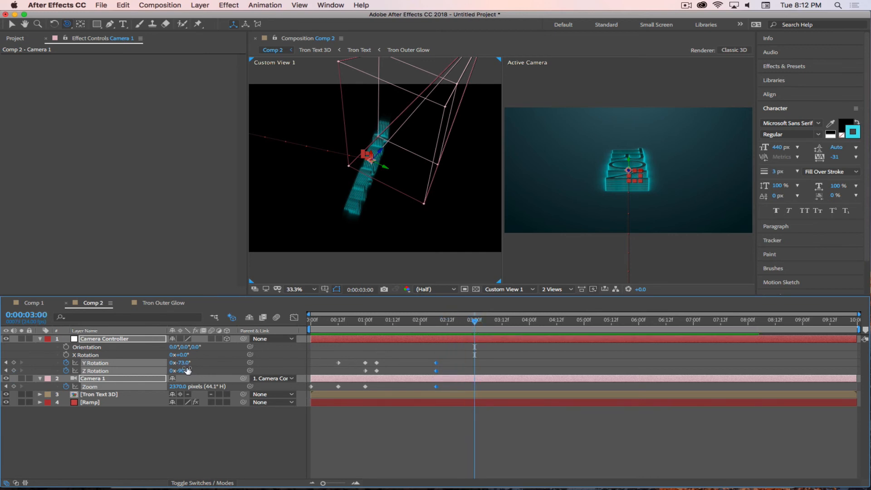
Try different X and Y Rotation values on the Camera Controller at 0:00:03:00 and undo them
{"action": "mouse_move", "coordinate": [184, 354]}
{"action": "left_mouse_down"}
{"action": "mouse_move", "coordinate": [200, 356]}
{"action": "mouse_move", "coordinate": [186, 357]}
{"action": "left_mouse_up"}
{"action": "key", "text": "super+z"}
{"action": "left_click", "coordinate": [185, 430]}
{"action": "left_click_drag", "start_coordinate": [185, 363], "coordinate": [213, 355]}
{"action": "key", "text": "super+z"}
{"action": "key", "text": "super+z"}
{"action": "key", "text": "super+z"}
{"action": "key", "text": "super+z"}
{"action": "key", "text": "super+z"}
{"action": "key", "text": "super+z"}
{"action": "key", "text": "super+z"}
Keyframe the Camera Controller's Orientation at 0° at 0:00:02:07 and set its Z orientation to 81° at 0:00:03:00
{"action": "left_click", "coordinate": [66, 347]}
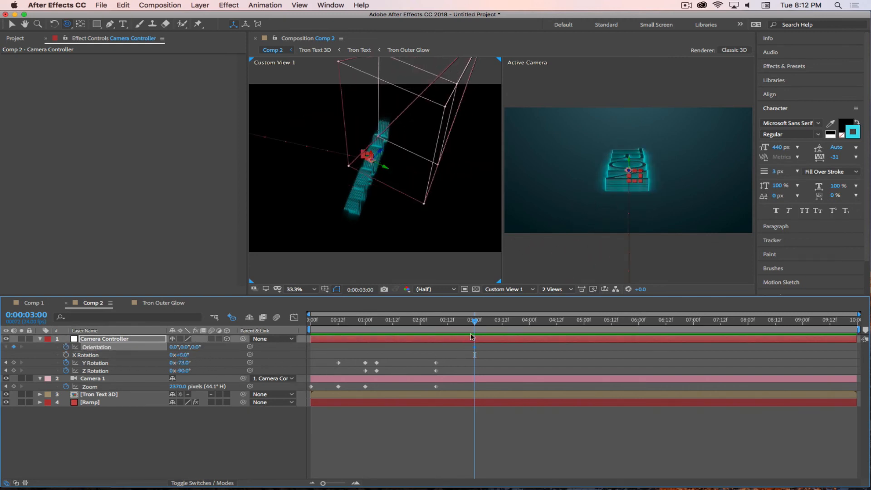
{"action": "left_click_drag", "start_coordinate": [476, 322], "coordinate": [434, 327]}
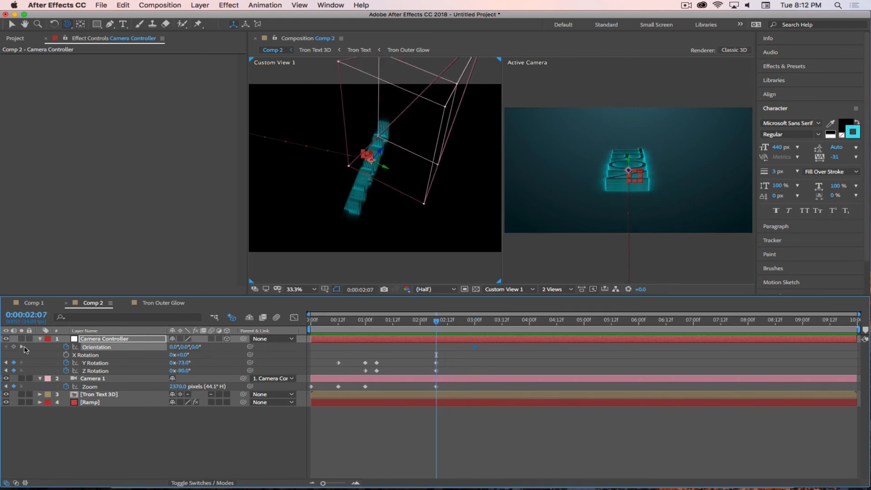
{"action": "left_click_drag", "start_coordinate": [439, 322], "coordinate": [473, 323]}
{"action": "left_click_drag", "start_coordinate": [198, 350], "coordinate": [245, 351]}
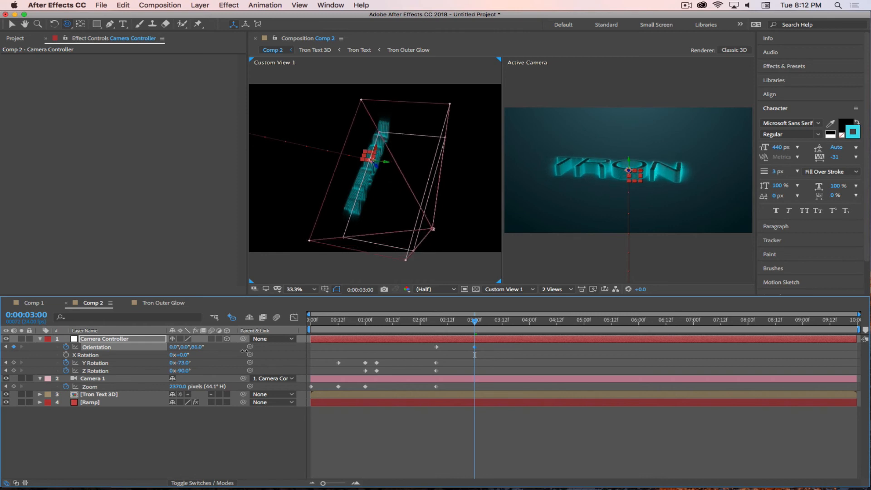
Set the Camera Controller's Z orientation to 90° at 0:00:03:00 and to 0° at 0:00:03:12
{"action": "left_click_drag", "start_coordinate": [245, 351], "coordinate": [247, 351]}
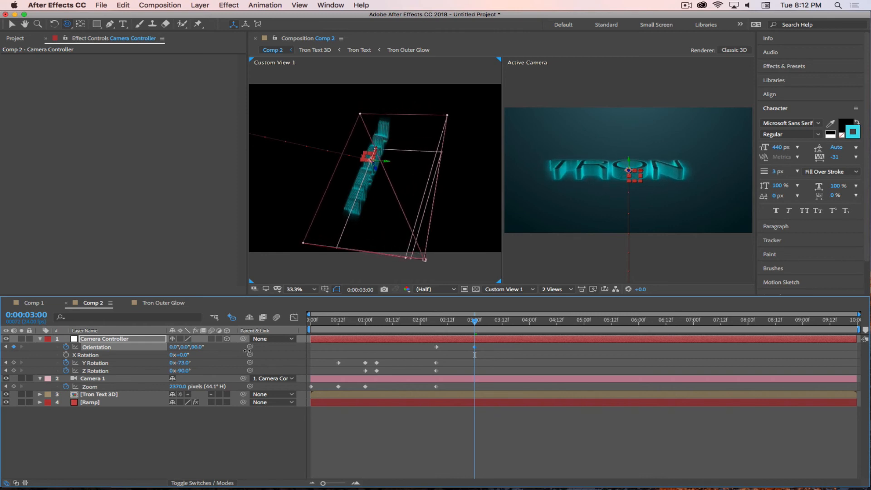
{"action": "left_click_drag", "start_coordinate": [475, 320], "coordinate": [504, 332]}
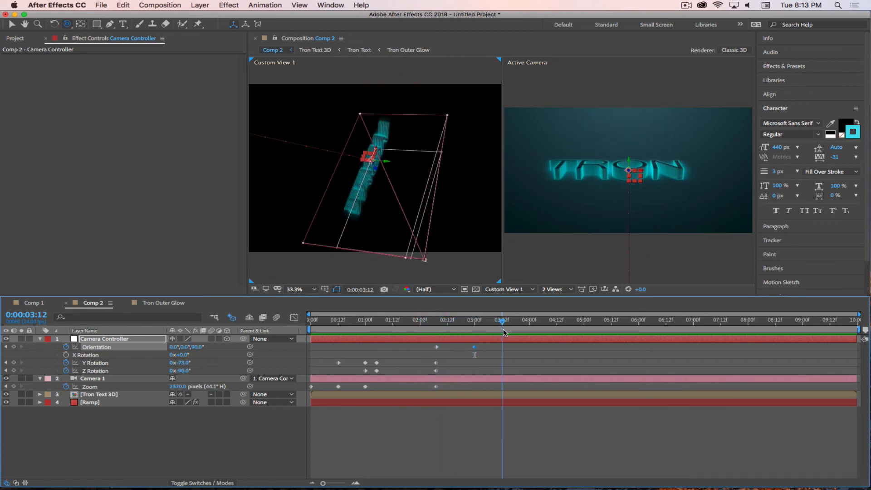
{"action": "left_click", "coordinate": [201, 347]}
{"action": "type", "text": "0"}
{"action": "key", "text": "Return"}
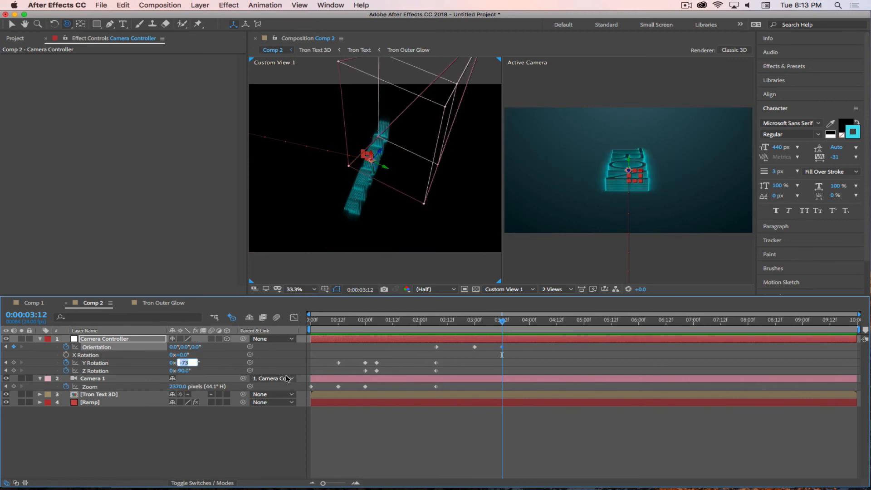
Keyframe the Camera Controller's Y and Z Rotation at 0:00:03:00 and set both to 0° at 0:00:03:12
{"action": "left_click_drag", "start_coordinate": [502, 321], "coordinate": [478, 325]}
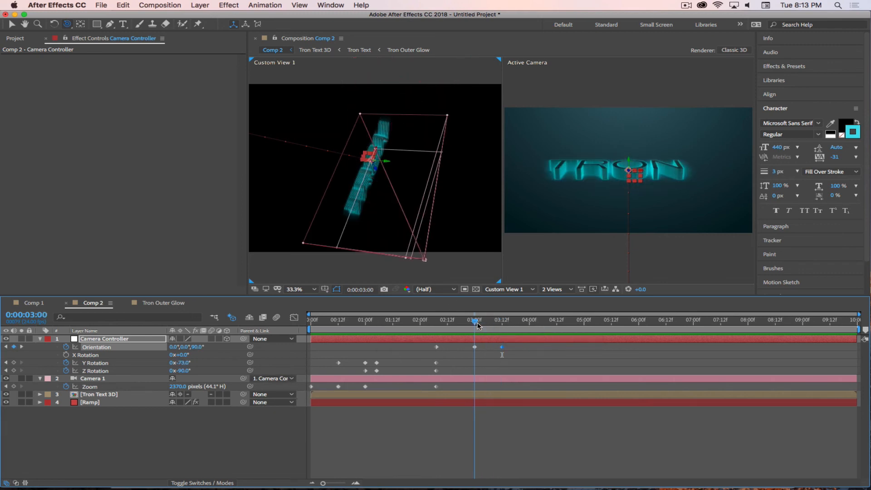
{"action": "left_click", "coordinate": [13, 363]}
{"action": "left_click", "coordinate": [14, 370]}
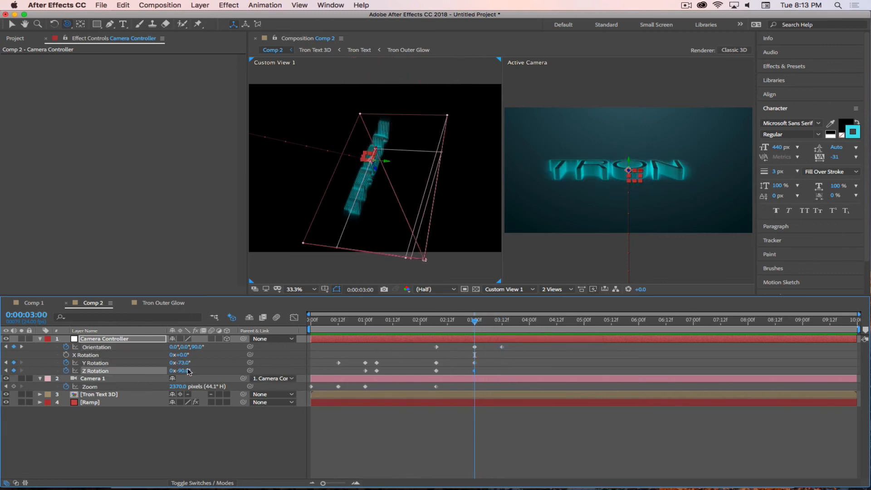
{"action": "left_click_drag", "start_coordinate": [476, 324], "coordinate": [504, 325]}
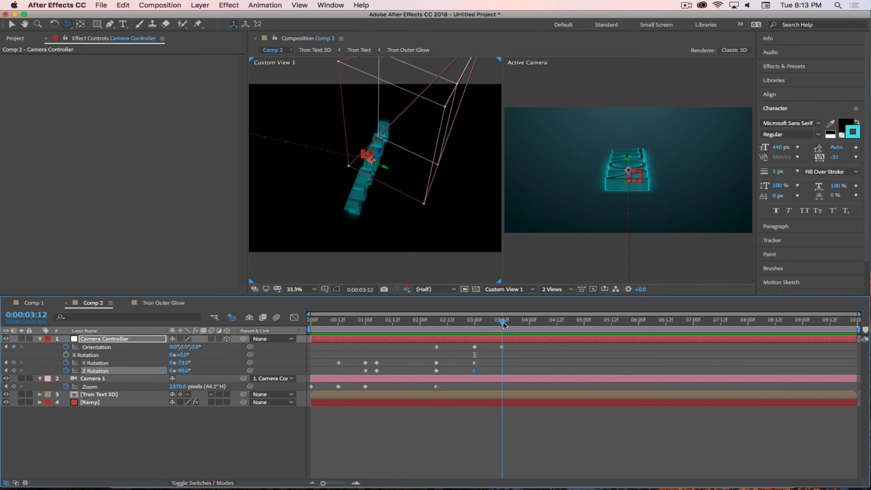
{"action": "left_click", "coordinate": [181, 363]}
{"action": "type", "text": "0"}
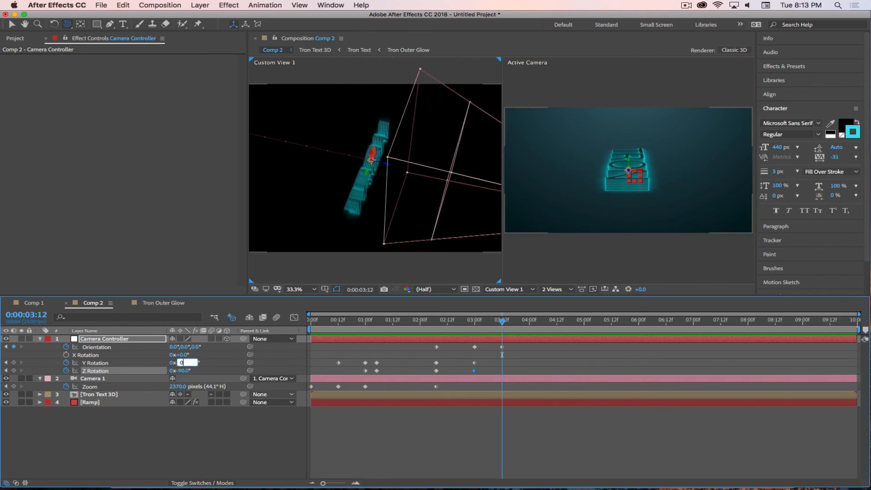
{"action": "key", "text": "Return"}
{"action": "left_click", "coordinate": [186, 371]}
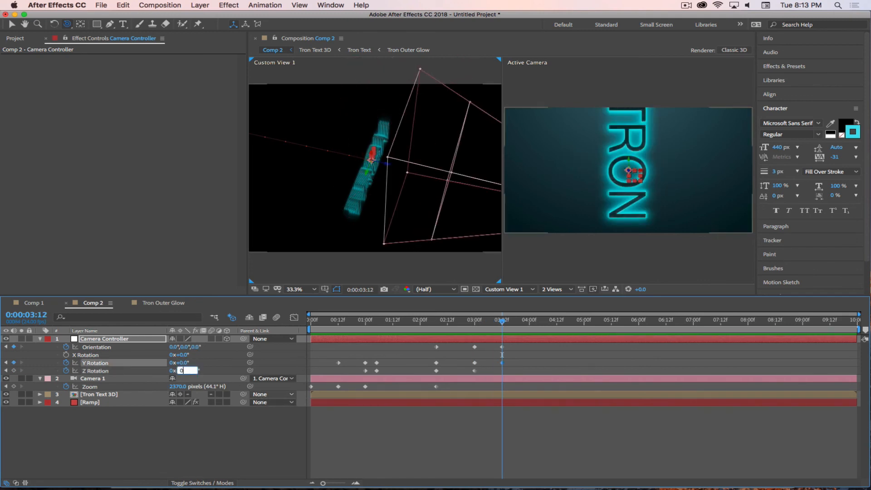
{"action": "key", "text": "Return"}
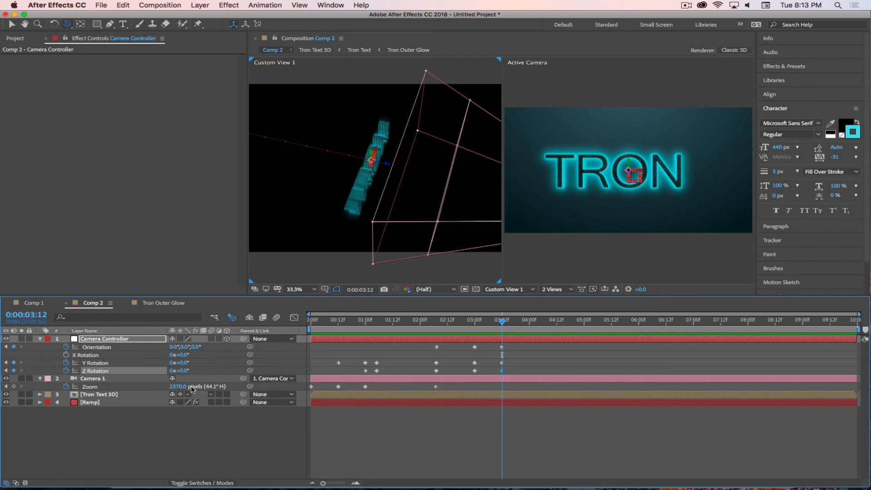
Keyframe the Camera Controller's Position at 0:00:03:00 and set its X position to 914 at 0:00:03:12
{"action": "left_click", "coordinate": [40, 339]}
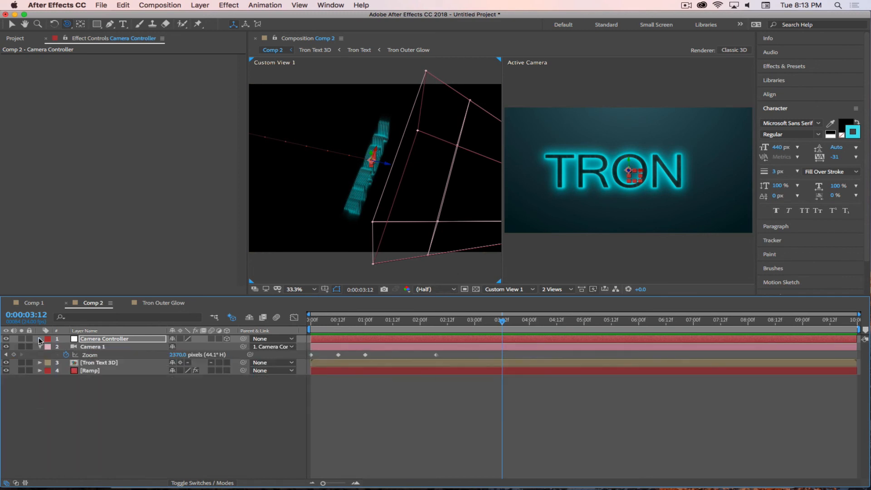
{"action": "left_click", "coordinate": [40, 339]}
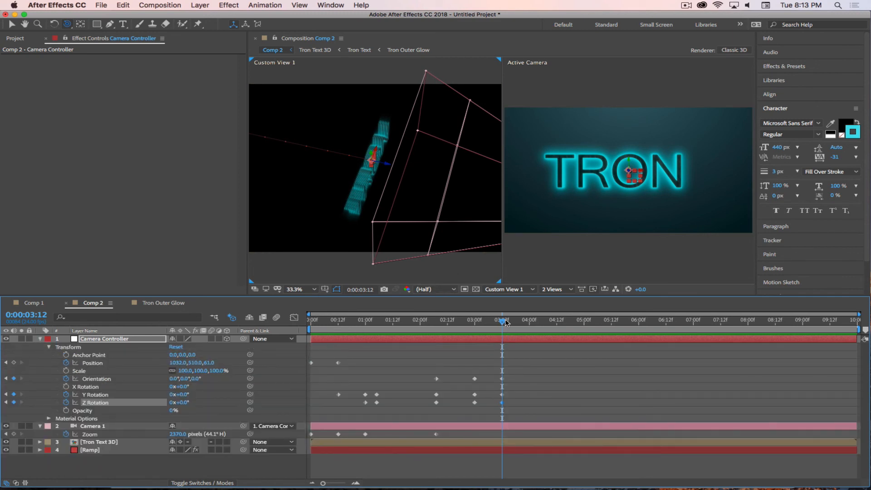
{"action": "left_click_drag", "start_coordinate": [506, 322], "coordinate": [281, 336]}
{"action": "left_click_drag", "start_coordinate": [373, 344], "coordinate": [477, 351]}
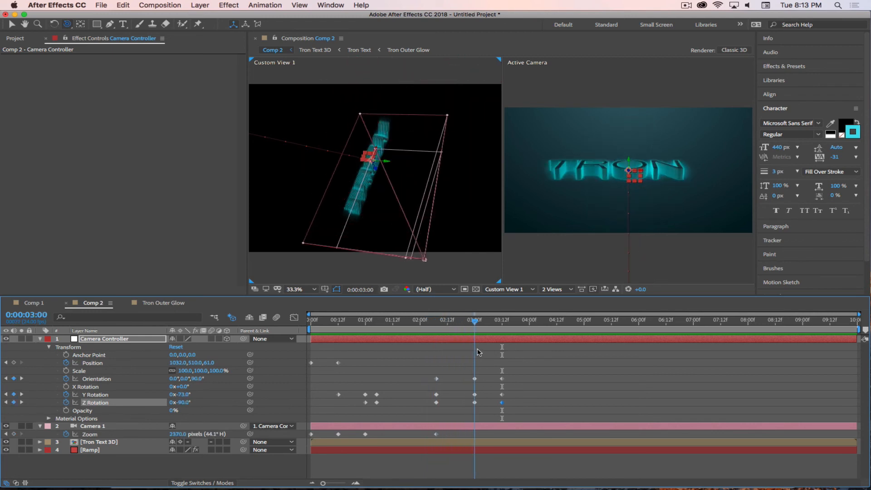
{"action": "left_click", "coordinate": [14, 362]}
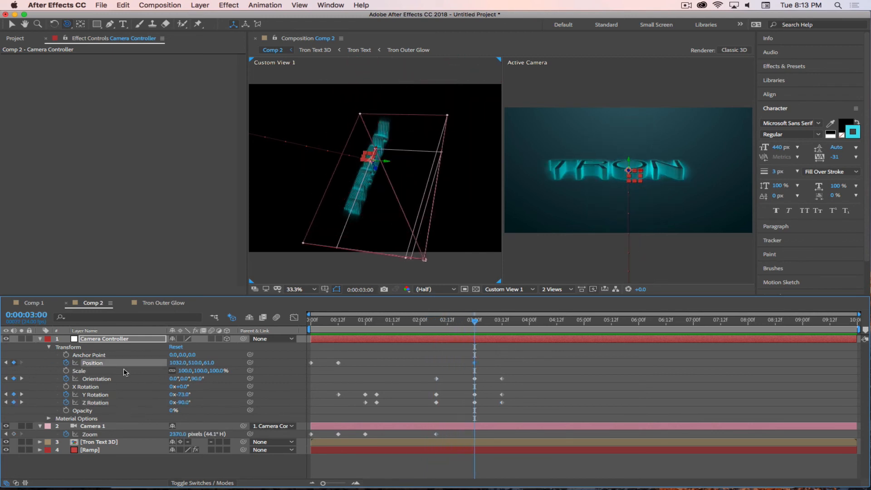
{"action": "left_click_drag", "start_coordinate": [475, 325], "coordinate": [502, 323]}
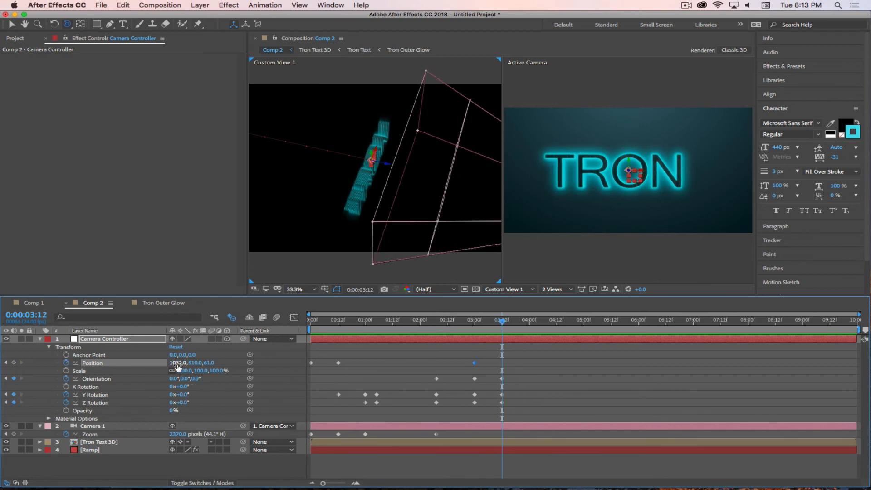
{"action": "left_click_drag", "start_coordinate": [178, 366], "coordinate": [110, 359]}
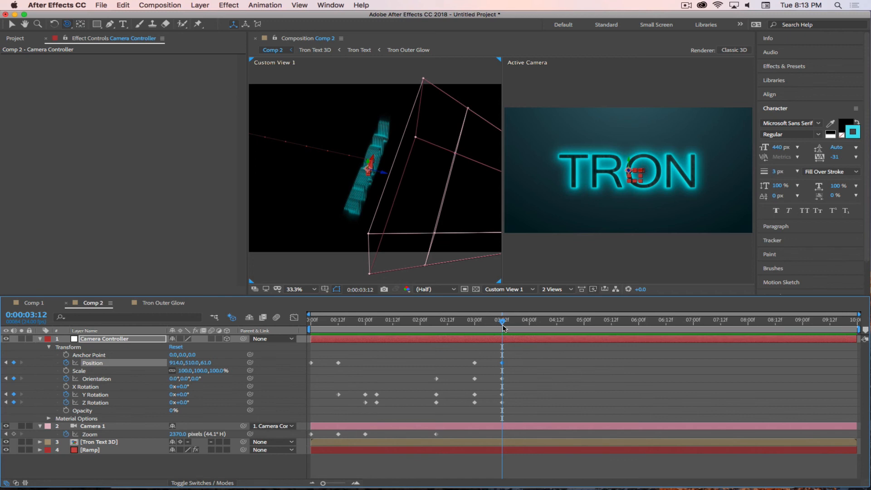
End the work area at 0:00:03:12 and apply Easy Ease to all of the Camera Controller's keyframes
{"action": "key", "text": "n"}
{"action": "left_click_drag", "start_coordinate": [503, 323], "coordinate": [305, 344]}
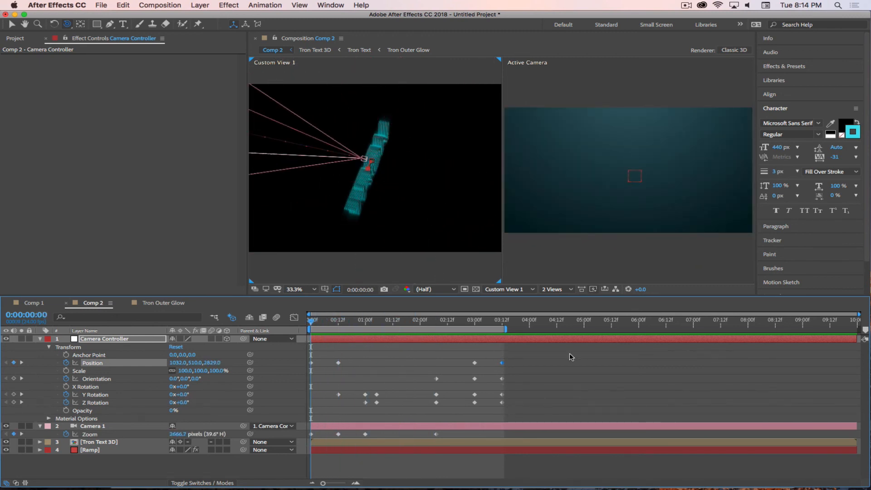
{"action": "left_click_drag", "start_coordinate": [571, 357], "coordinate": [310, 415]}
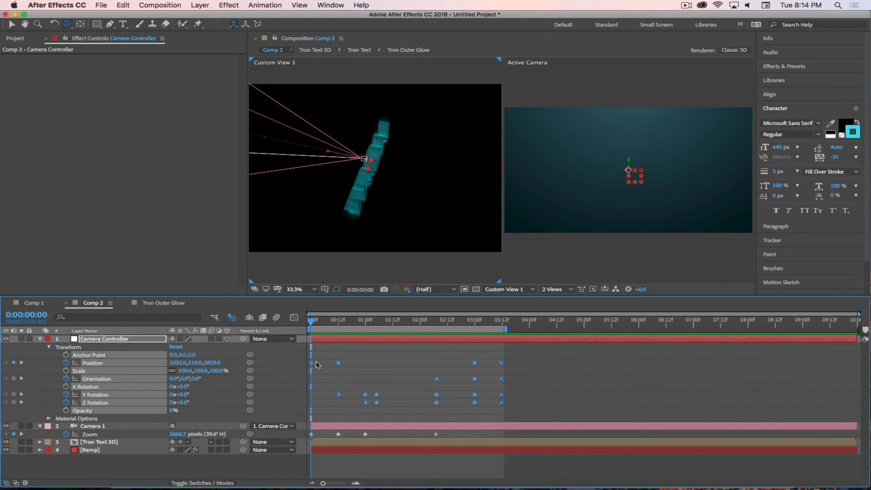
{"action": "right_click", "coordinate": [312, 363]}
{"action": "mouse_move", "coordinate": [372, 469]}
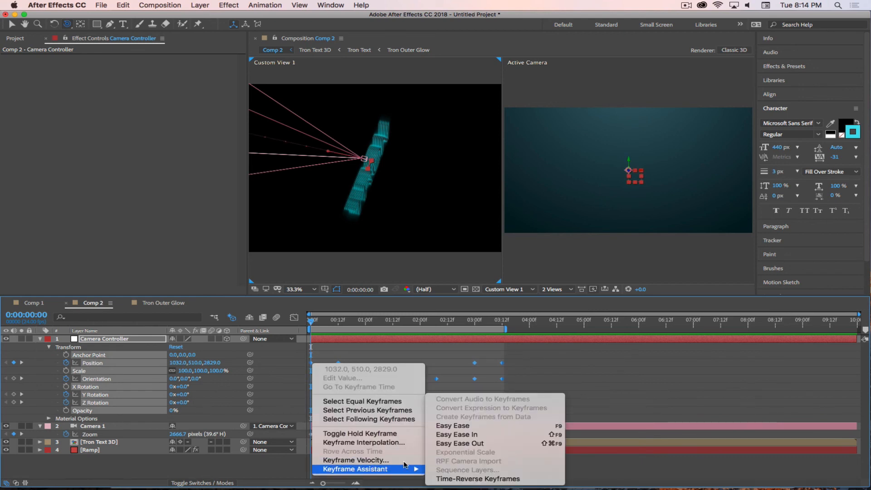
{"action": "left_click", "coordinate": [453, 426]}
{"action": "left_click", "coordinate": [388, 367]}
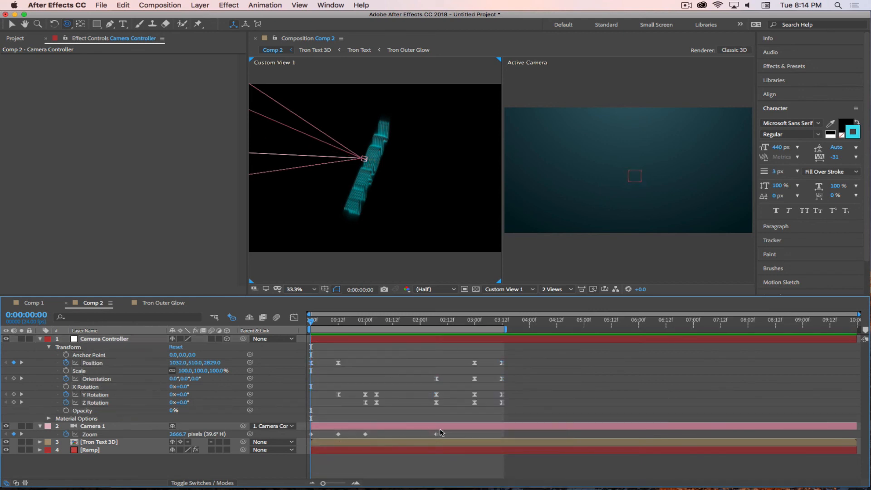
Apply Easy Ease to all of Camera 1's Zoom keyframes and enable motion blur for the Camera Controller
{"action": "left_click_drag", "start_coordinate": [440, 432], "coordinate": [329, 437]}
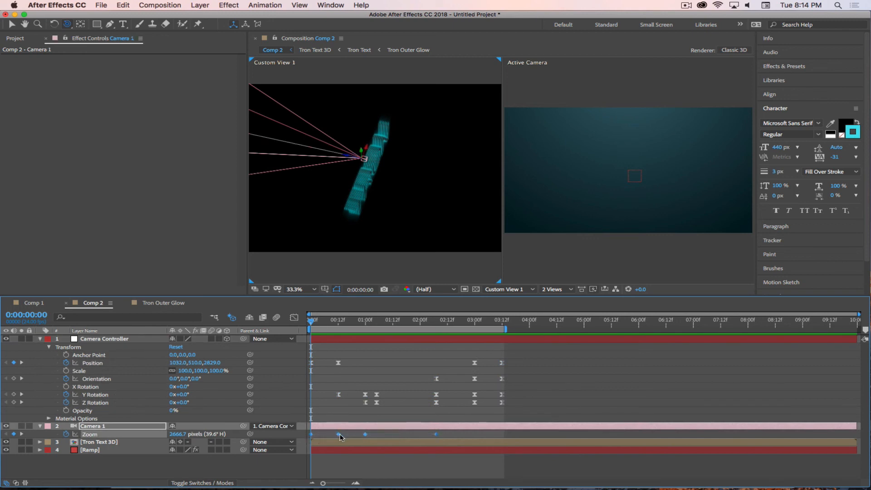
{"action": "right_click", "coordinate": [339, 434]}
{"action": "mouse_move", "coordinate": [399, 478]}
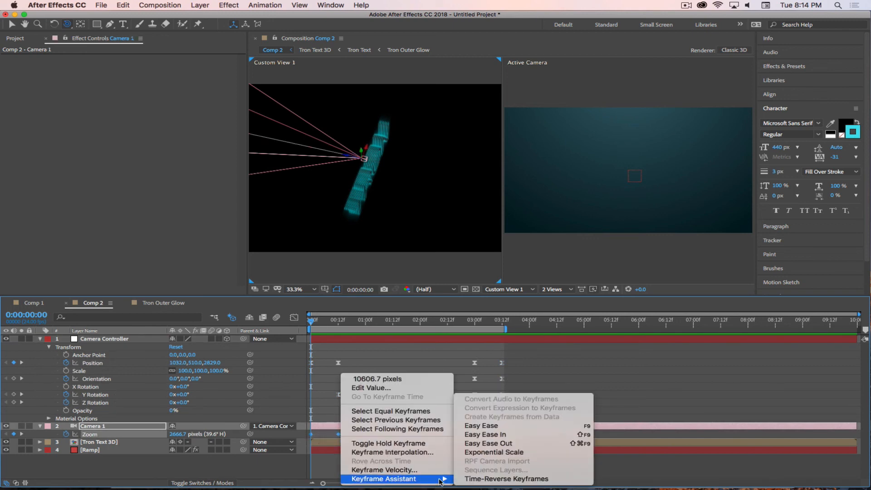
{"action": "left_click", "coordinate": [497, 428]}
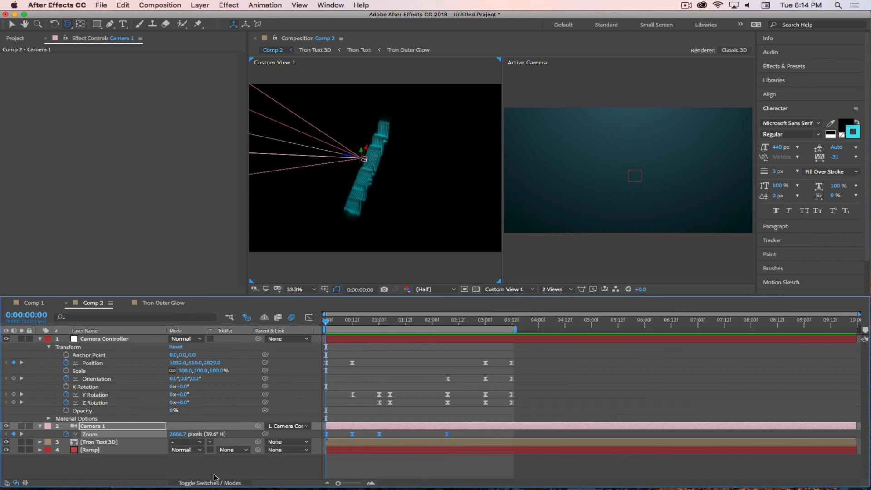
{"action": "left_click", "coordinate": [211, 339]}
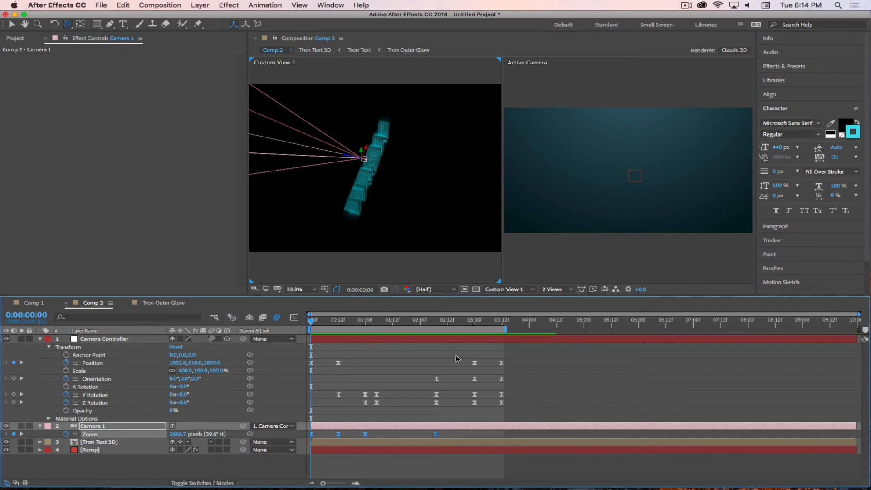
Switch the composition to a single Active Camera view and examine the frames around 0:00:00:12
{"action": "left_click", "coordinate": [521, 290]}
{"action": "left_click", "coordinate": [540, 313]}
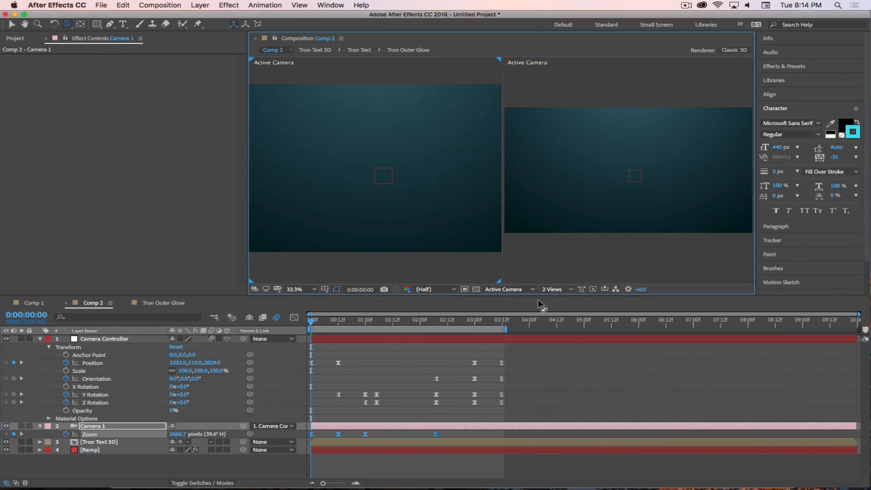
{"action": "left_click", "coordinate": [522, 290]}
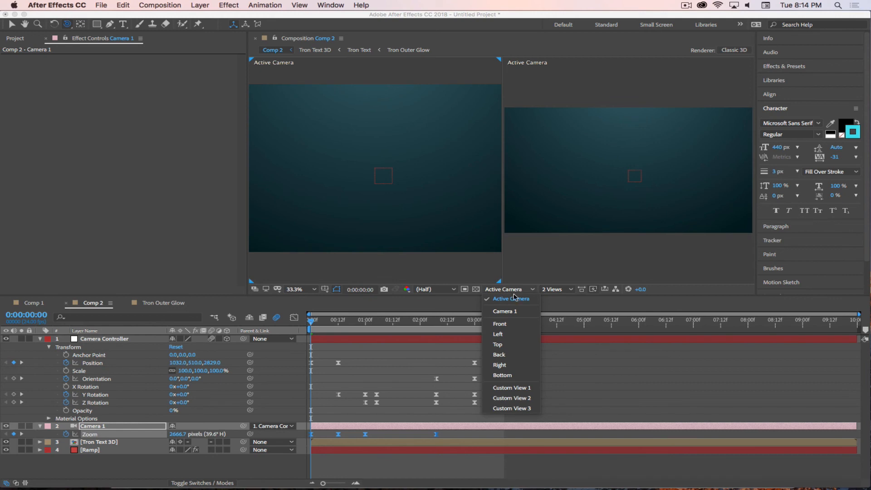
{"action": "left_click", "coordinate": [510, 388]}
{"action": "left_click", "coordinate": [553, 290]}
{"action": "left_click", "coordinate": [560, 303]}
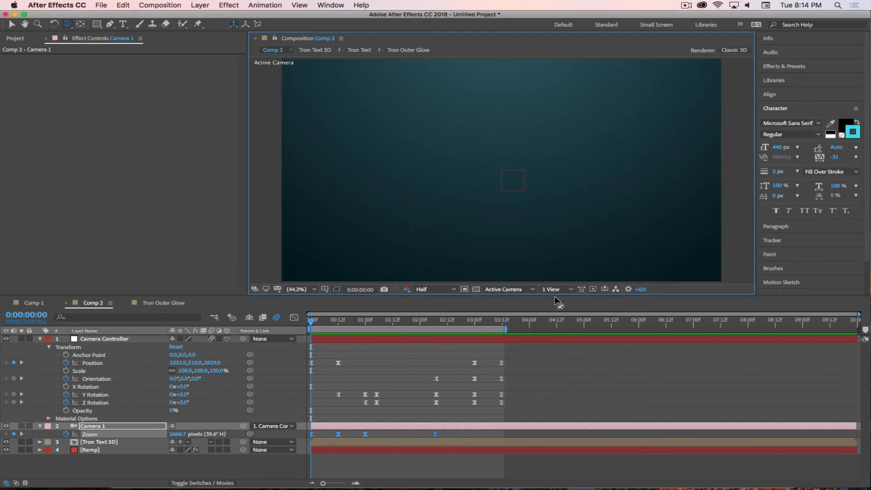
{"action": "left_click_drag", "start_coordinate": [312, 323], "coordinate": [335, 324]}
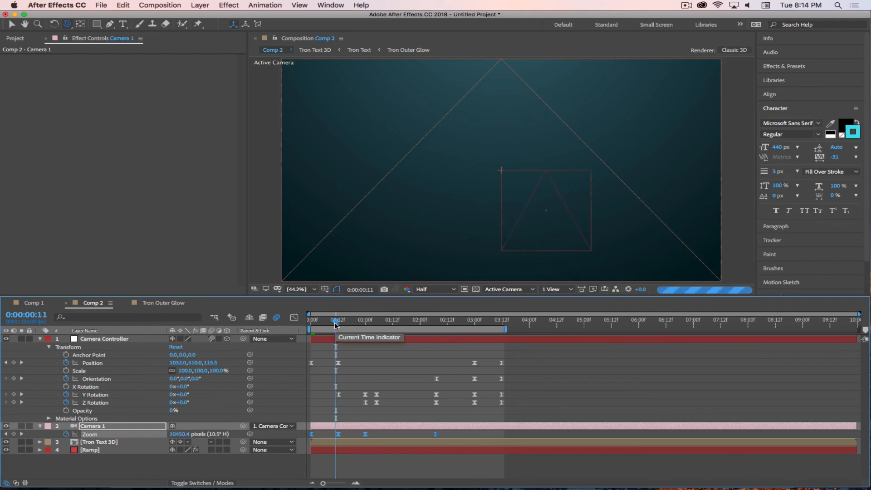
{"action": "left_click_drag", "start_coordinate": [335, 324], "coordinate": [346, 324]}
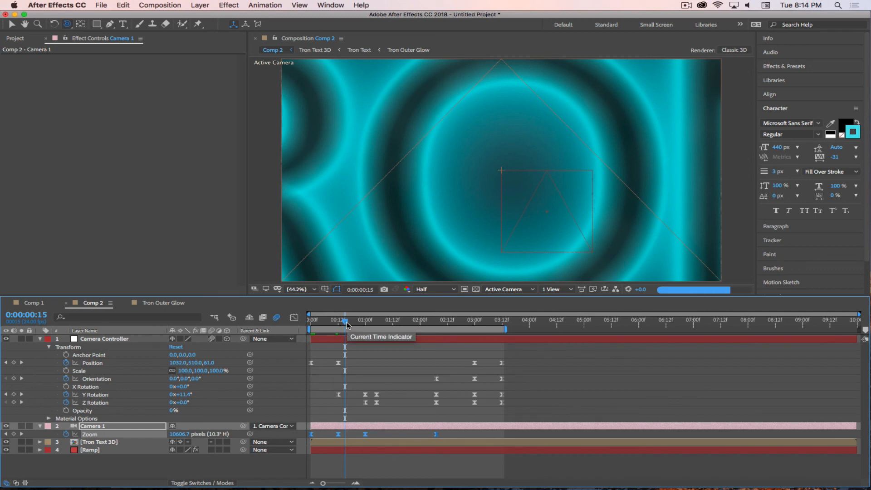
{"action": "left_click_drag", "start_coordinate": [347, 324], "coordinate": [342, 327]}
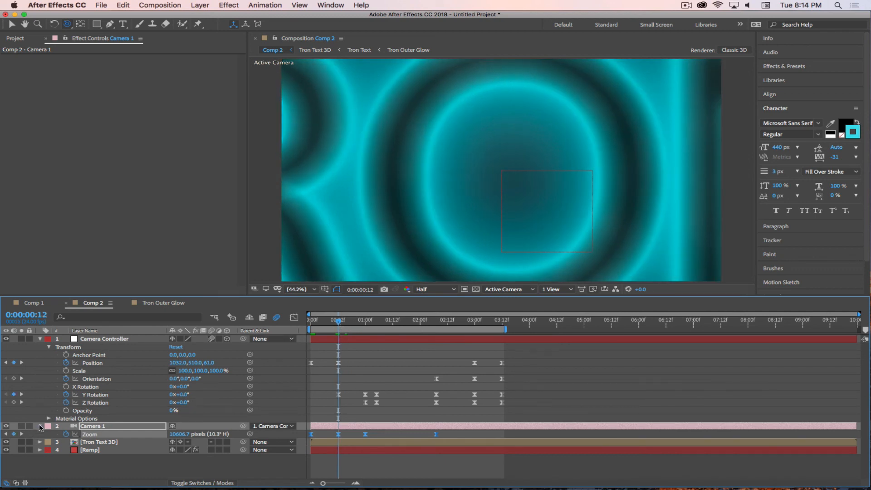
Collapse Camera 1's properties and return the composition to two horizontal views
{"action": "left_click", "coordinate": [40, 426]}
{"action": "left_click", "coordinate": [556, 290]}
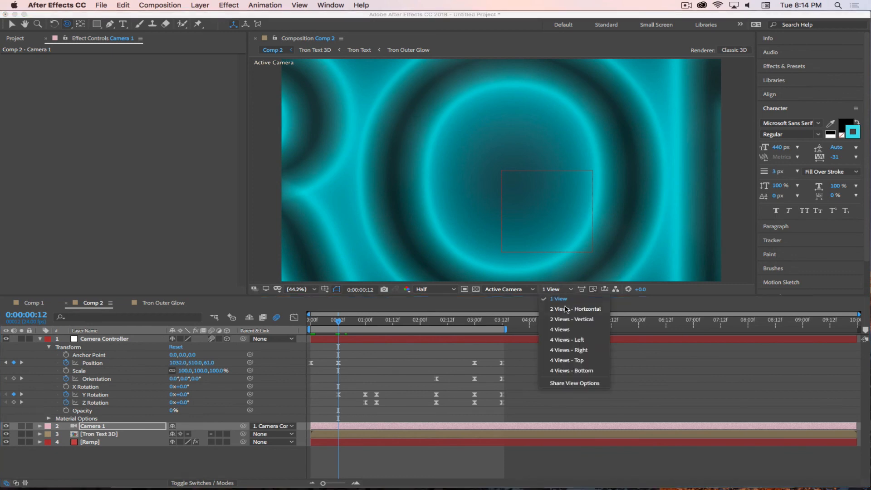
{"action": "left_click", "coordinate": [566, 309]}
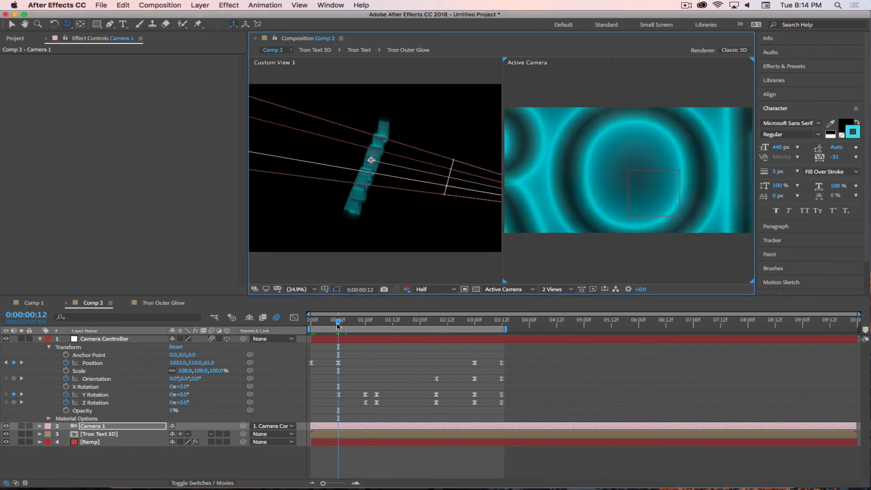
Start keyframing Camera 1's Focus Distance at 0:00:00:12
{"action": "mouse_move", "coordinate": [338, 325]}
{"action": "left_mouse_down"}
{"action": "mouse_move", "coordinate": [272, 319]}
{"action": "mouse_move", "coordinate": [352, 326]}
{"action": "left_mouse_up"}
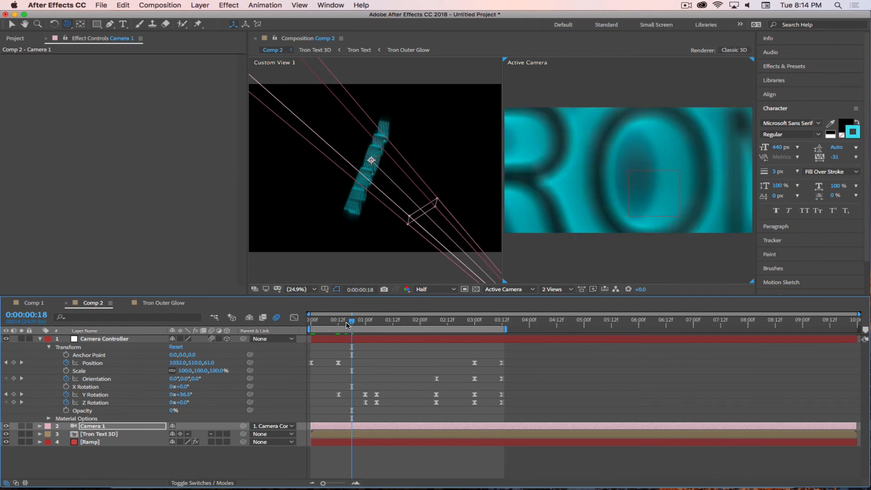
{"action": "left_click_drag", "start_coordinate": [350, 326], "coordinate": [338, 325]}
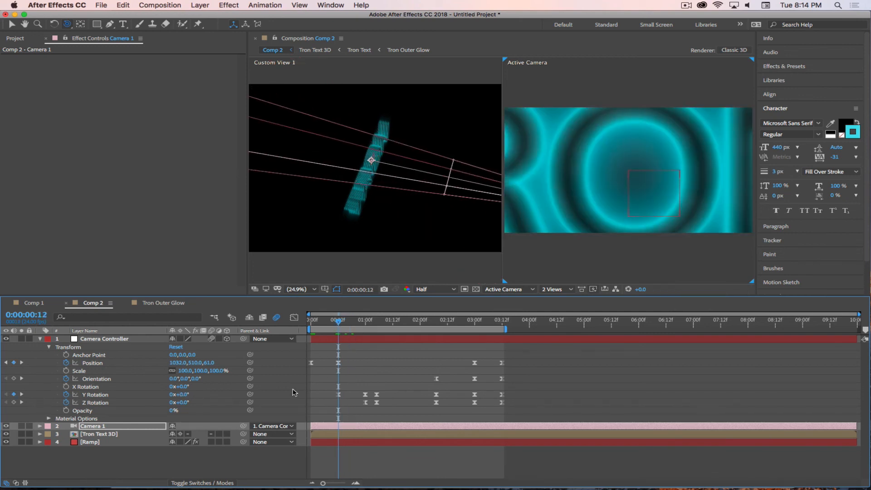
{"action": "left_click", "coordinate": [39, 426]}
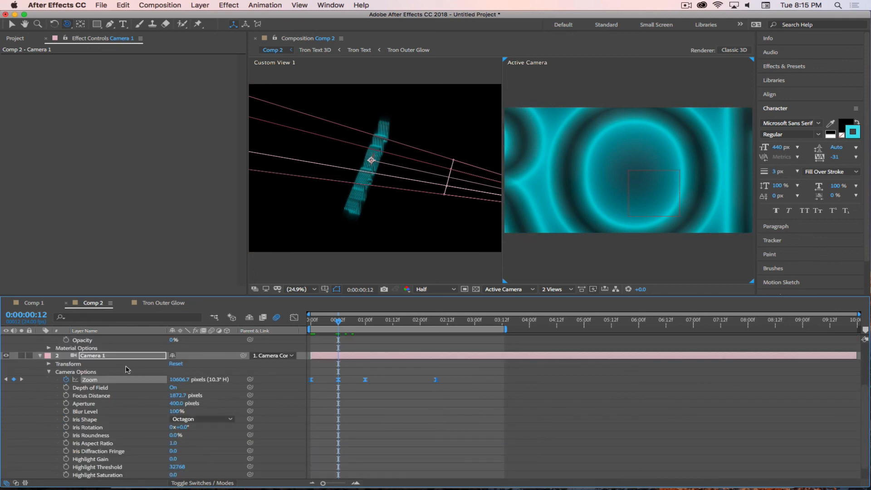
{"action": "left_click", "coordinate": [66, 395]}
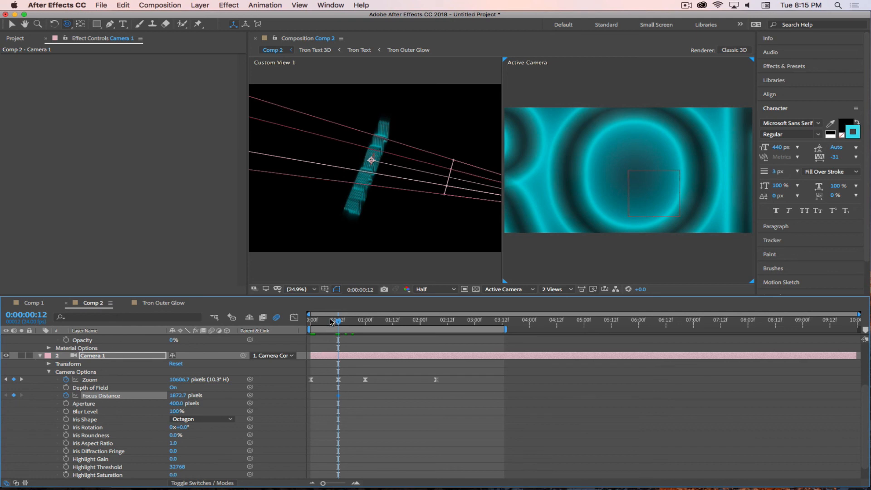
Turn on Draft 3D and try raising Camera 1's Aperture to 7770 pixels
{"action": "mouse_move", "coordinate": [331, 322]}
{"action": "left_mouse_down"}
{"action": "mouse_move", "coordinate": [311, 320]}
{"action": "mouse_move", "coordinate": [338, 320]}
{"action": "left_mouse_up"}
{"action": "left_click_drag", "start_coordinate": [172, 404], "coordinate": [345, 406]}
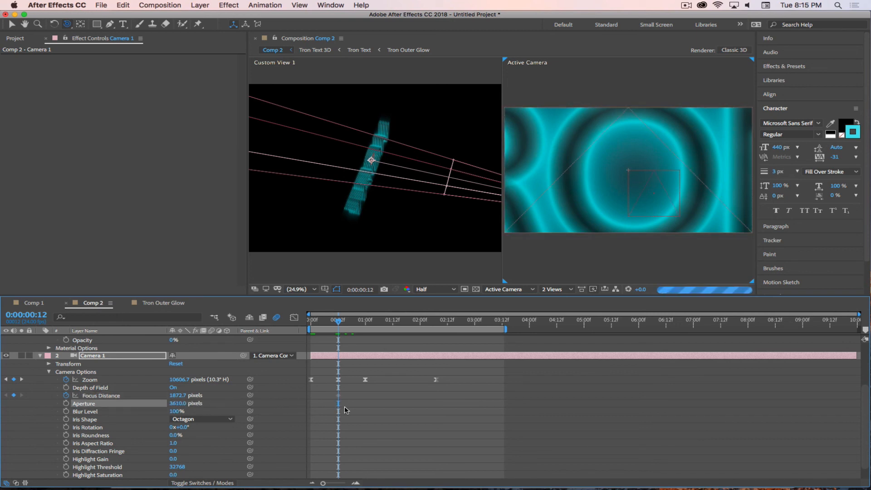
{"action": "left_click", "coordinate": [232, 317]}
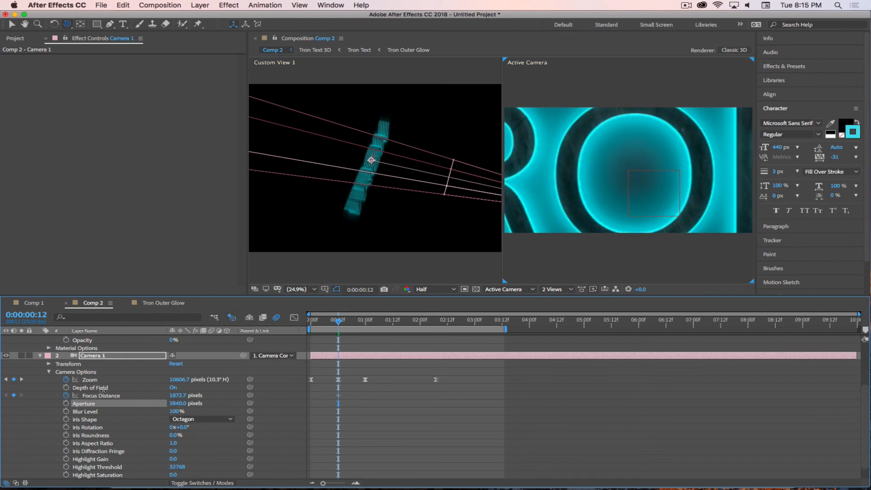
{"action": "left_click_drag", "start_coordinate": [29, 382], "coordinate": [28, 381]}
{"action": "scroll", "coordinate": [317, 193], "scroll_direction": "up", "scroll_amount": 2}
{"action": "scroll", "coordinate": [347, 189], "scroll_direction": "down", "scroll_amount": 5}
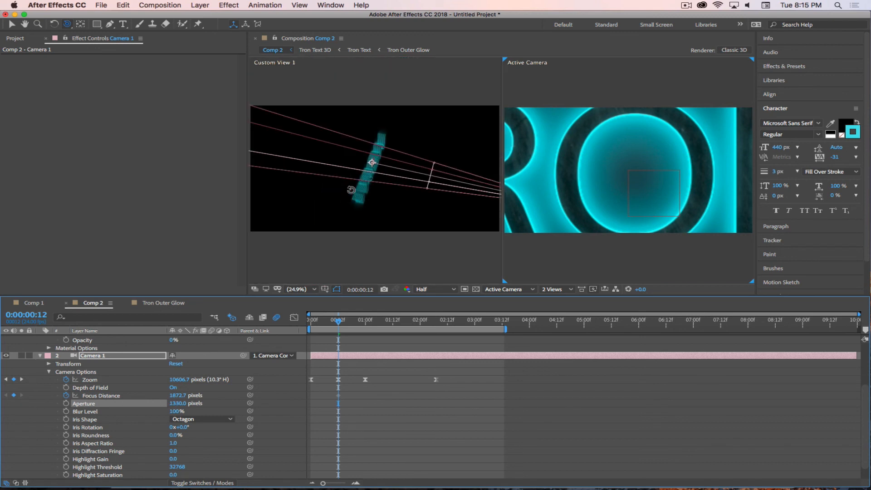
{"action": "scroll", "coordinate": [351, 189], "scroll_direction": "down", "scroll_amount": 2}
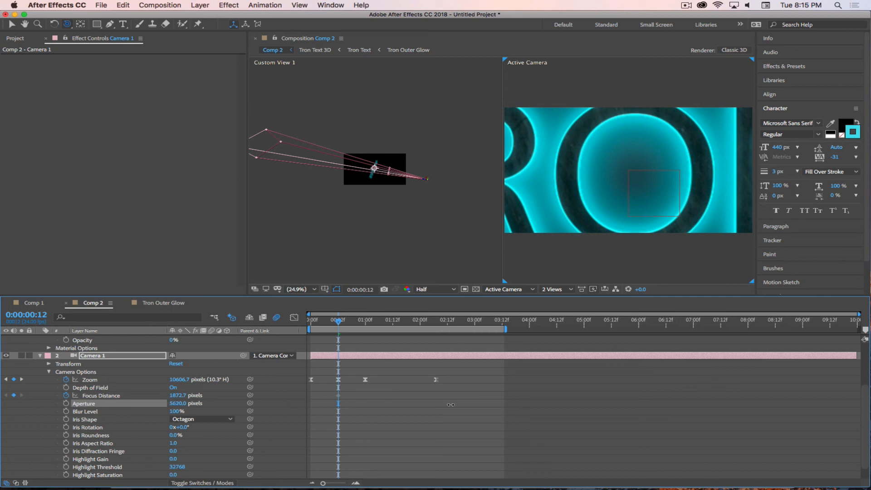
{"action": "left_click", "coordinate": [109, 357]}
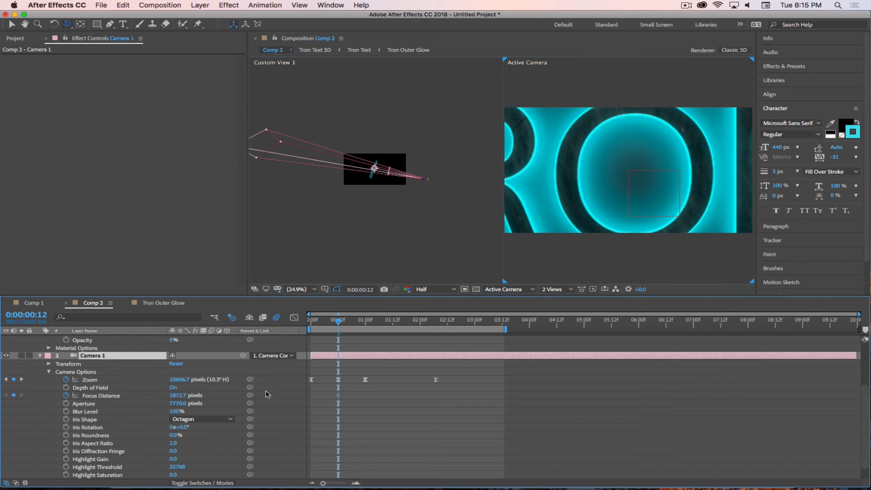
Set Camera 1's Focus Distance to 2675.7 pixels at 0:00:00:12 and turn off Draft 3D
{"action": "scroll", "coordinate": [355, 186], "scroll_direction": "up", "scroll_amount": 4}
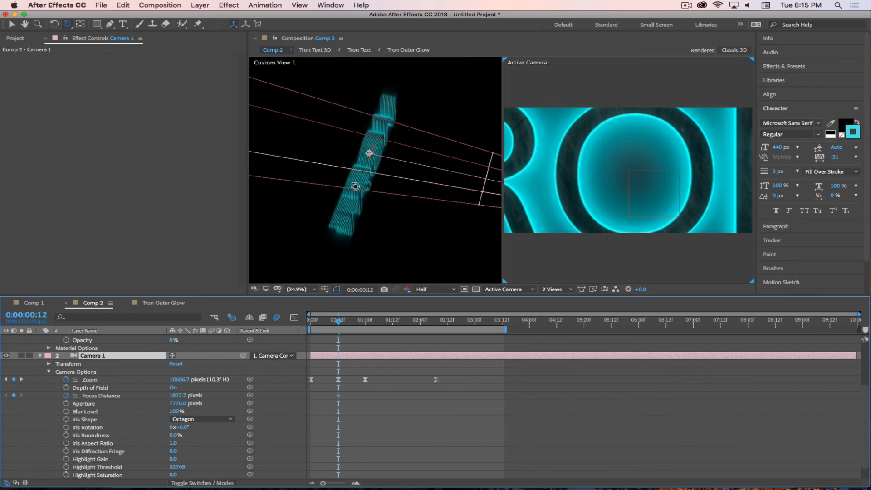
{"action": "left_click_drag", "start_coordinate": [381, 207], "coordinate": [376, 194]}
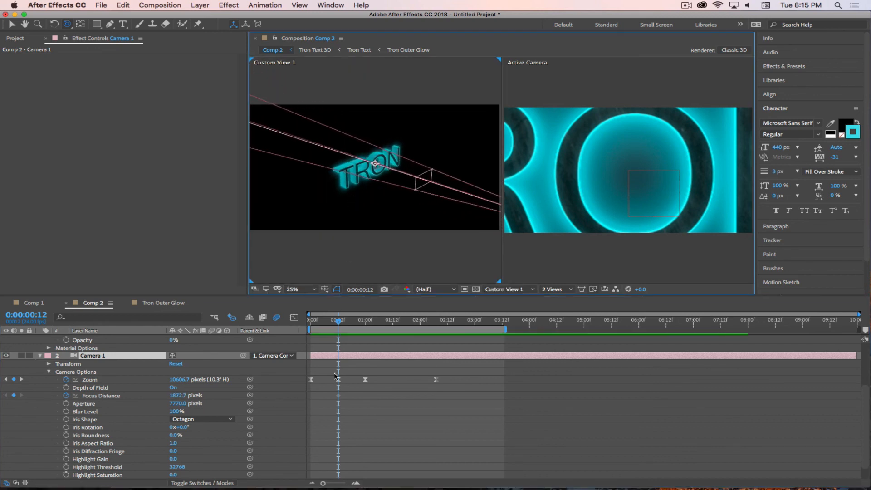
{"action": "left_click_drag", "start_coordinate": [176, 397], "coordinate": [592, 395]}
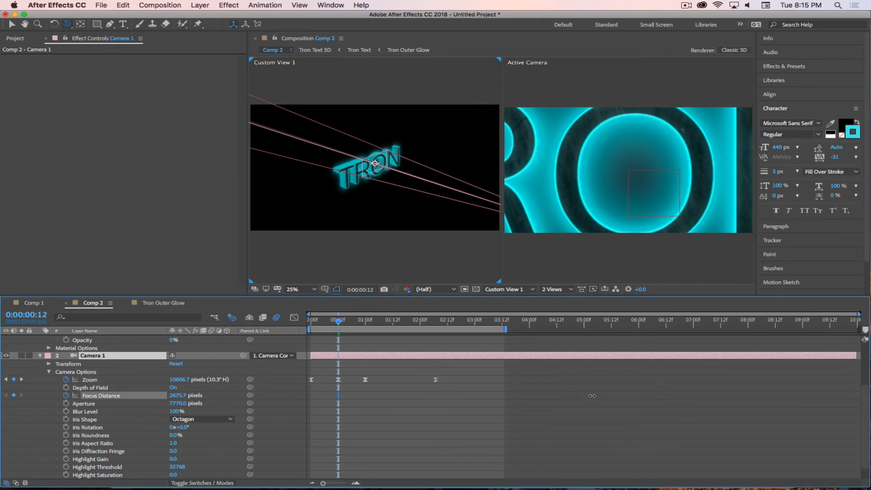
{"action": "mouse_move", "coordinate": [347, 186]}
{"action": "left_mouse_down"}
{"action": "mouse_move", "coordinate": [375, 195]}
{"action": "mouse_move", "coordinate": [359, 193]}
{"action": "left_mouse_up"}
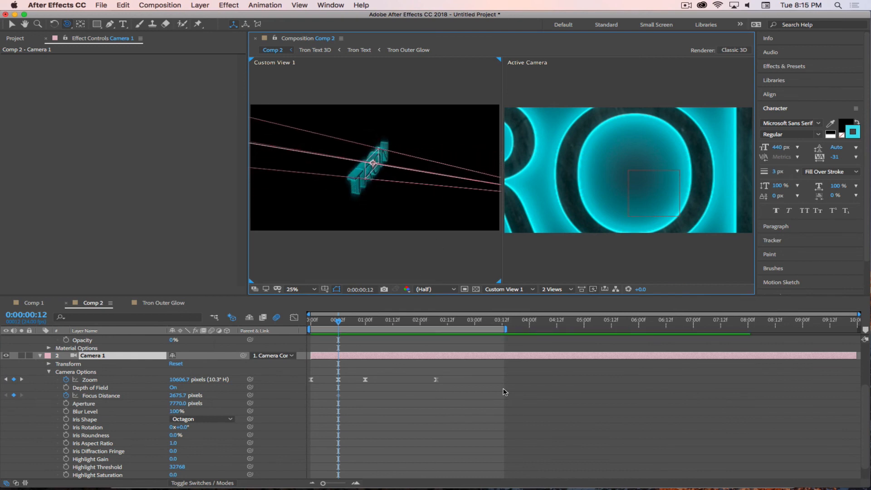
{"action": "left_click", "coordinate": [231, 317]}
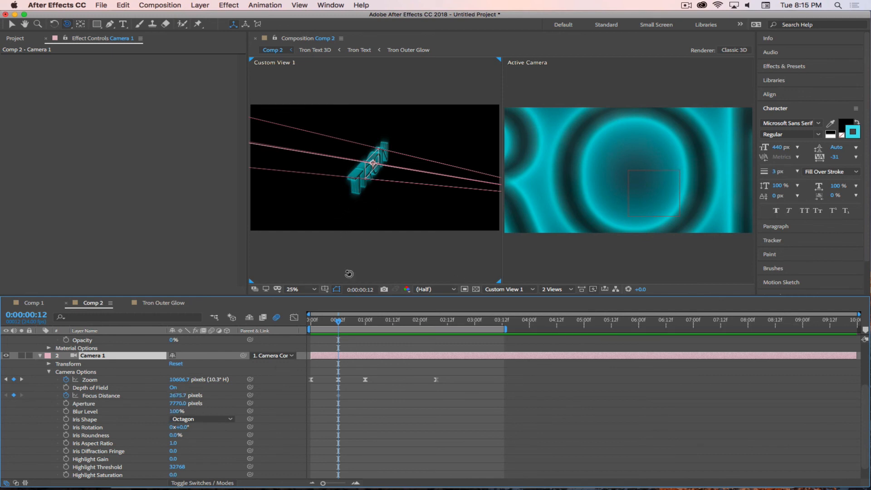
Set Camera 1's Aperture to 400 pixels and its Focus Distance to 2614.7 pixels at 0:00:00:12
{"action": "left_click_drag", "start_coordinate": [177, 404], "coordinate": [149, 404]}
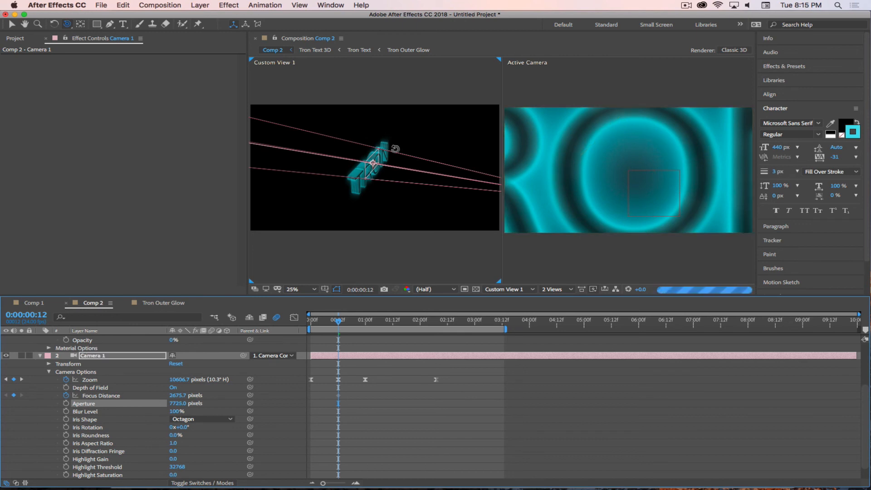
{"action": "left_click_drag", "start_coordinate": [394, 160], "coordinate": [396, 184]}
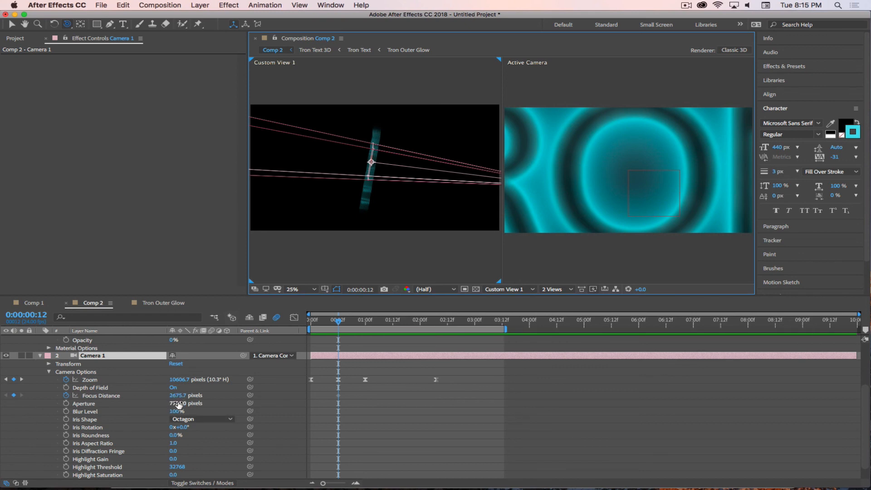
{"action": "left_click_drag", "start_coordinate": [178, 404], "coordinate": [152, 404]}
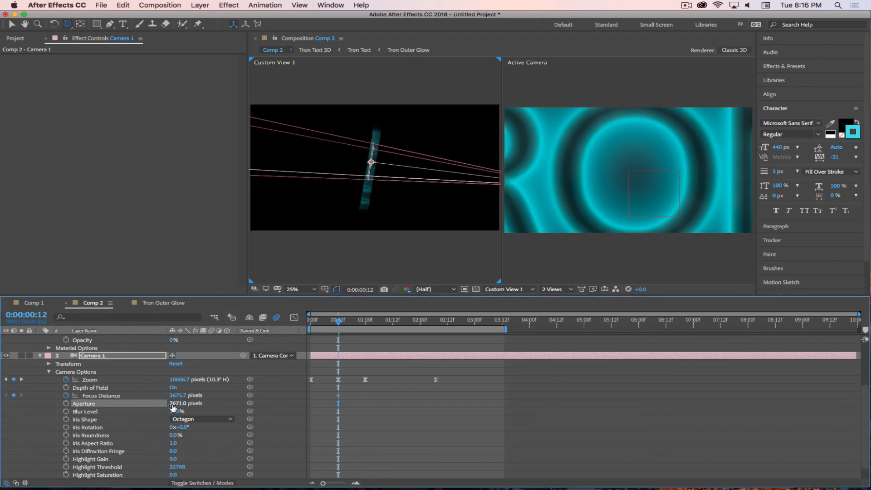
{"action": "left_click", "coordinate": [355, 261]}
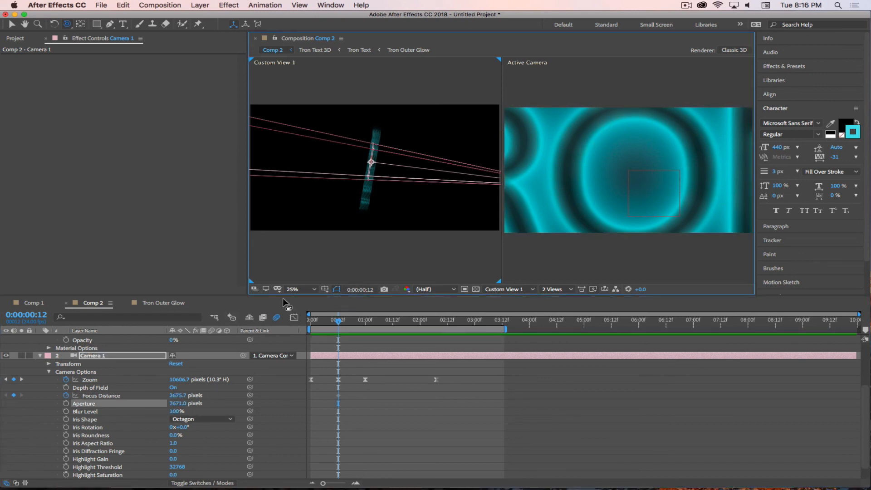
{"action": "left_click_drag", "start_coordinate": [179, 405], "coordinate": [171, 403]}
{"action": "left_click", "coordinate": [178, 403]}
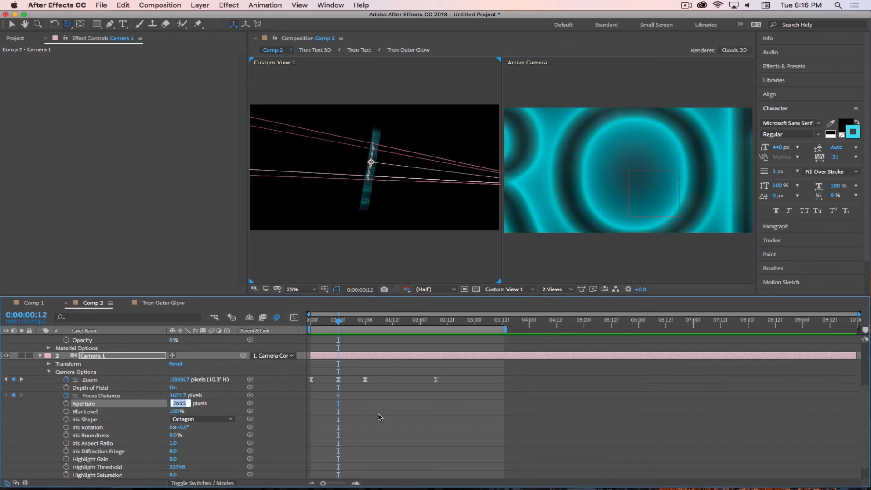
{"action": "key", "text": "Return"}
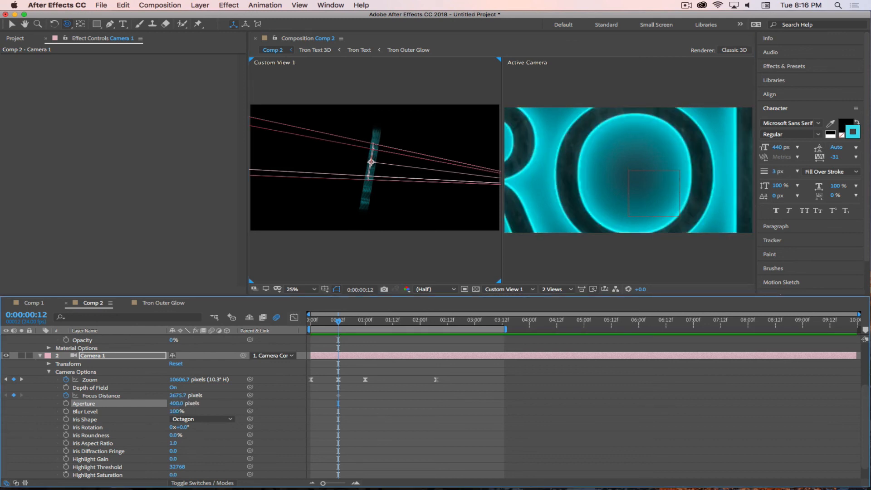
{"action": "left_click_drag", "start_coordinate": [177, 395], "coordinate": [151, 396]}
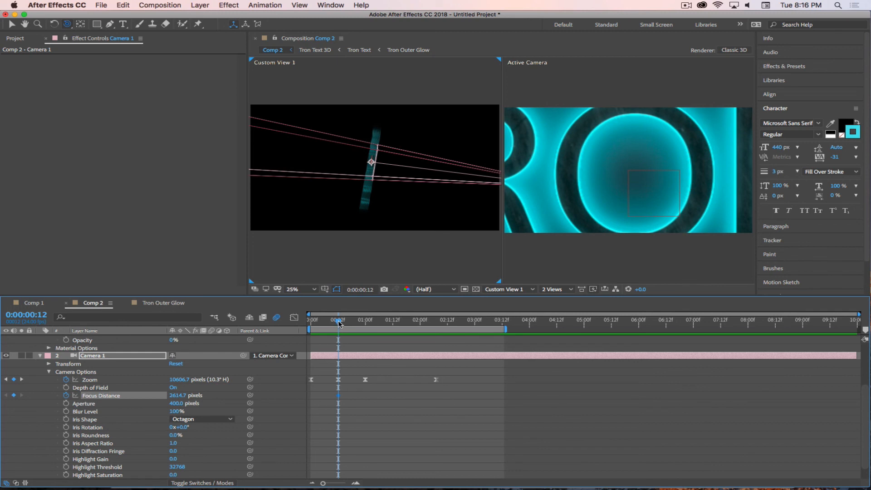
Keyframe Camera 1's Focus Distance at 1794.7 pixels at 0:00:01:17 and at 2834.7 pixels at 0:00:02:07
{"action": "left_click_drag", "start_coordinate": [339, 323], "coordinate": [365, 322]}
{"action": "left_click", "coordinate": [360, 324]}
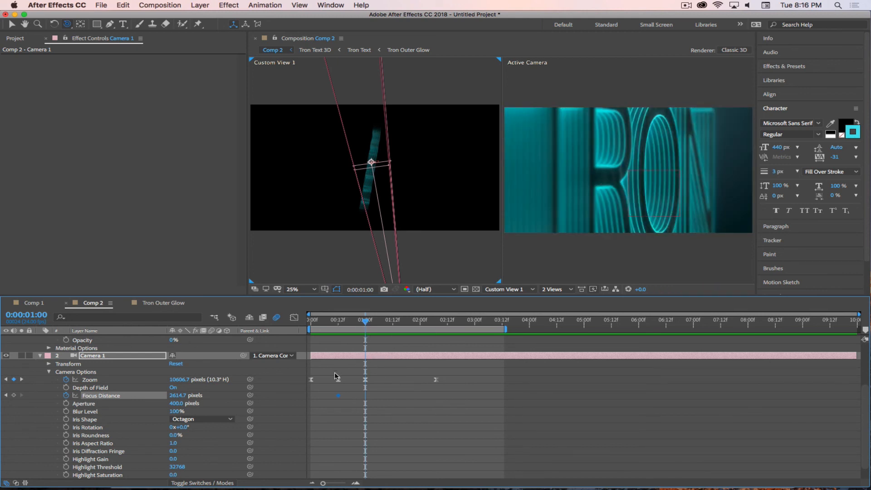
{"action": "left_click", "coordinate": [116, 357]}
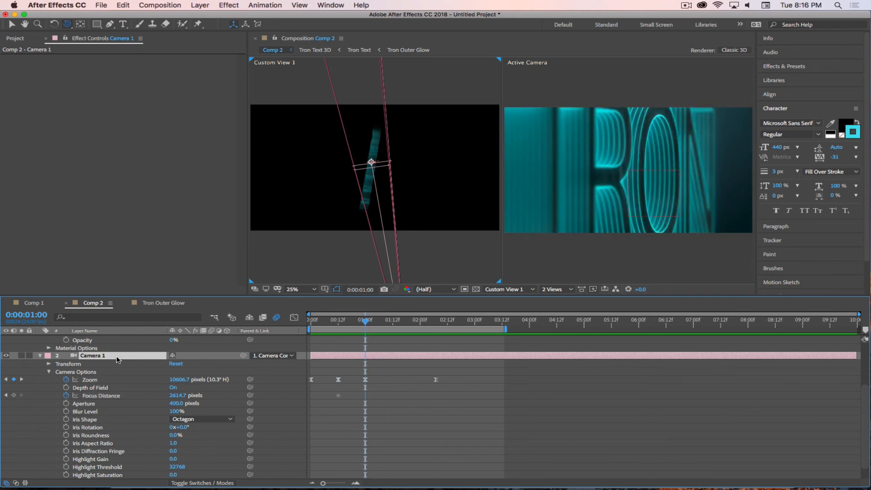
{"action": "key", "text": "u"}
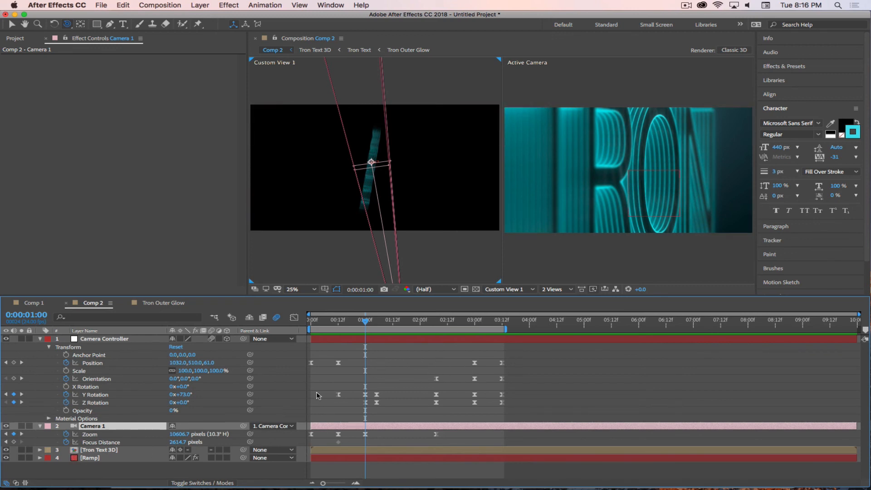
{"action": "left_click_drag", "start_coordinate": [370, 323], "coordinate": [404, 325]}
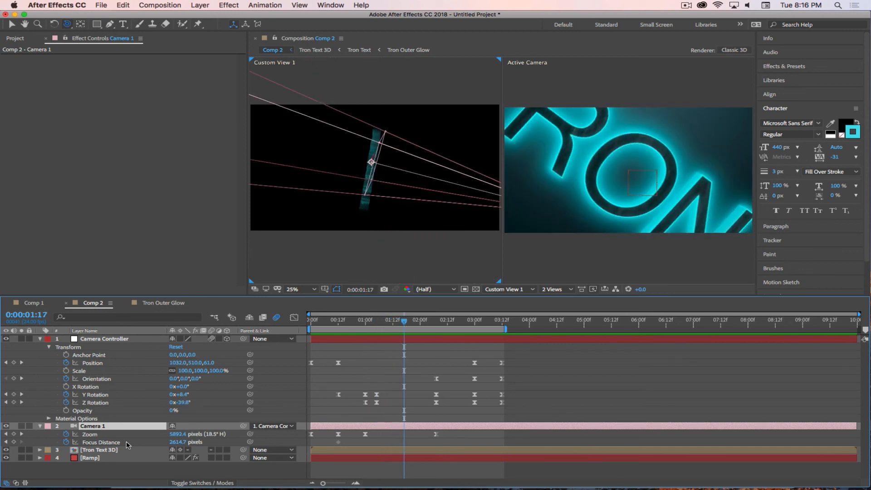
{"action": "left_click_drag", "start_coordinate": [177, 442], "coordinate": [136, 444]}
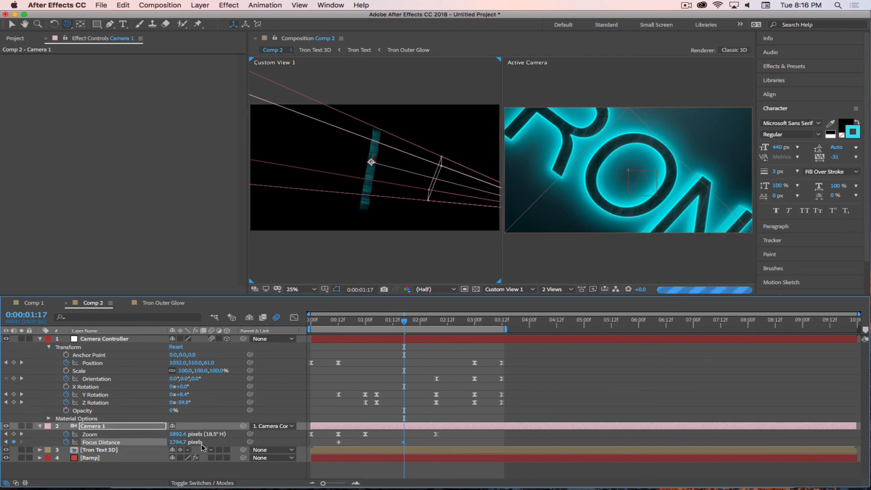
{"action": "left_click_drag", "start_coordinate": [408, 319], "coordinate": [436, 326]}
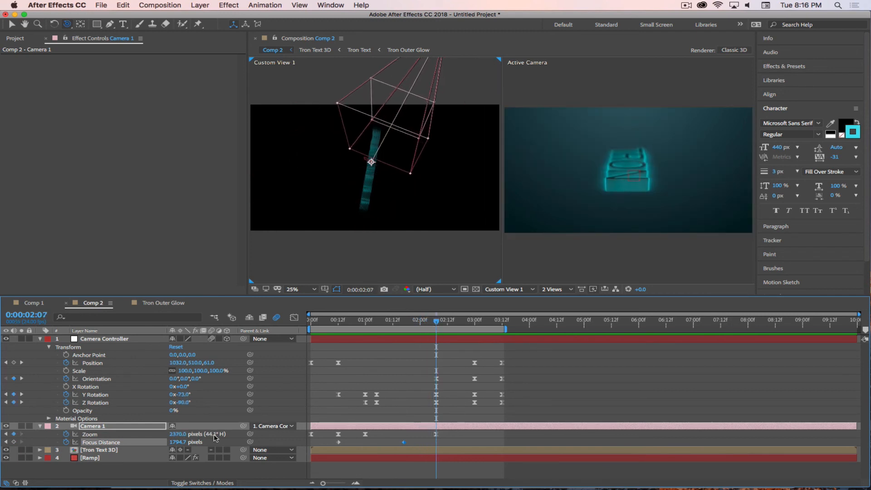
{"action": "left_click_drag", "start_coordinate": [190, 442], "coordinate": [232, 440]}
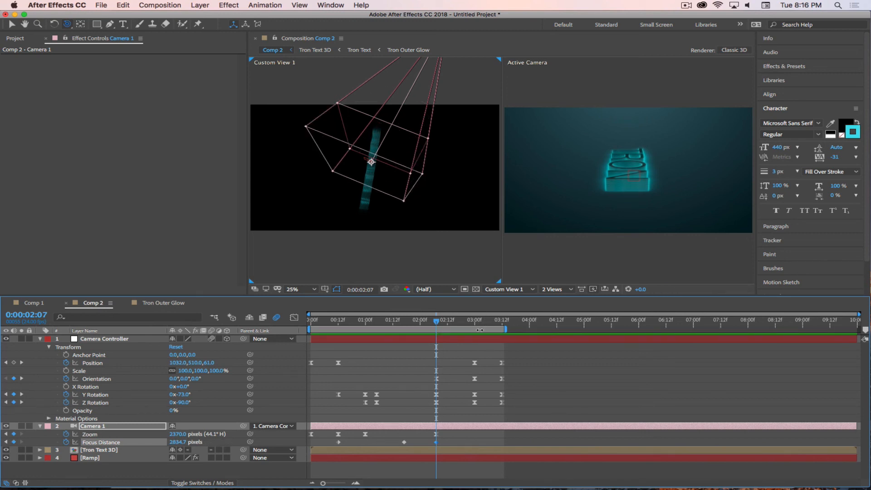
Move Camera 1's last Zoom keyframe back to 0:00:01:17
{"action": "left_click_drag", "start_coordinate": [439, 323], "coordinate": [407, 324]}
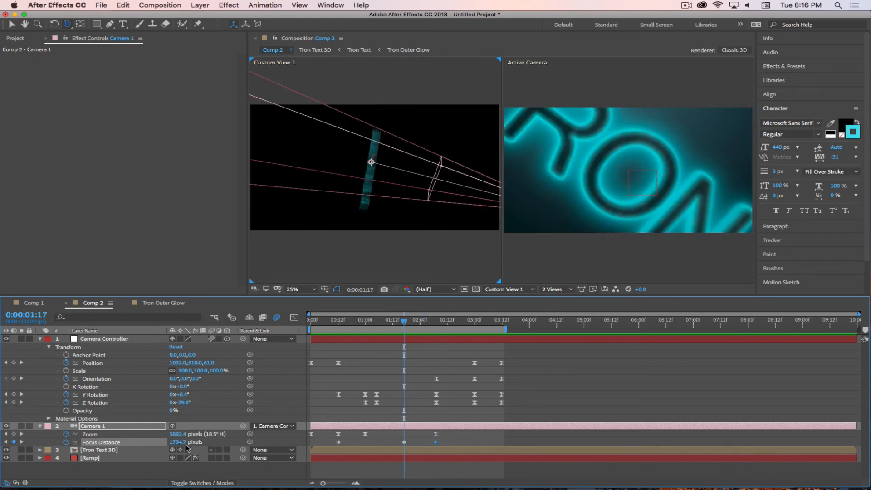
{"action": "left_click", "coordinate": [435, 436]}
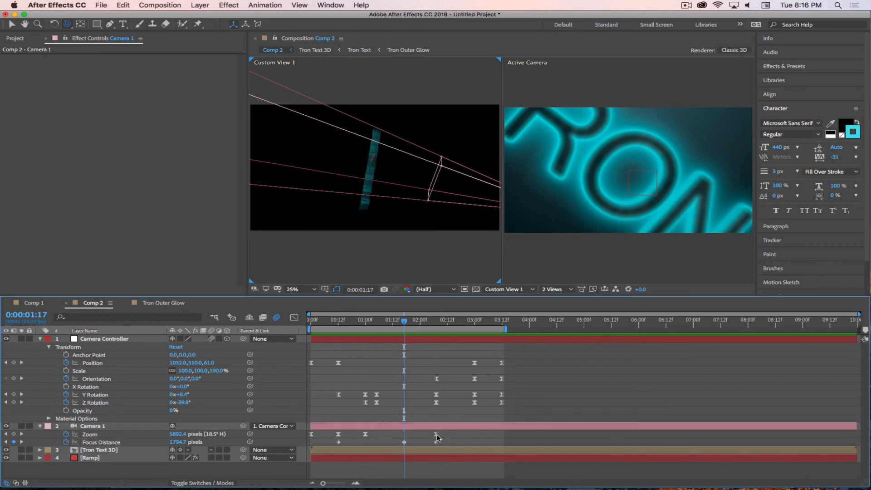
{"action": "left_click_drag", "start_coordinate": [436, 434], "coordinate": [405, 434]}
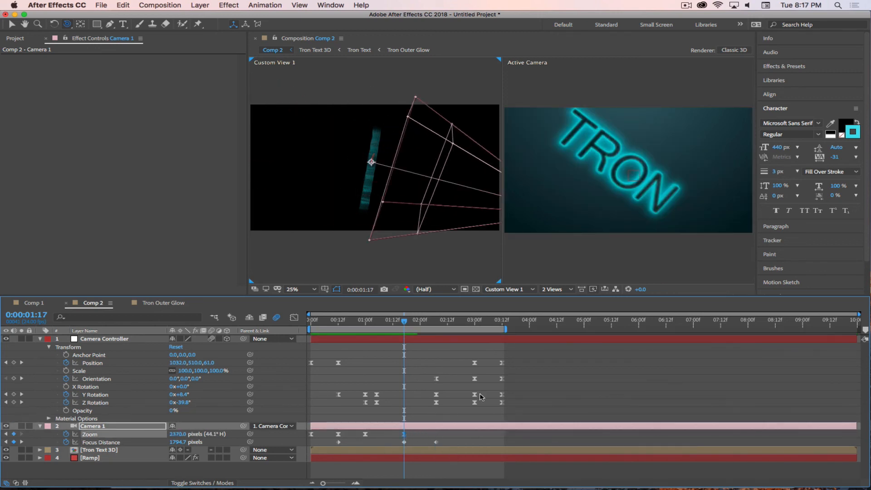
Keyframe Camera 1's Zoom at 8218 pixels at 0:00:02:07
{"action": "left_click_drag", "start_coordinate": [404, 324], "coordinate": [436, 325]}
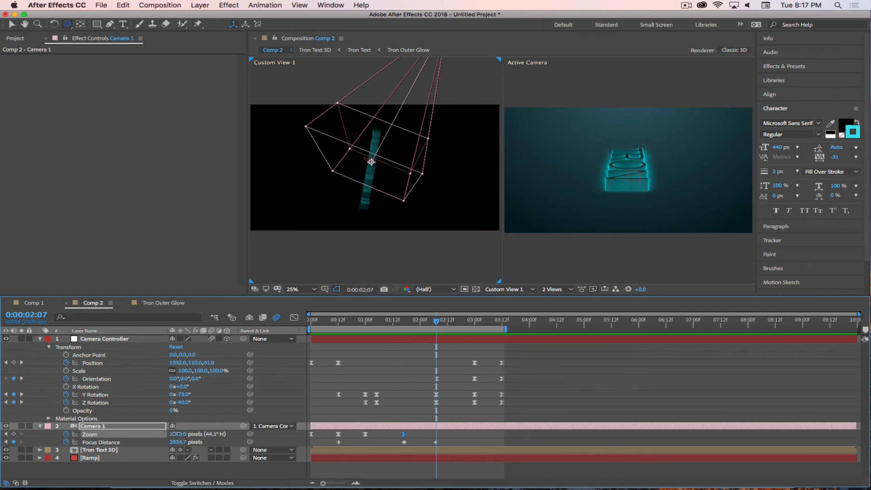
{"action": "left_click_drag", "start_coordinate": [176, 434], "coordinate": [868, 425]}
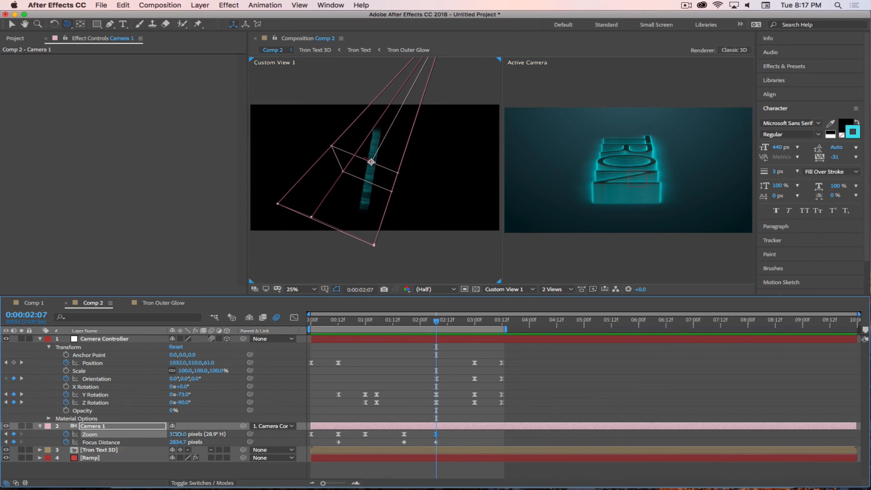
{"action": "left_click_drag", "start_coordinate": [176, 434], "coordinate": [417, 441]}
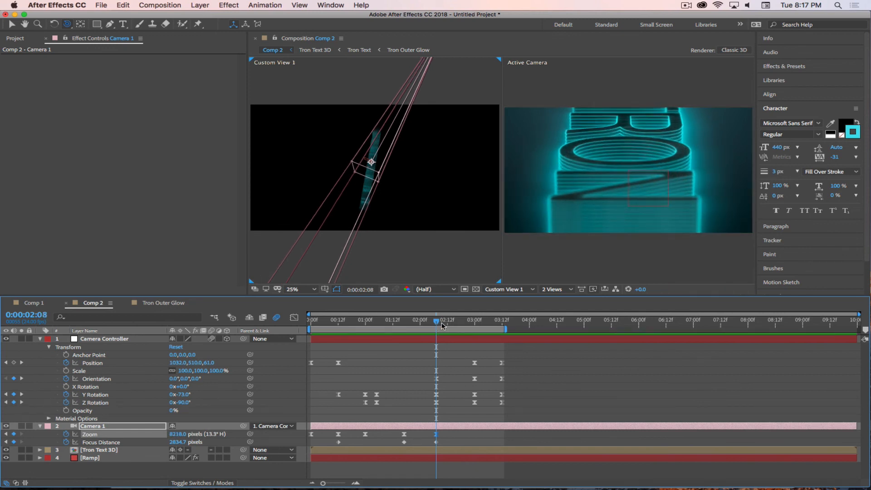
Keyframe Camera 1's Zoom at 4332 pixels at 0:00:03:00 and at 2502 pixels at 0:00:03:12
{"action": "left_click_drag", "start_coordinate": [442, 325], "coordinate": [474, 325]}
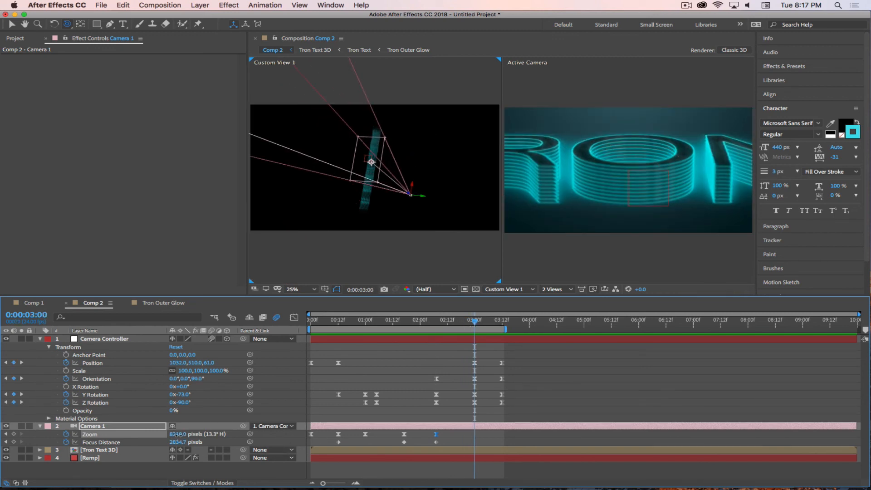
{"action": "left_click_drag", "start_coordinate": [177, 434], "coordinate": [63, 431]}
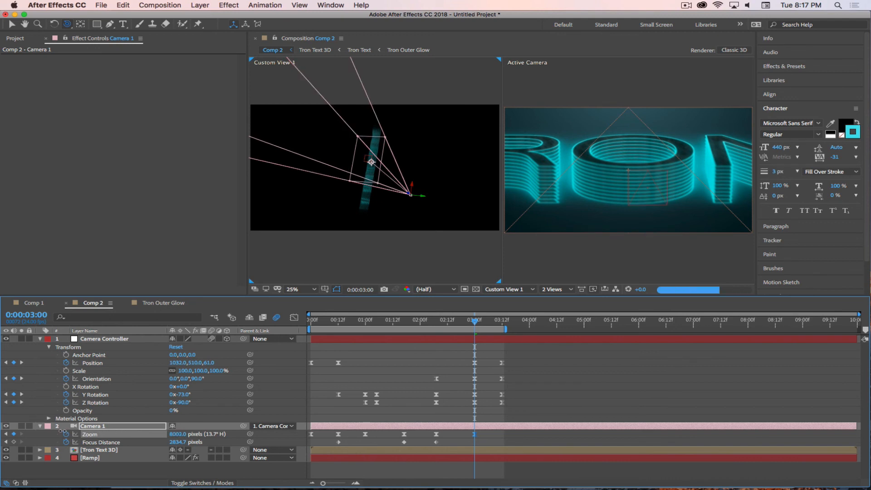
{"action": "left_click_drag", "start_coordinate": [173, 434], "coordinate": [21, 430]}
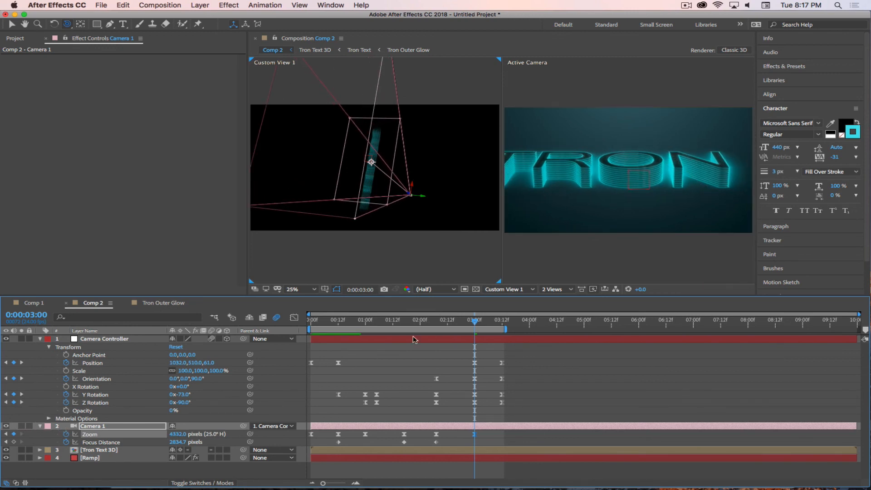
{"action": "left_click_drag", "start_coordinate": [476, 323], "coordinate": [501, 325]}
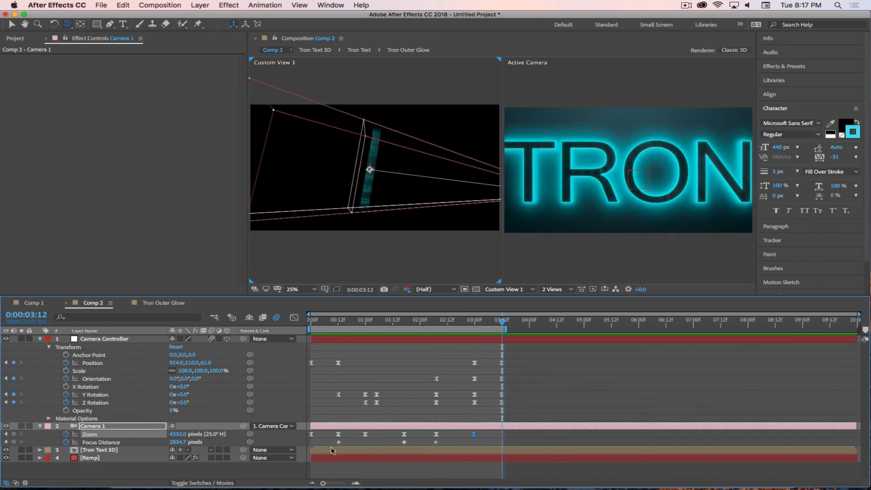
{"action": "left_click_drag", "start_coordinate": [178, 435], "coordinate": [85, 434]}
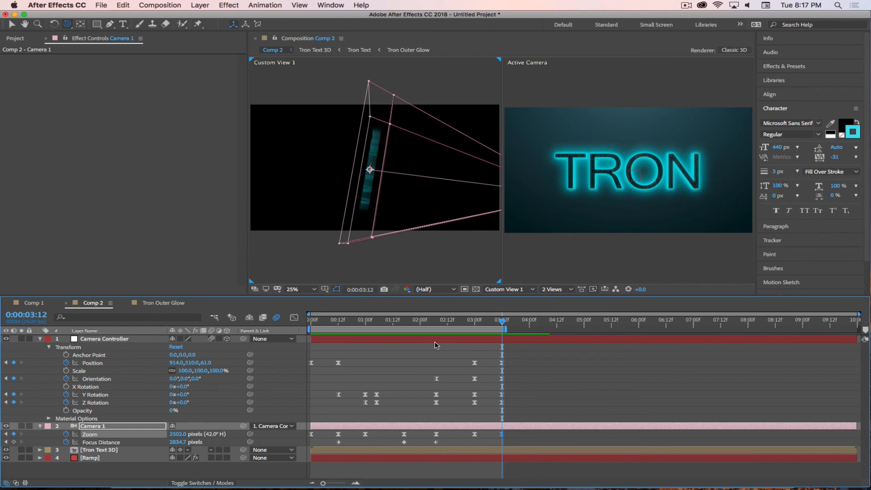
Return to 0:00:00:00 and switch the composition viewer to a single Active Camera view
{"action": "left_click_drag", "start_coordinate": [502, 321], "coordinate": [191, 310]}
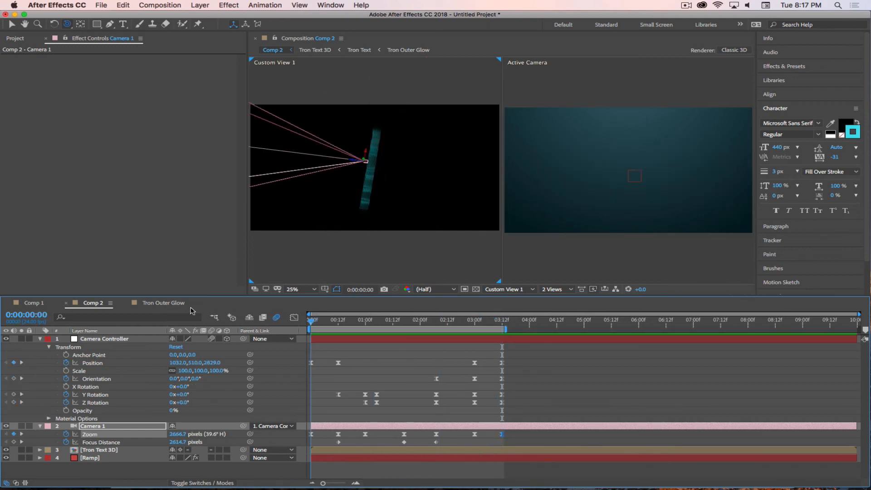
{"action": "left_click", "coordinate": [532, 290]}
{"action": "left_click", "coordinate": [515, 300]}
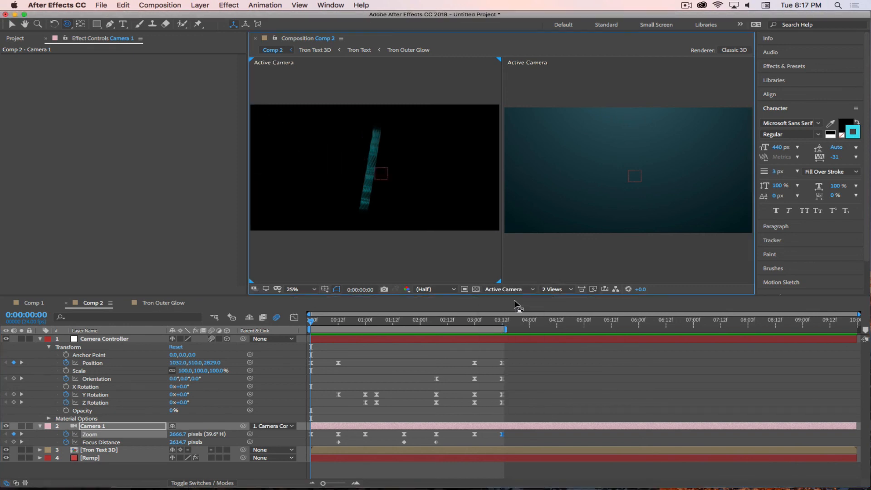
{"action": "left_click", "coordinate": [514, 290]}
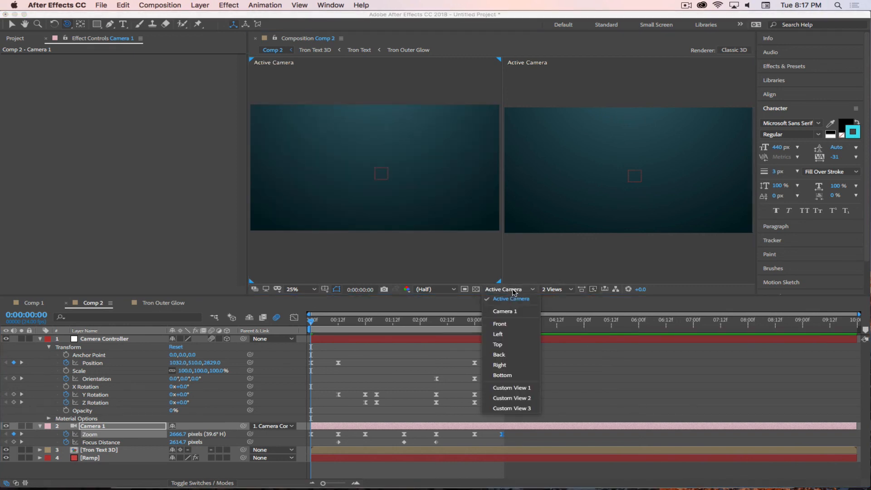
{"action": "left_click", "coordinate": [509, 389]}
{"action": "left_click", "coordinate": [557, 291]}
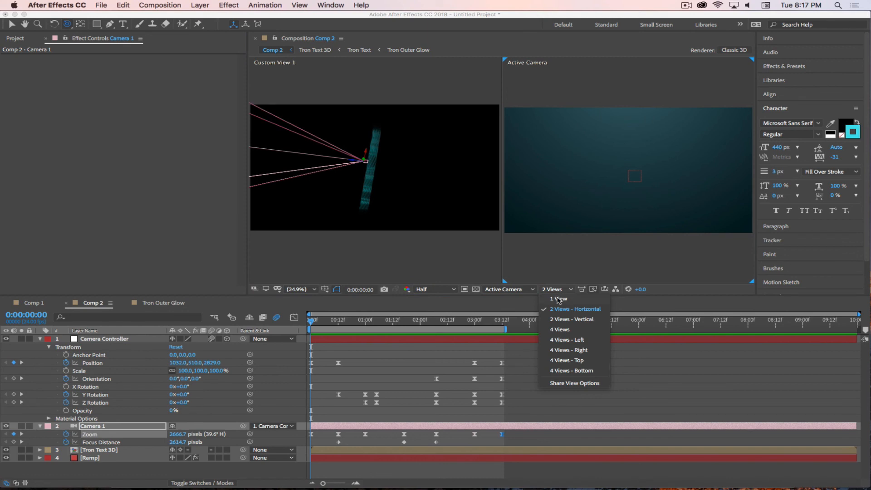
{"action": "left_click", "coordinate": [559, 299]}
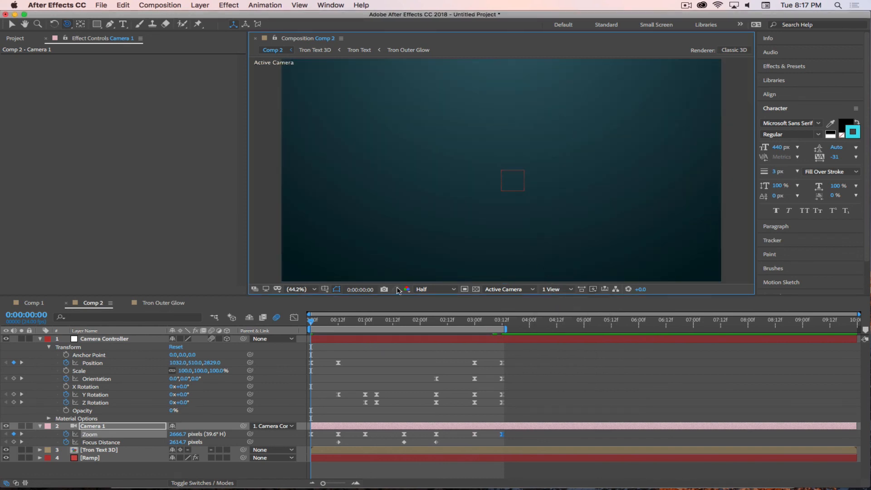
Preview the camera animation from the start of the composition
{"action": "left_click", "coordinate": [231, 318]}
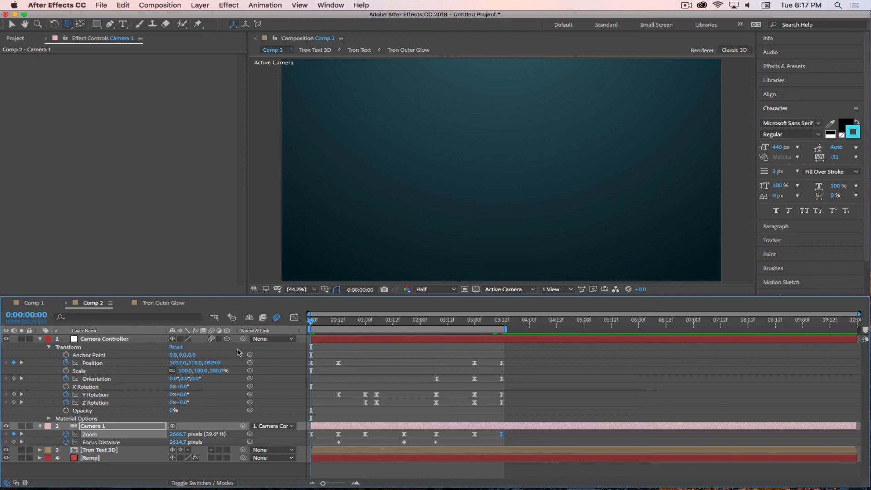
{"action": "key", "text": "space"}
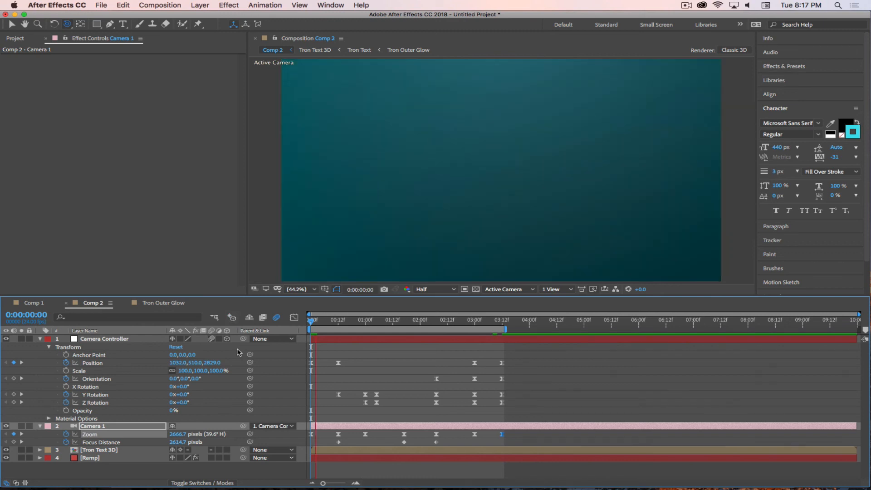
{"action": "left_click", "coordinate": [686, 5]}
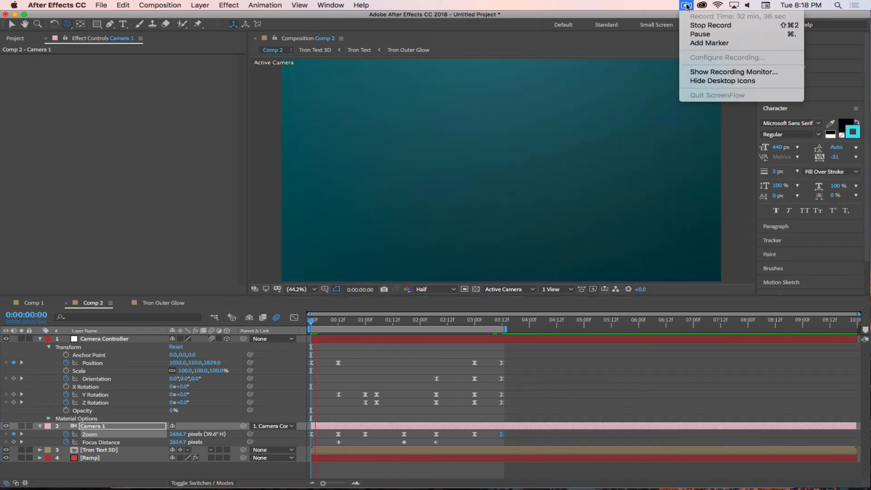